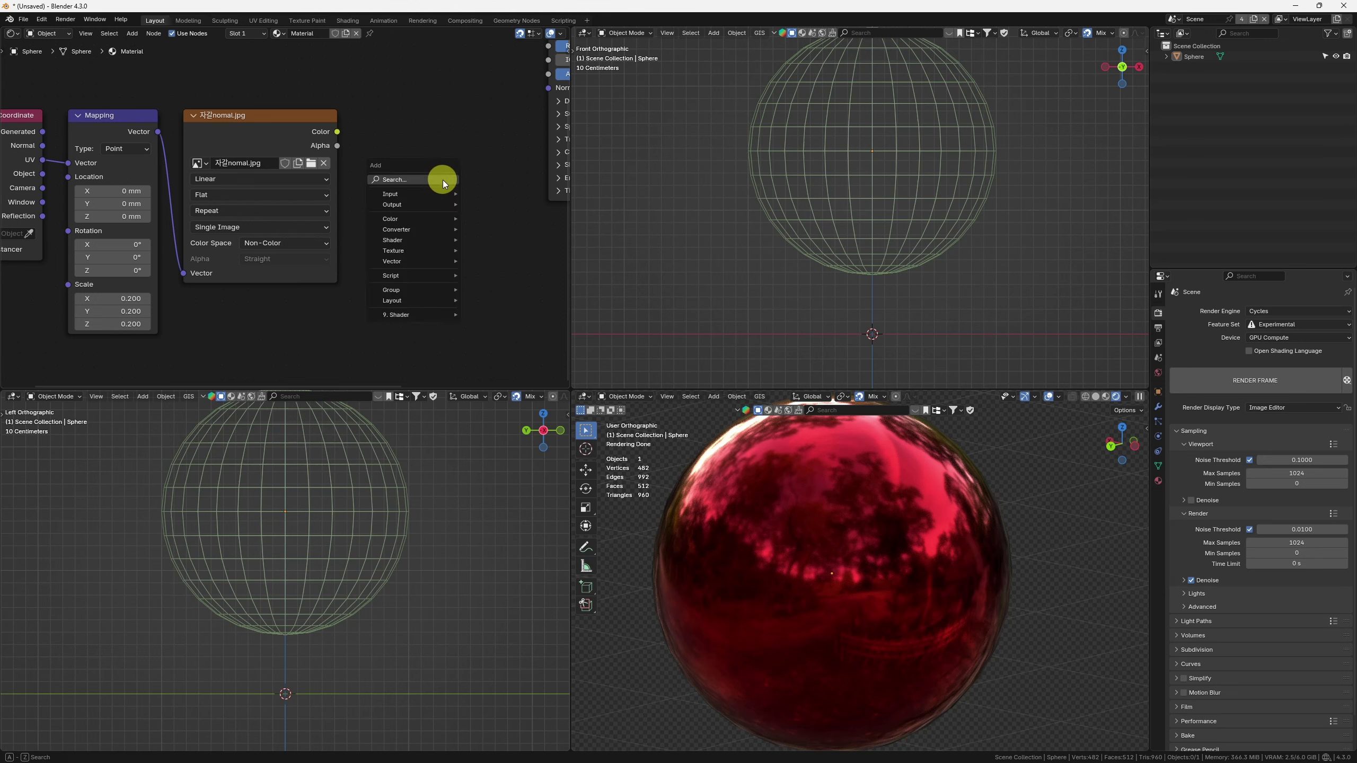
Step: Add a Normal Map node and place it beside the image texture node
key("Down")
key("Return")
key("Return")
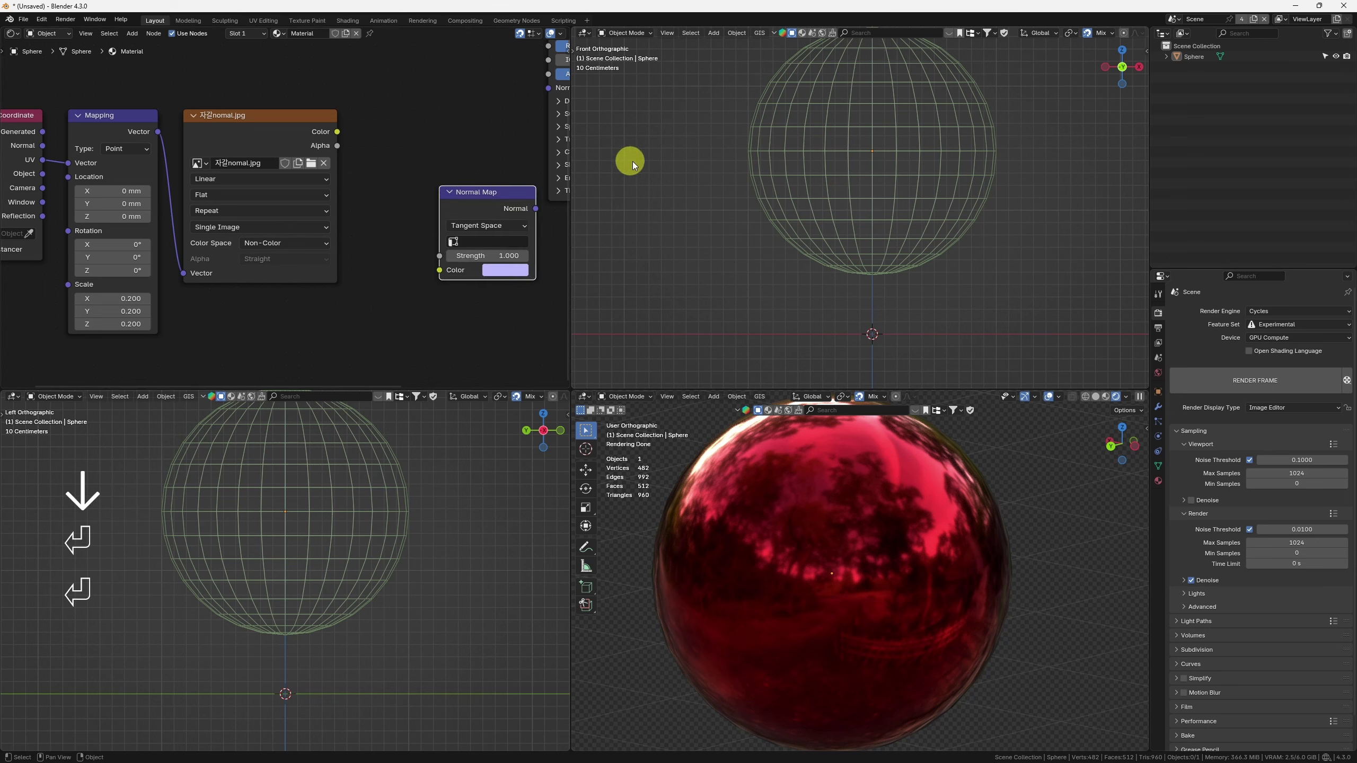
key("g")
left_click(415, 127)
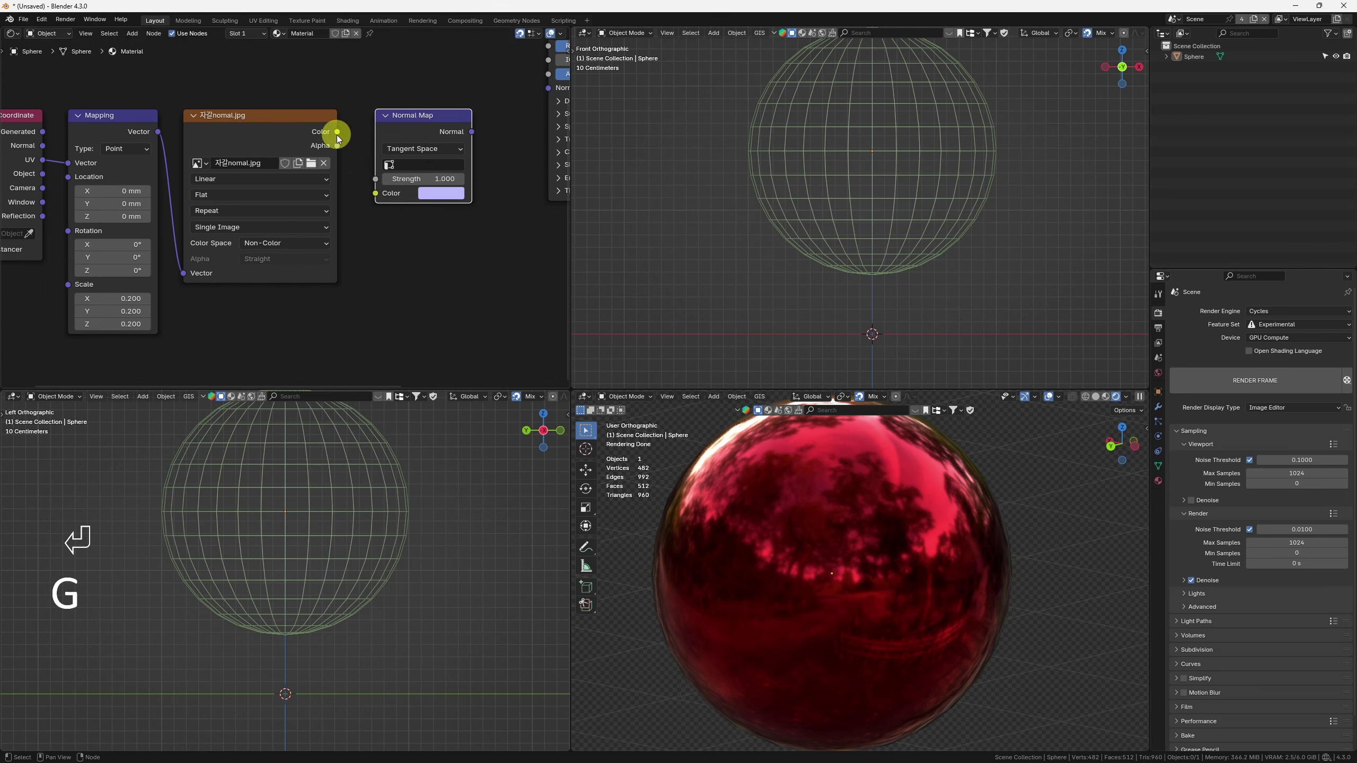
Step: Connect the image texture's Color to the Normal Map's Color, and its Normal output to the Principled BSDF's Normal
left_click_drag(338, 131, 376, 193)
middle_click_drag(403, 183, 328, 252)
left_click_drag(397, 200, 473, 155)
Step: Set the Mapping node's scale to 0.1 on the X, Y and Z axes
middle_click_drag(262, 233, 442, 144)
left_click_drag(228, 278, 230, 307)
key("KP_Decimal")
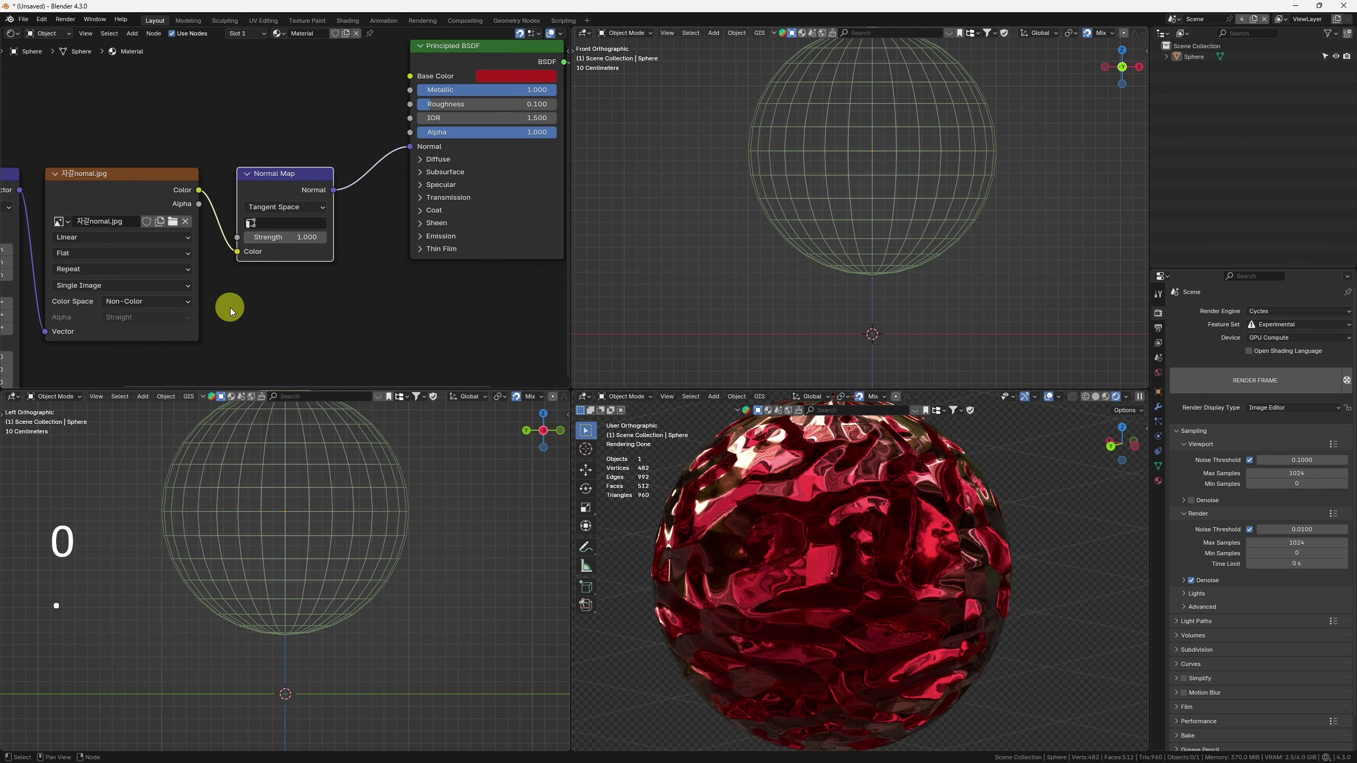
Step: Examine the normal-mapped sphere's faceted reflections up close in Cycles, with the Principled BSDF feeding the material output
key("F4")
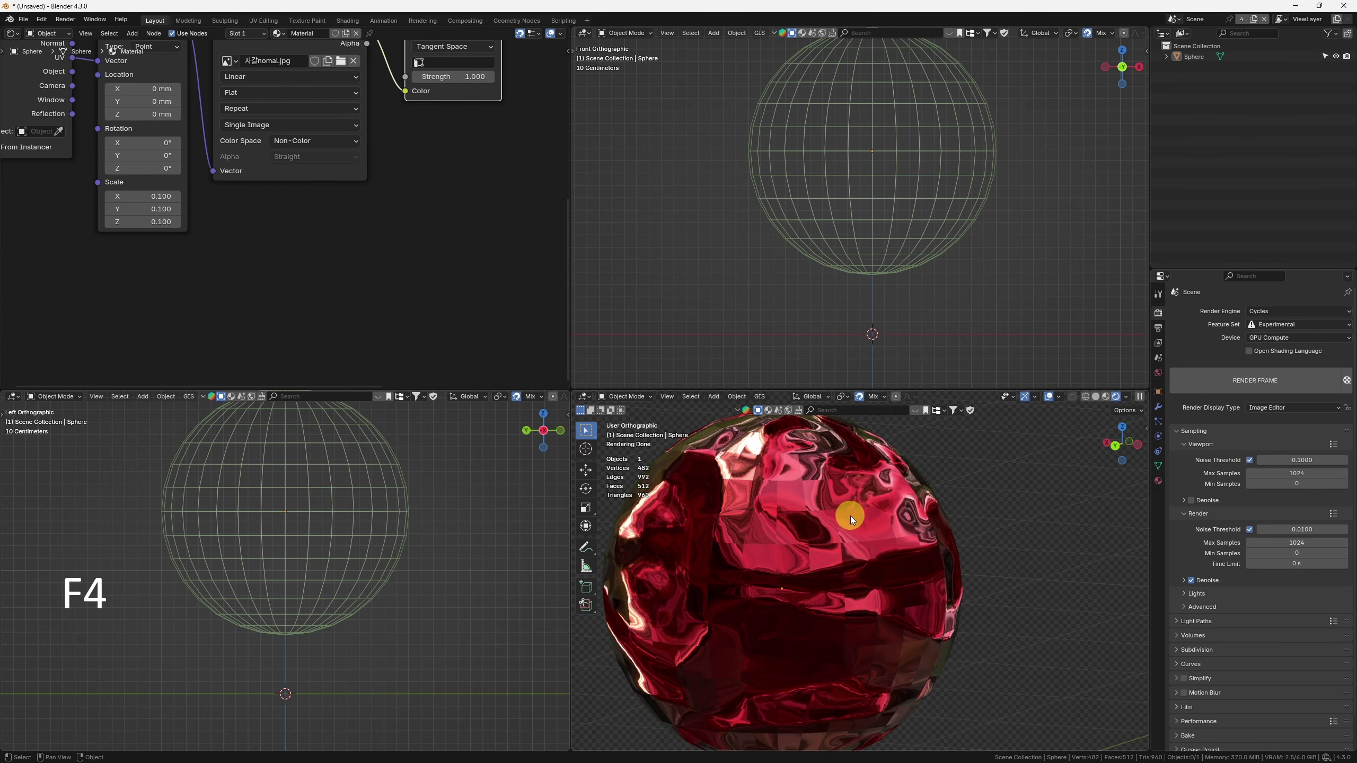
scroll(850, 515, "up", 3)
middle_click_drag(816, 513, 867, 636)
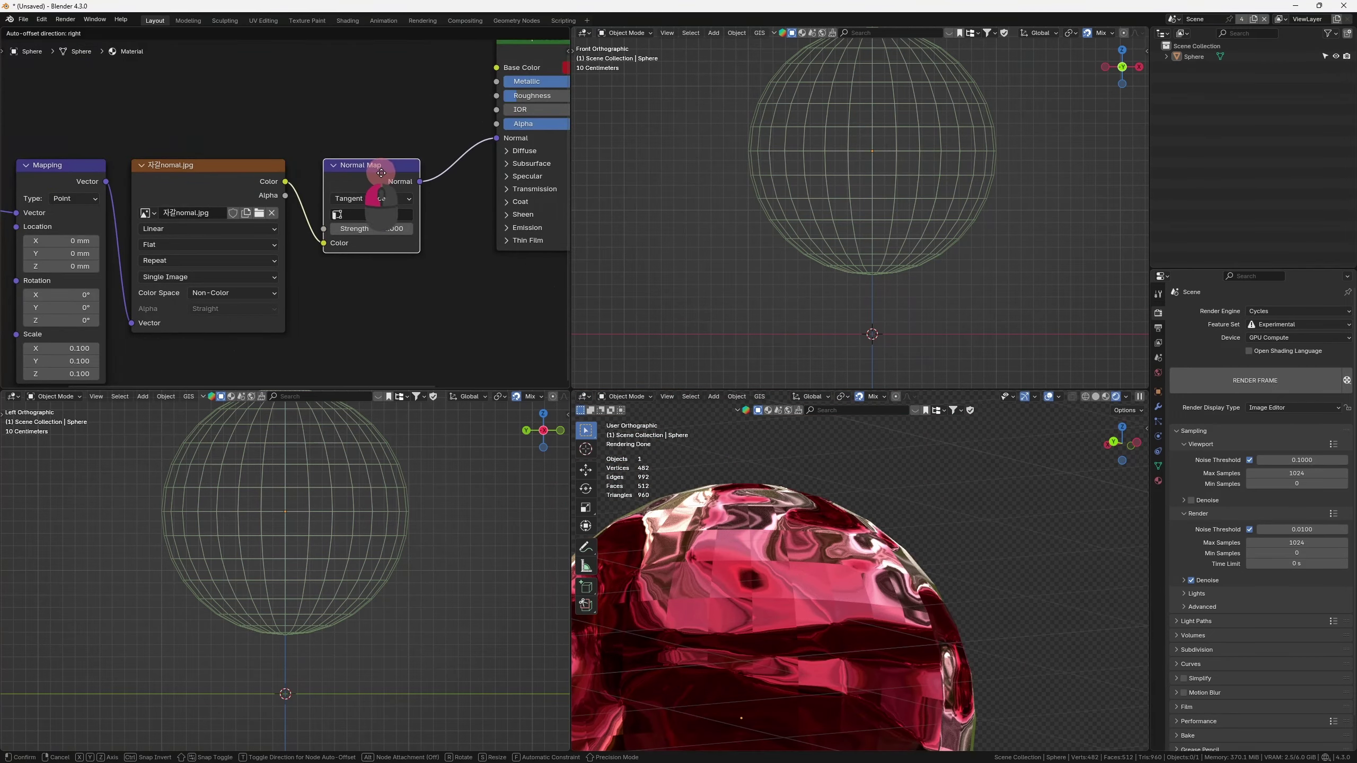
left_click(382, 171, "ctrl+shift")
middle_click_drag(884, 606, 849, 589)
scroll(887, 600, "up", 3)
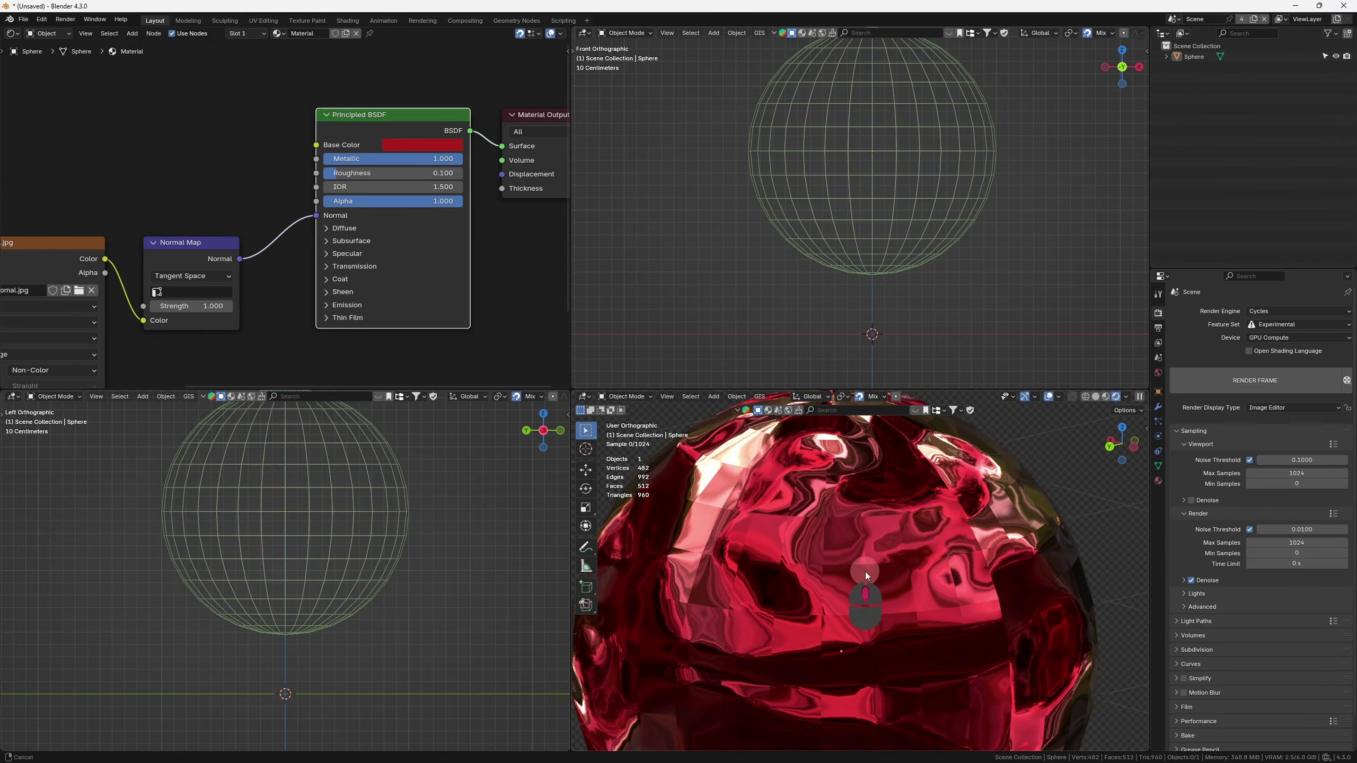
middle_click_drag(866, 572, 825, 624)
scroll(825, 624, "up", 2)
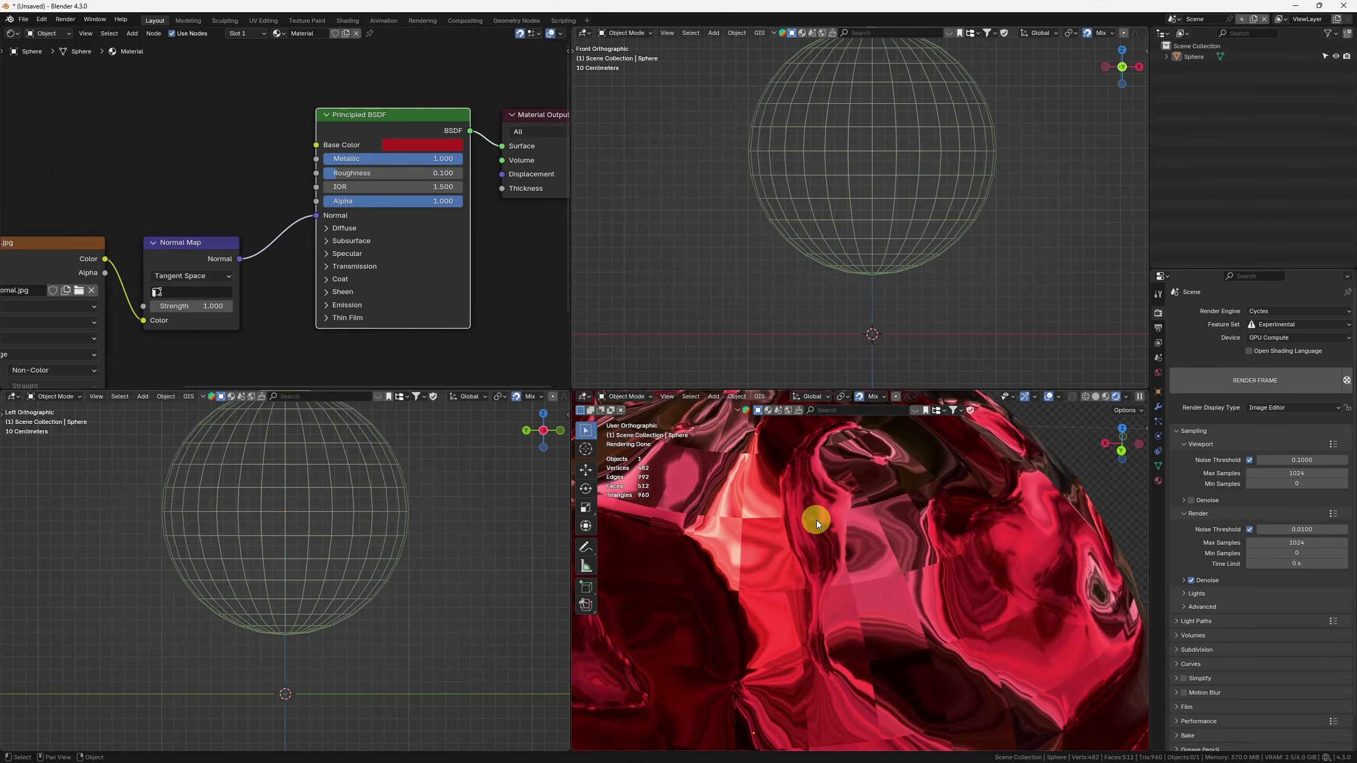
Step: Switch the render engine to EEVEE to compare the sphere's reflections, and return to Cycles
left_click(1285, 312)
left_click(1281, 324)
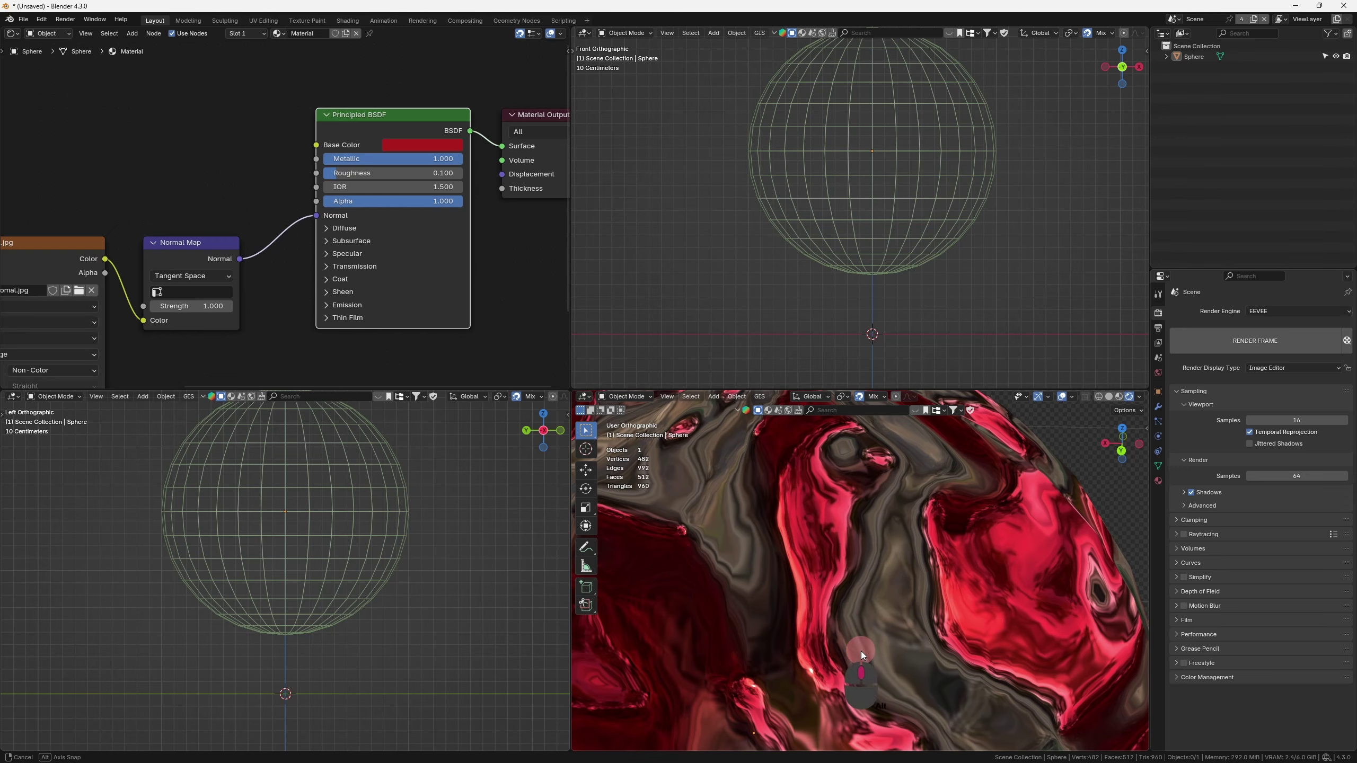
scroll(861, 651, "down", 2)
middle_click_drag(861, 651, 876, 629)
middle_click_drag(876, 630, 871, 633)
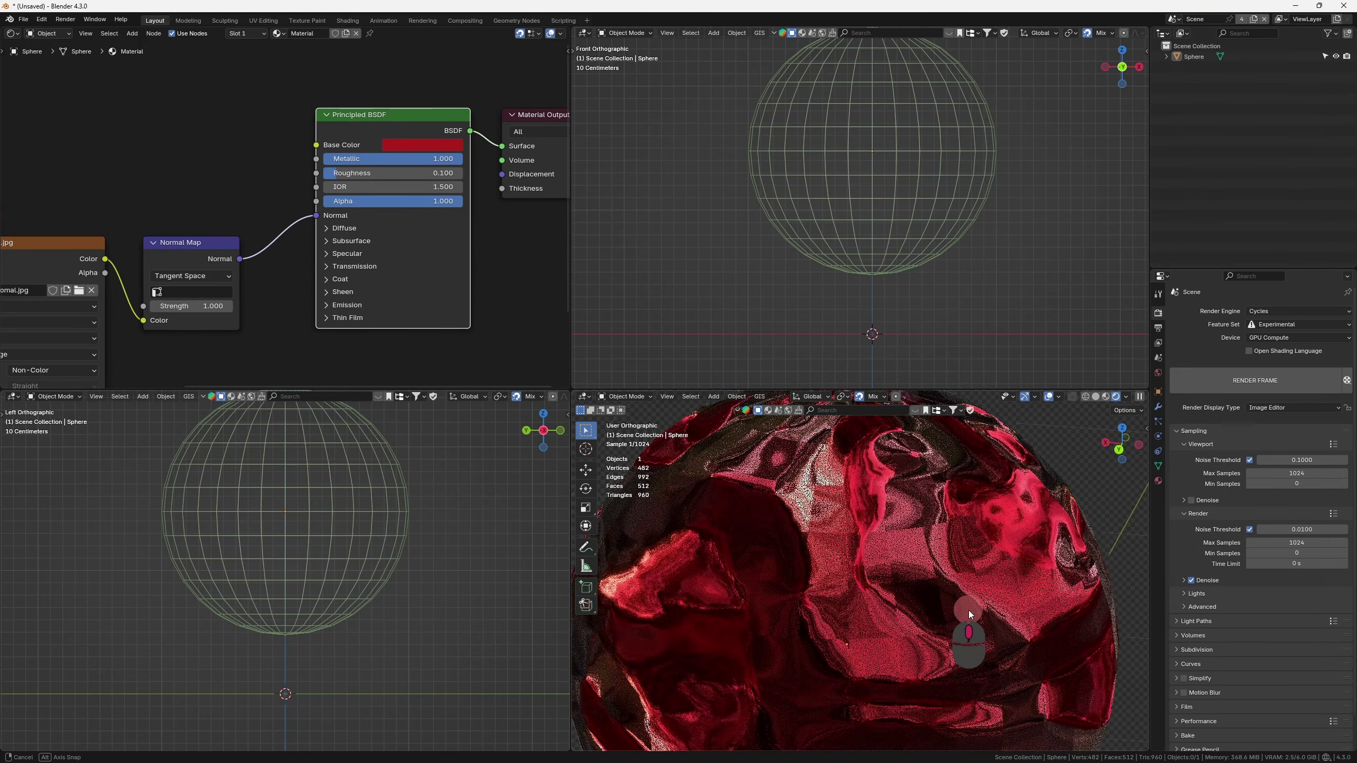
middle_click_drag(969, 611, 967, 609)
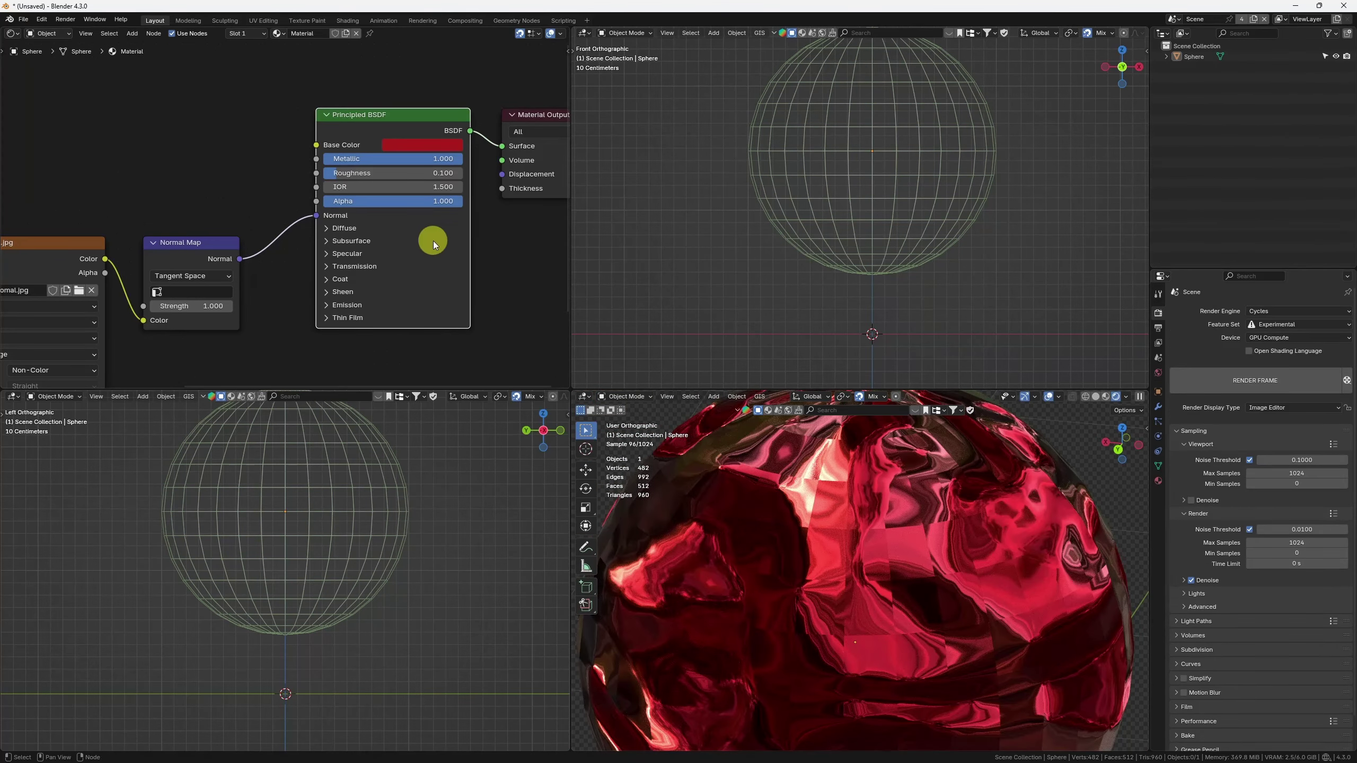
Step: Delete the Normal Map node and add a Bump node between the image texture and the Principled BSDF
scroll(434, 245, "down", 3)
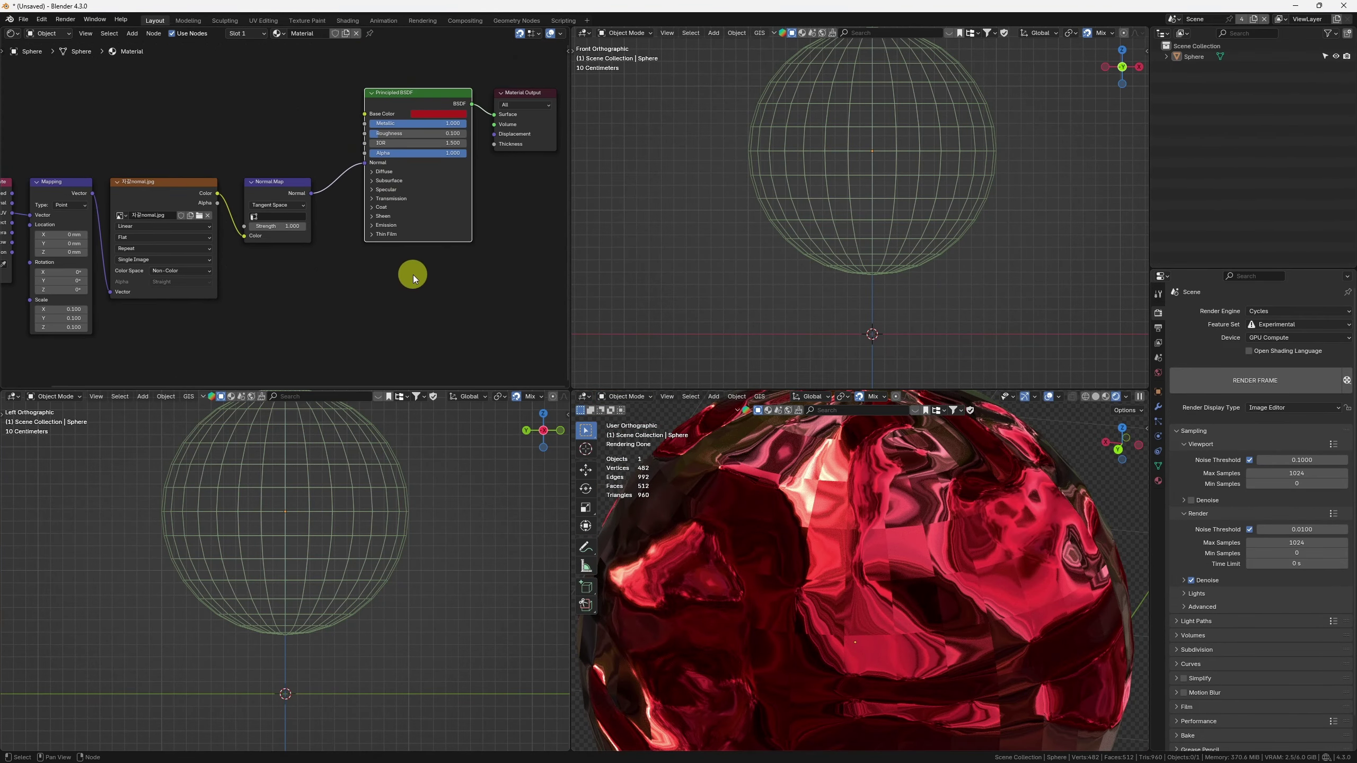
key("ctrl+x")
key("shift+a")
type("bum")
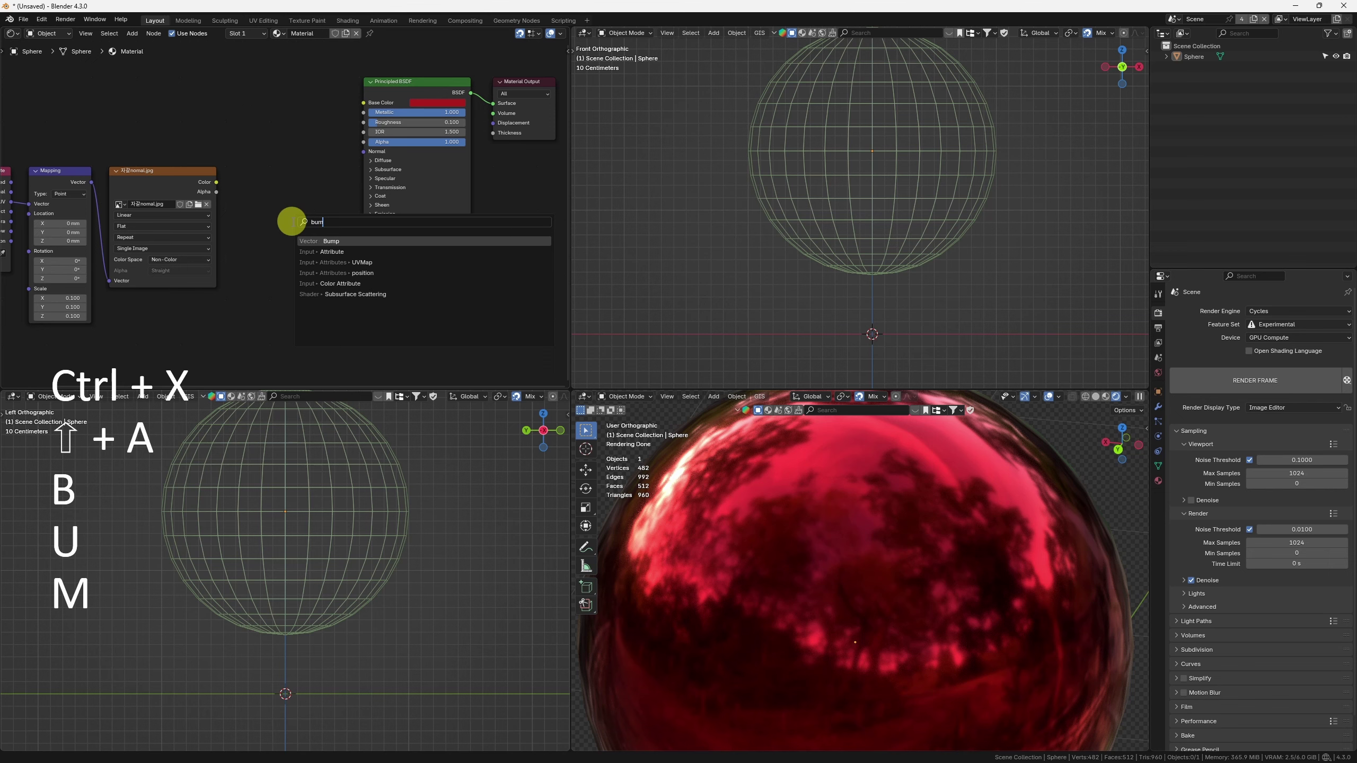
key("Return")
left_click(263, 171)
Step: Connect the image texture's Color to the Bump's Height, and the Bump's Normal to the Principled BSDF's Normal
middle_click_drag(260, 171, 393, 177, "ctrl")
left_click_drag(312, 108, 410, 186)
middle_click_drag(518, 128, 327, 203)
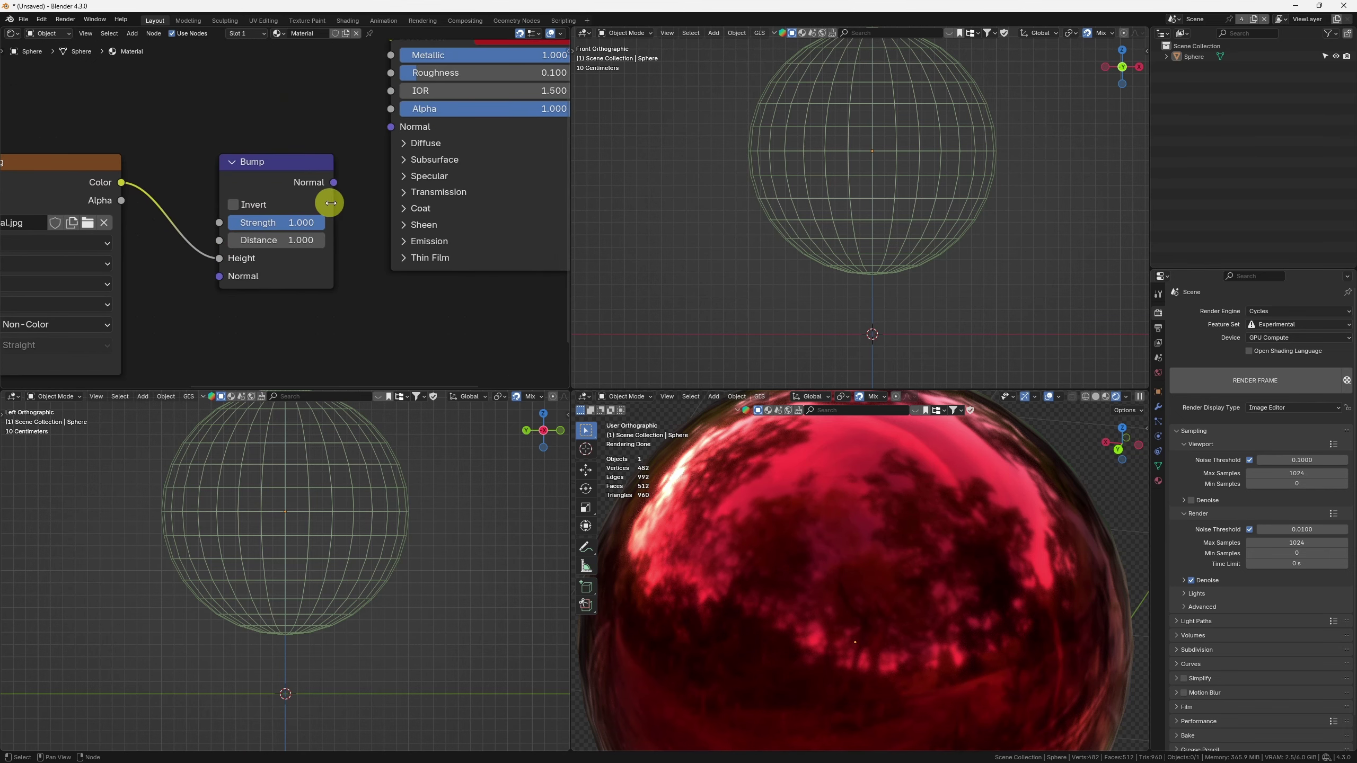
left_click_drag(334, 182, 390, 129)
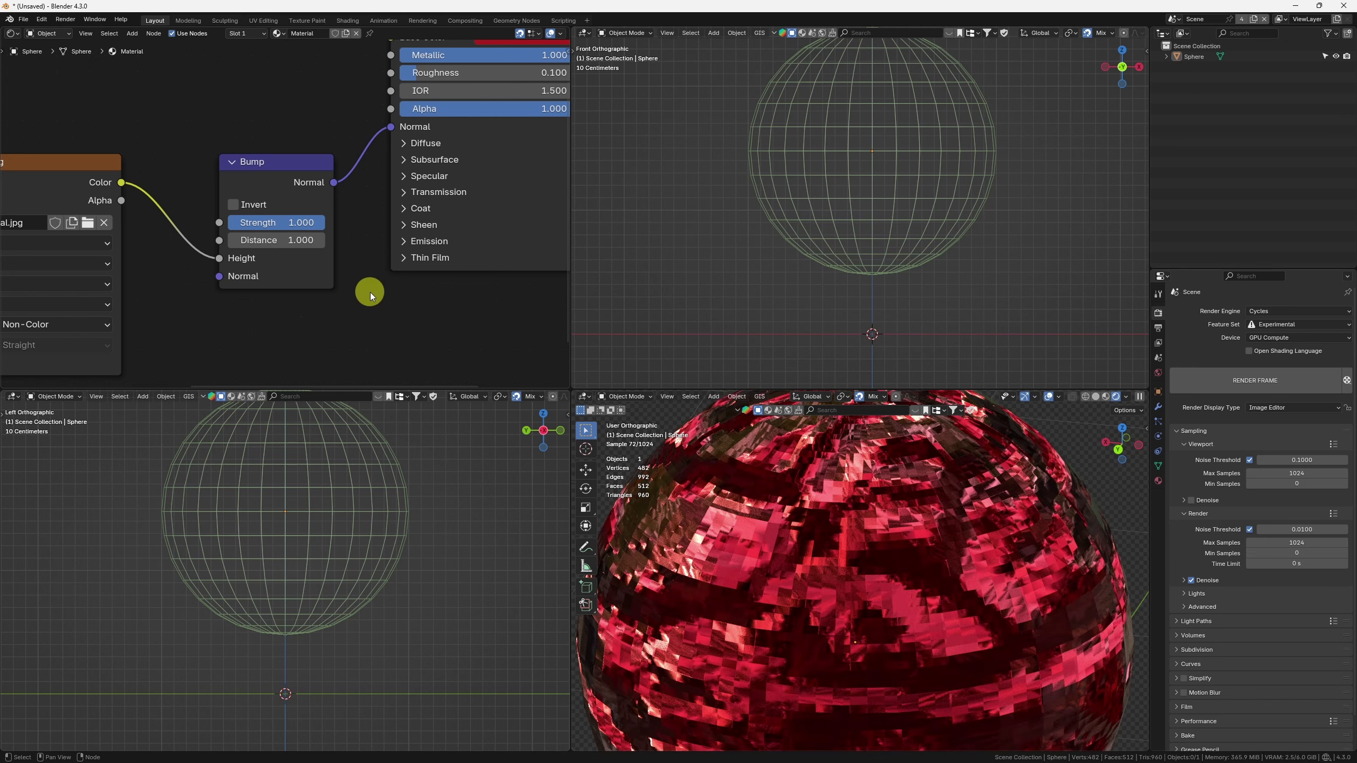
Step: Tidy the spacing between the image texture and Bump nodes, and change the texture's image to 1.jpg
middle_click_drag(369, 293, 498, 214)
left_click(389, 181)
key("g")
left_click(388, 218)
middle_click_drag(119, 141, 196, 176)
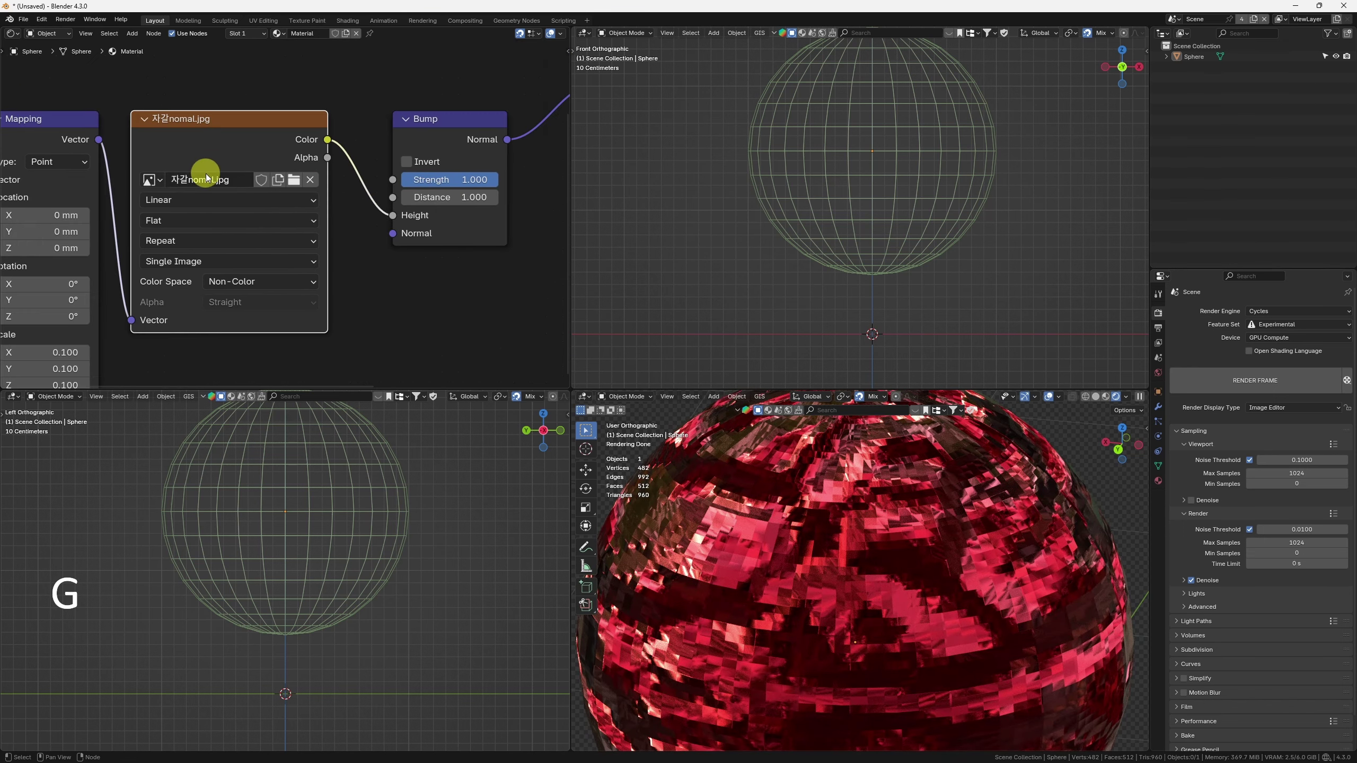
left_click(151, 180)
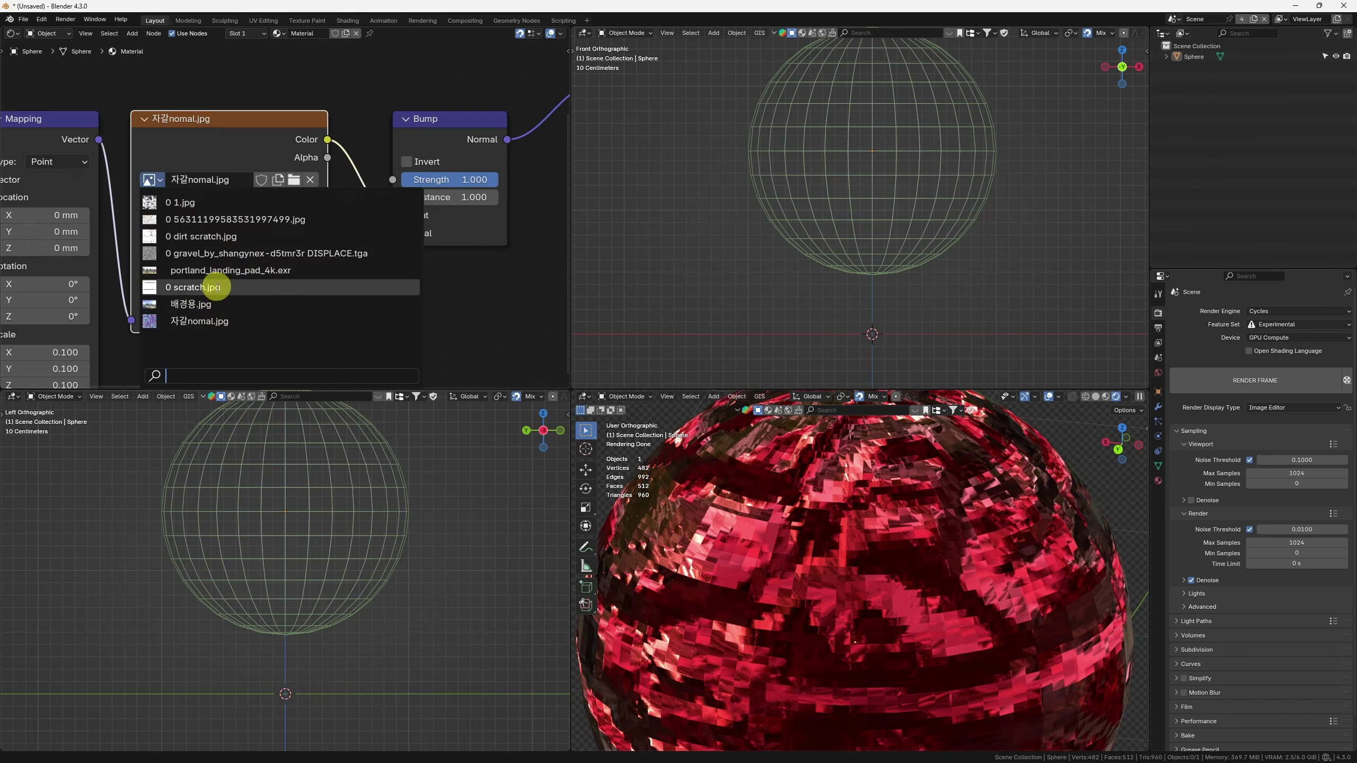
left_click(213, 204)
Step: Examine the blocky facets that the bump texture produces on the sphere's rendered surface up close
middle_click_drag(912, 619, 919, 566, "ctrl")
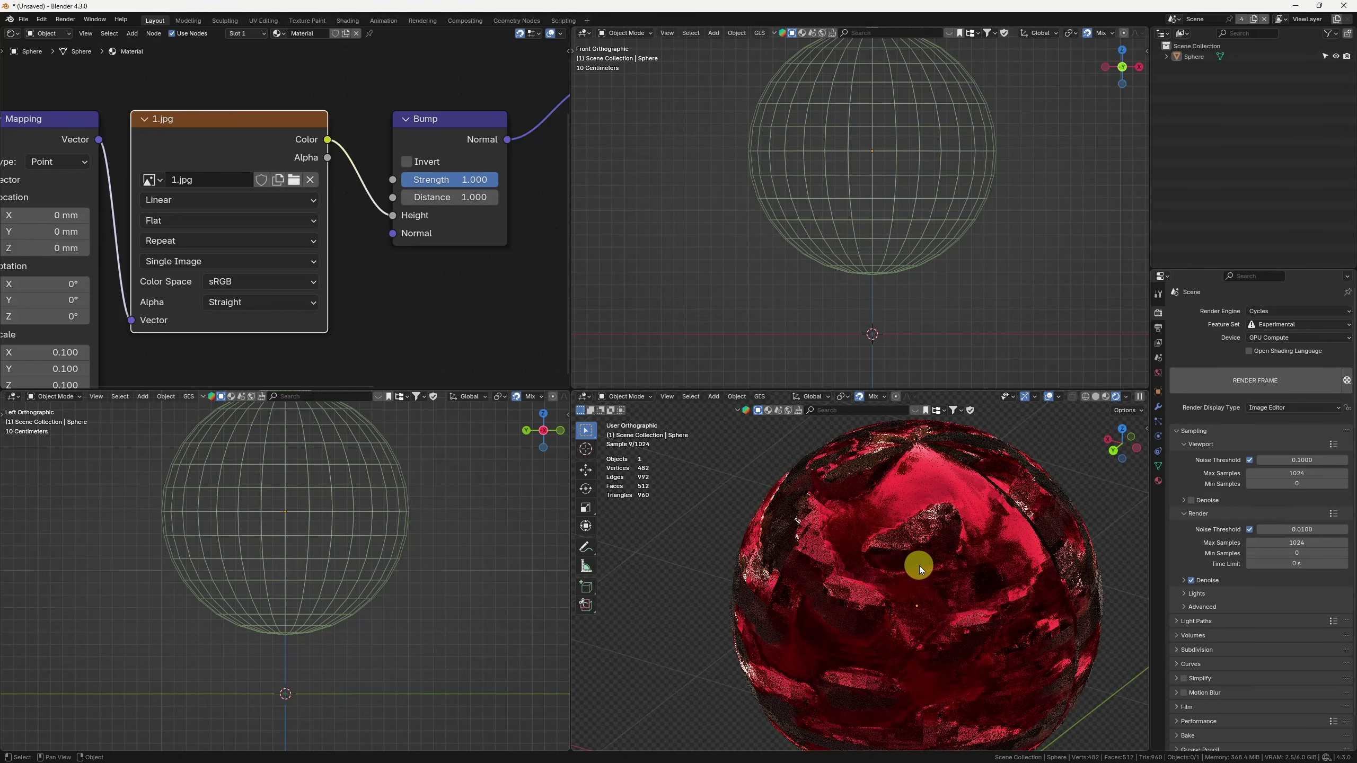
middle_click_drag(978, 503, 1018, 522, "ctrl")
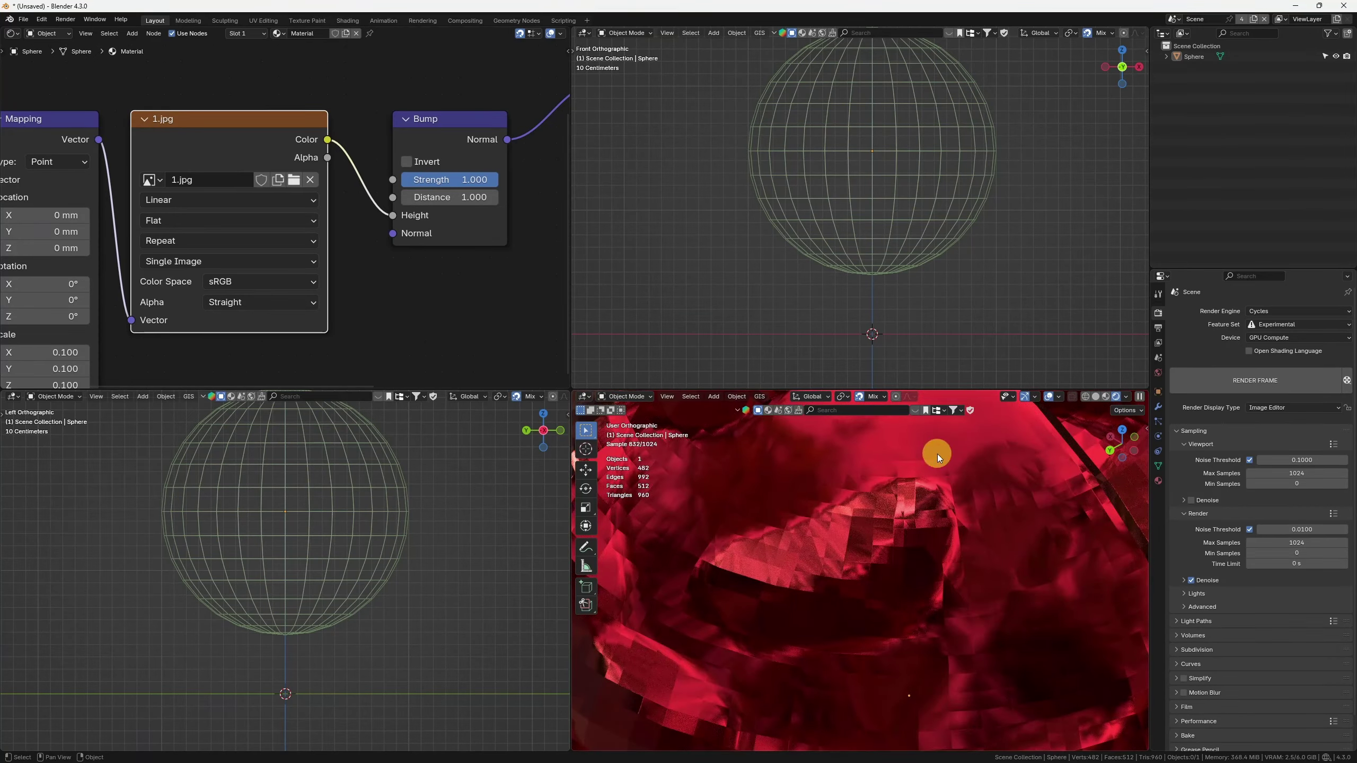
middle_click_drag(937, 454, 1029, 488)
middle_click_drag(882, 545, 884, 608)
key("F3")
key("F3")
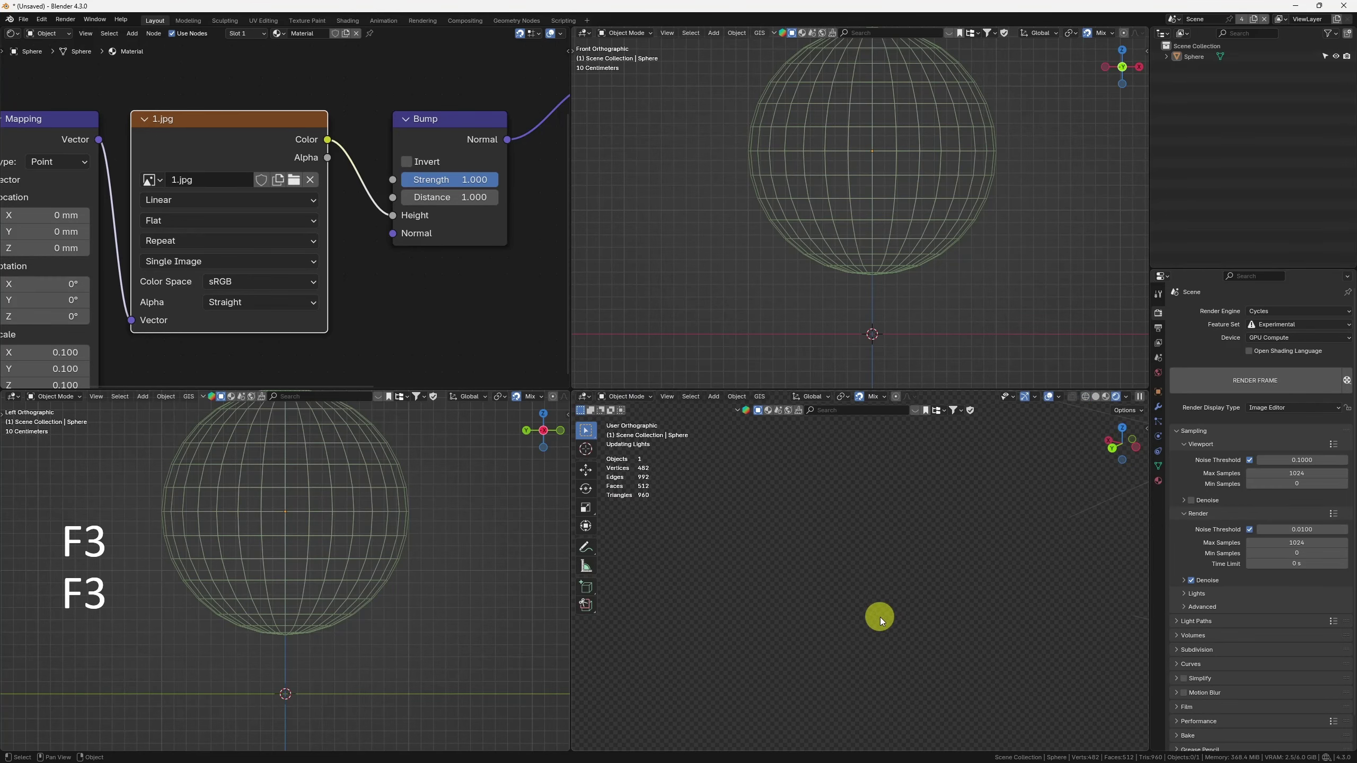
key("F4")
middle_click_drag(862, 631, 844, 470, "ctrl+alt")
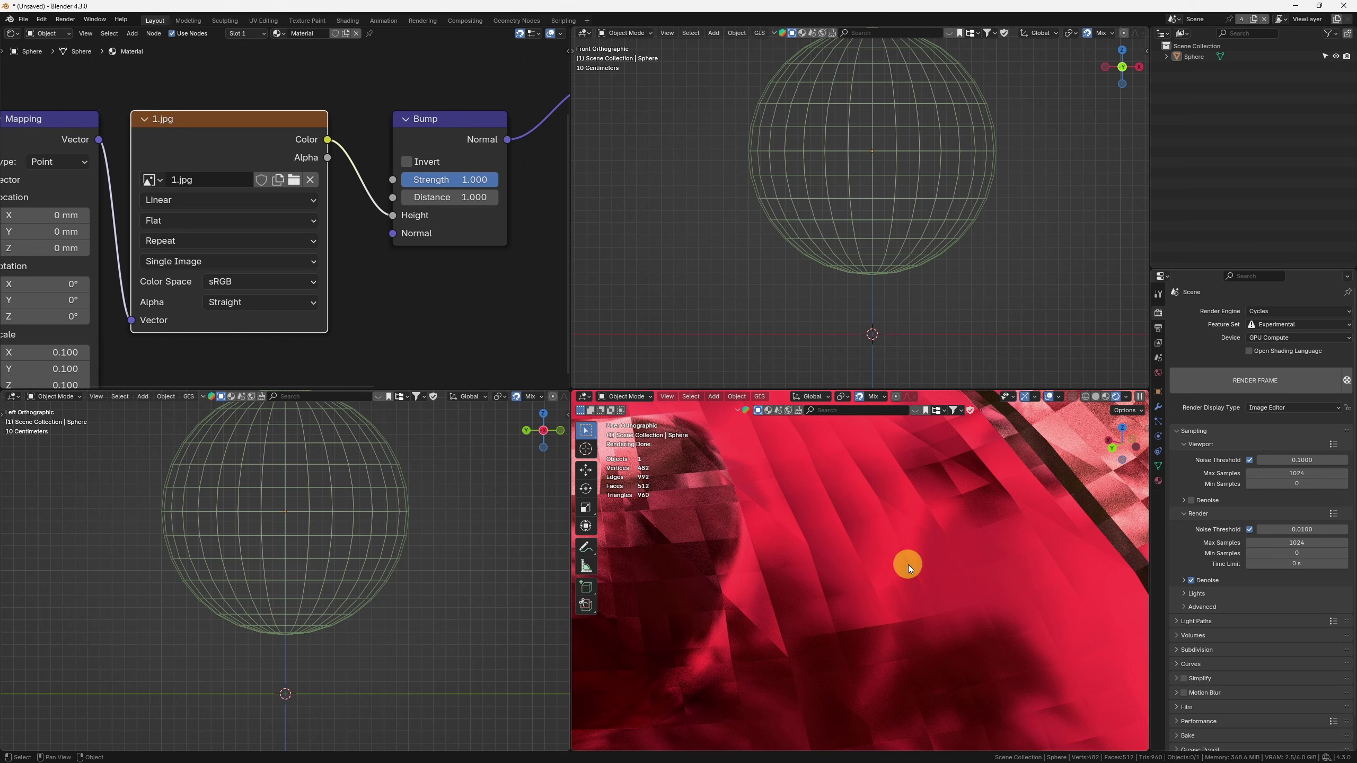
key("F4")
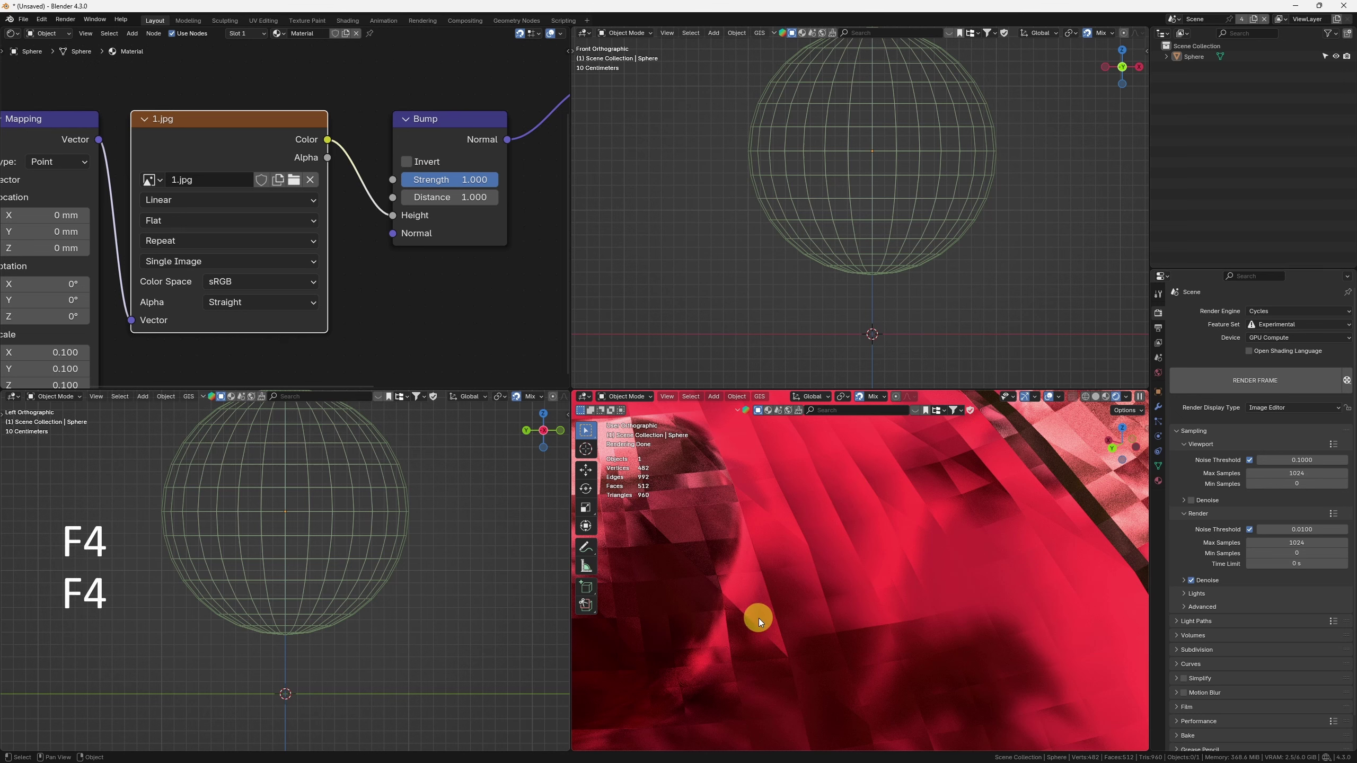
Step: Annotate a pair of neighbouring square facets on the sphere's surface and erase the annotations
mouse_move(789, 630)
left_mouse_down()
mouse_move(827, 591)
mouse_move(799, 642)
mouse_move(850, 658)
mouse_move(793, 641)
left_mouse_up()
mouse_move(805, 653)
left_mouse_down()
mouse_move(830, 648)
mouse_move(785, 655)
left_mouse_up()
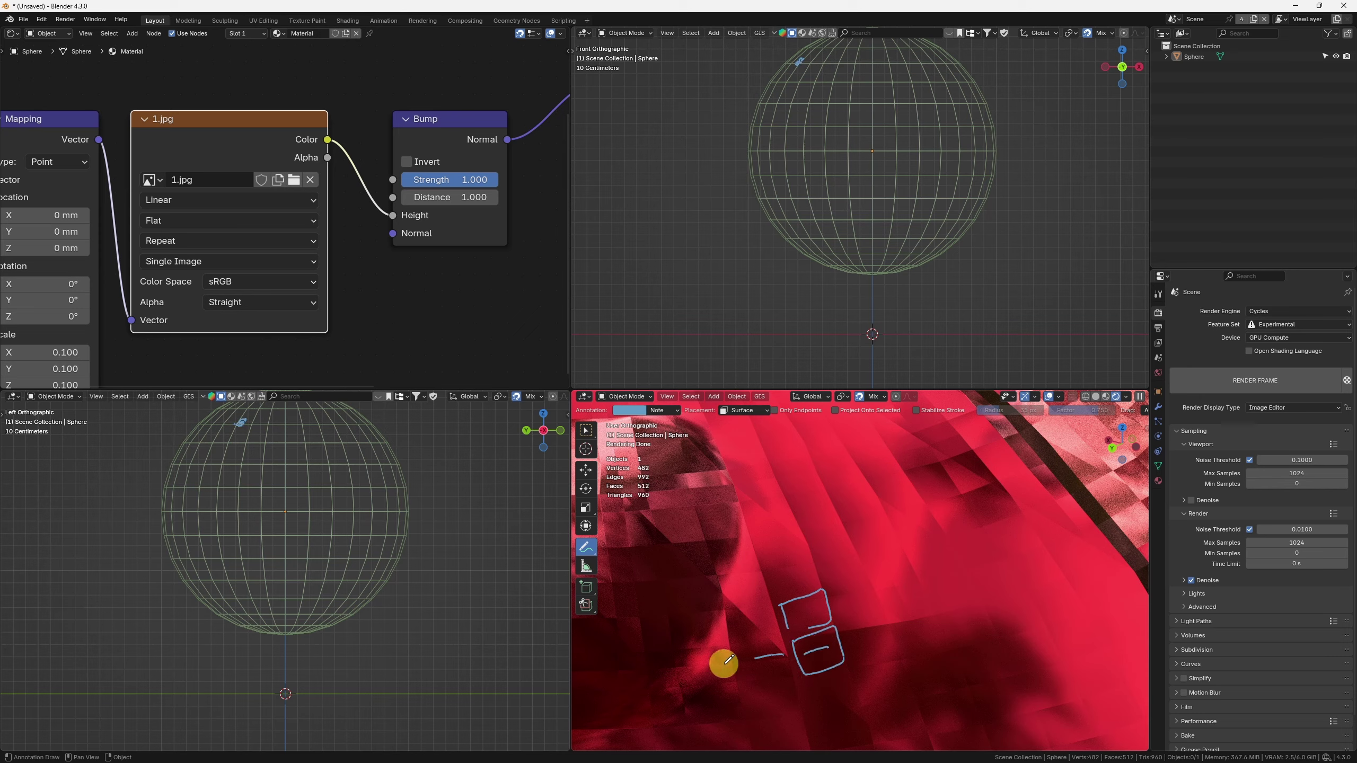
key("shift+ctrl+alt+Delete")
key("q")
mouse_move(936, 532)
middle_mouse_down()
mouse_move(866, 572)
mouse_move(902, 606)
middle_mouse_up()
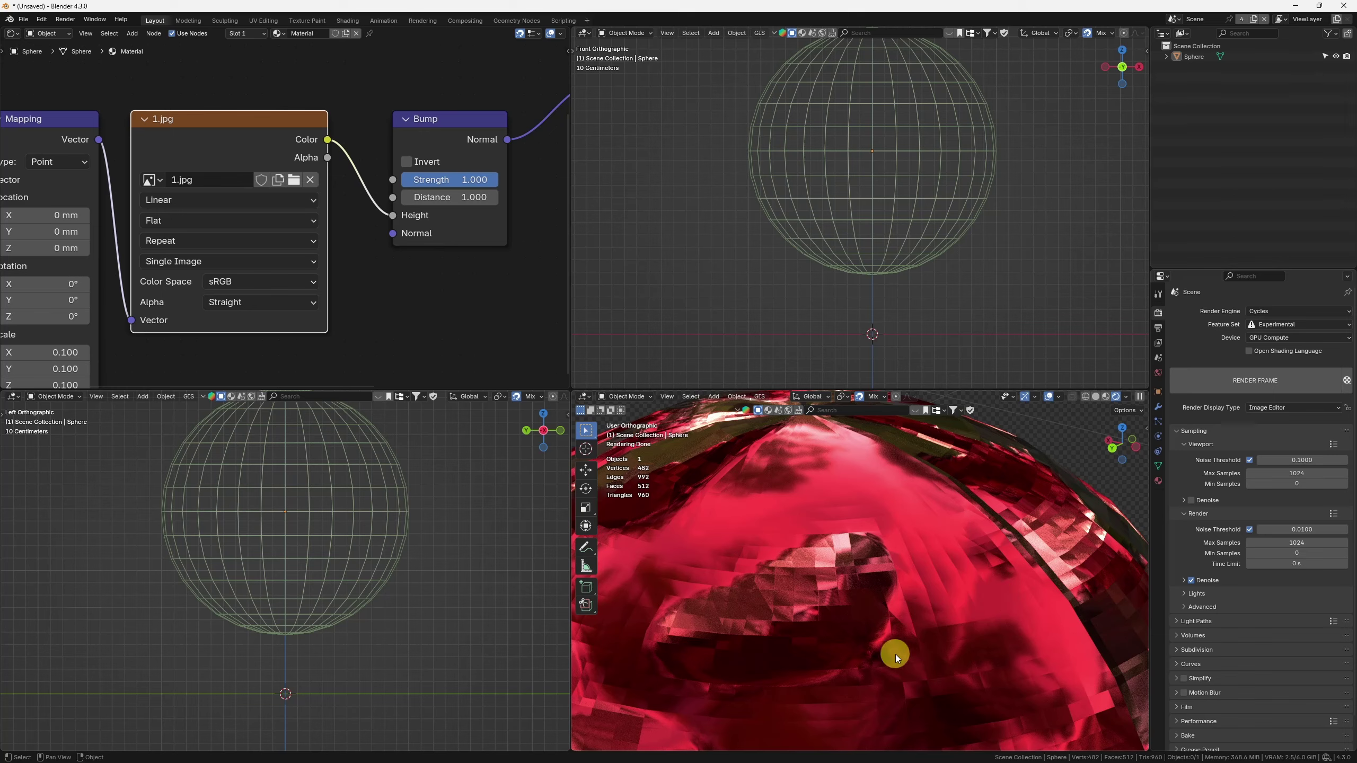
scroll(827, 625, "down", 5)
mouse_move(863, 605)
middle_mouse_down("shift")
mouse_move(870, 569)
mouse_move(881, 613)
middle_mouse_up("shift")
scroll(368, 159, "down", 2)
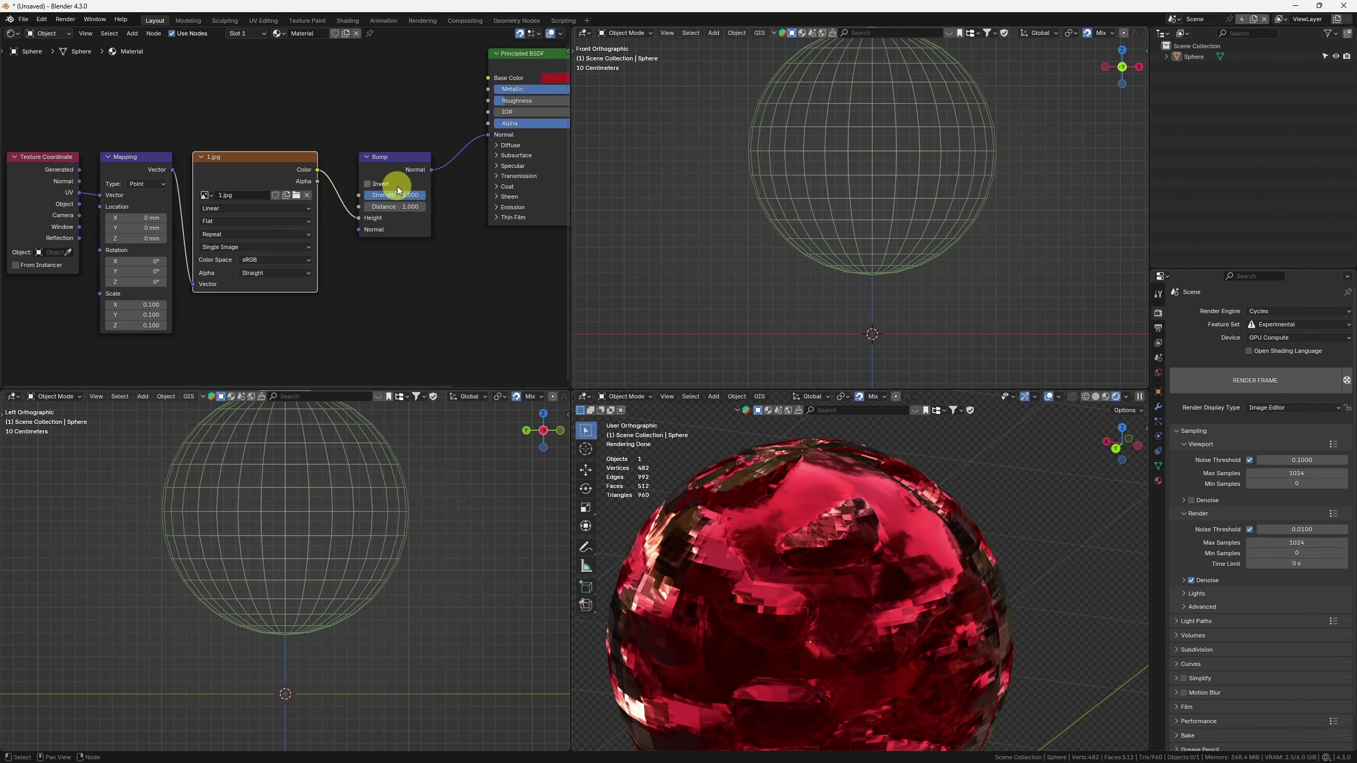
middle_click_drag(343, 266, 394, 245)
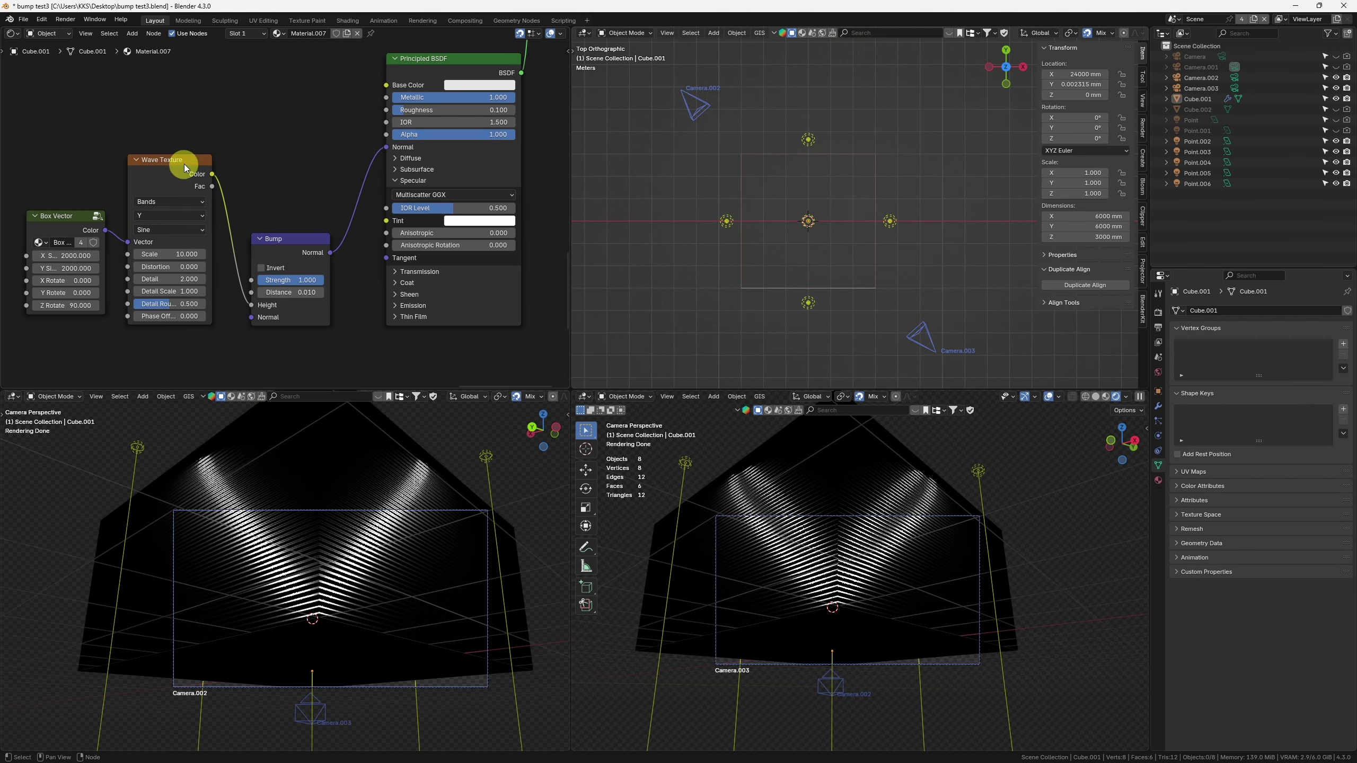
Step: Preview the Wave Texture and Bump node outputs on Cube.001, and restore the Principled BSDF as the material output
left_click(185, 163, "ctrl+shift")
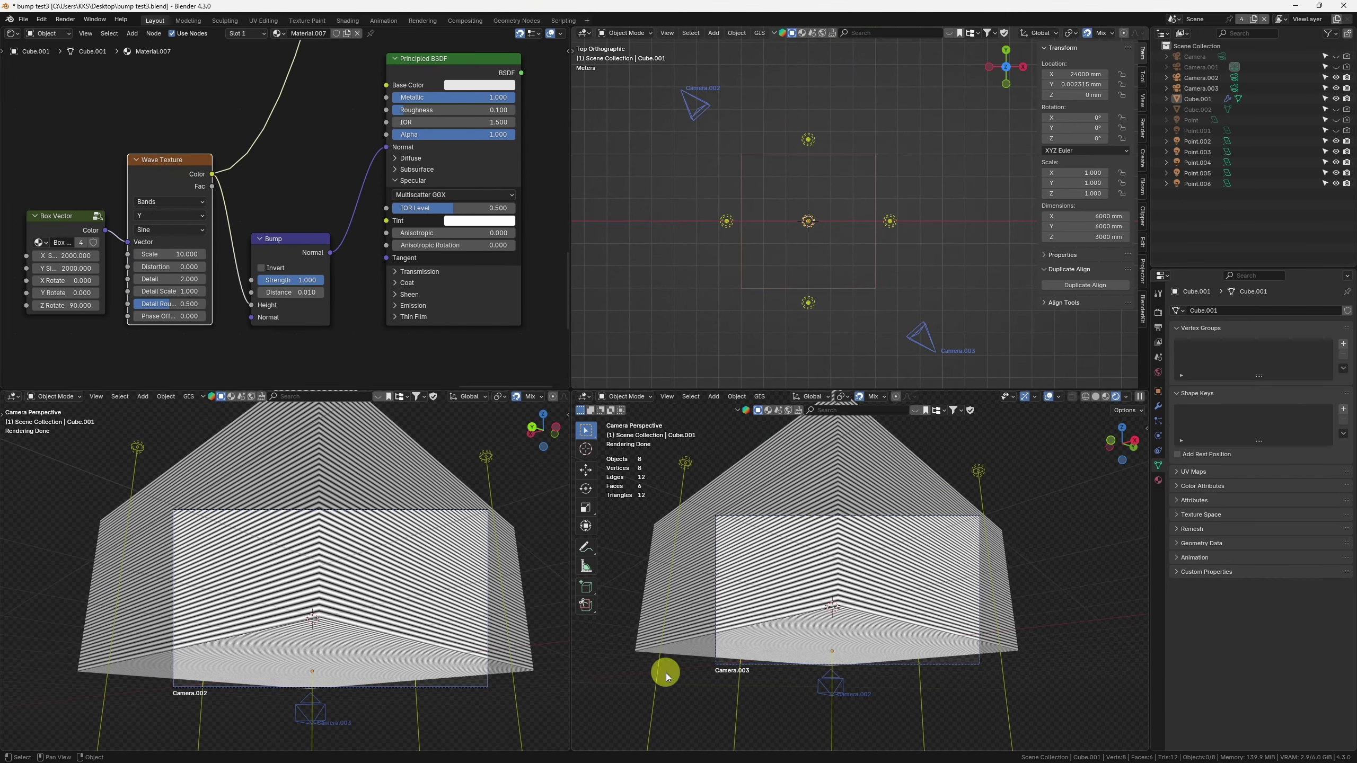
middle_click_drag(323, 225, 308, 243)
left_click(283, 267, "ctrl+shift")
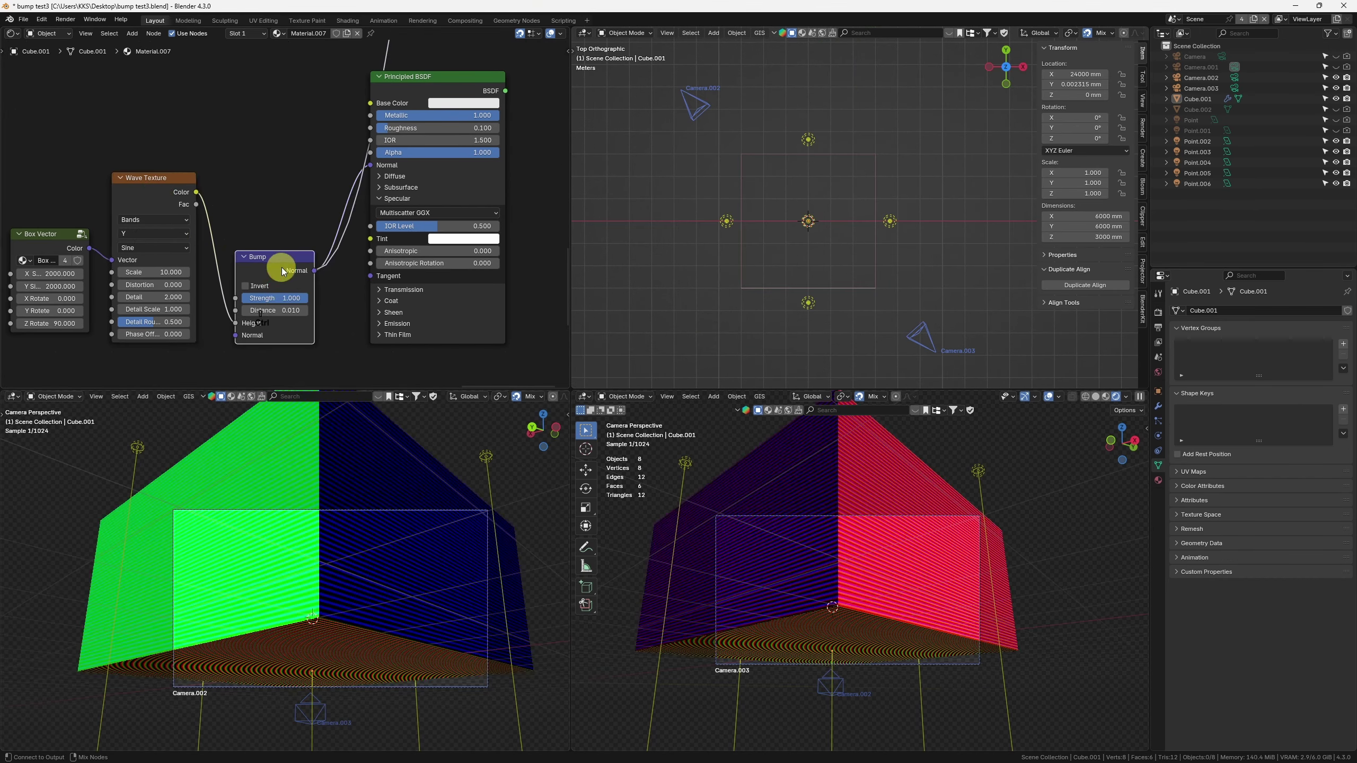
left_click(445, 78, "ctrl+shift")
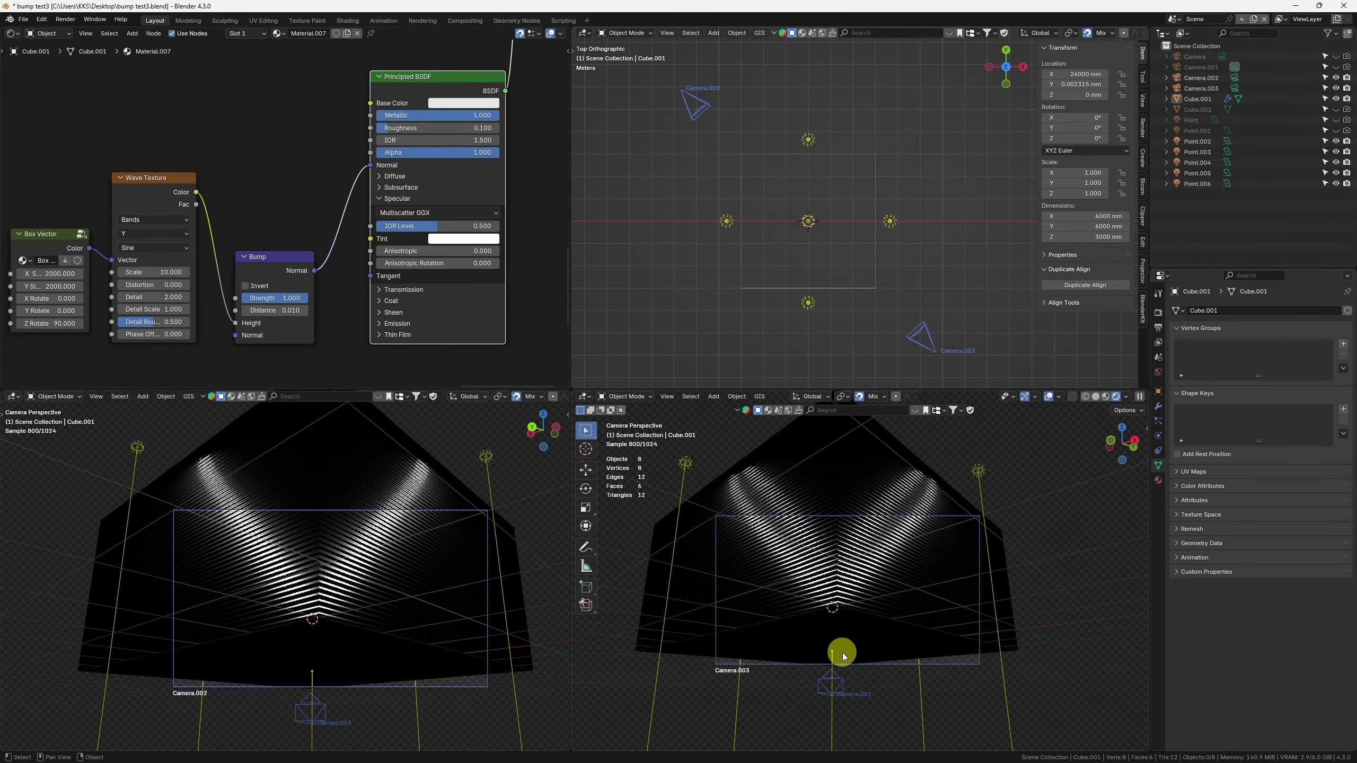
Step: Select Camera.003 and Camera.002 in turn in the top view to identify their positions around the cube
middle_click_drag(885, 305, 860, 262, "shift")
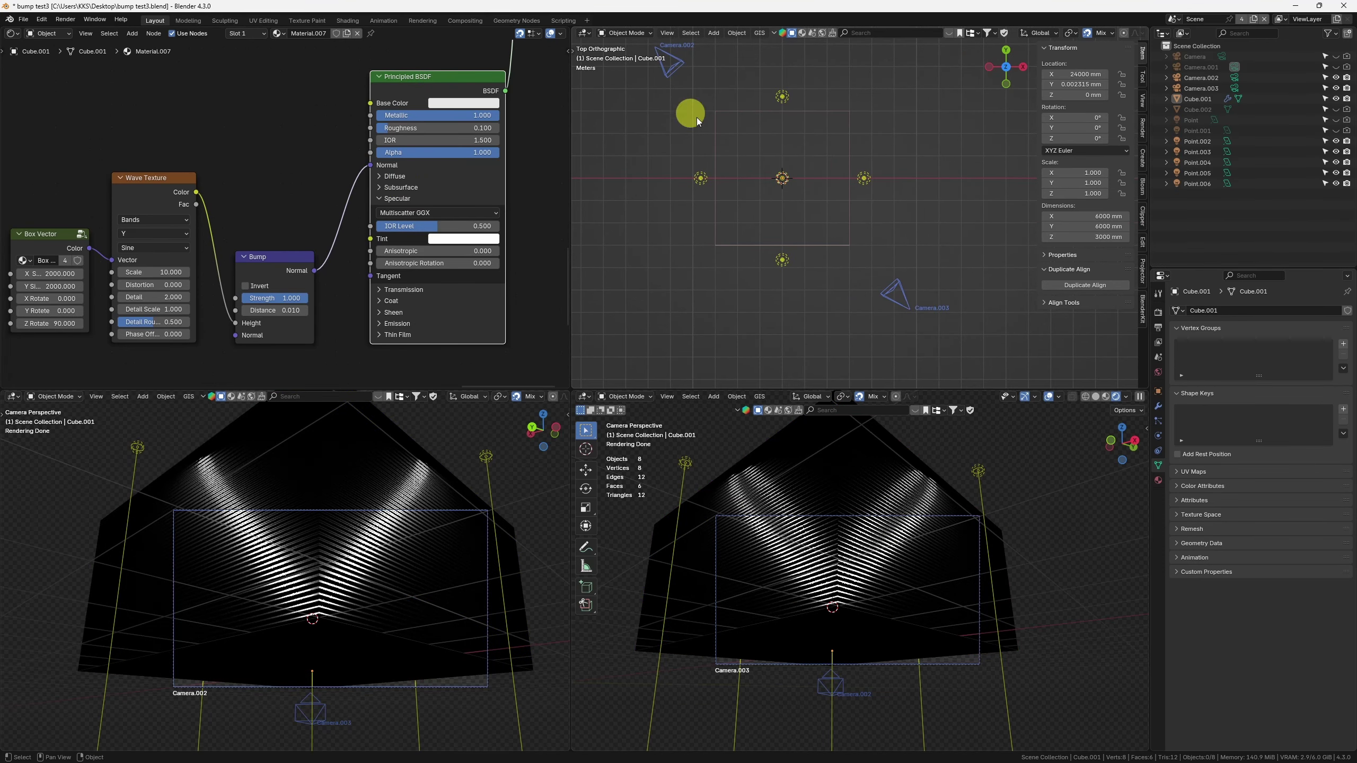
scroll(855, 319, "down", 2)
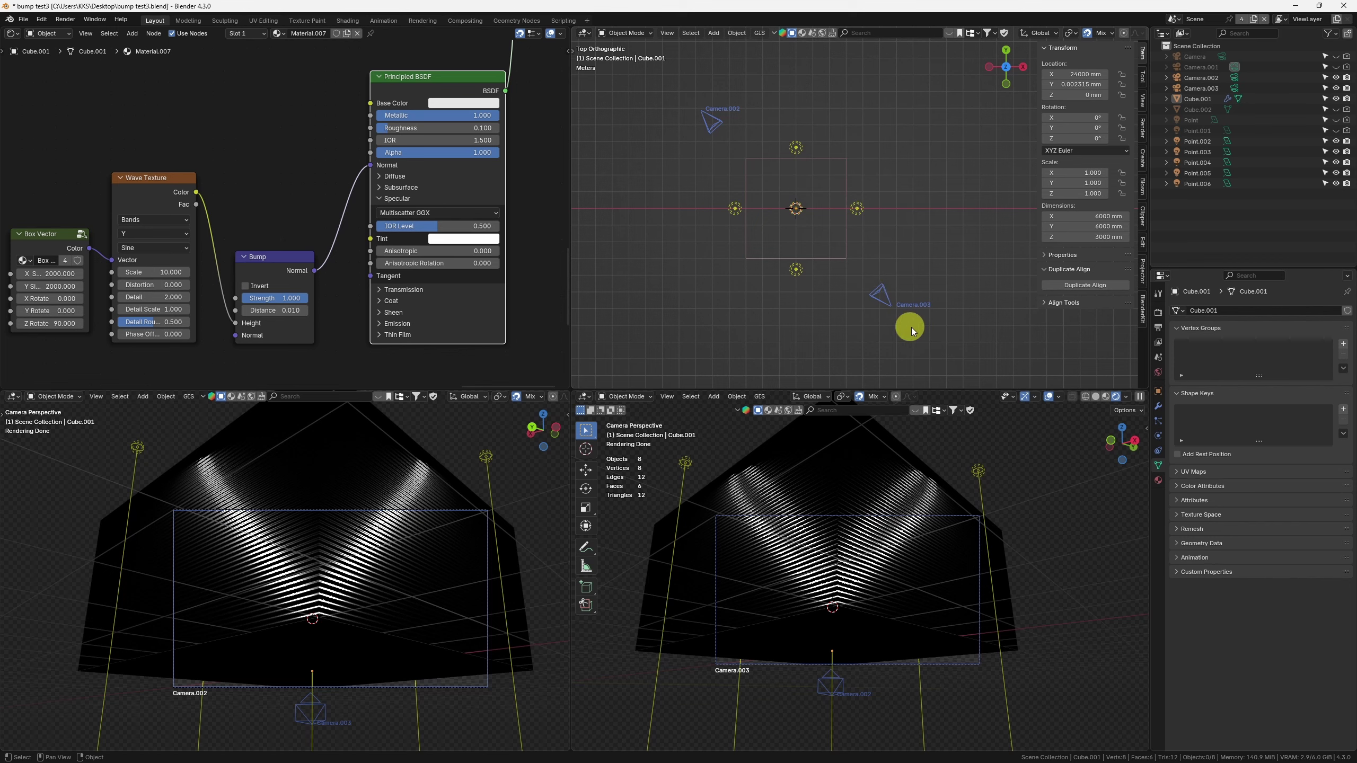
left_click(906, 305)
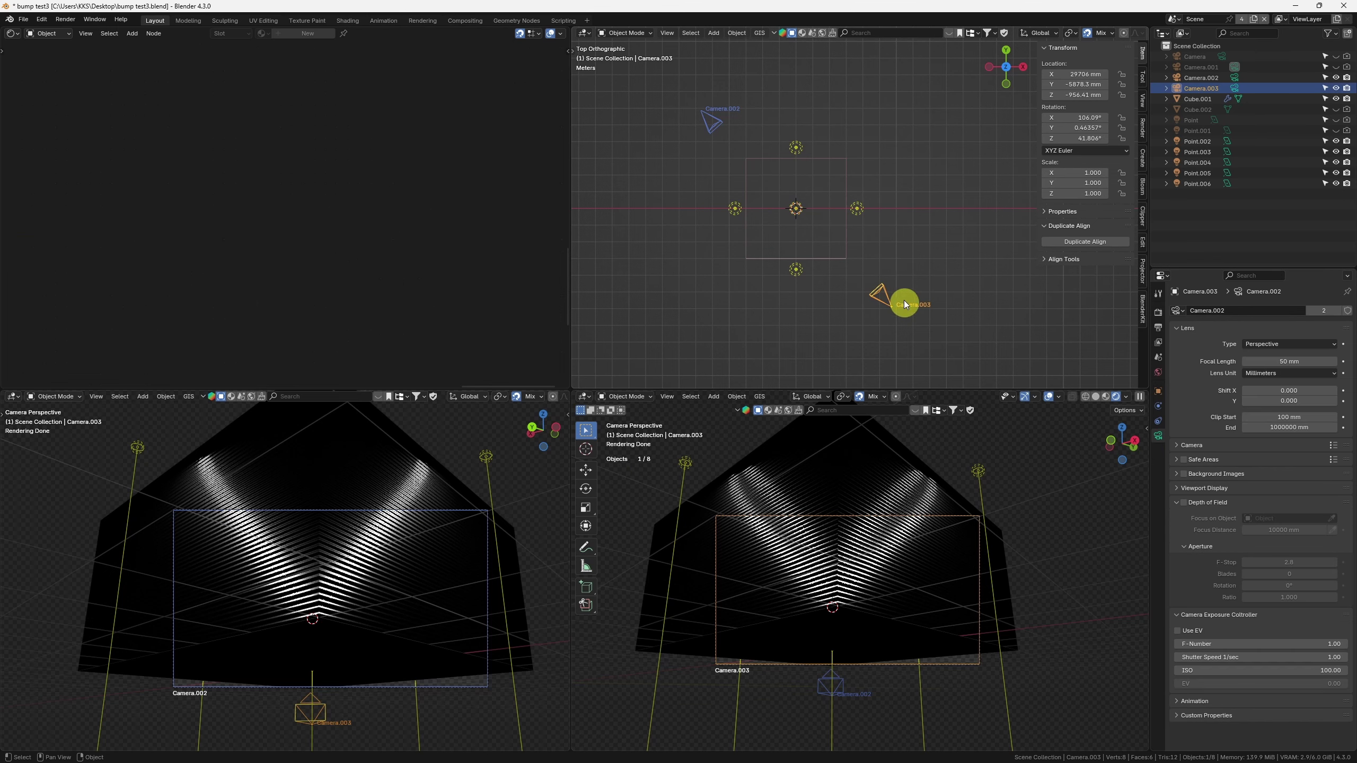
left_click(714, 127)
middle_click_drag(687, 116, 685, 134)
Step: Annotate arrows for the viewing directions of Camera.002 and Camera.003 in the top view, and erase the annotations
key("space")
key("d")
mouse_move(667, 111)
left_mouse_down()
mouse_move(731, 191)
mouse_move(694, 188)
left_mouse_up()
left_click_drag(890, 336, 821, 298)
mouse_move(825, 316)
left_mouse_down()
mouse_move(817, 298)
mouse_move(851, 298)
left_mouse_up()
middle_click_drag(856, 313, 858, 306)
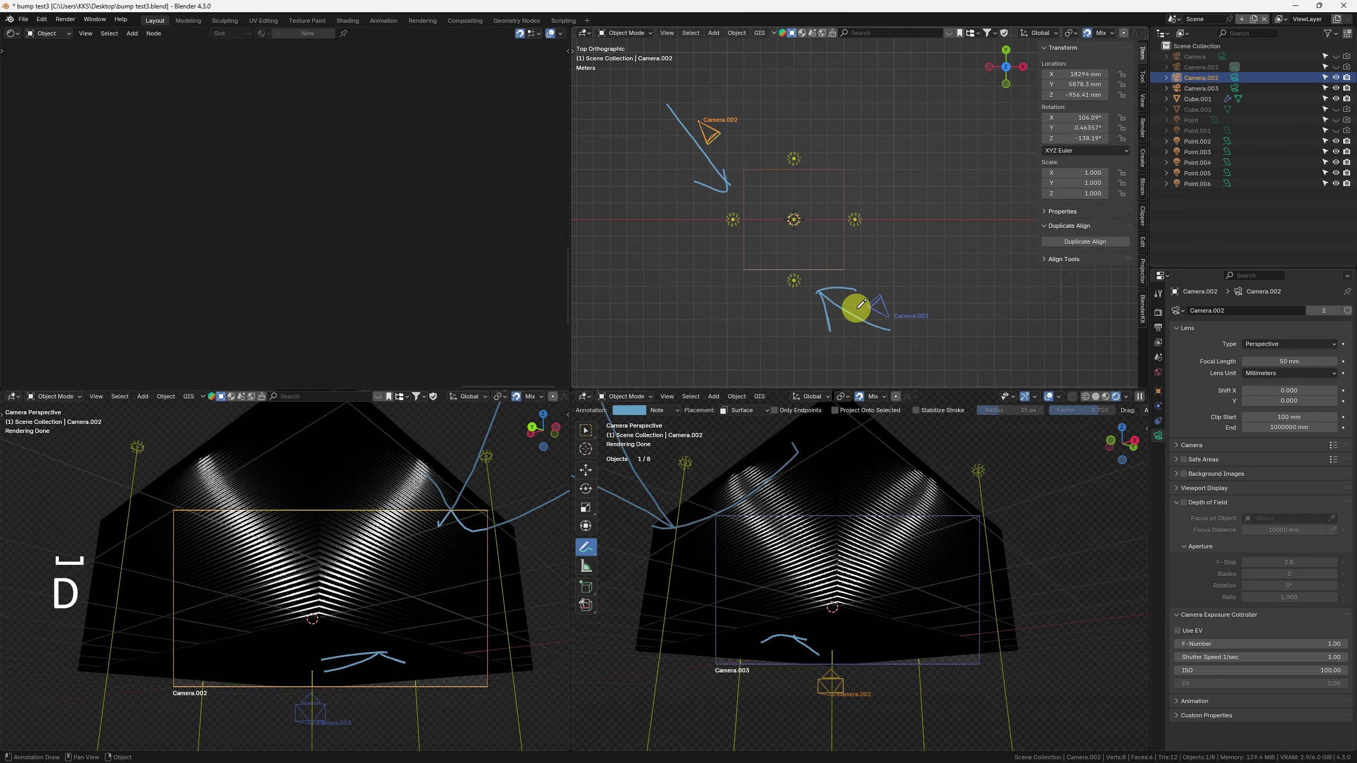
key("ctrl+alt+shift+Delete")
key("q")
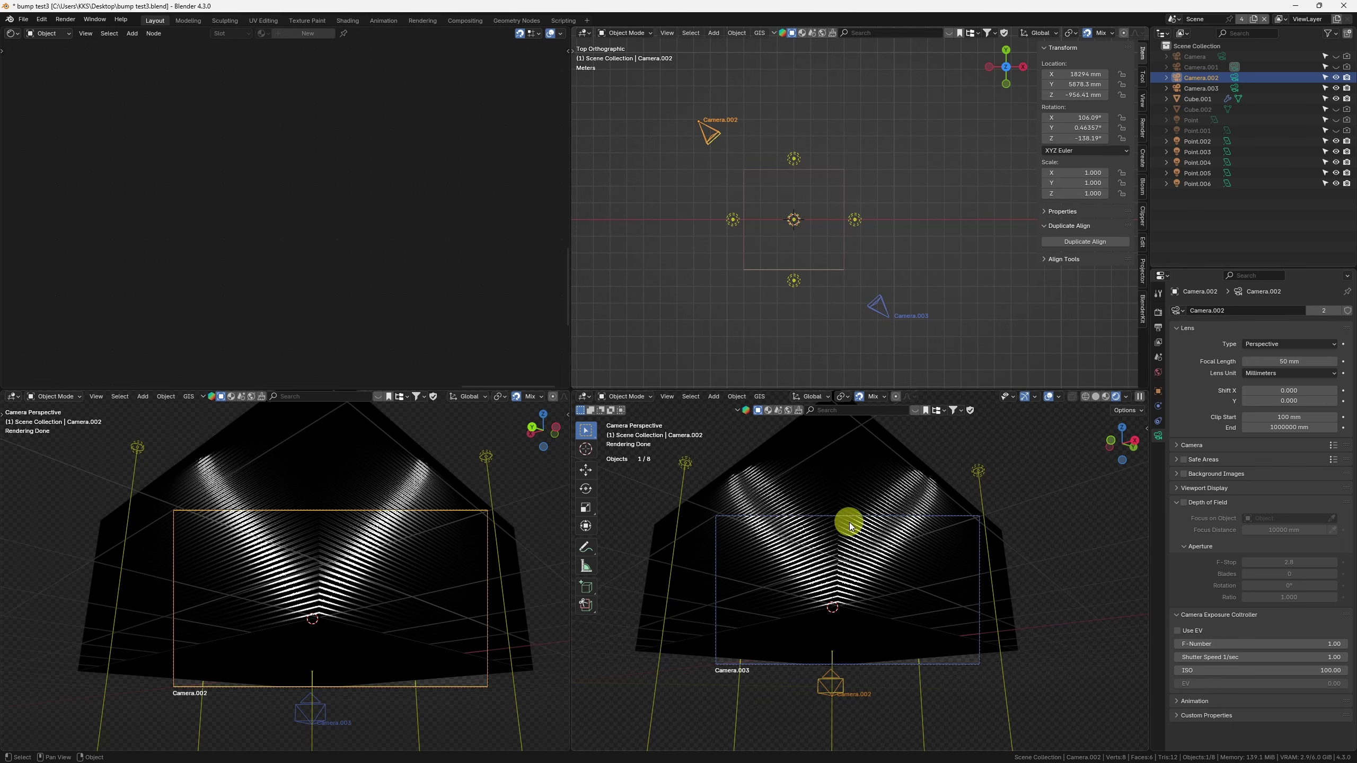
Step: Select Cube.001 and set its Wave Texture's scale to 16.792
left_click(757, 525)
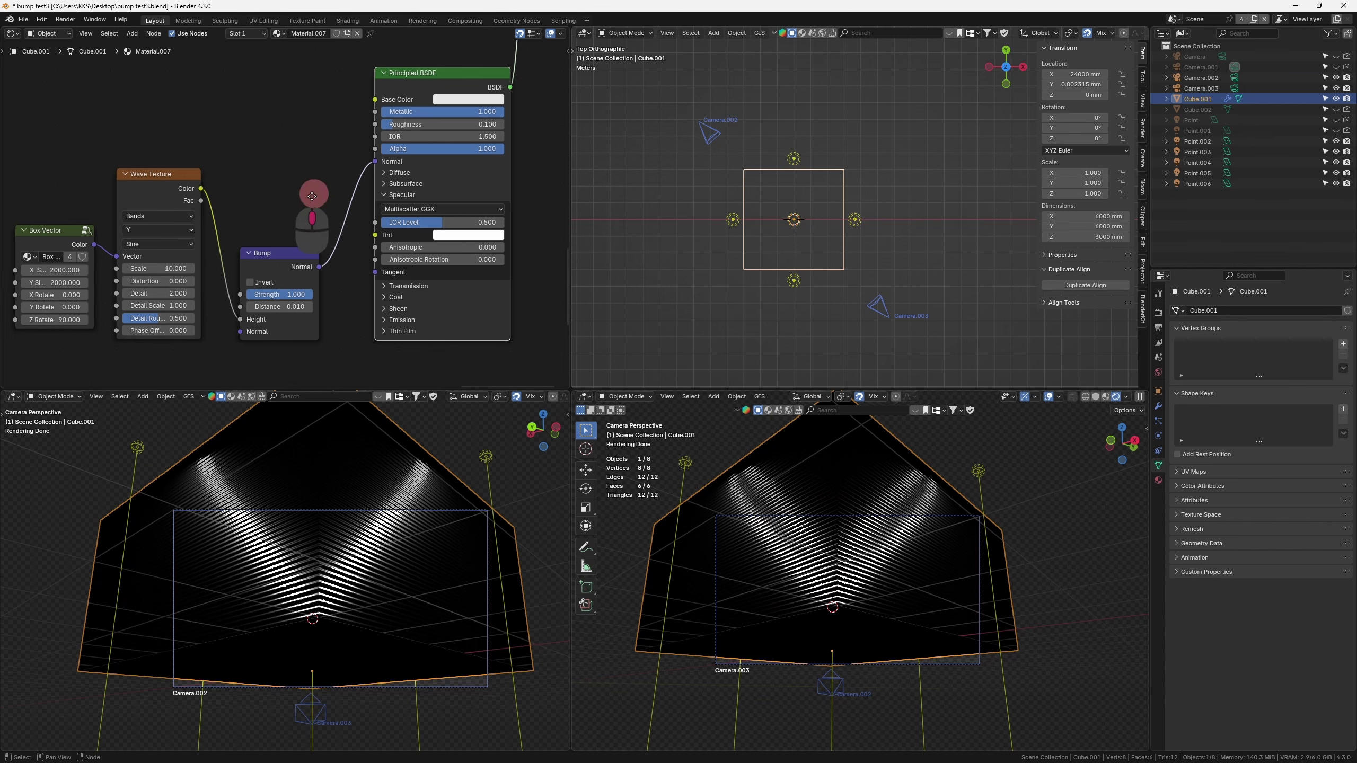
scroll(339, 218, "up", 3)
left_click_drag(188, 194, 229, 193)
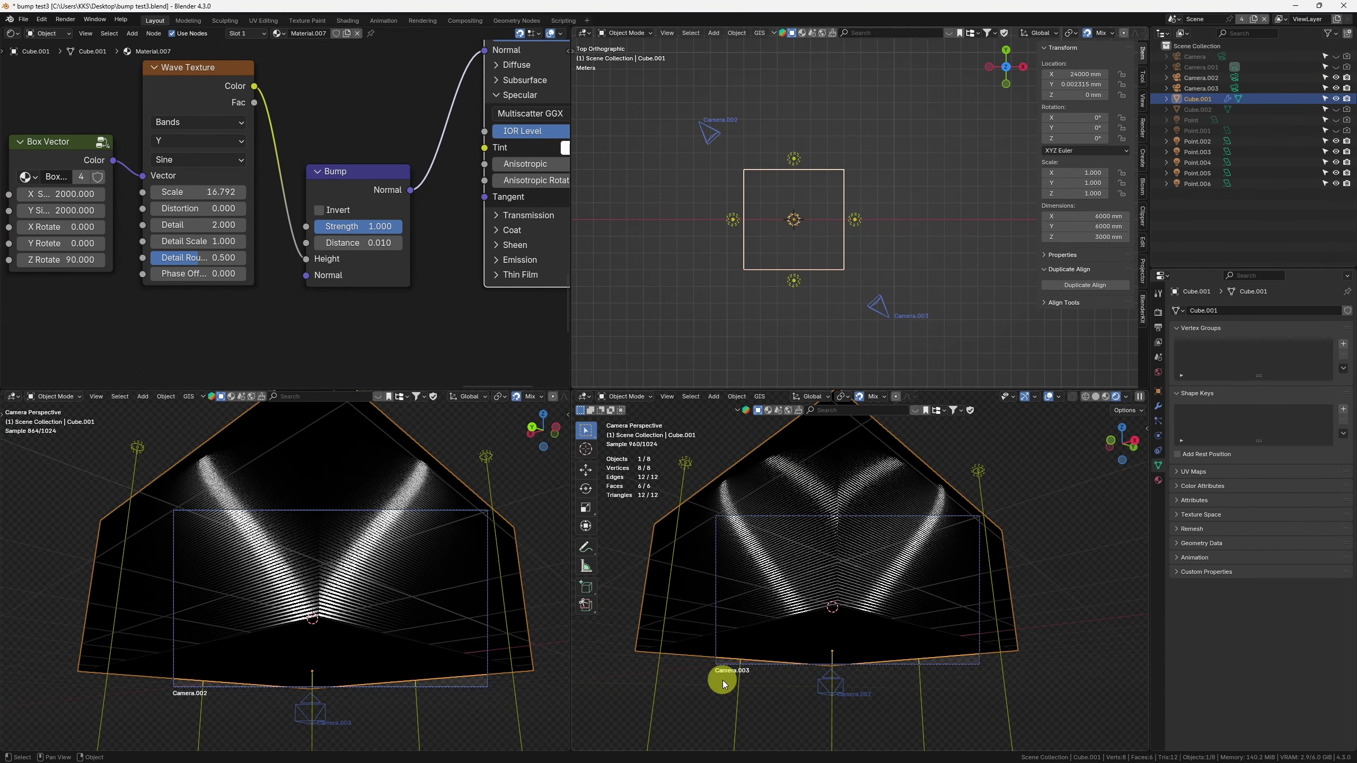
Step: Set the Wave Texture's band direction to X
left_click(200, 141)
left_click(204, 180)
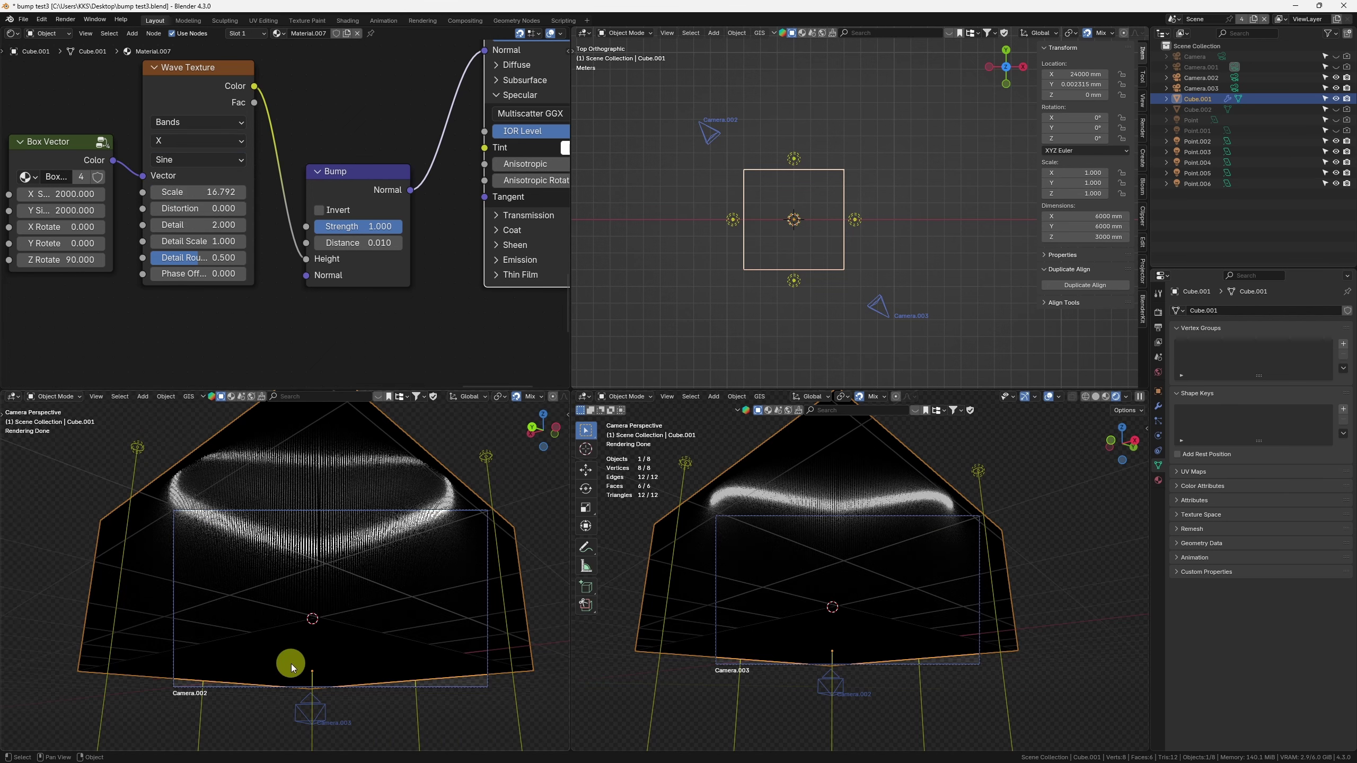
Step: Annotate several vertical strokes and a horizontal stroke across them over the cube as seen from a free view
middle_click_drag(800, 558, 860, 567)
key("space")
key("d")
left_click_drag(885, 440, 893, 594)
left_click_drag(900, 435, 909, 570)
left_click_drag(919, 452, 927, 550)
left_click_drag(941, 432, 948, 550)
left_click_drag(959, 459, 957, 530)
mouse_move(659, 559)
left_mouse_down()
mouse_move(700, 516)
mouse_move(947, 495)
mouse_move(1014, 540)
left_mouse_up()
Step: Erase the annotations, restore the selection tool and return to the Camera.003 view
key("ctrl+alt+shift+space")
key("ctrl+shift+Delete")
mouse_move(895, 549)
middle_mouse_down()
mouse_move(906, 554)
mouse_move(824, 494)
middle_mouse_up()
key("ctrl+alt+shift+Delete")
key("q")
middle_click_drag(765, 582, 906, 605)
mouse_move(823, 580)
middle_mouse_down()
mouse_move(902, 582)
mouse_move(845, 589)
middle_mouse_up()
key("KP_0")
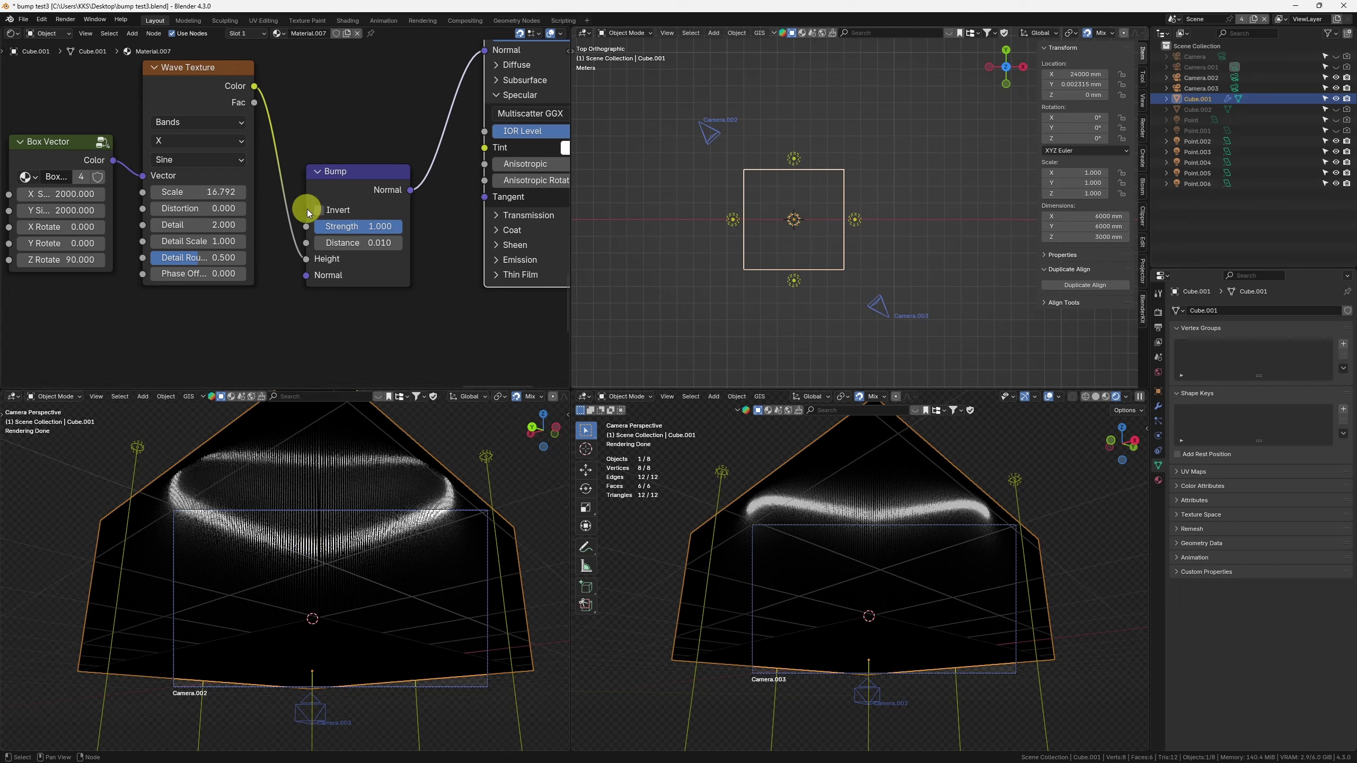
Step: Set the Wave Texture's band direction to Y
middle_click_drag(307, 209, 287, 211)
left_click(169, 146)
left_click(168, 196)
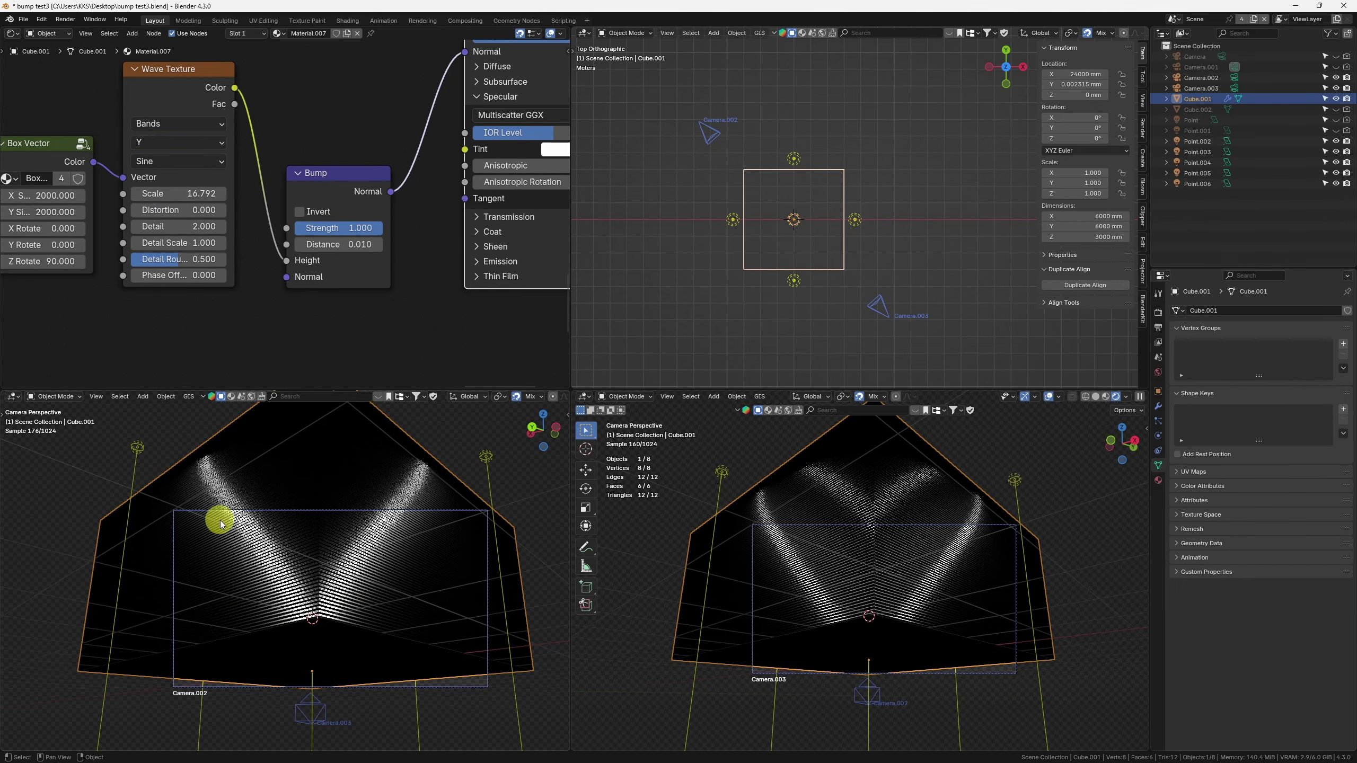
Step: Examine the cube's highlights from free angles in both rendered views, restore the camera views and reselect Cube.001
middle_click_drag(943, 520, 793, 435)
middle_click_drag(251, 609, 351, 719)
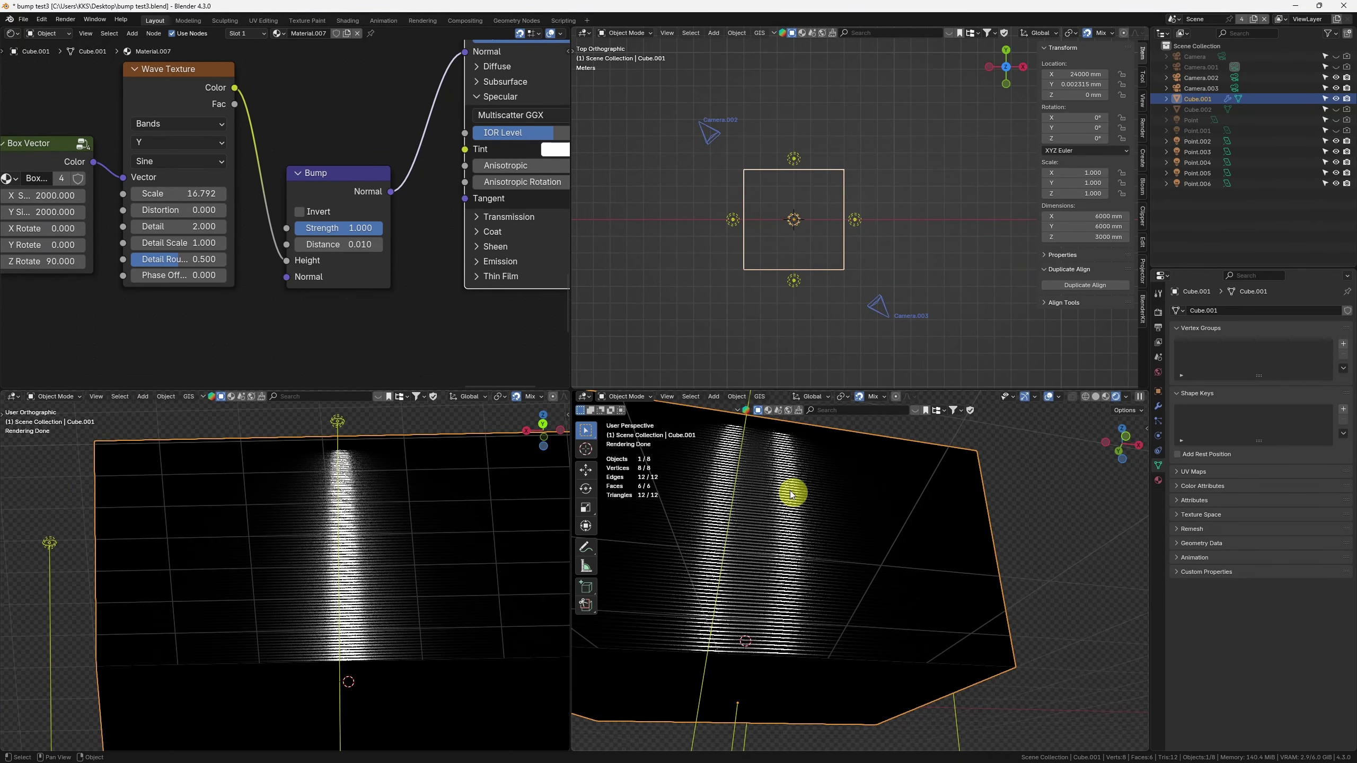
key("ctrl+KP_0")
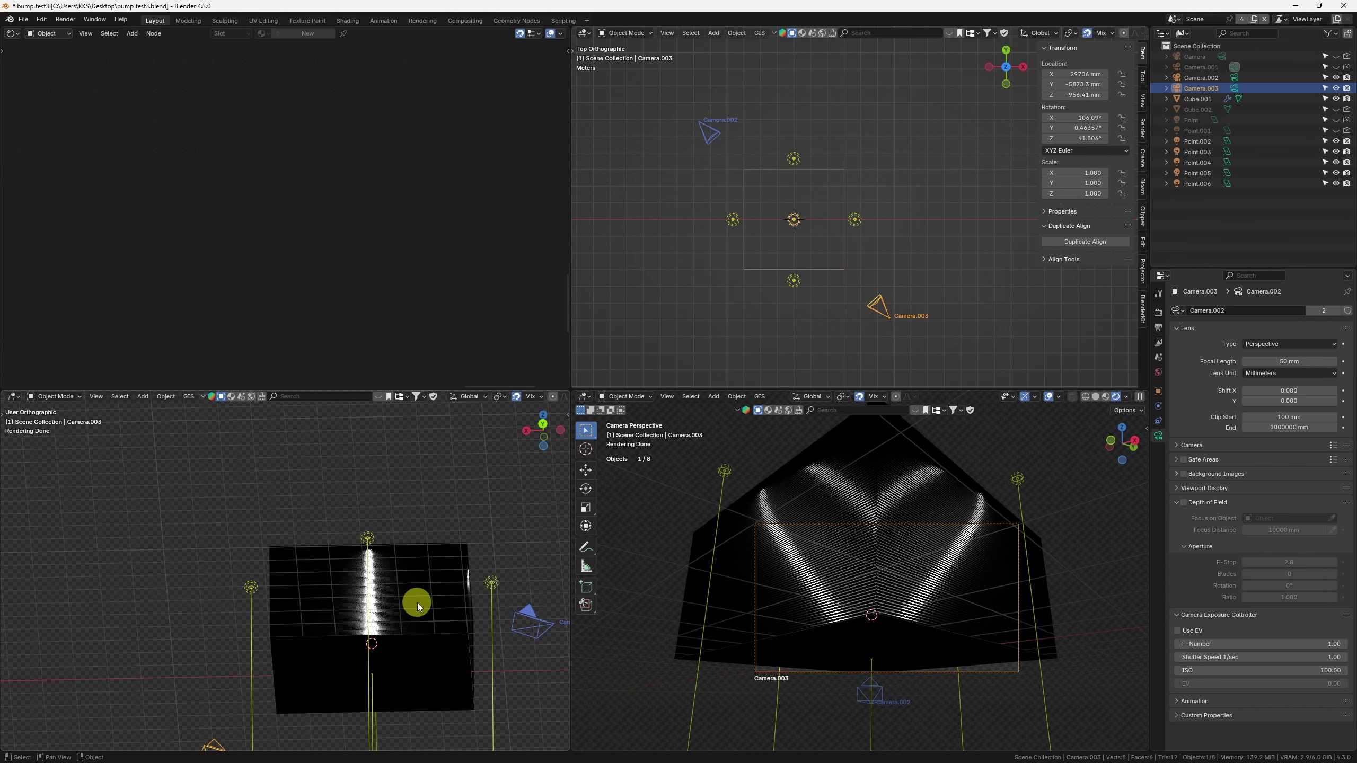
key("KP_0")
left_click(467, 603)
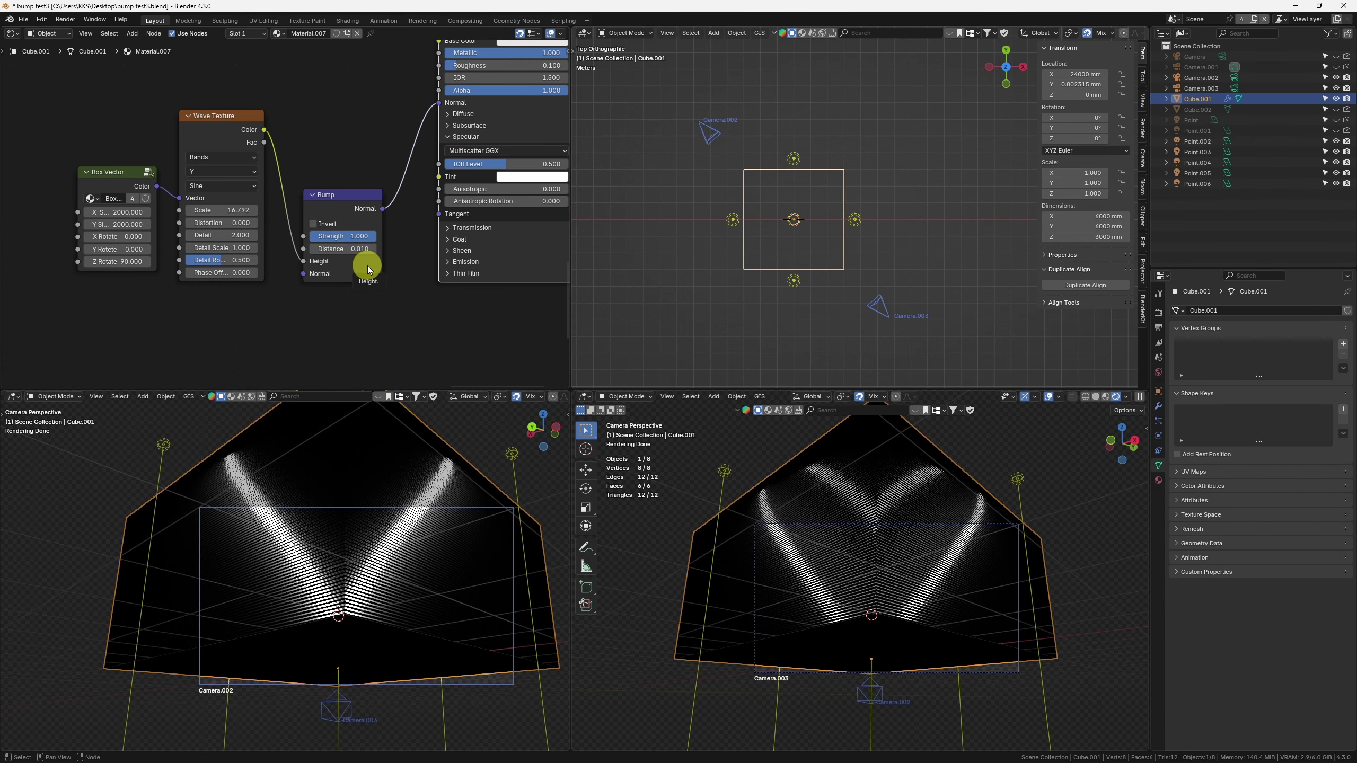
Step: Move the Box Vector, Wave Texture and Bump nodes farther away from the Principled BSDF
middle_click_drag(326, 308, 357, 253)
left_click_drag(379, 276, 123, 151)
middle_click_drag(401, 246, 436, 212)
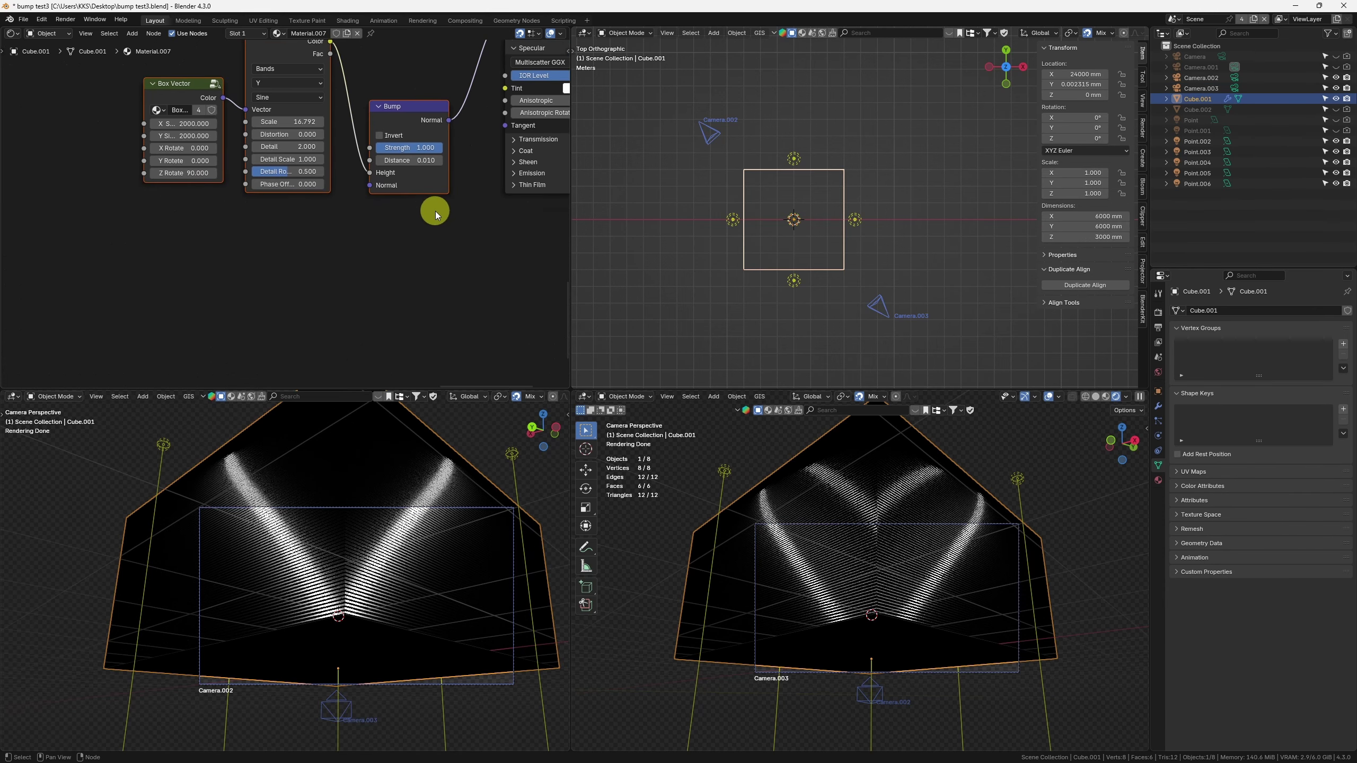
key("g")
left_click(188, 255)
middle_click_drag(263, 239, 289, 209)
Step: Add a Separate XYZ node fed by the Bump's Normal output and preview its X output
left_click(375, 230)
key("shift+a")
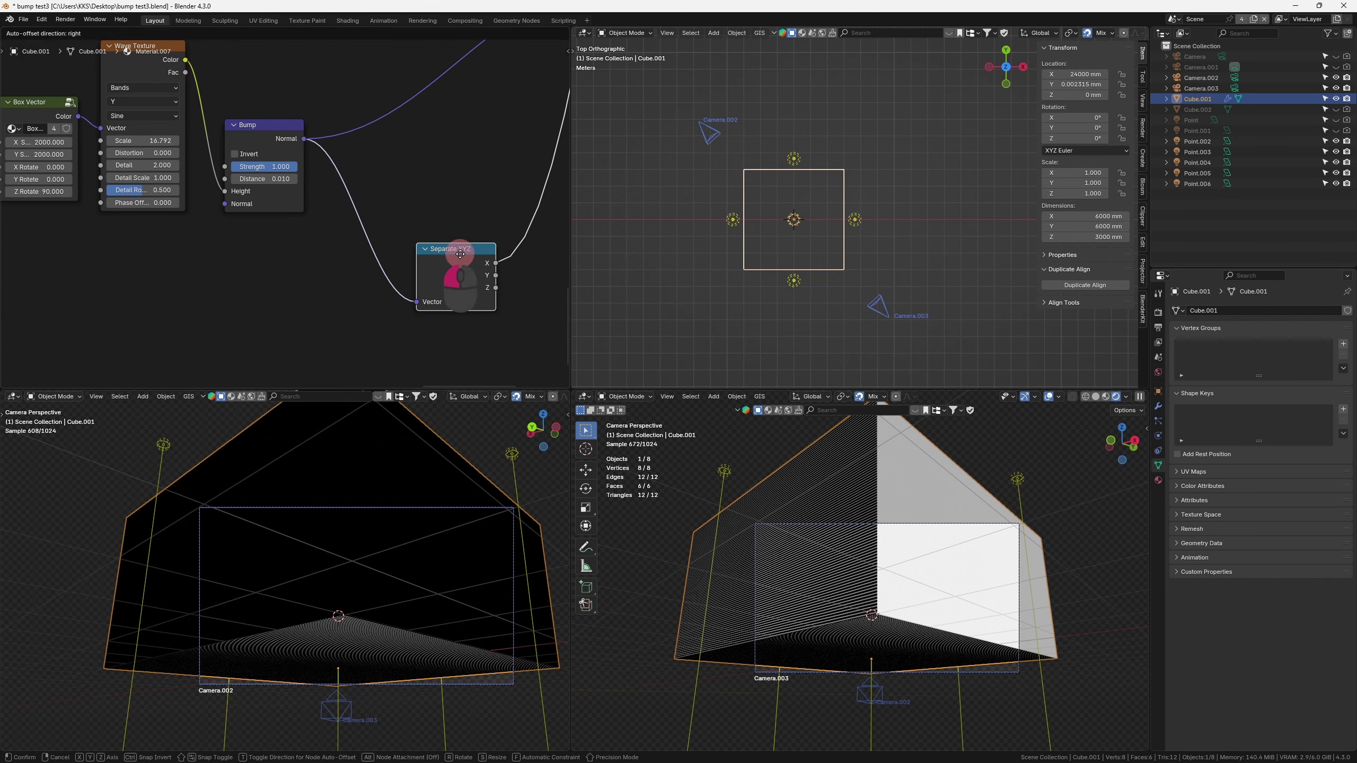
left_click_drag(449, 266, 417, 286)
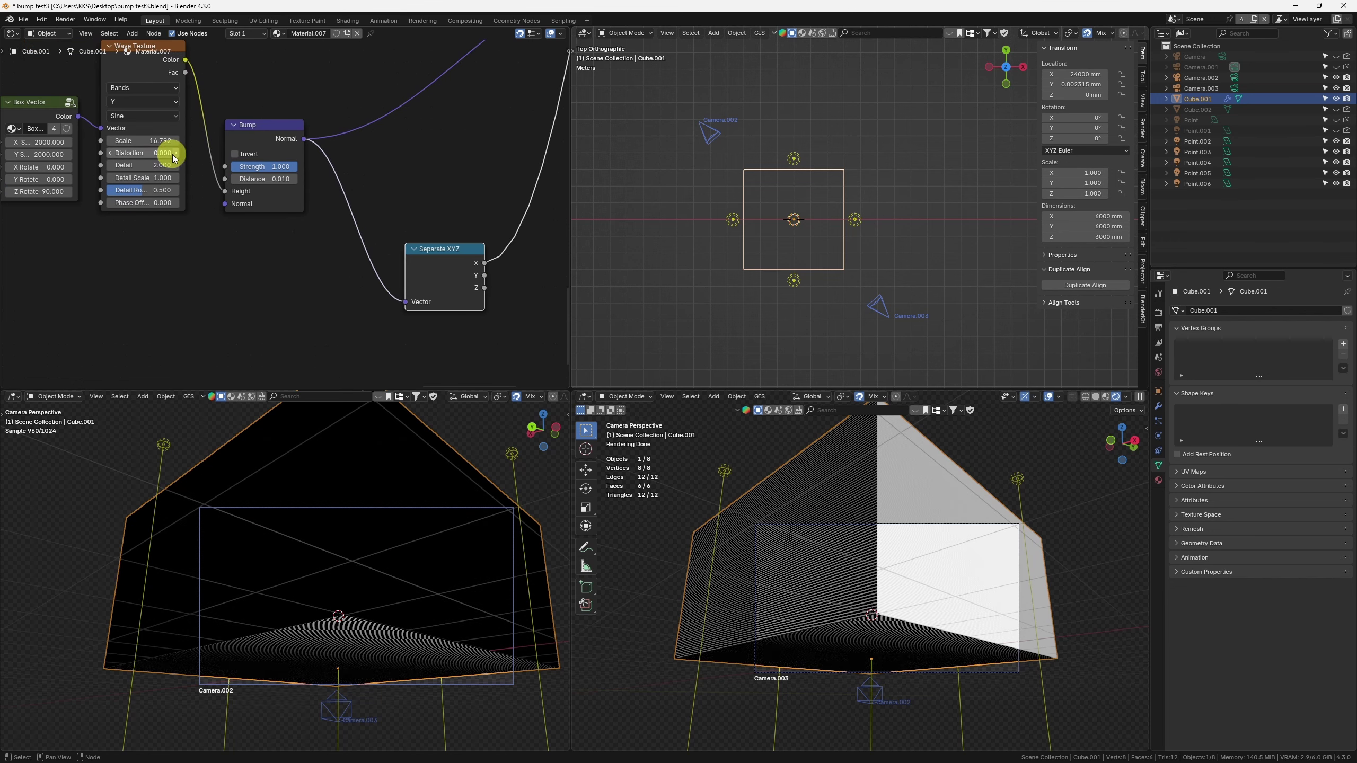
Step: Set the Wave Texture's scale to 5 and reduce it to 3.296
left_click(155, 141)
type("5")
key("Return")
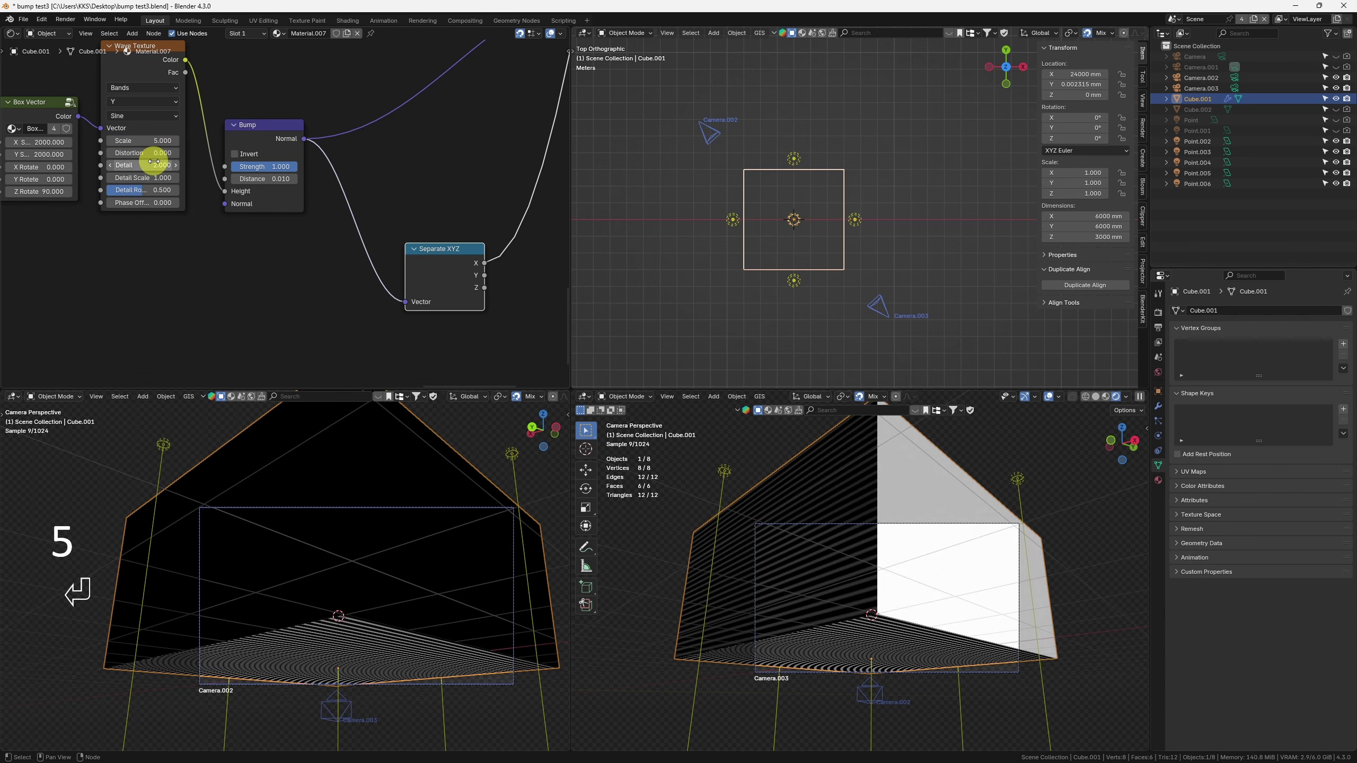
left_click_drag(160, 141, 128, 142)
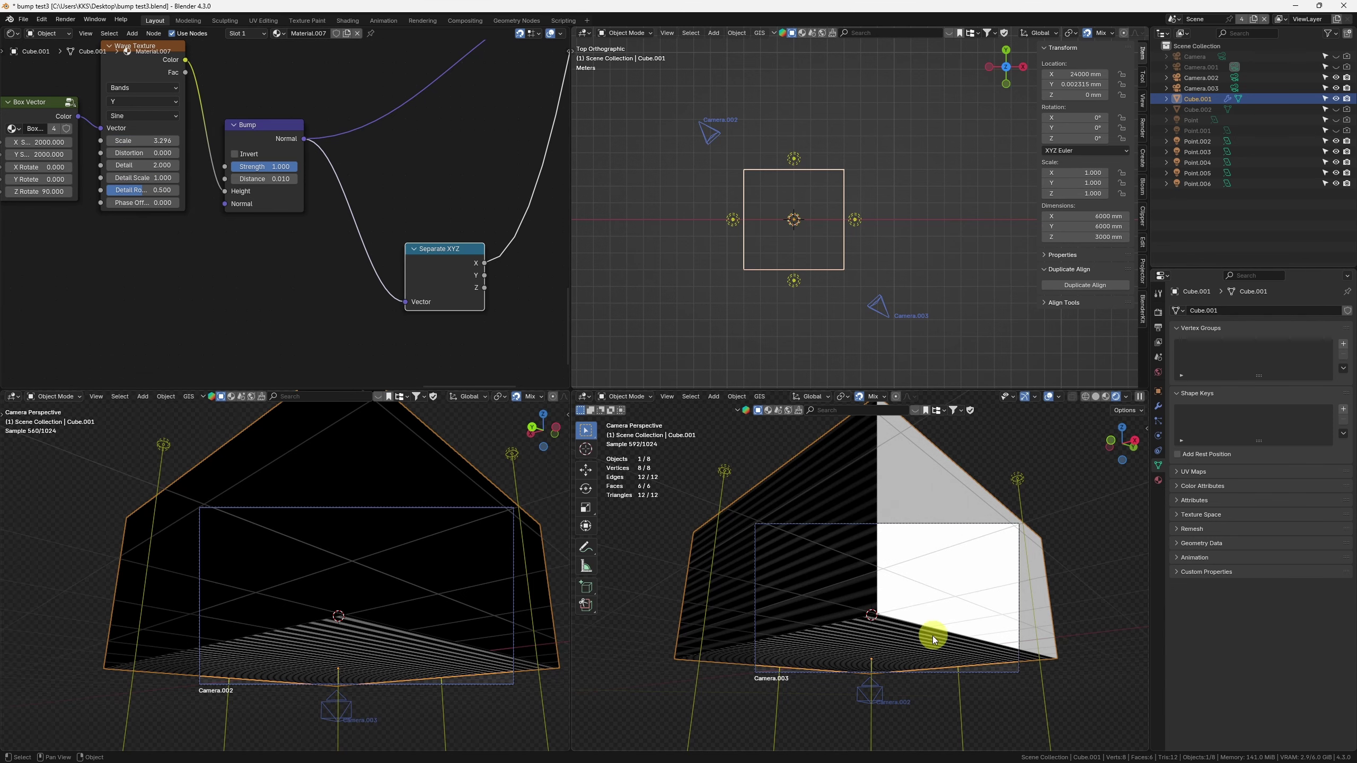
Step: Annotate an arrow and circles on both side faces in the Camera.003 view, and erase the annotations
key("shift+space")
key("space")
key("shift+space")
key("d")
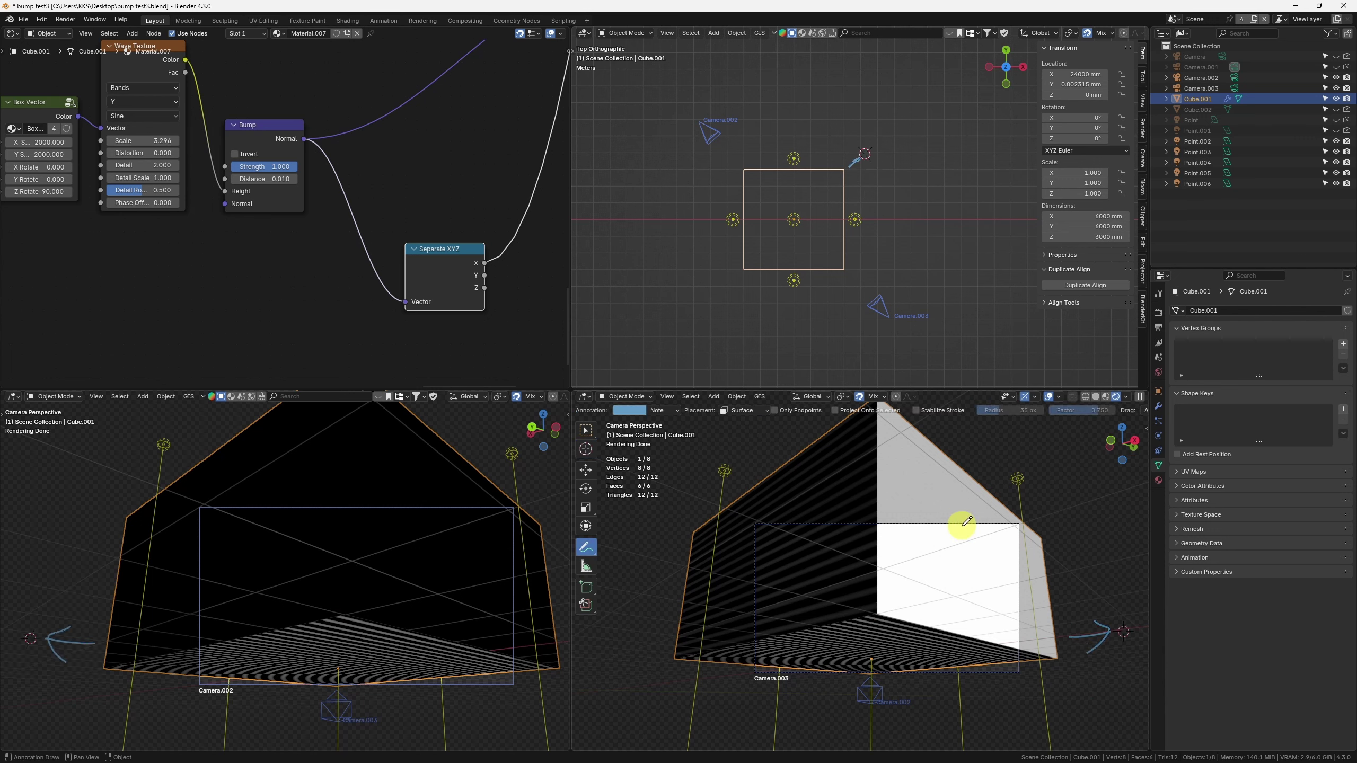
mouse_move(966, 521)
left_mouse_down()
mouse_move(925, 562)
mouse_move(977, 567)
mouse_move(946, 521)
left_mouse_up()
left_click_drag(780, 512, 812, 556)
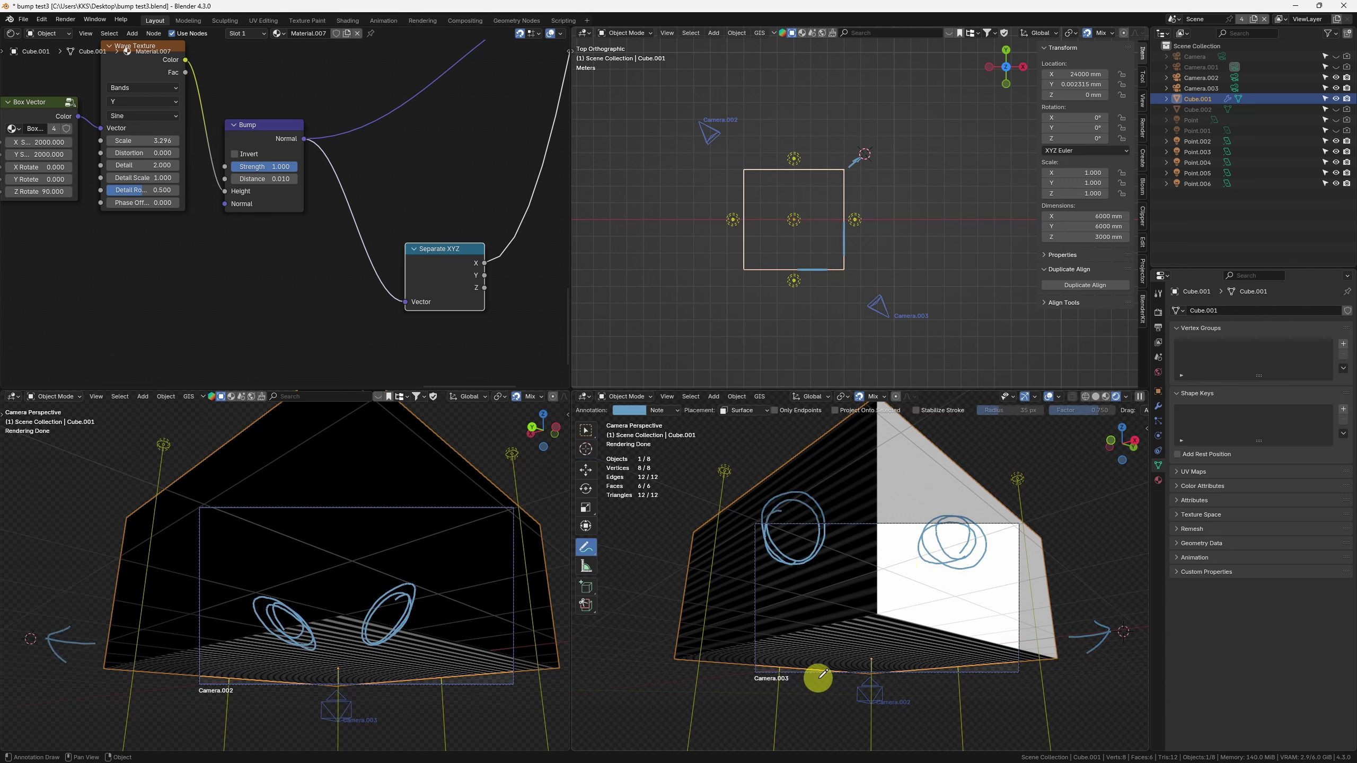
mouse_move(720, 558)
left_mouse_down()
mouse_move(820, 489)
mouse_move(848, 529)
left_mouse_up()
key("ctrl+shift+alt+Delete")
key("q")
Step: Add a Geometry node below the Bump node and preview its Normal output on Cube.001
key("shift+a")
type("geo")
key("Return")
key("Return")
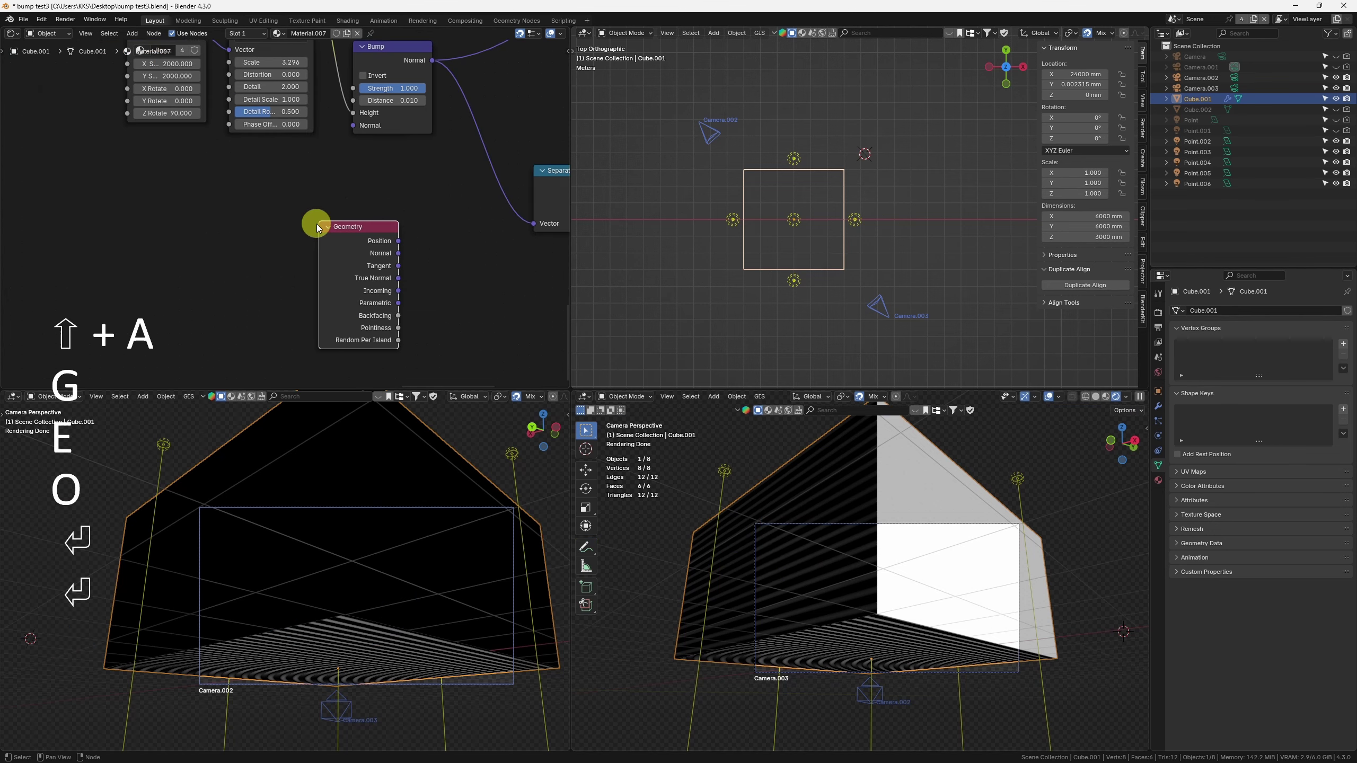
left_click(373, 235, "ctrl+shift")
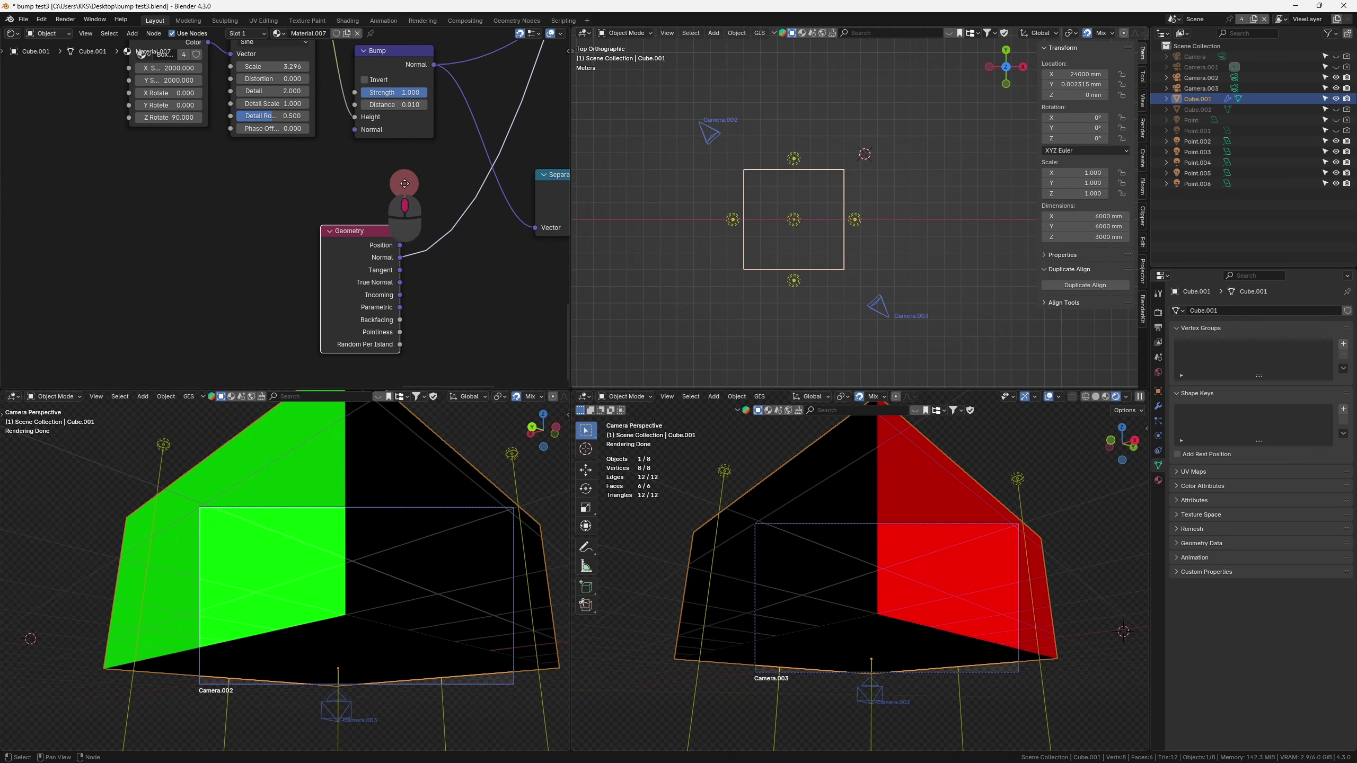
Step: Preview the Wave Texture's Color output on the cube and inspect the stripes from a free view
middle_click_drag(424, 161, 411, 289)
left_click(234, 143, "ctrl+shift")
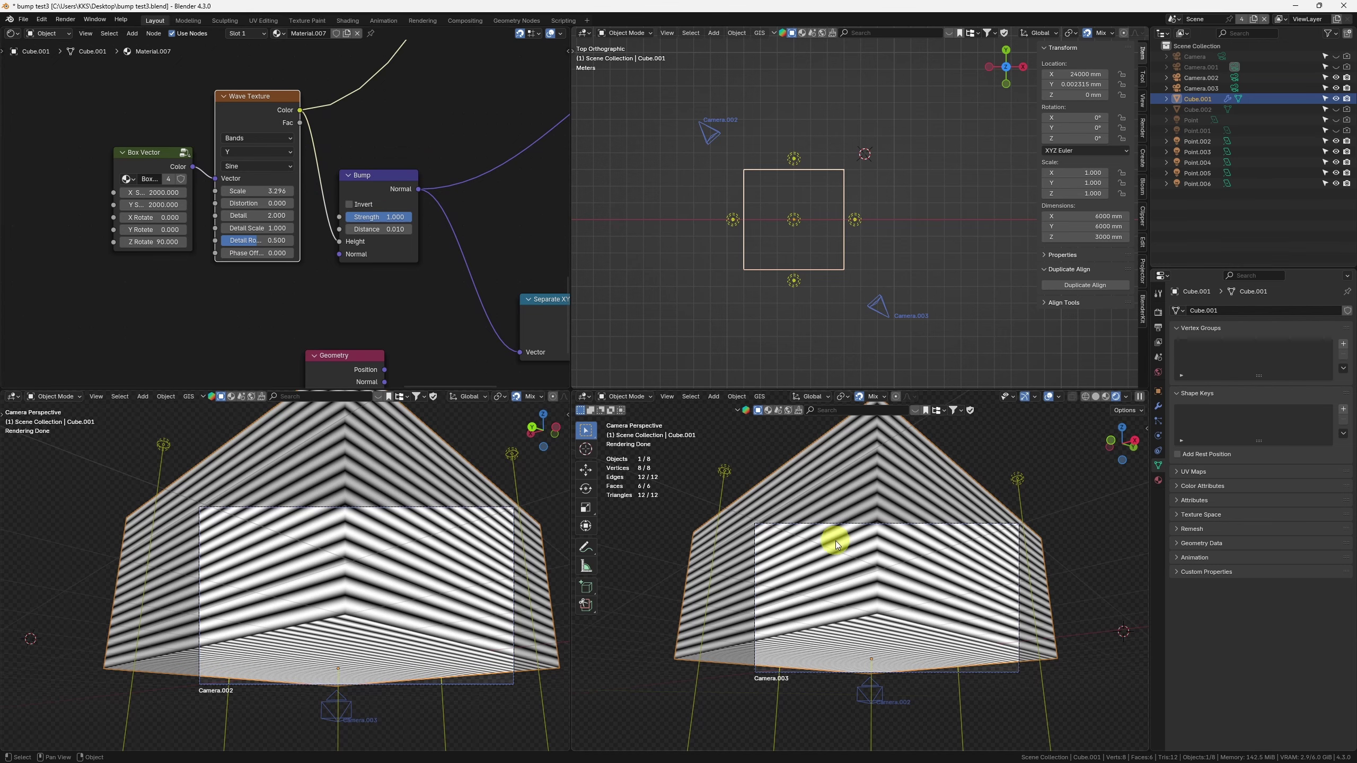
mouse_move(808, 528)
middle_mouse_down()
mouse_move(827, 534)
mouse_move(828, 562)
mouse_move(867, 522)
mouse_move(838, 482)
middle_mouse_up()
Step: Annotate strokes and a circled area over the cube's striped face, and erase the annotations
key("space")
key("d")
mouse_move(831, 469)
left_mouse_down()
mouse_move(816, 497)
mouse_move(813, 675)
mouse_move(806, 469)
mouse_move(835, 519)
mouse_move(773, 583)
mouse_move(876, 593)
mouse_move(857, 644)
mouse_move(911, 621)
left_mouse_up()
left_click_drag(813, 424, 854, 511)
middle_click_drag(960, 559, 897, 548)
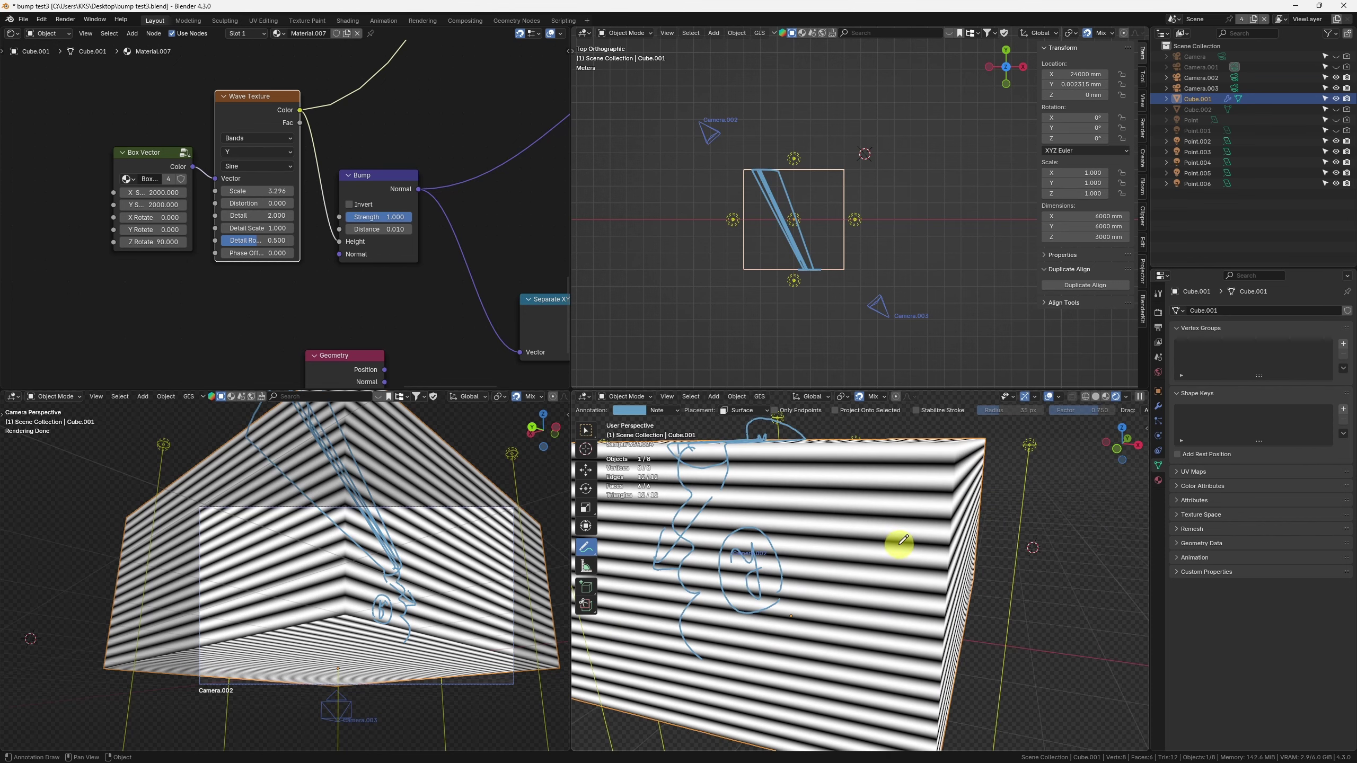
left_click_drag(828, 517, 945, 527)
left_click_drag(918, 515, 896, 535)
left_click_drag(831, 489, 782, 505)
key("ctrl+alt+shift+Delete")
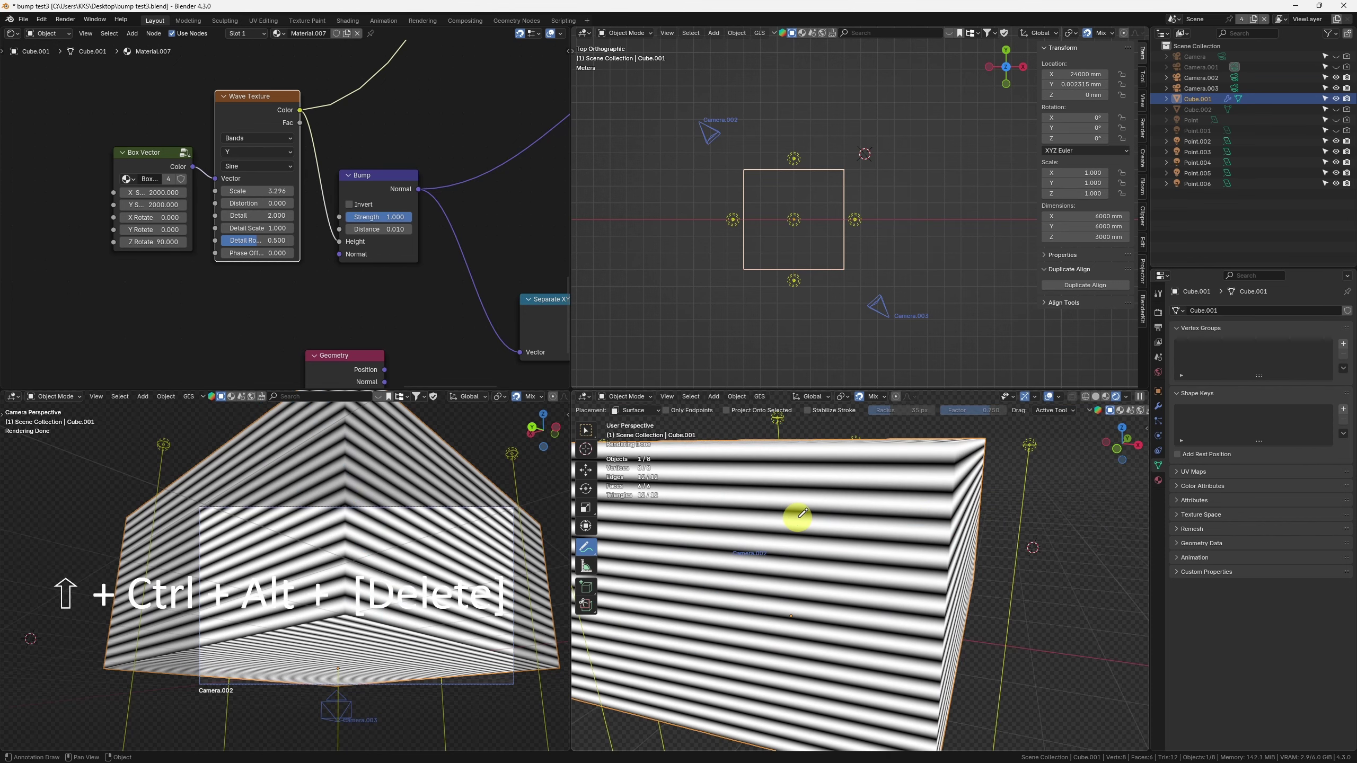
key("q")
Step: Preview the Separate XYZ node's X output and inspect two adjoining cube faces from a free view
middle_click_drag(410, 226, 275, 189)
left_click(429, 272, "ctrl+shift")
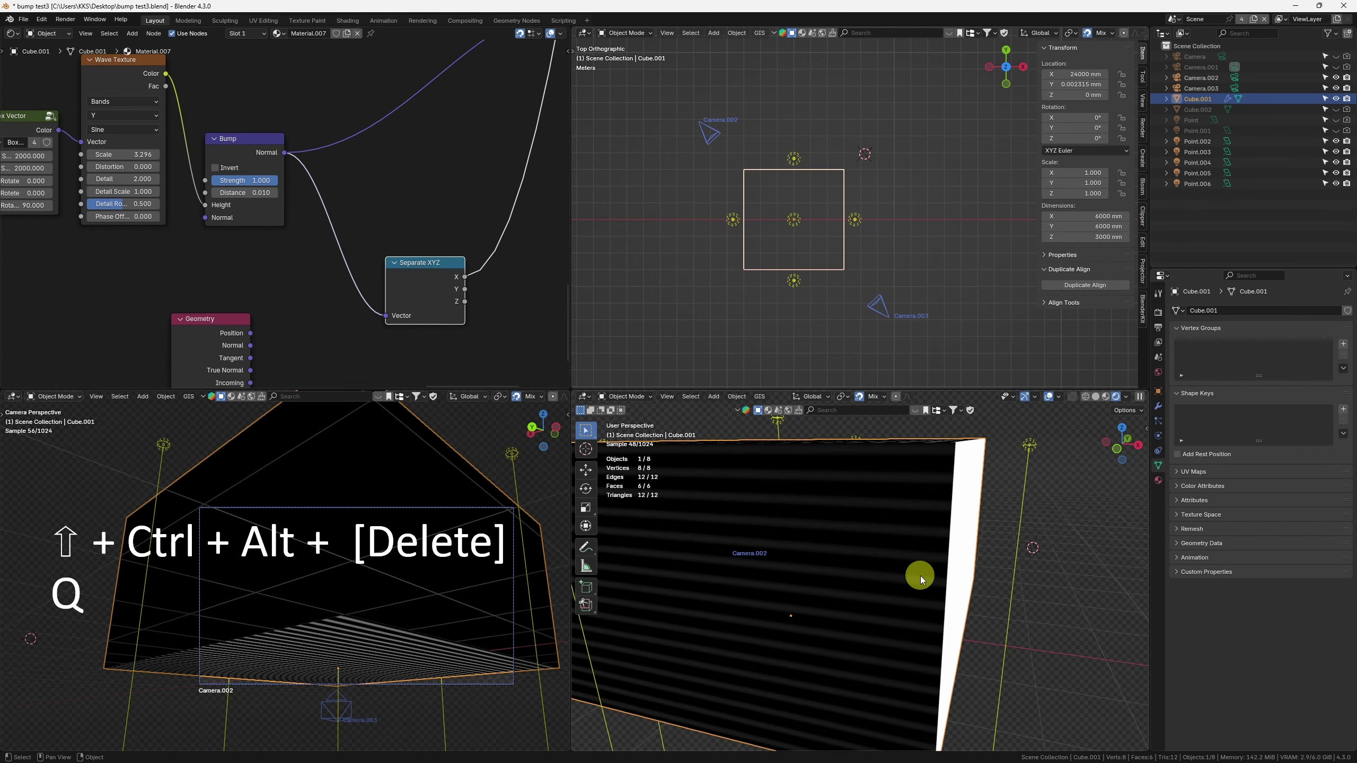
middle_click_drag(945, 582, 844, 575)
Step: Restore the Principled BSDF as the material output and return to the Camera.003 view
middle_click_drag(398, 169, 220, 275)
scroll(303, 227, "down", 2)
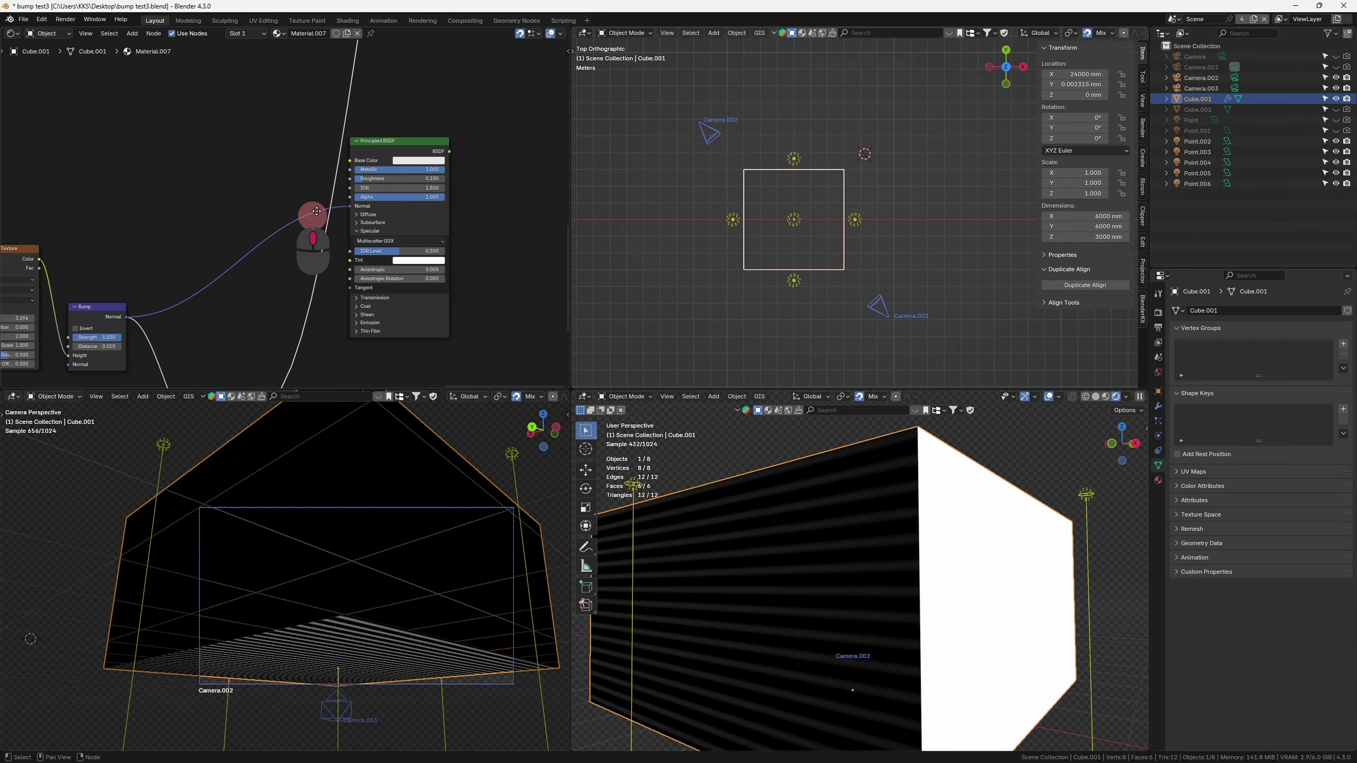
left_click(397, 162, "ctrl+shift")
middle_click_drag(805, 630, 827, 612)
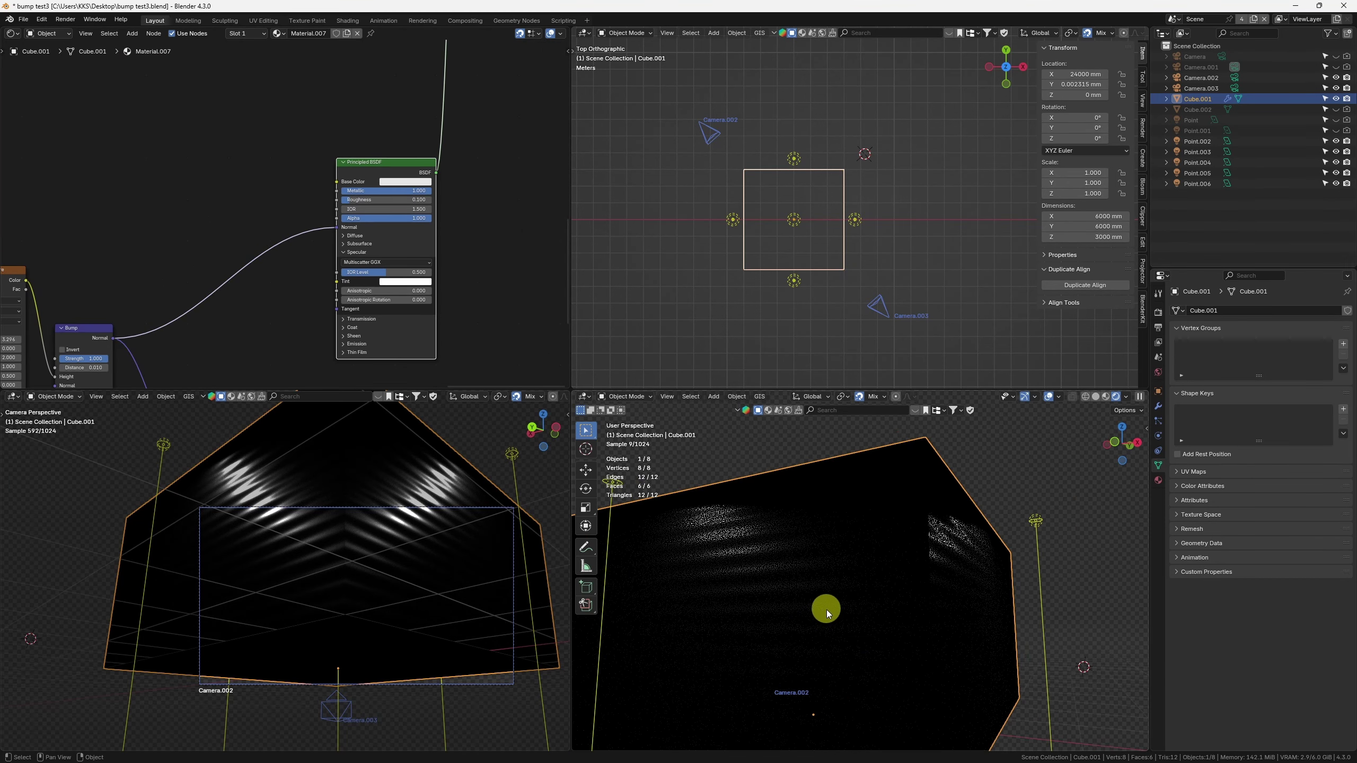
mouse_move(730, 579)
middle_mouse_down("ctrl")
mouse_move(722, 530)
mouse_move(779, 473)
mouse_move(859, 594)
mouse_move(825, 611)
mouse_move(797, 587)
middle_mouse_up("ctrl")
key("KP_0")
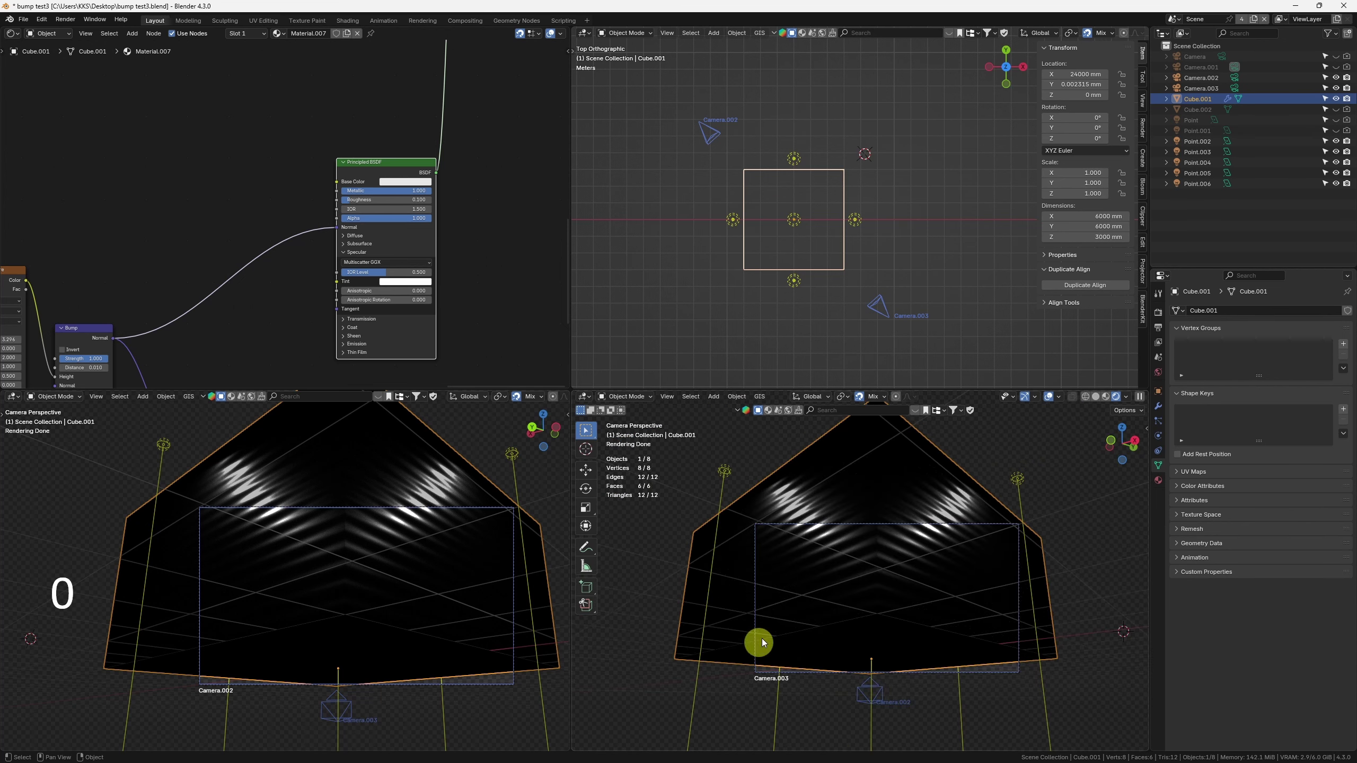
Step: Set the Wave Texture's scale to 23.944
middle_click_drag(408, 560, 402, 592, "shift")
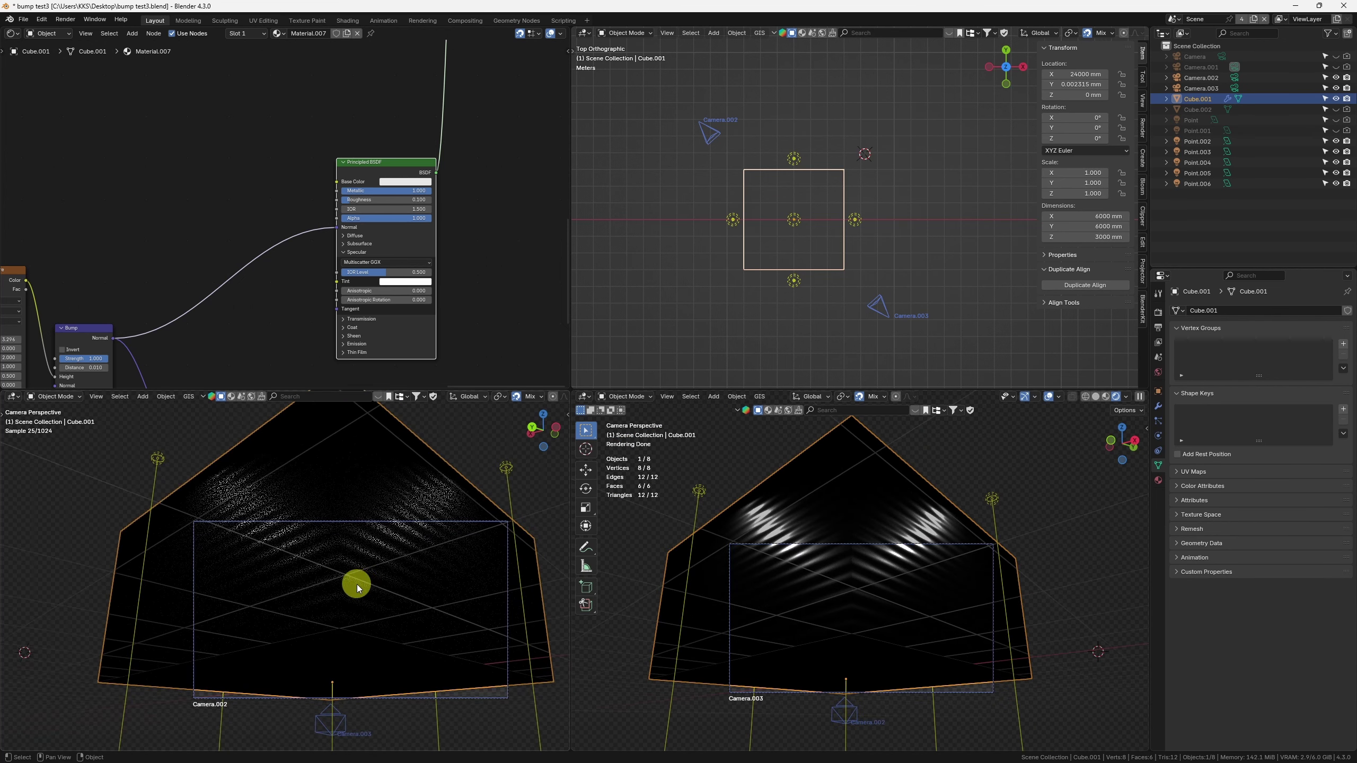
middle_click_drag(246, 267, 369, 190)
middle_click_drag(261, 167, 279, 206, "ctrl")
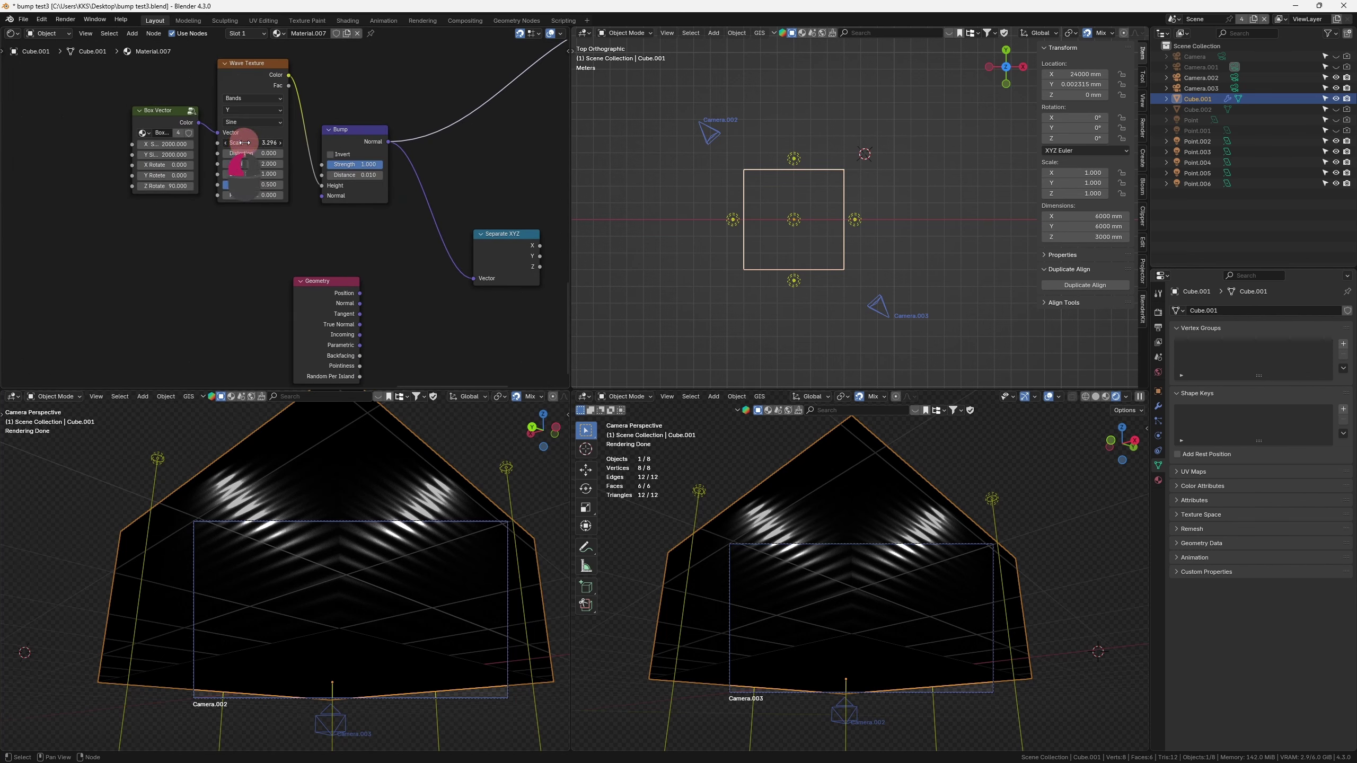
left_click_drag(245, 143, 270, 143)
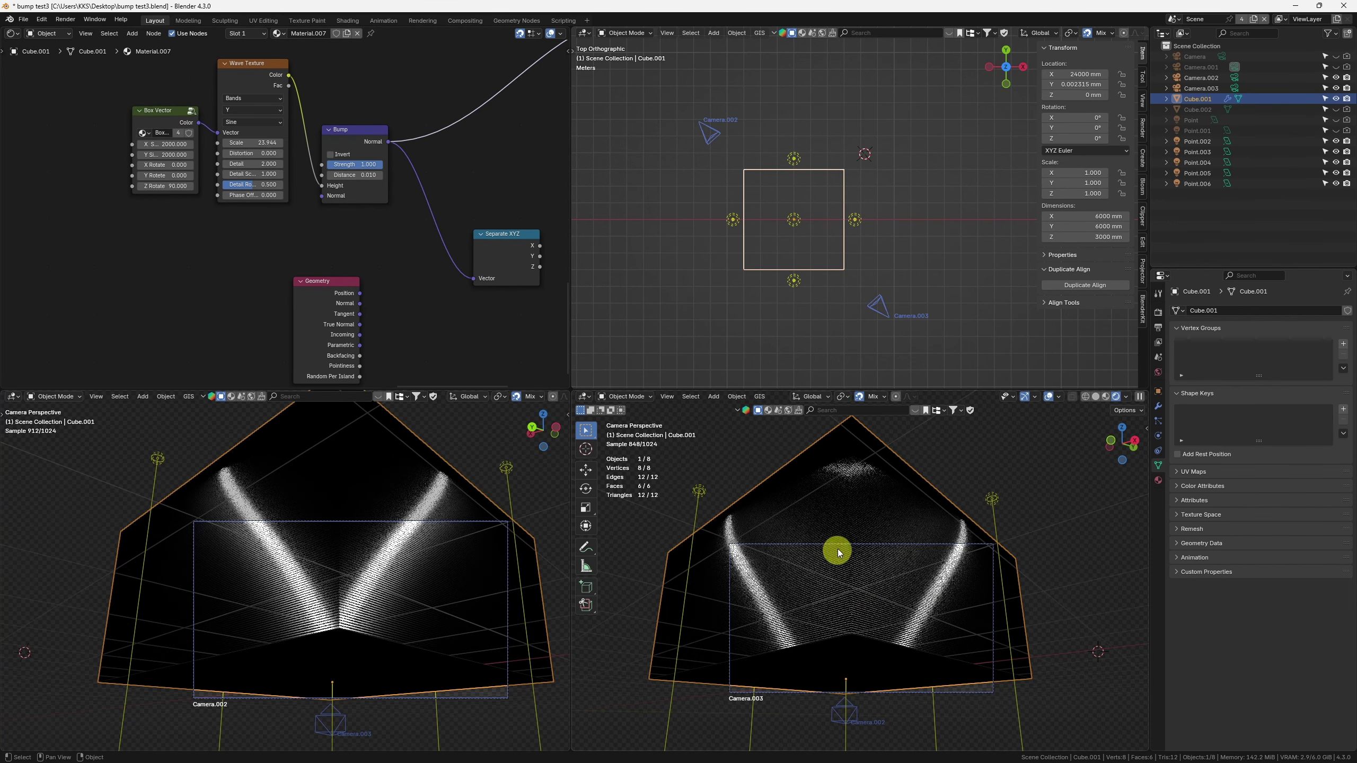
Step: Move the Box Vector and Wave Texture nodes away from the Bump node, placing the Wave Texture higher
middle_click_drag(259, 186, 357, 238)
left_click_drag(364, 280, 242, 182)
key("g")
left_click(101, 192)
middle_click_drag(160, 139, 172, 217)
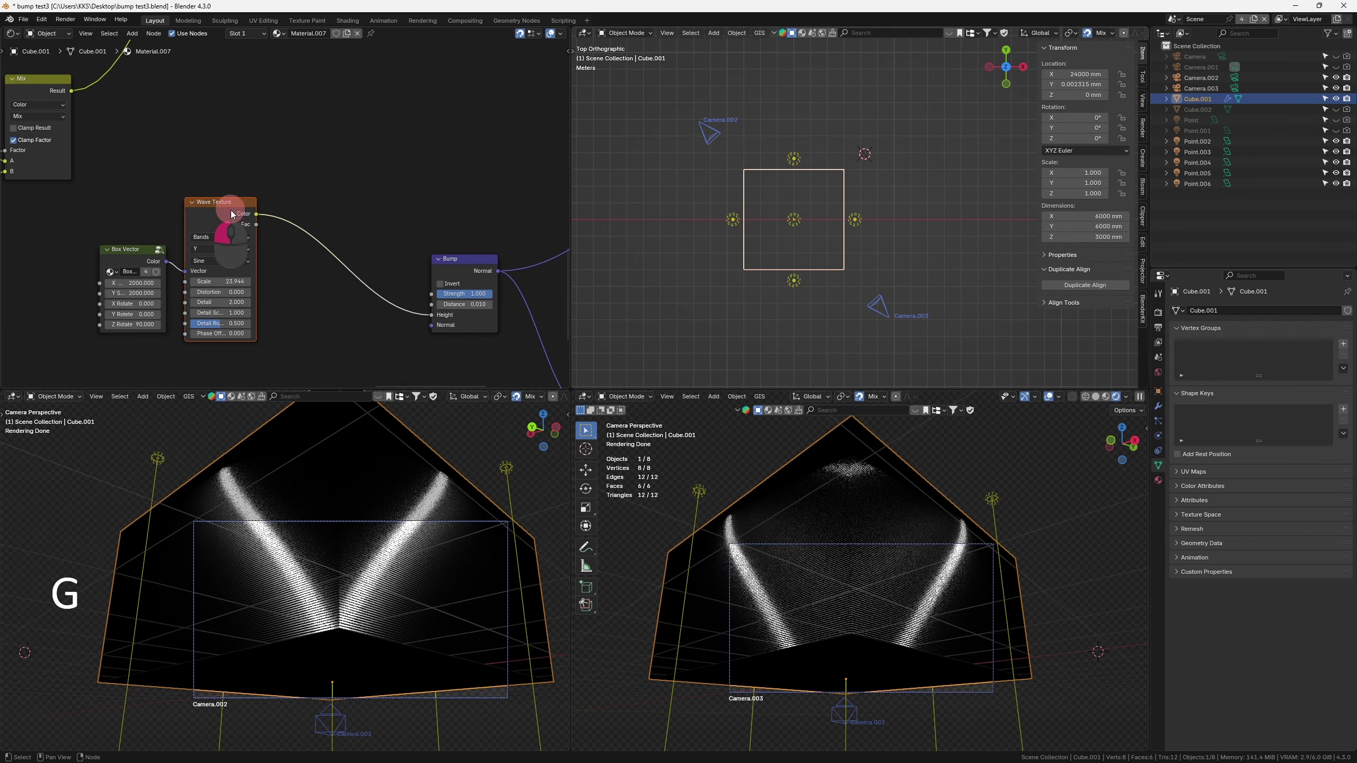
left_click_drag(230, 204, 278, 117)
left_click(316, 325)
Step: Add a Noise Texture node below the Wave Texture
middle_click_drag(295, 343, 340, 276)
key("shift+a")
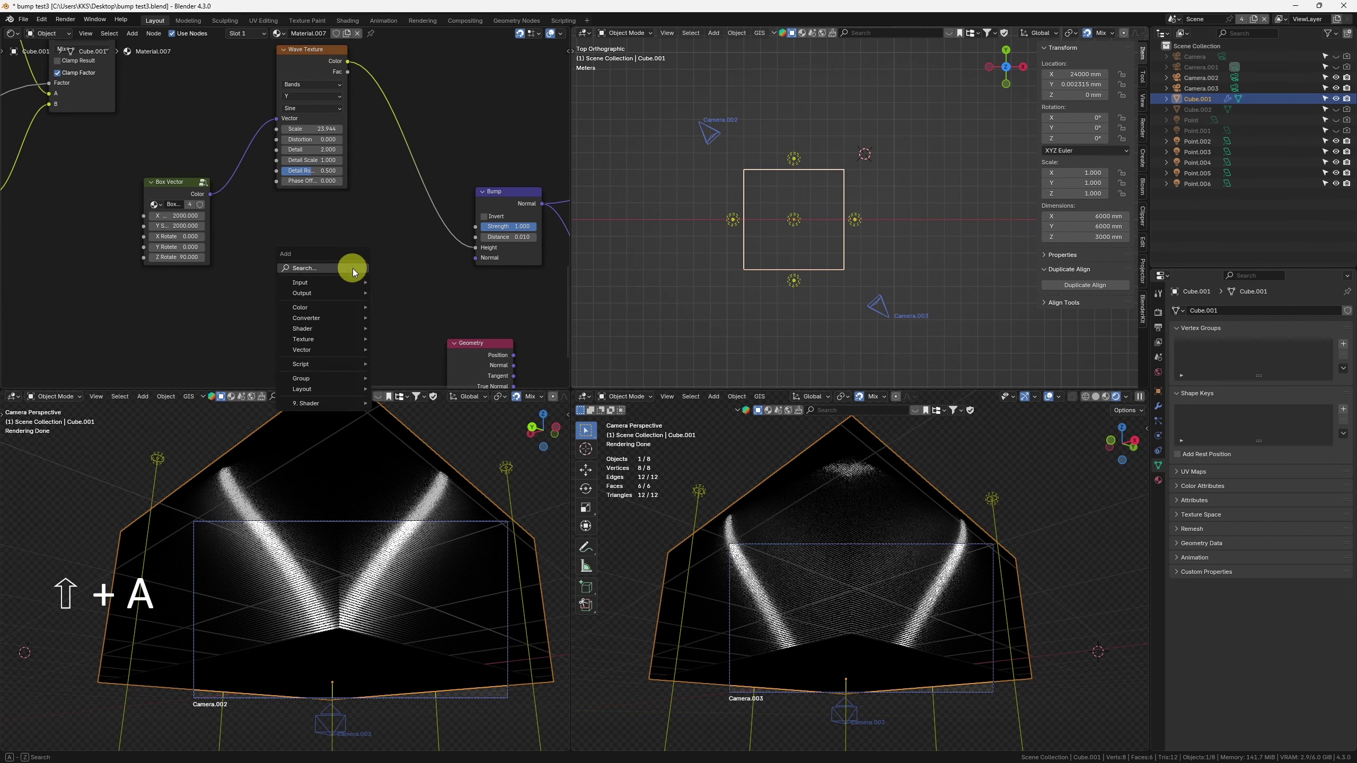
type("noise")
key("Return")
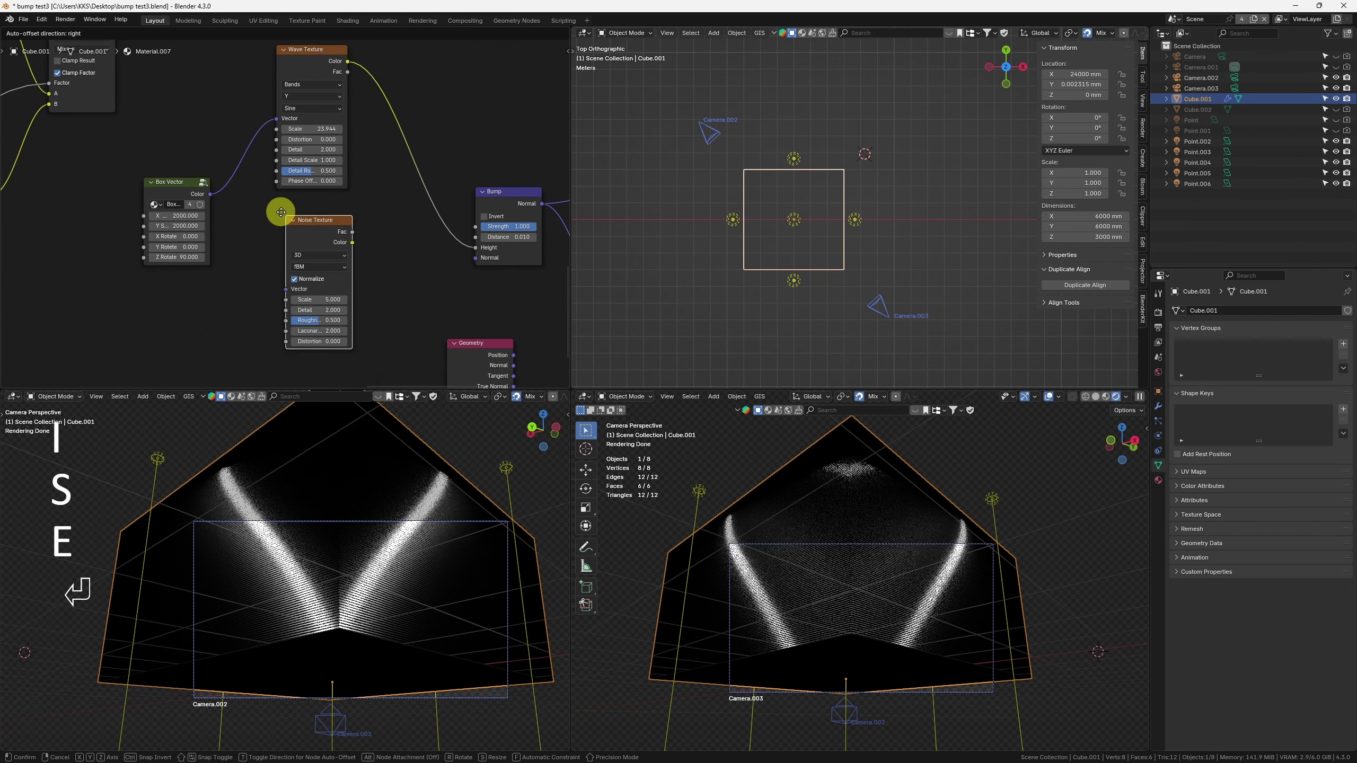
left_click(293, 204)
Step: Connect Box Vector's Color to the Noise Texture's Vector, and the Noise Texture's Fac to the Bump's Height
left_click_drag(210, 194, 294, 280)
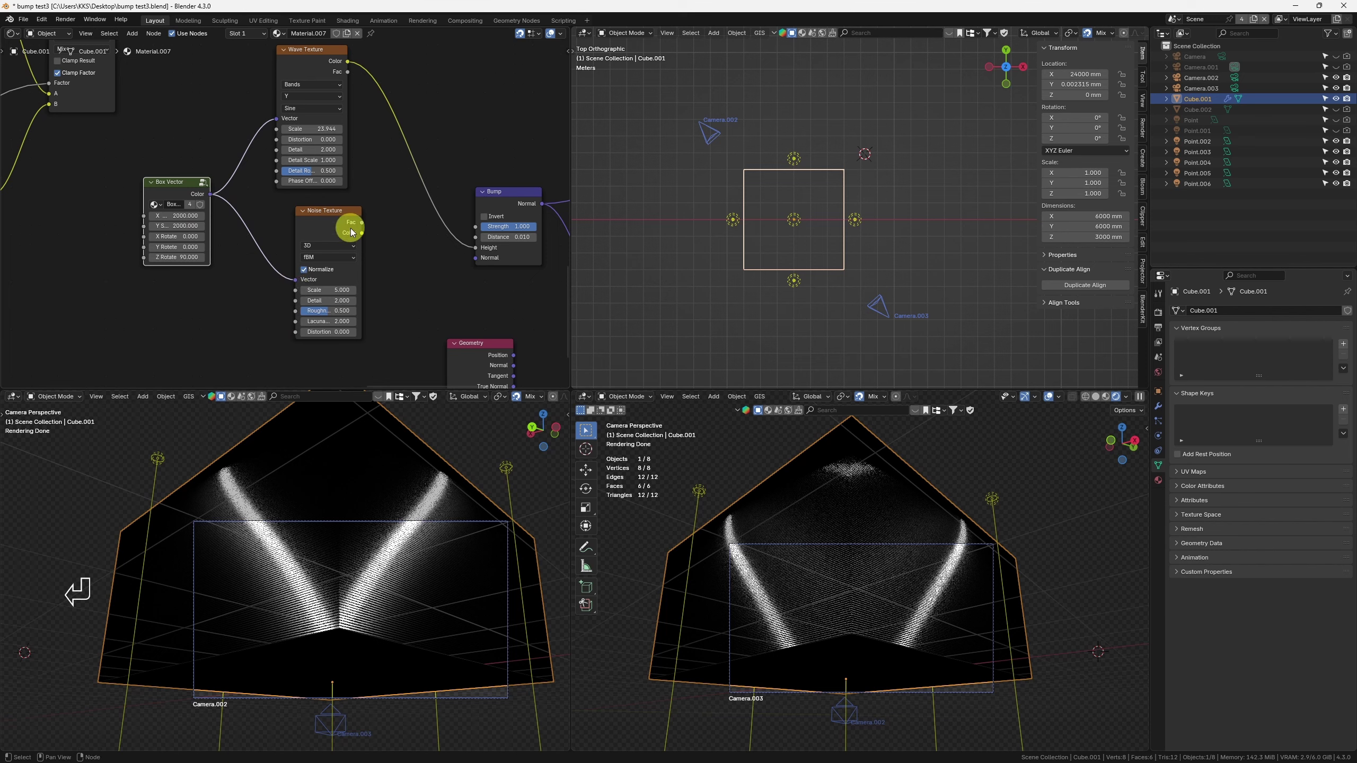
left_click_drag(362, 223, 371, 222)
left_click_drag(475, 242, 476, 247)
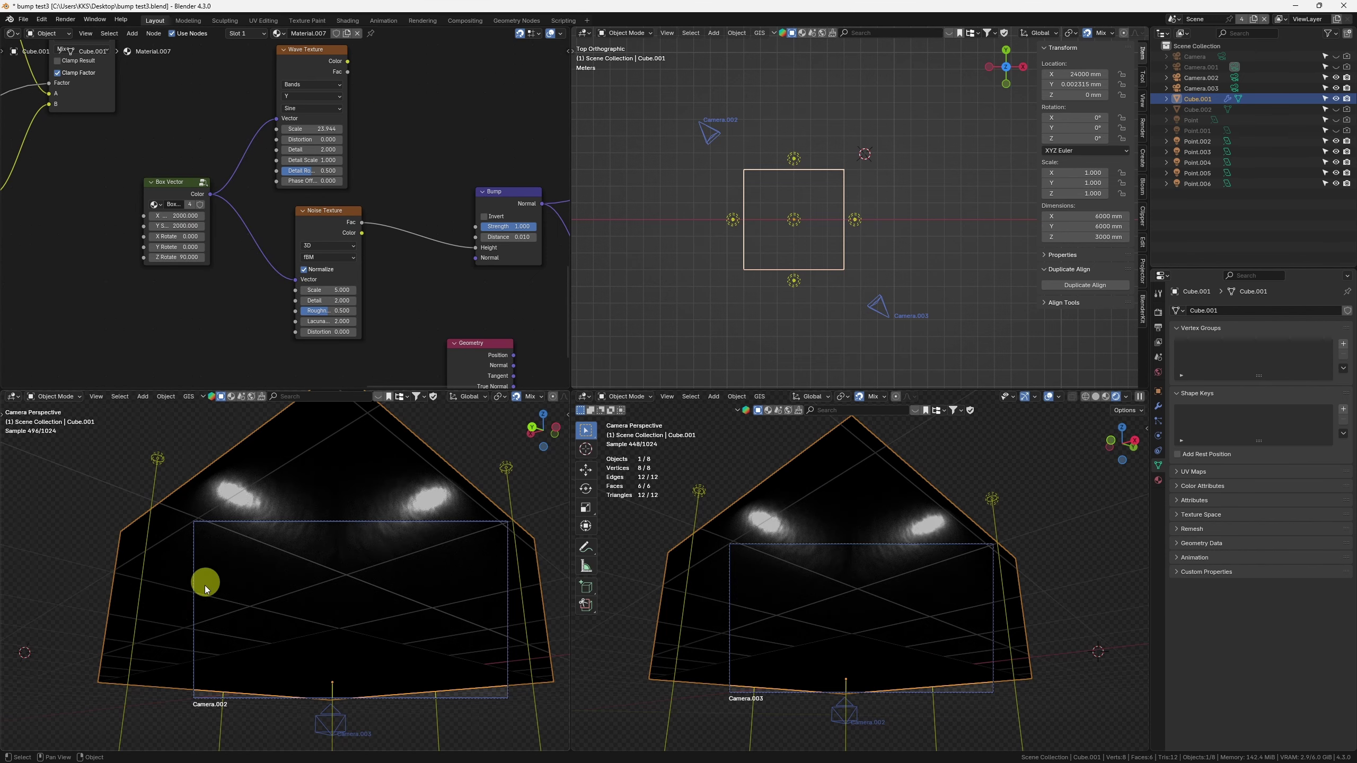
Step: Set the Noise Texture's scale to 132.360 and compare the highlights in both camera views
middle_click_drag(380, 299, 374, 251)
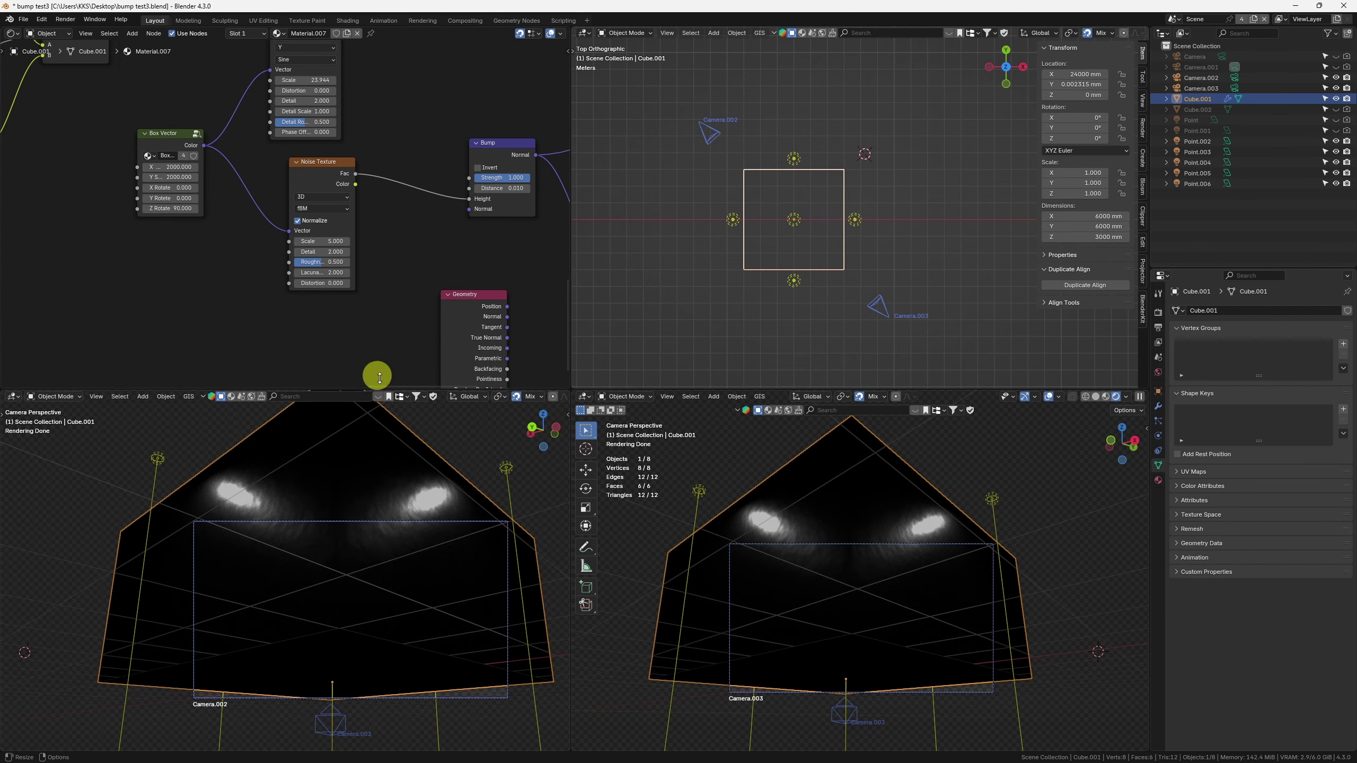
scroll(377, 377, "up", 4)
left_click_drag(332, 278, 491, 265)
middle_click_drag(789, 573, 722, 562, "shift")
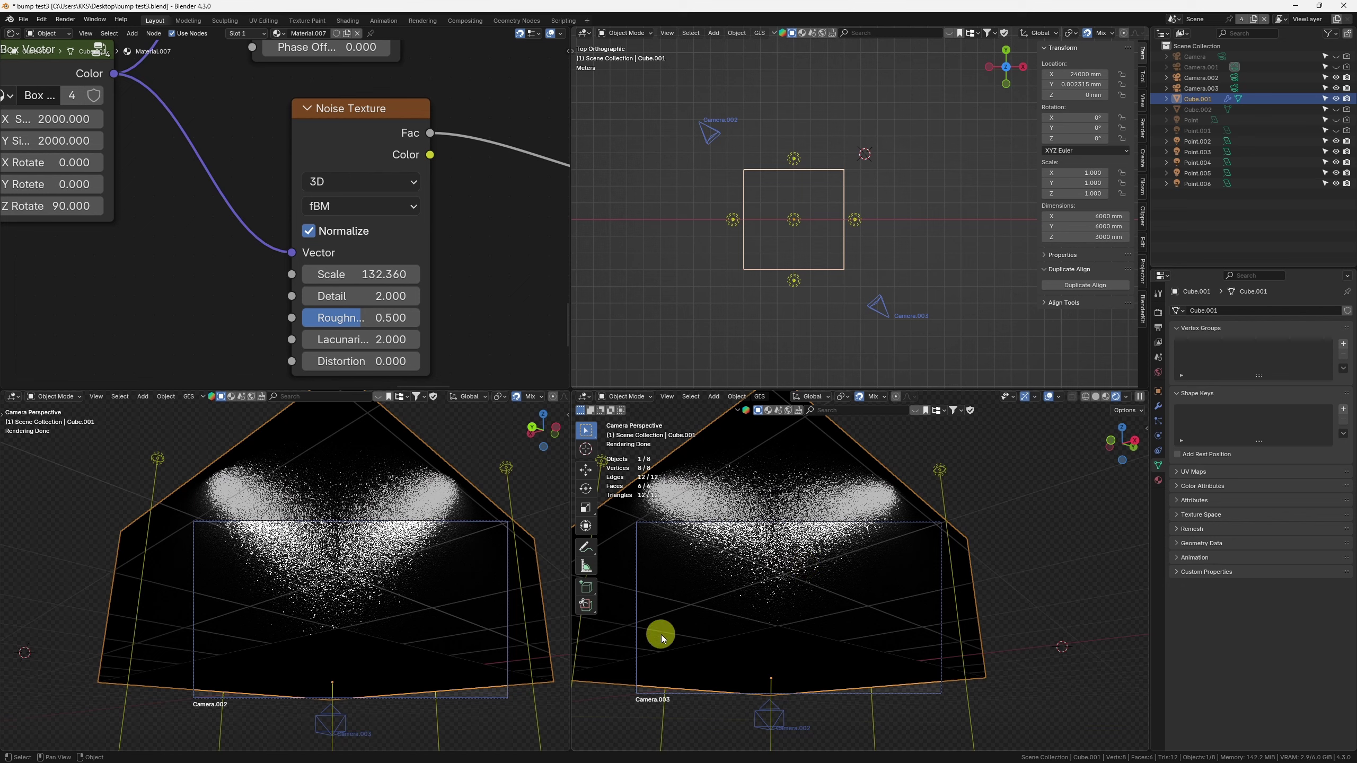
middle_click_drag(661, 639, 864, 576, "shift")
Step: Start a new General file
middle_click_drag(385, 194, 285, 54, "ctrl")
middle_click_drag(274, 300, 299, 161, "ctrl")
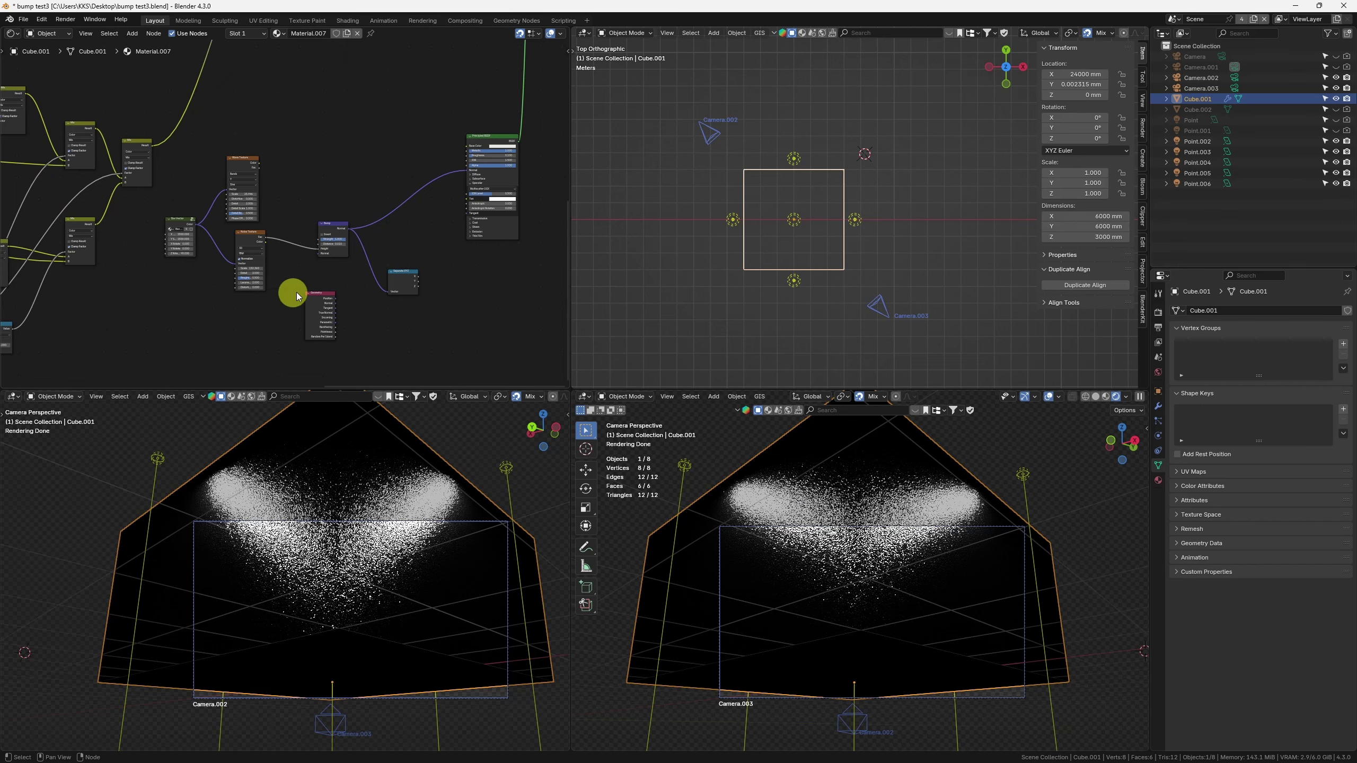
middle_click_drag(263, 249, 474, 245)
middle_click_drag(318, 280, 186, 243, "ctrl")
key("ctrl+n")
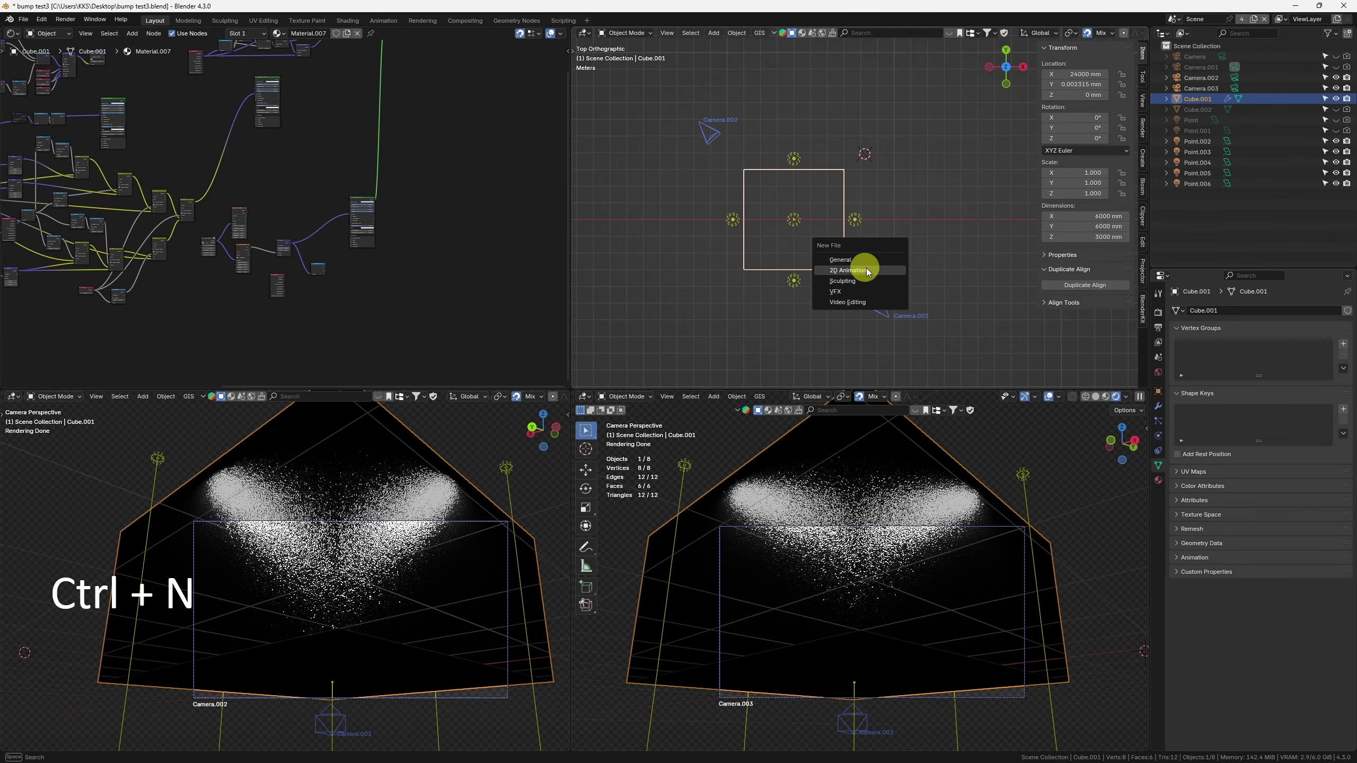
left_click(864, 267)
left_click(699, 407)
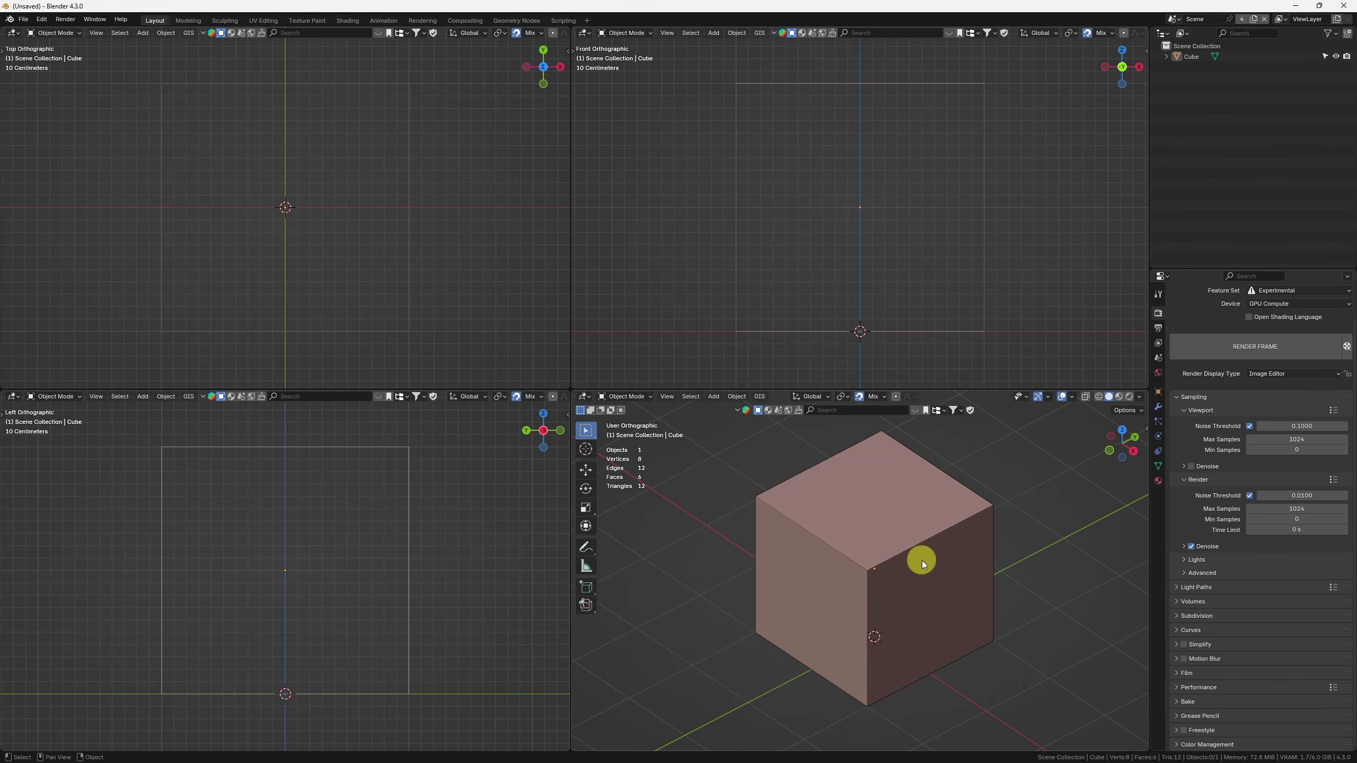
Step: Delete the cube and add a 2000 mm plane at the origin
key("Delete")
key("shift+a")
key("2")
key("1")
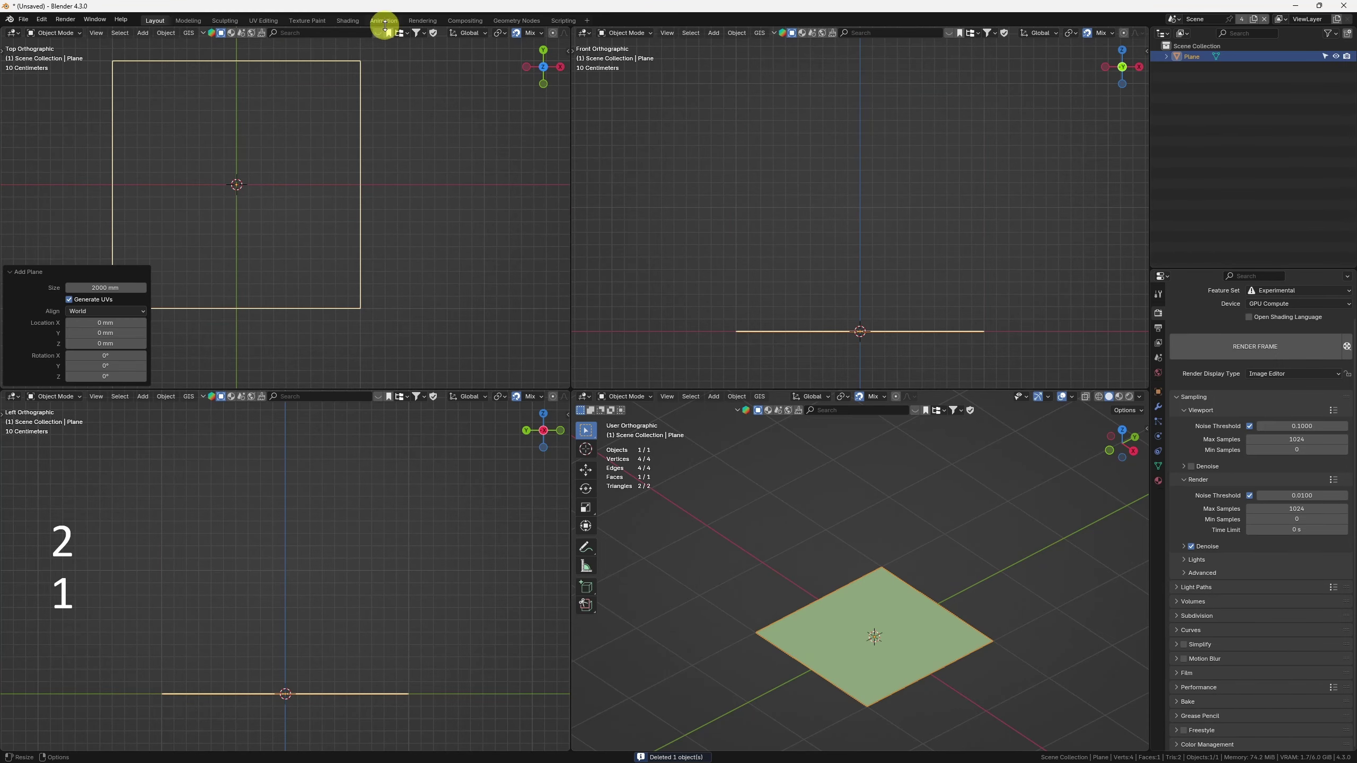
Step: Switch to the Shading workspace, view the plane from above and give it a new material
left_click(348, 20)
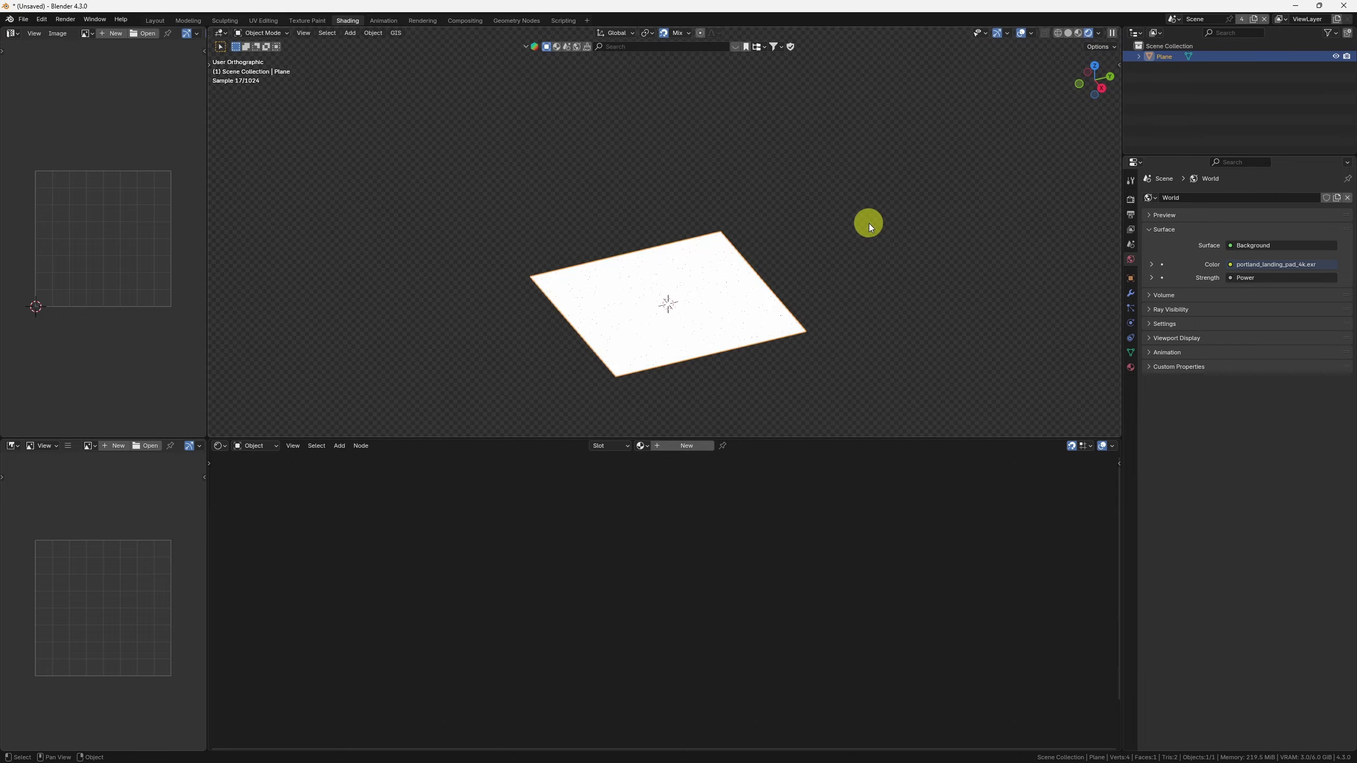
key("7")
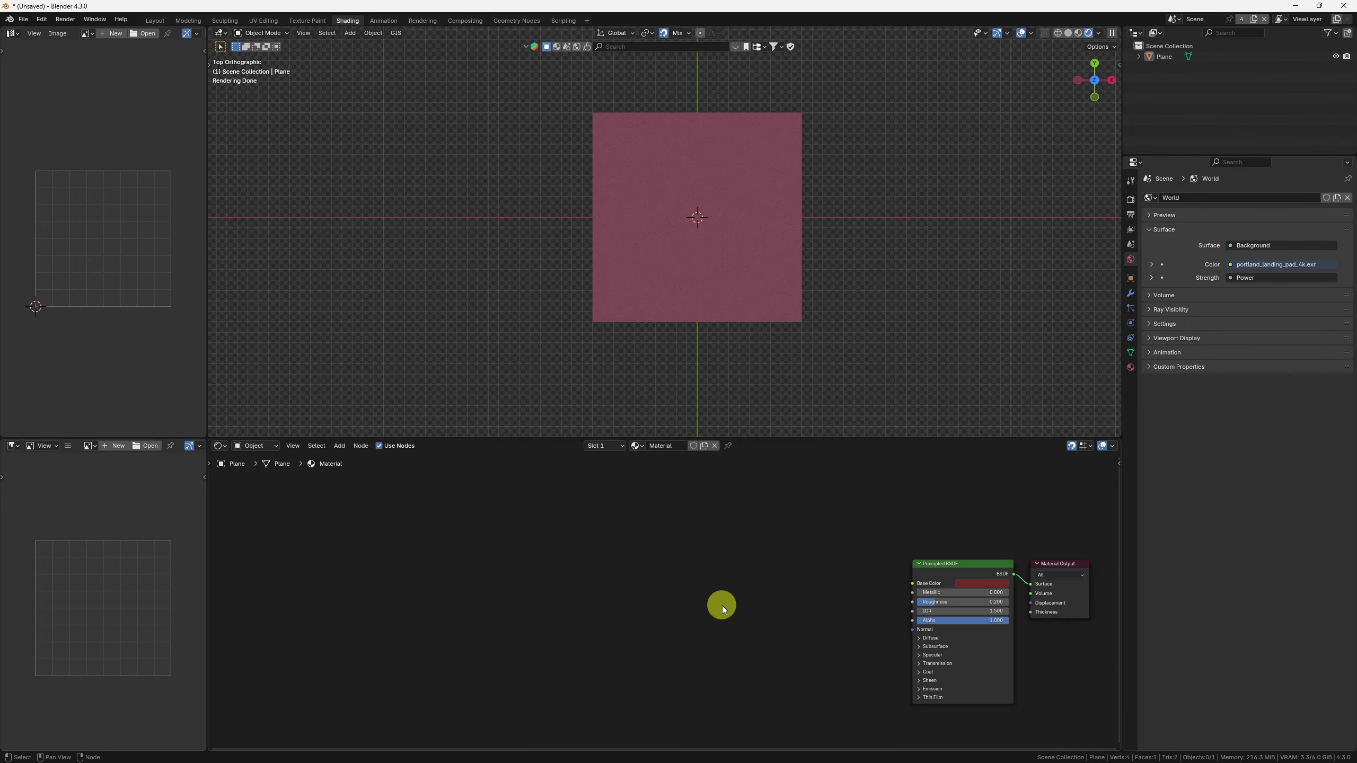
middle_click_drag(914, 253, 805, 277)
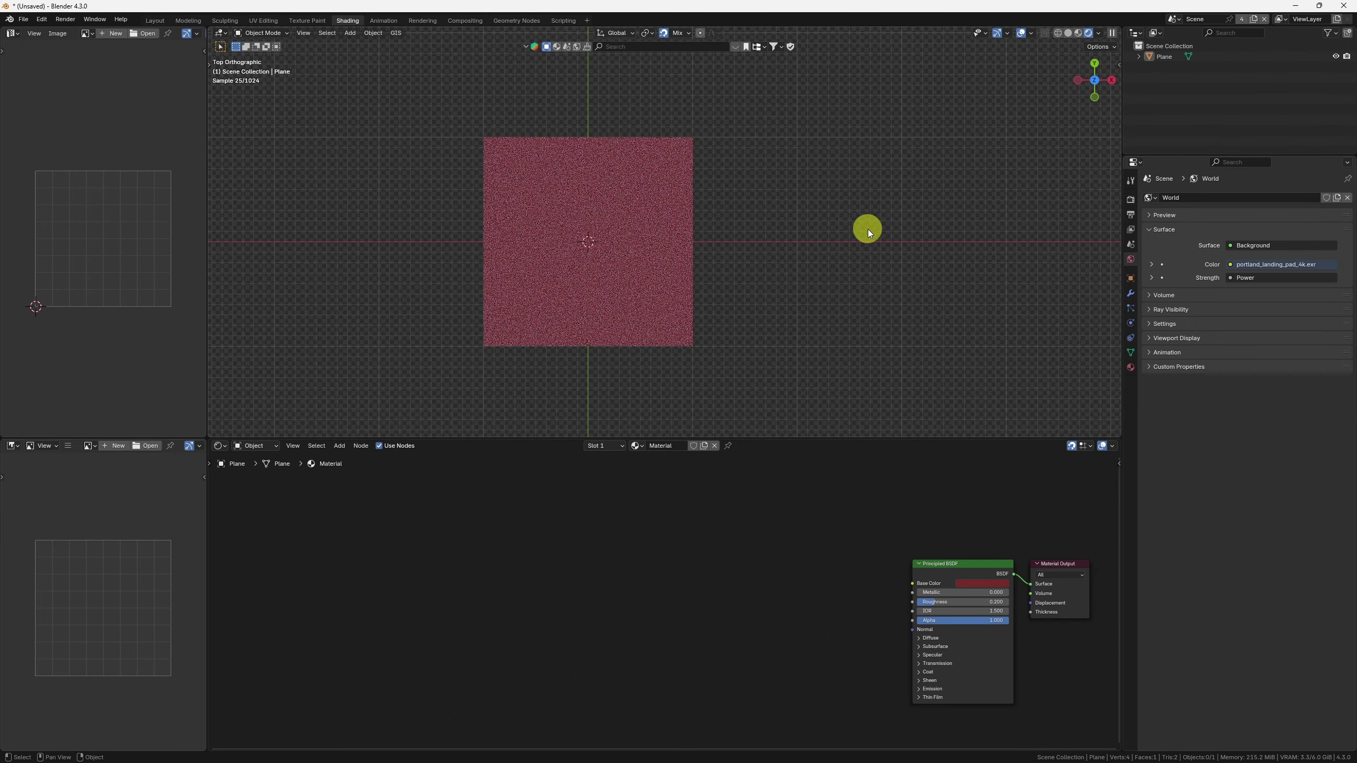
Step: Annotate a rough square with an inner vertical line beside the plane, and erase the annotation
key("space")
key("d")
mouse_move(837, 106)
left_mouse_down()
mouse_move(837, 251)
mouse_move(969, 104)
left_mouse_up()
left_click_drag(966, 102, 967, 257)
left_click_drag(826, 242, 956, 236)
middle_click_drag(954, 236, 831, 251)
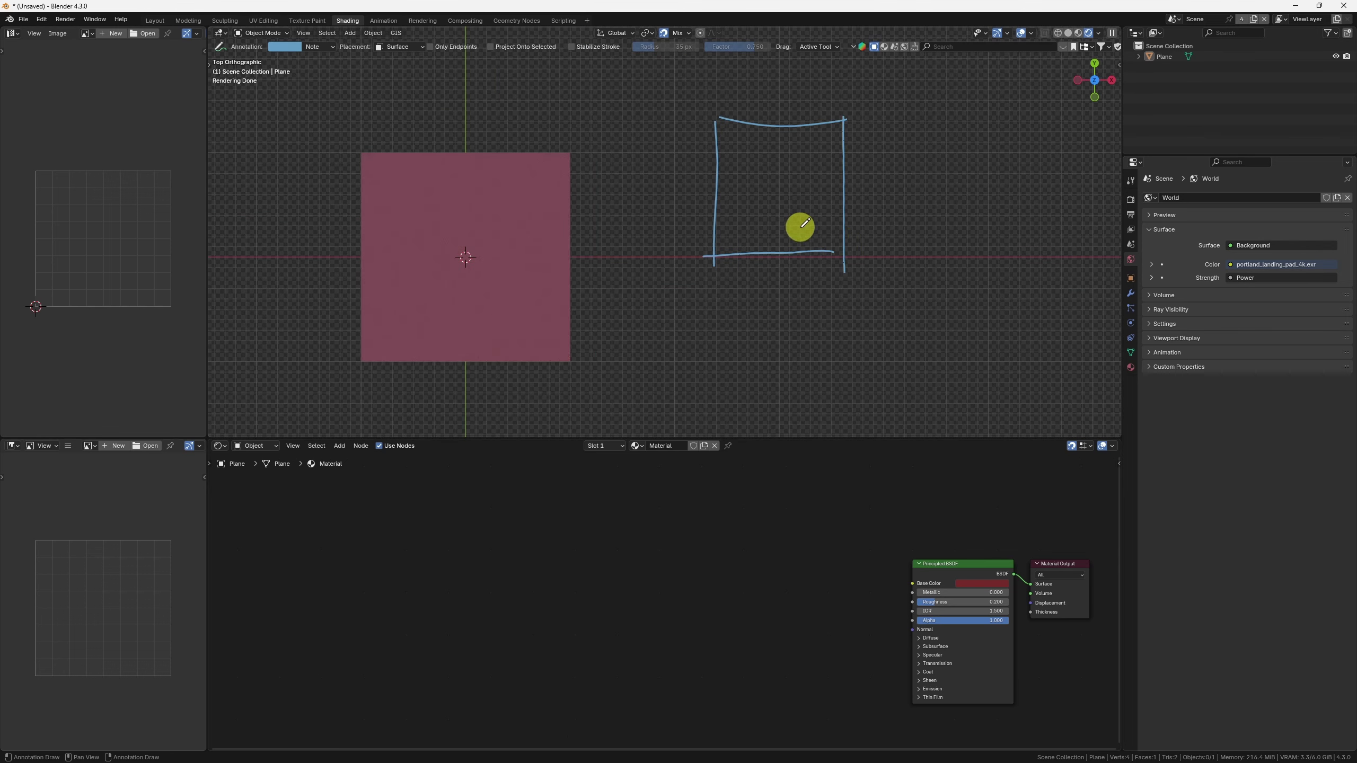
mouse_move(746, 126)
left_mouse_down()
mouse_move(751, 246)
mouse_move(785, 127)
mouse_move(866, 142)
mouse_move(785, 244)
mouse_move(752, 248)
left_mouse_up()
mouse_move(727, 205)
left_mouse_down()
mouse_move(805, 188)
mouse_move(728, 207)
left_mouse_up()
key("ctrl+shift+alt+Delete")
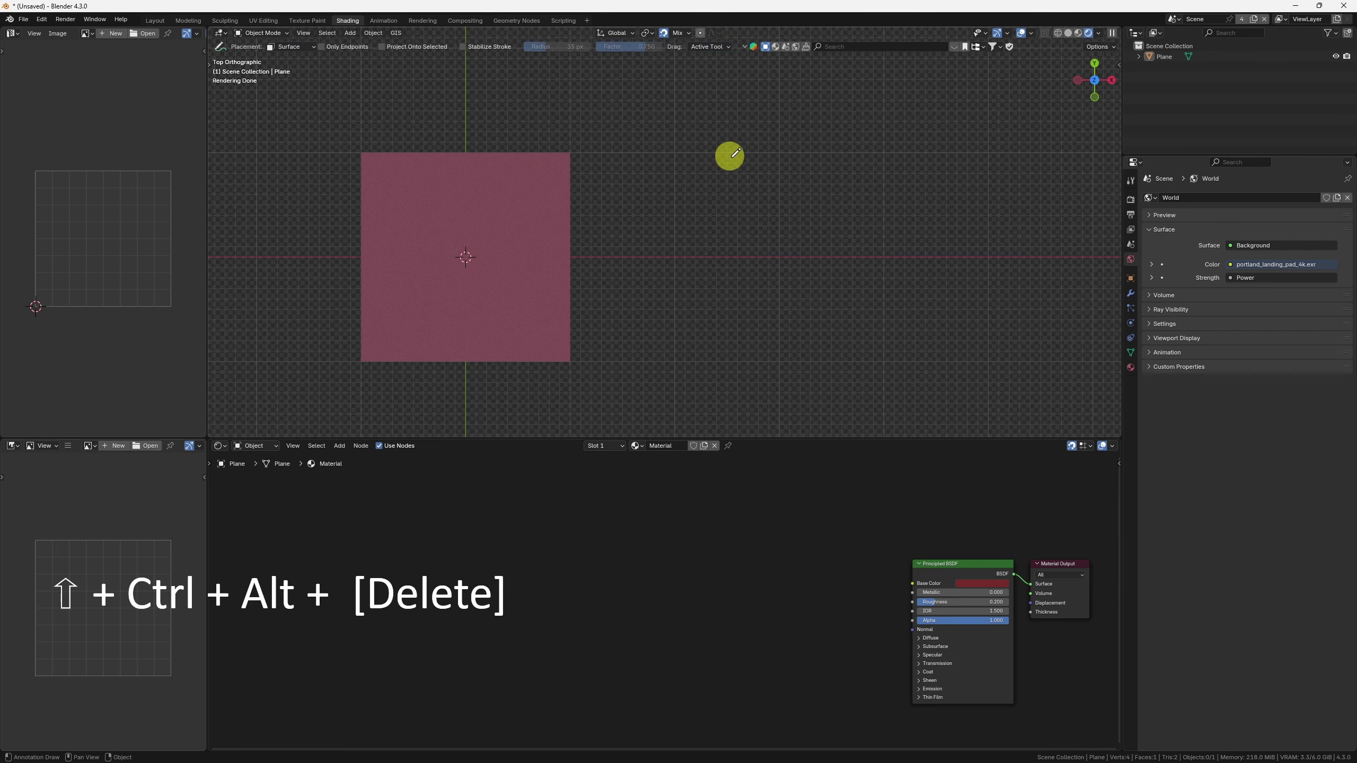
Step: Write the annotation "(x+1) (x-1)" beside the plane
mouse_move(701, 110)
left_mouse_down()
mouse_move(700, 154)
mouse_move(721, 140)
left_mouse_up()
left_click_drag(722, 127, 778, 111)
mouse_move(772, 106)
left_mouse_down()
mouse_move(773, 135)
mouse_move(795, 123)
left_mouse_up()
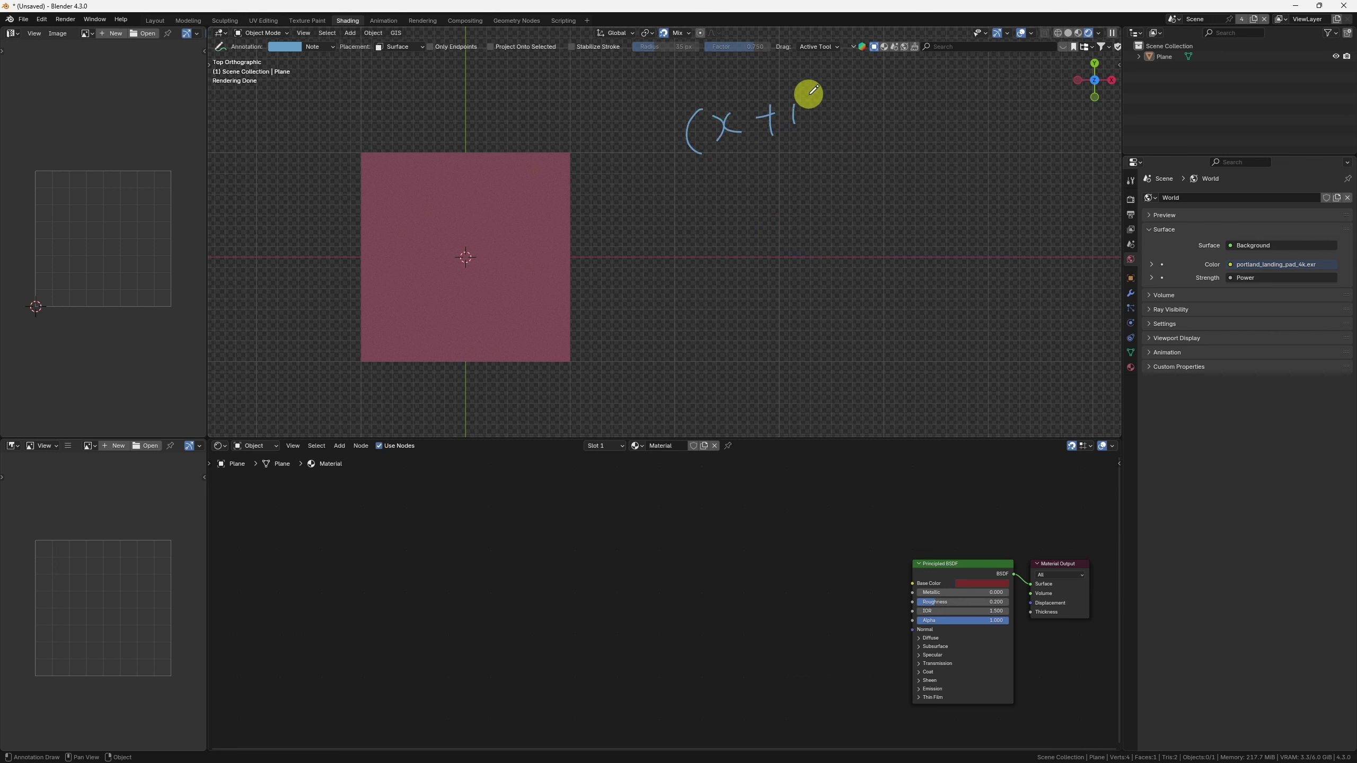
left_click_drag(886, 89, 900, 124)
left_click_drag(905, 100, 911, 119)
left_click_drag(926, 95, 933, 114)
mouse_move(942, 103)
left_mouse_down()
mouse_move(960, 98)
mouse_move(968, 125)
left_mouse_up()
left_click_drag(996, 79, 992, 131)
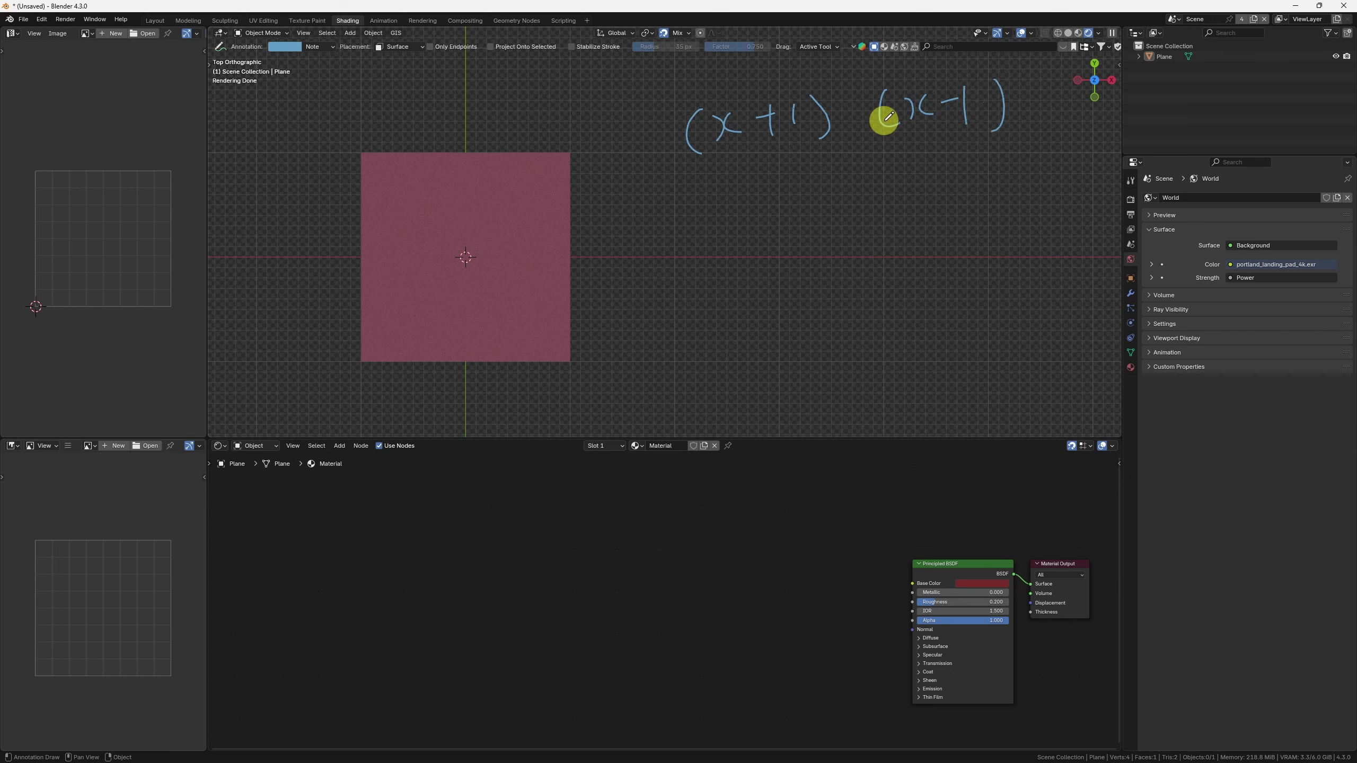
Step: Extend the handwritten formula to x((x+1,y) - (x-1,y)) with a minus sign, y terms and outer brackets
left_click_drag(863, 111, 801, 137)
mouse_move(818, 129)
left_mouse_down()
mouse_move(824, 114)
mouse_move(834, 122)
left_mouse_up()
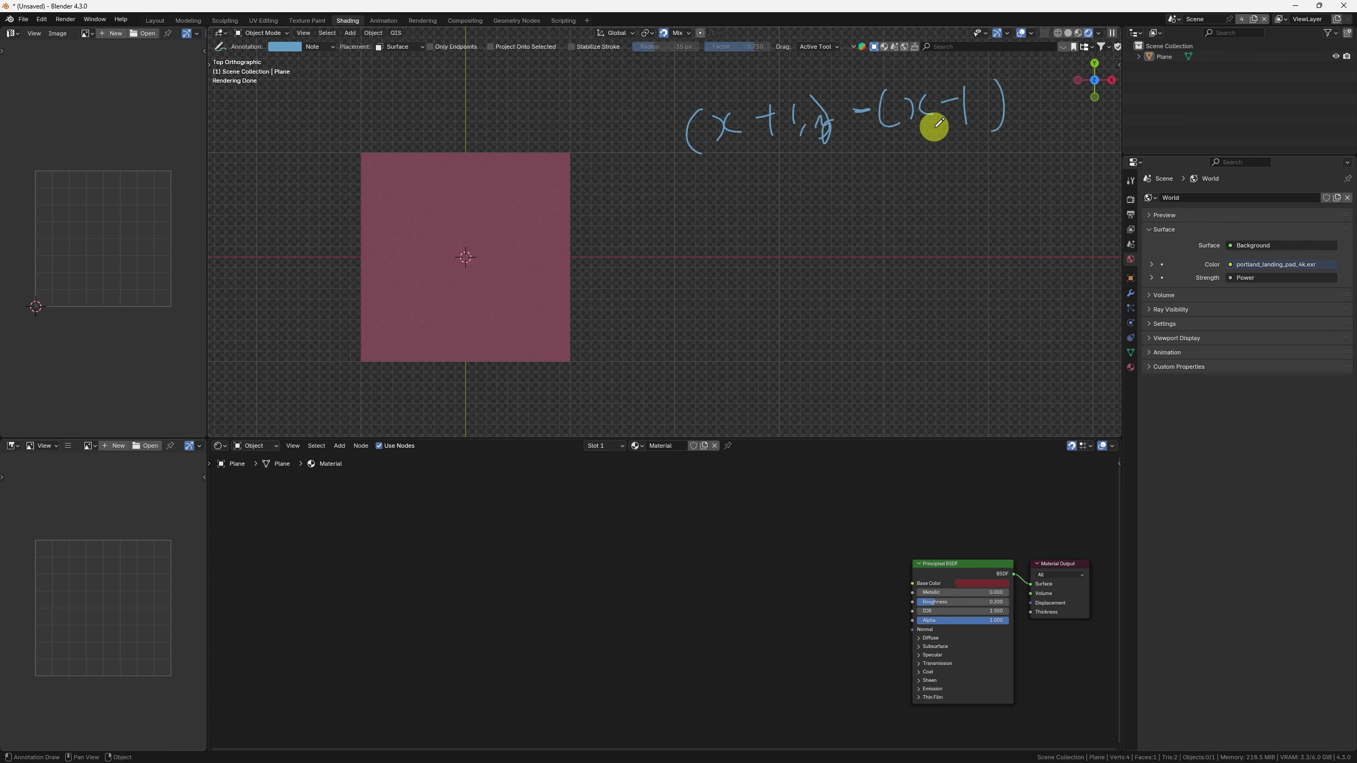
mouse_move(982, 113)
left_mouse_down()
mouse_move(988, 101)
mouse_move(999, 116)
left_mouse_up()
left_click_drag(833, 119, 824, 126)
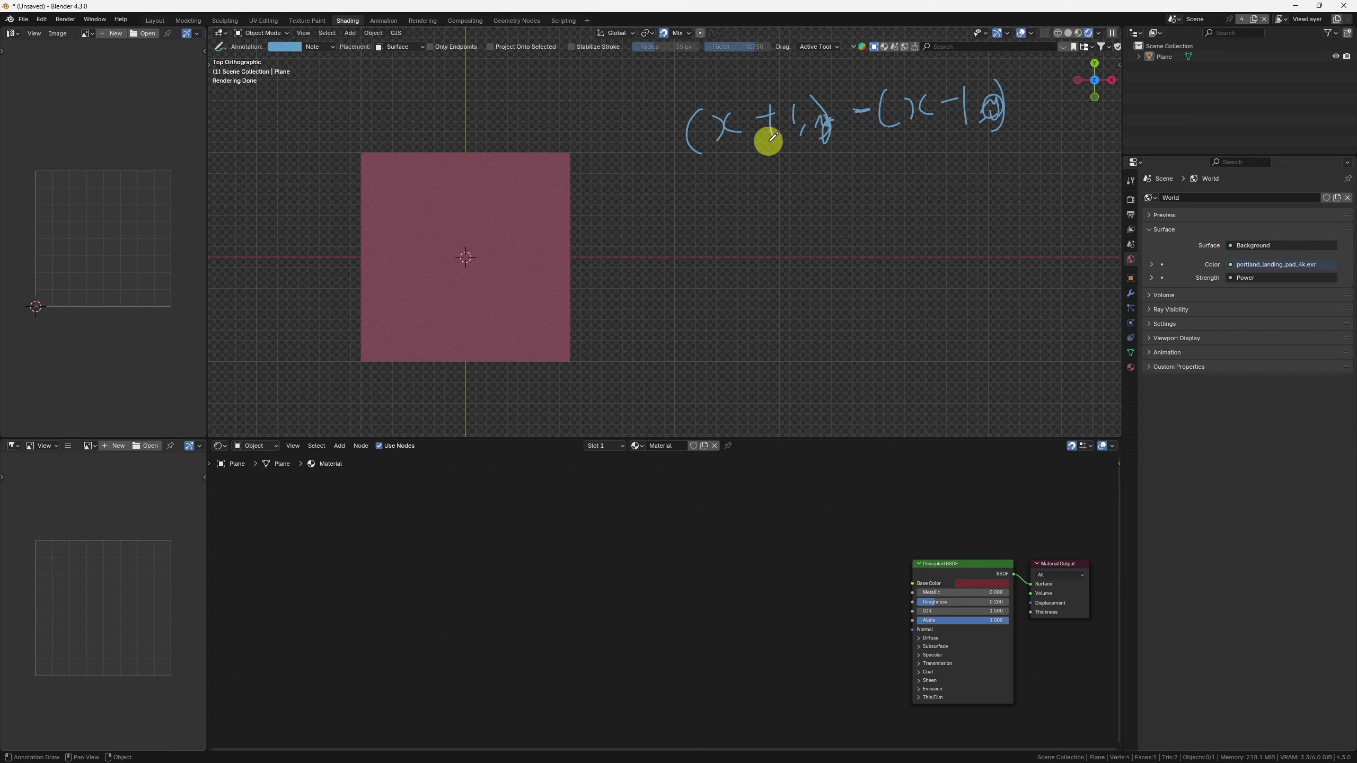
left_click_drag(593, 135, 598, 160)
left_click_drag(676, 89, 685, 187)
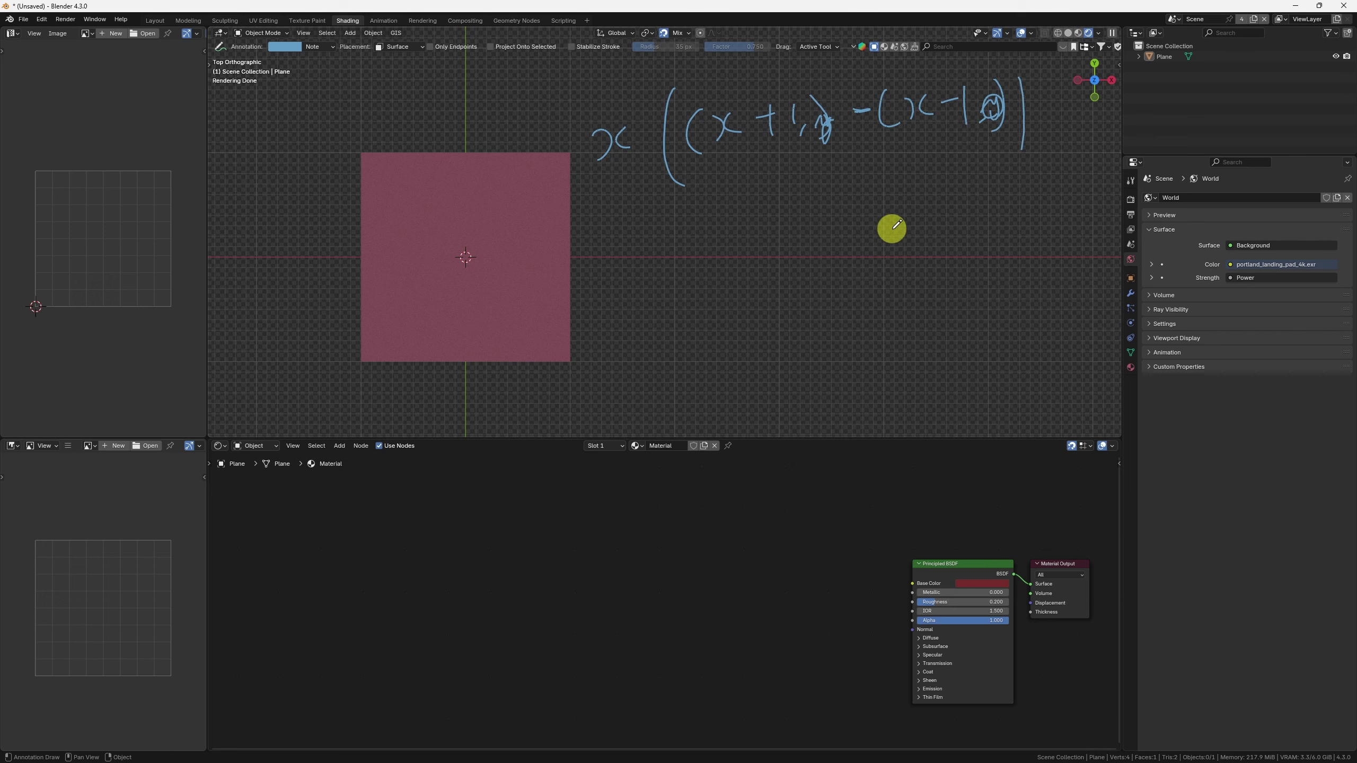
Step: Write "y (y+1) (y-1)" below the x formula, and clear all annotations
left_click_drag(622, 272, 672, 276)
mouse_move(714, 224)
left_mouse_down()
mouse_move(718, 294)
mouse_move(791, 267)
left_mouse_up()
mouse_move(788, 254)
left_mouse_down()
mouse_move(790, 285)
mouse_move(817, 289)
left_mouse_up()
mouse_move(932, 251)
left_mouse_down()
mouse_move(953, 241)
mouse_move(976, 268)
mouse_move(1005, 247)
left_mouse_up()
left_click_drag(1013, 234, 1015, 269)
left_click_drag(1030, 224, 1030, 270)
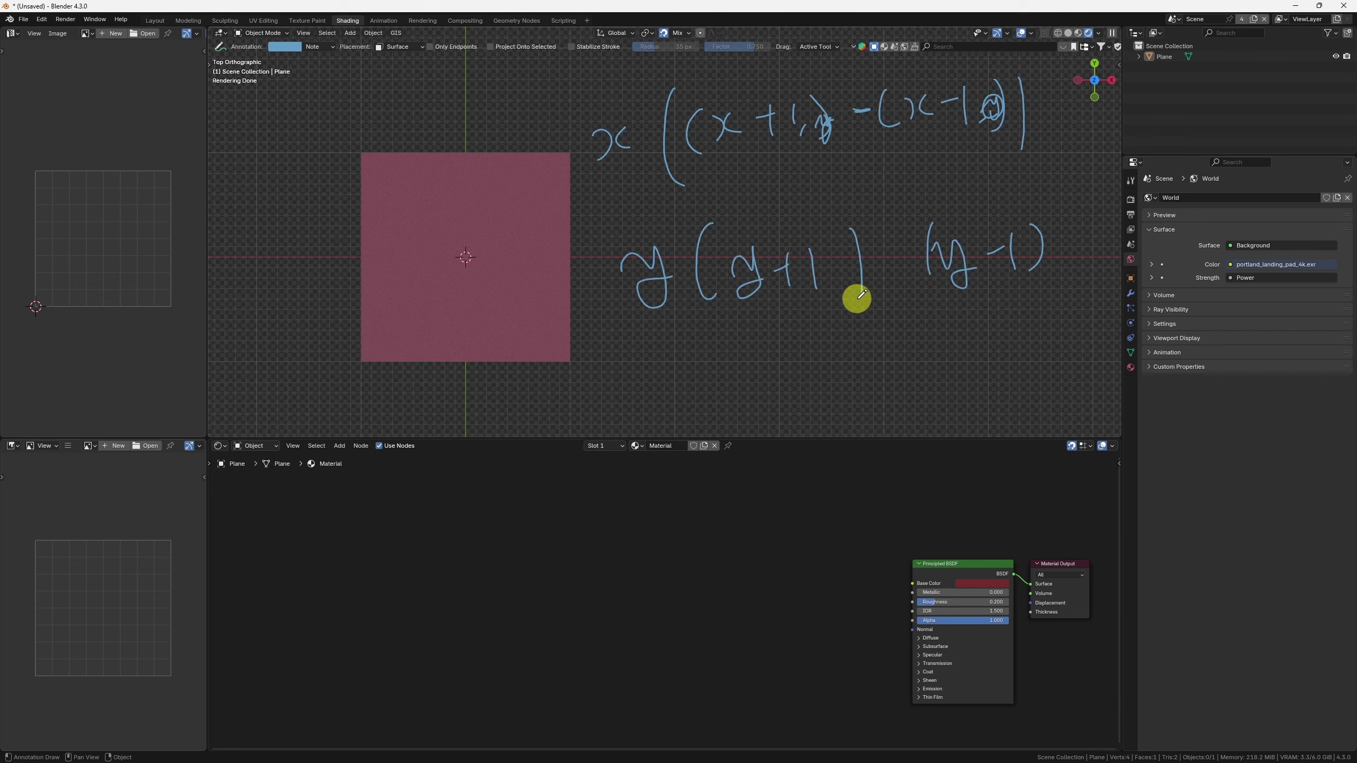
key("shift+ctrl+alt+Delete")
key("q")
Step: Add a Wave Texture node to the plane's material and preview its Color output on the surface
middle_click_drag(731, 565, 755, 515)
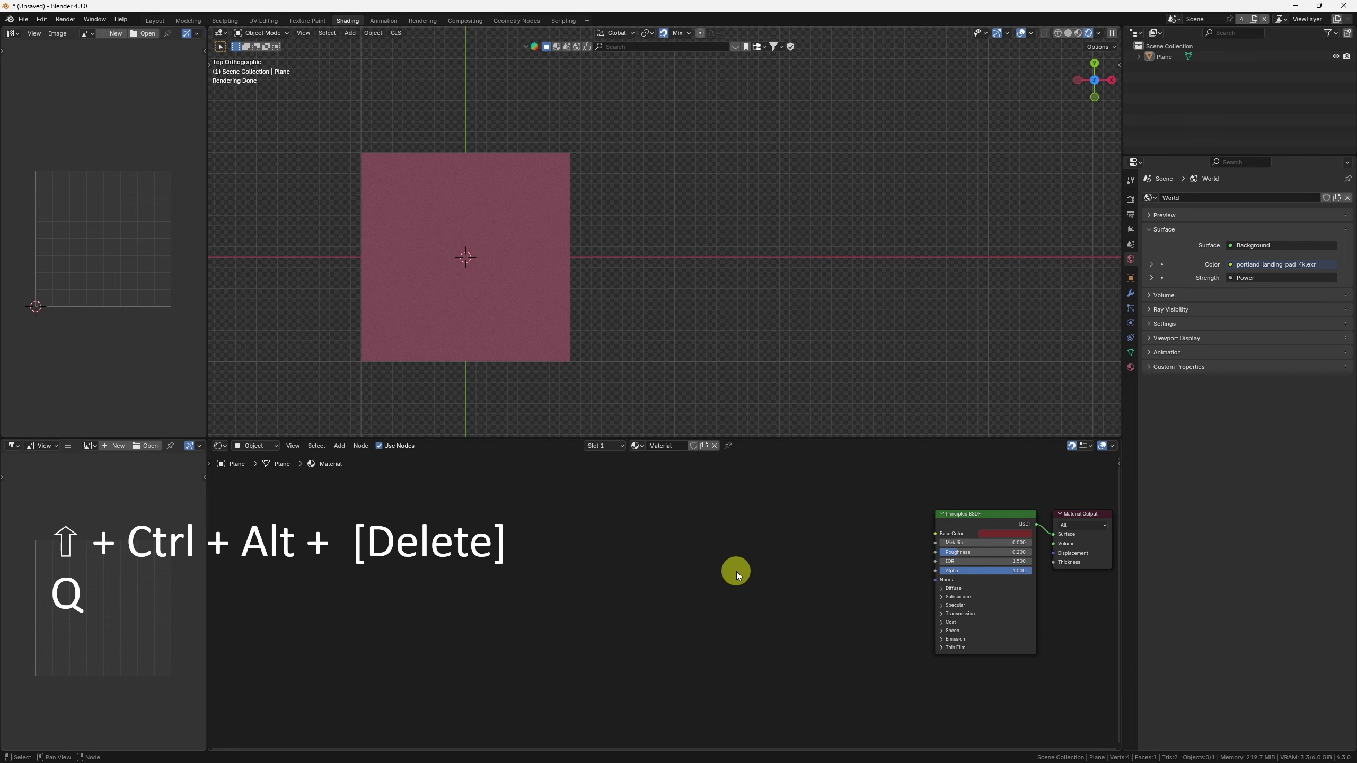
scroll(696, 587, "up", 2)
key("shift+a")
type("wave")
key("Down")
key("Return")
key("Return")
left_click(737, 588, "ctrl+shift")
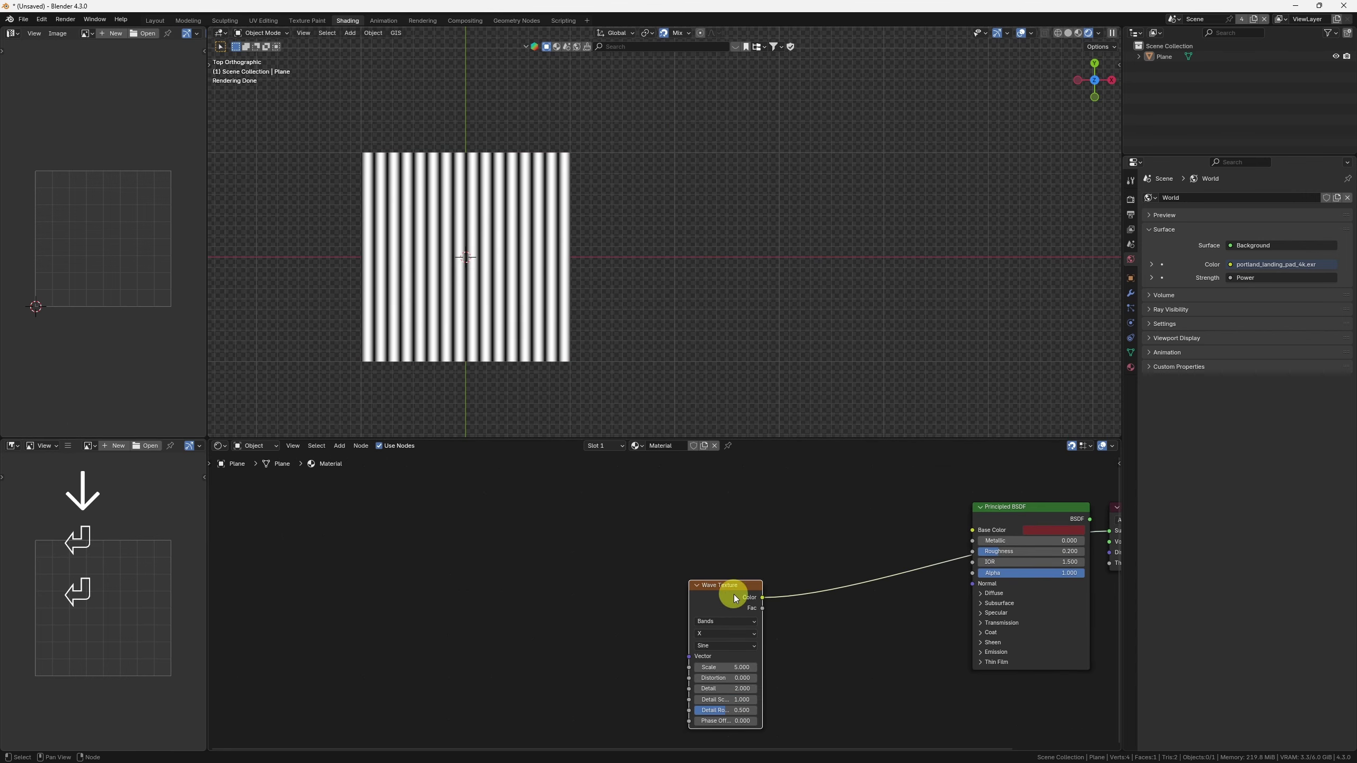
Step: Move the Wave Texture node clear and add a Texture Coordinate node before it
left_click_drag(734, 589, 682, 505)
scroll(658, 543, "up", 4)
middle_click_drag(683, 612, 748, 608)
scroll(697, 585, "down", 3)
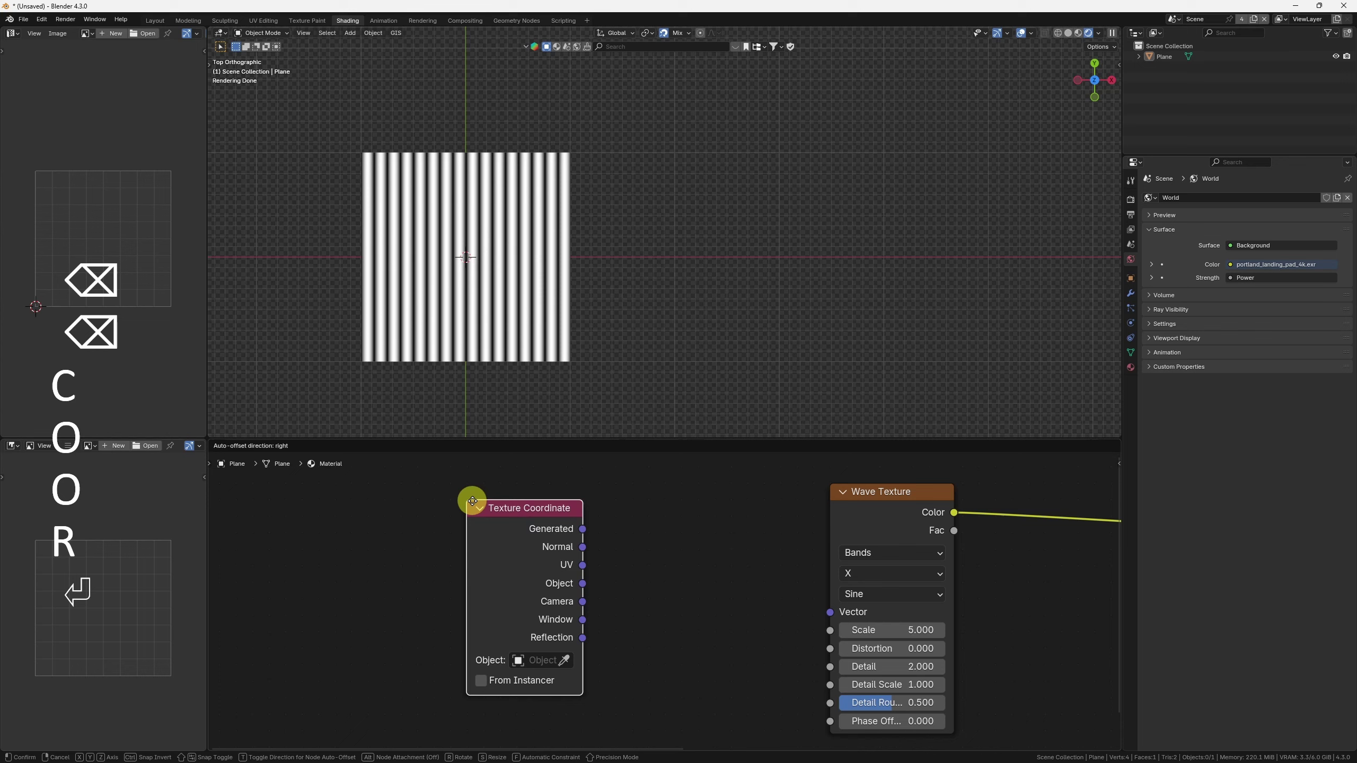
left_click(470, 502)
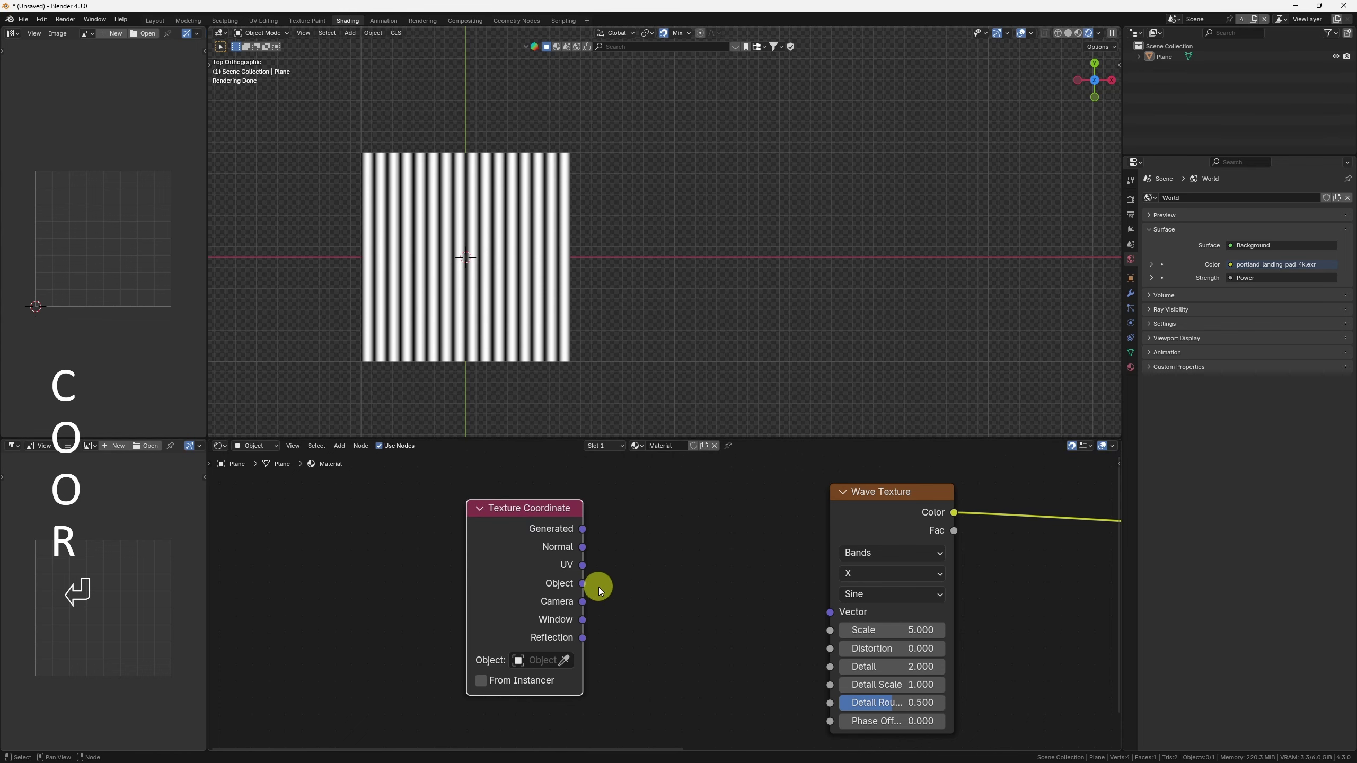
Step: Connect Texture Coordinate's Object output to the Wave Texture's Vector and set the wave scale to 0.785
left_click_drag(583, 584, 834, 615)
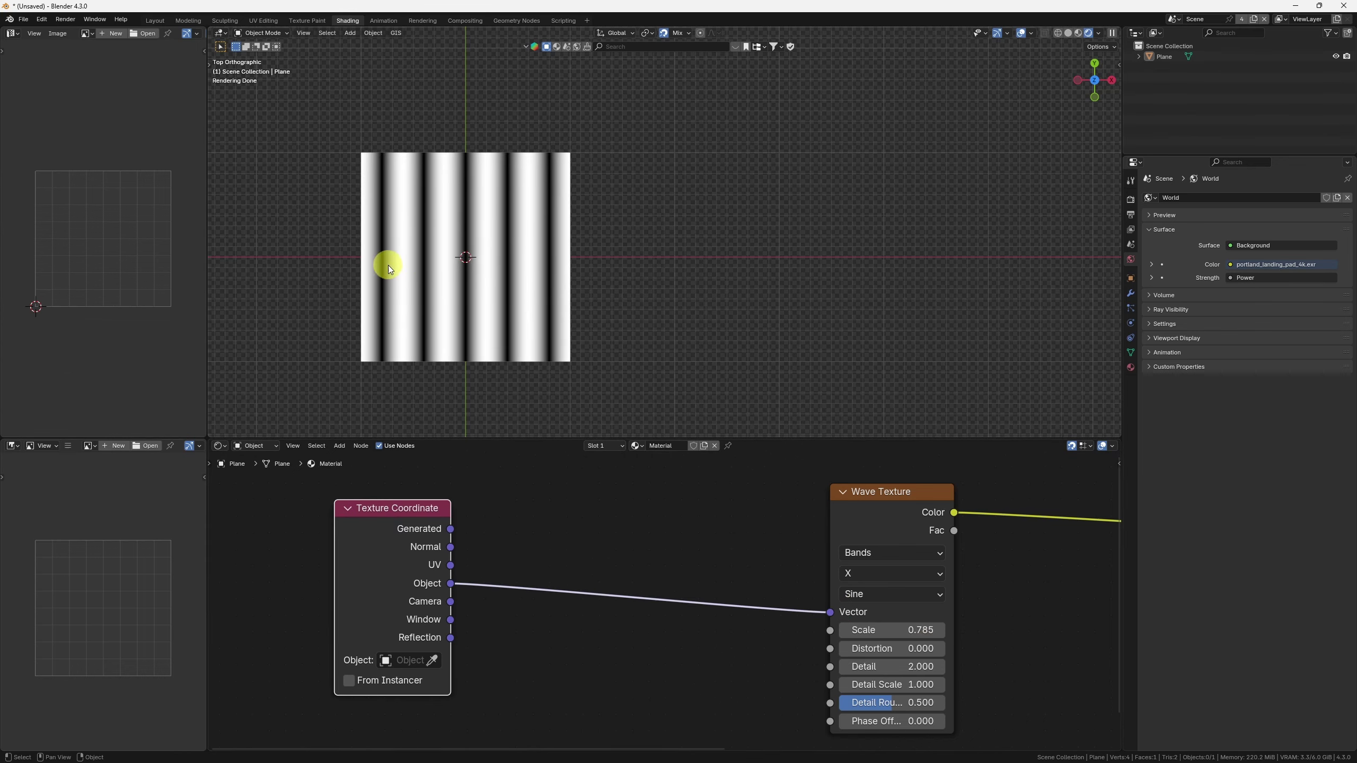
middle_click_drag(390, 270, 674, 283, "shift")
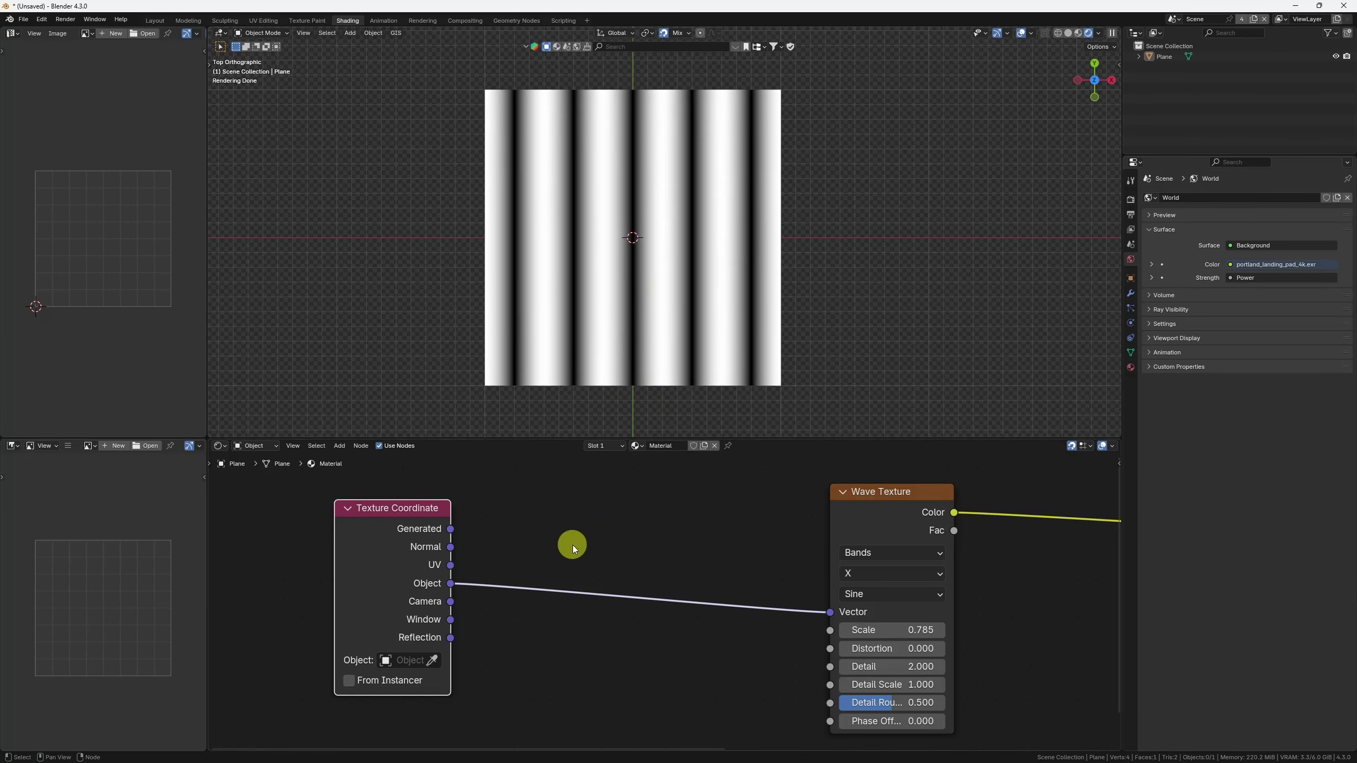
scroll(761, 600, "down", 2)
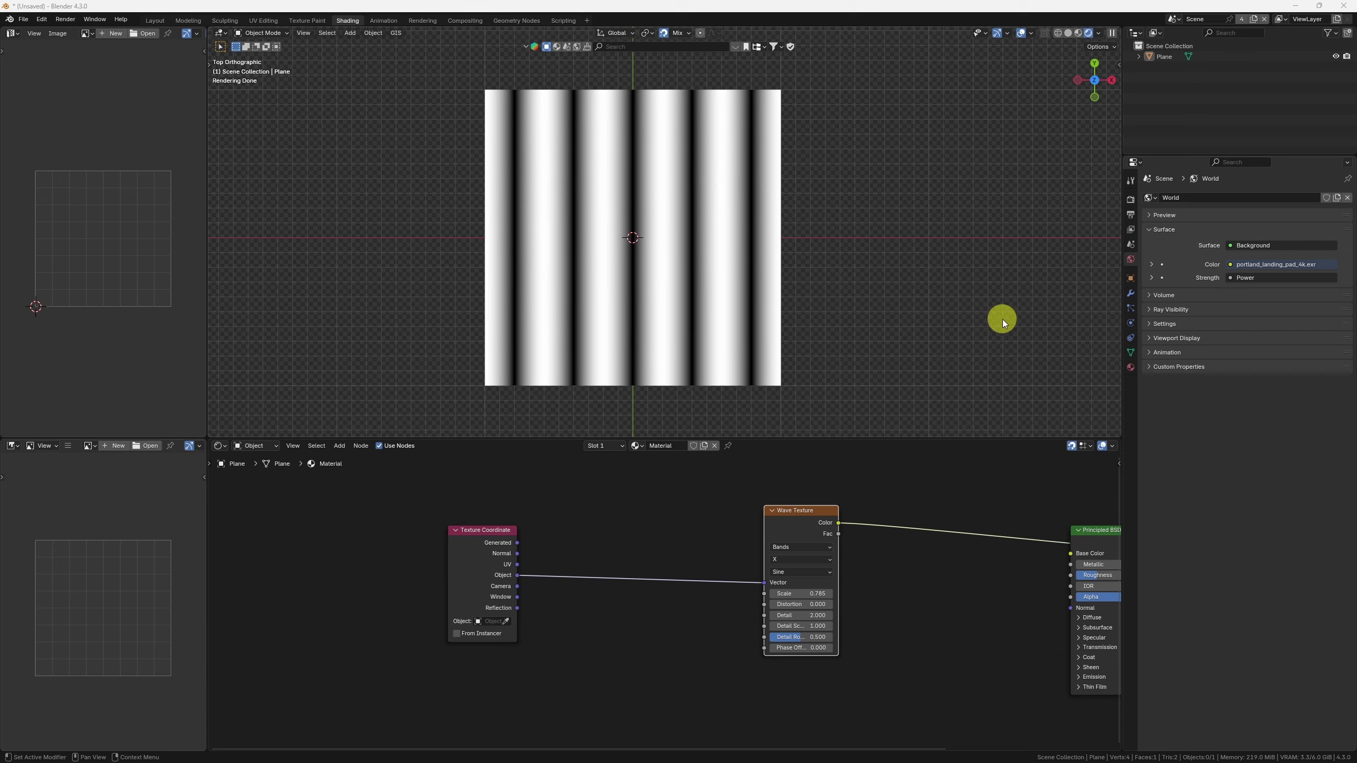
Step: Move the Wave Texture node up and add an Image Texture node below it
left_click_drag(802, 515, 792, 504)
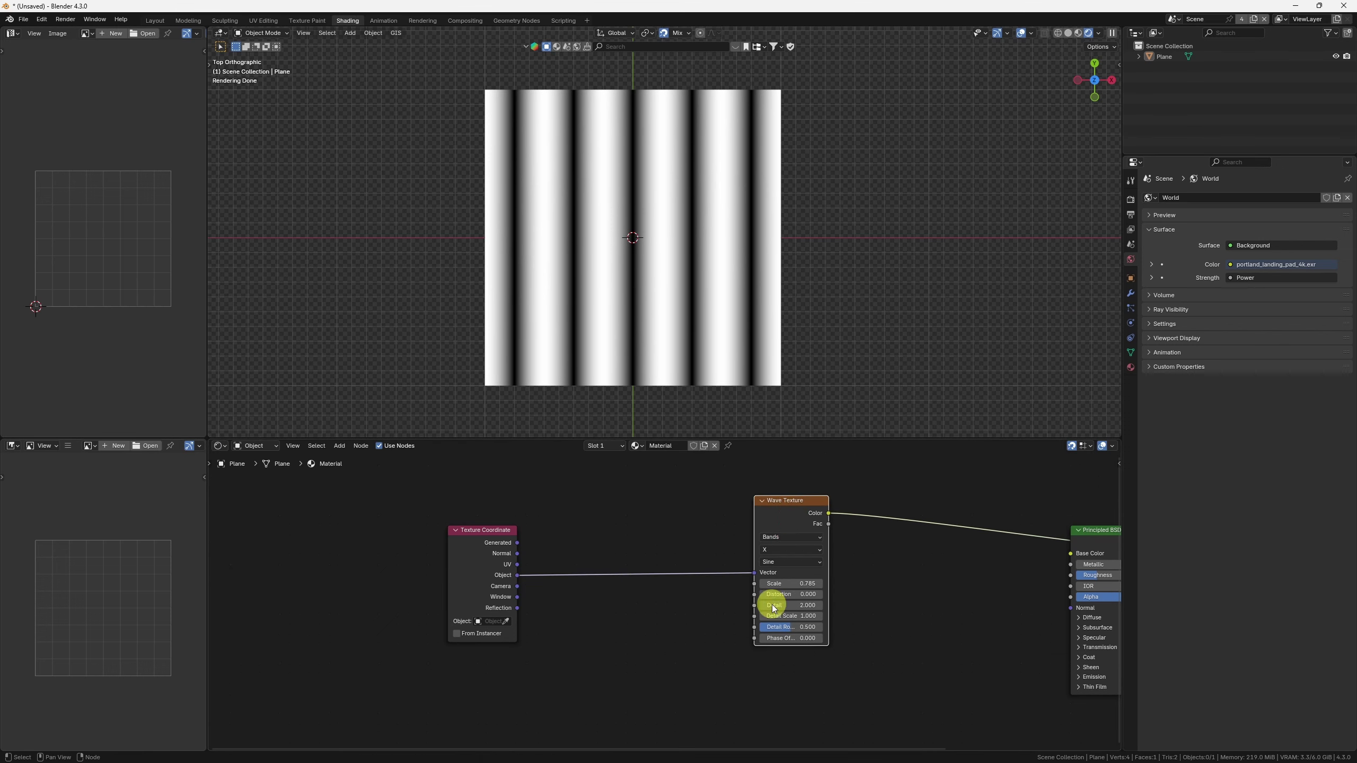
scroll(809, 610, "down", 3)
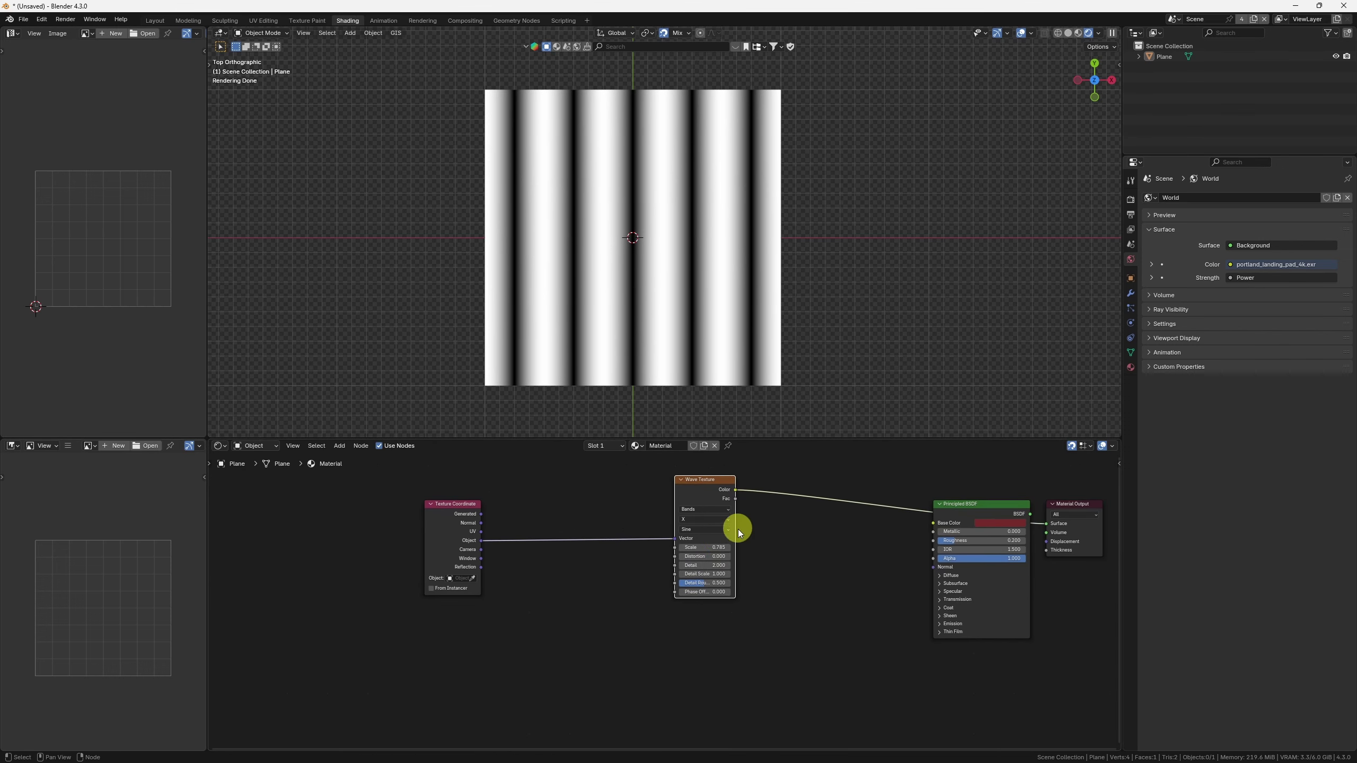
left_click_drag(714, 476, 714, 477)
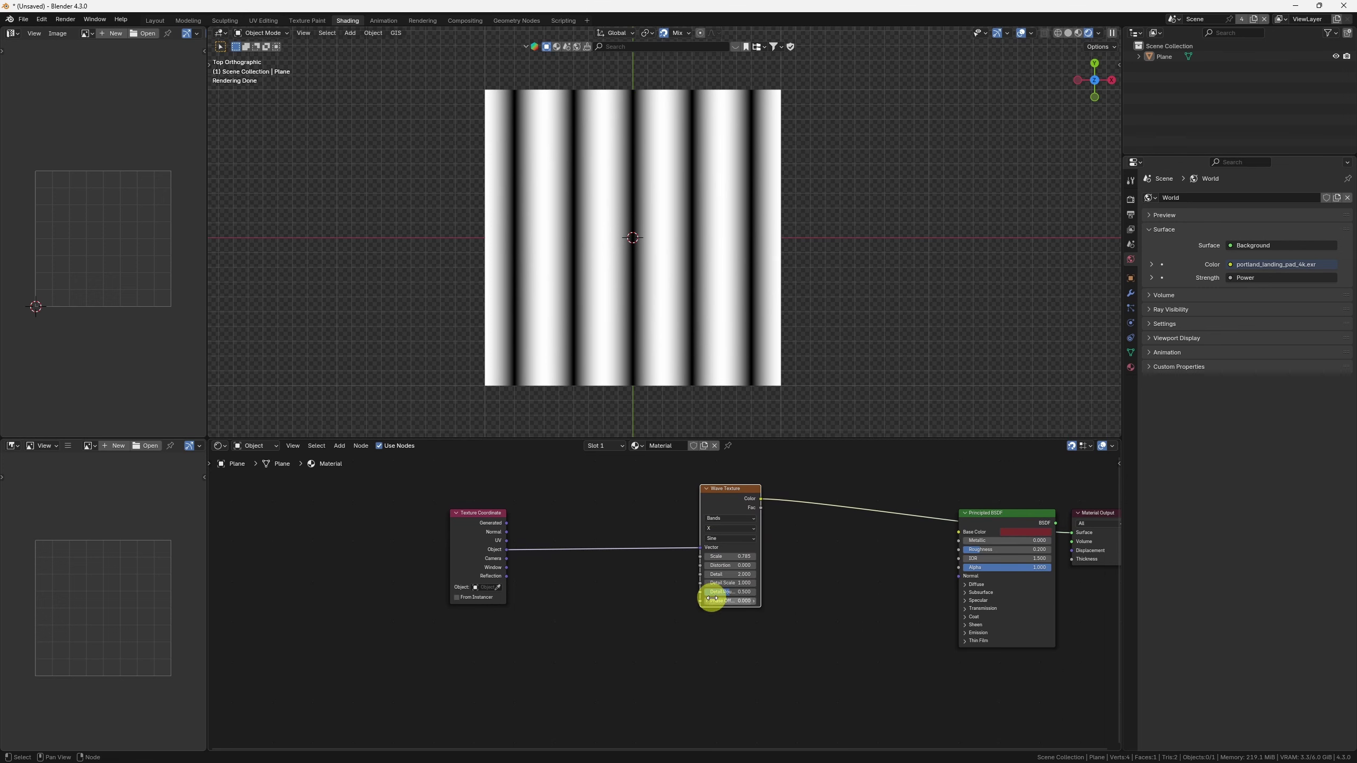
middle_click_drag(697, 619, 745, 595)
scroll(791, 497, "up", 5)
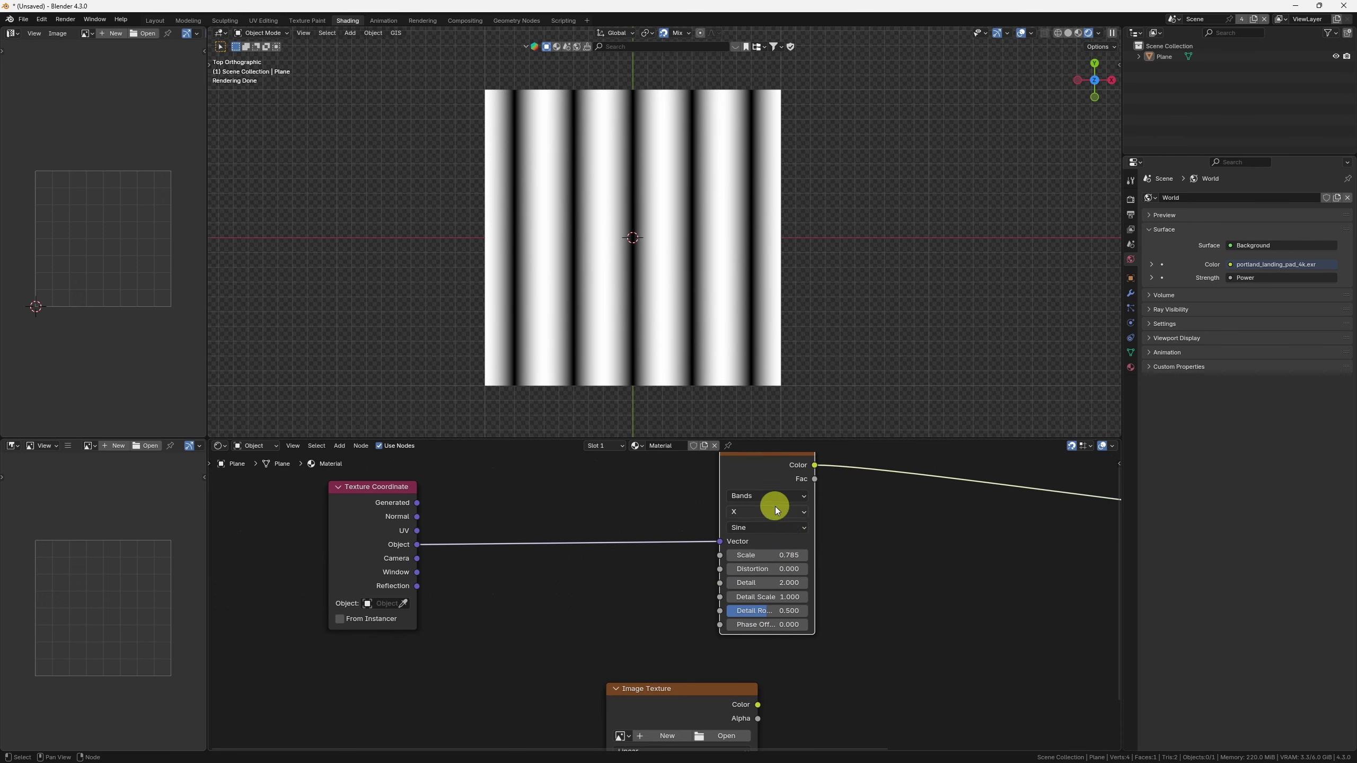
middle_click_drag(775, 507, 791, 567)
key("ctrl+g")
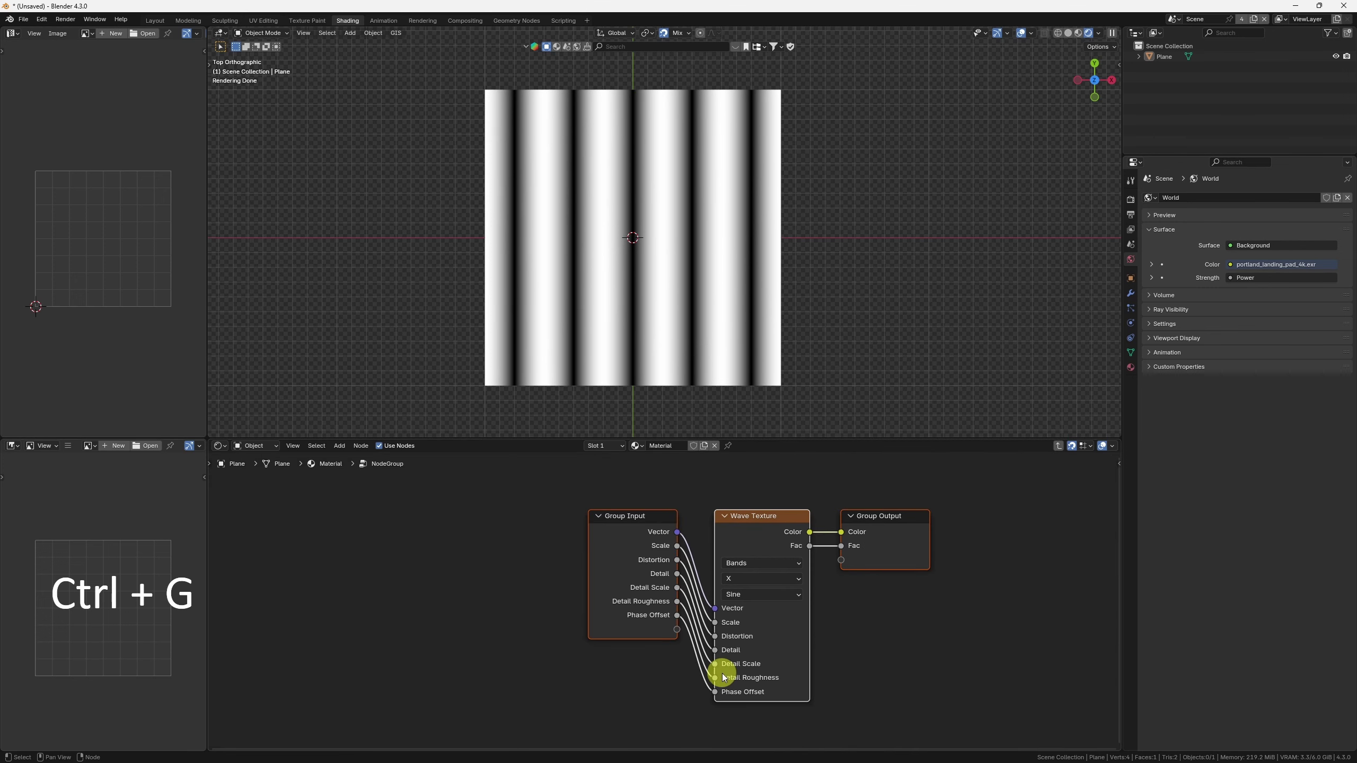
key("ctrl+z")
Step: Put the Image Texture node into a node group and remove the group's Alpha output socket
mouse_move(721, 646)
middle_mouse_down()
mouse_move(736, 610)
mouse_move(833, 572)
middle_mouse_up()
middle_click_drag(692, 599, 967, 679)
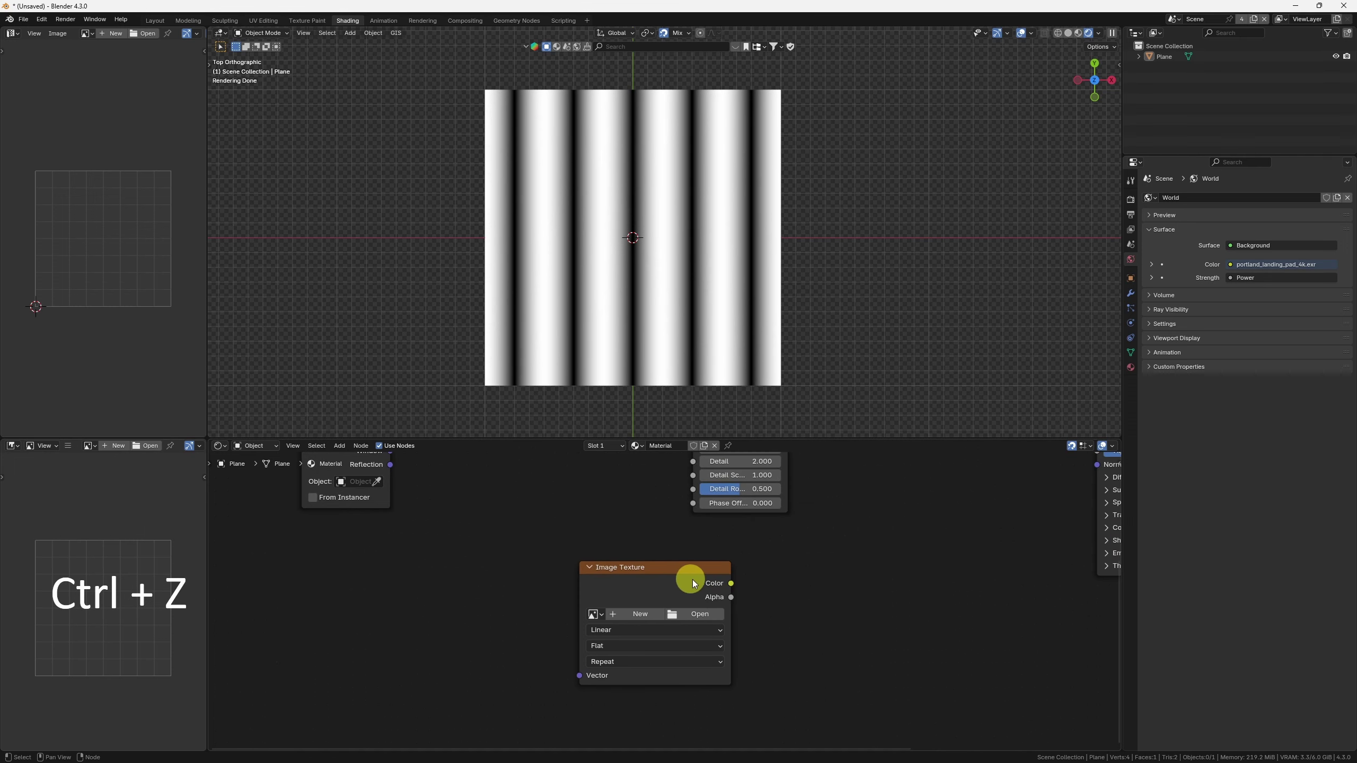
left_click_drag(690, 579, 706, 581)
key("ctrl+g")
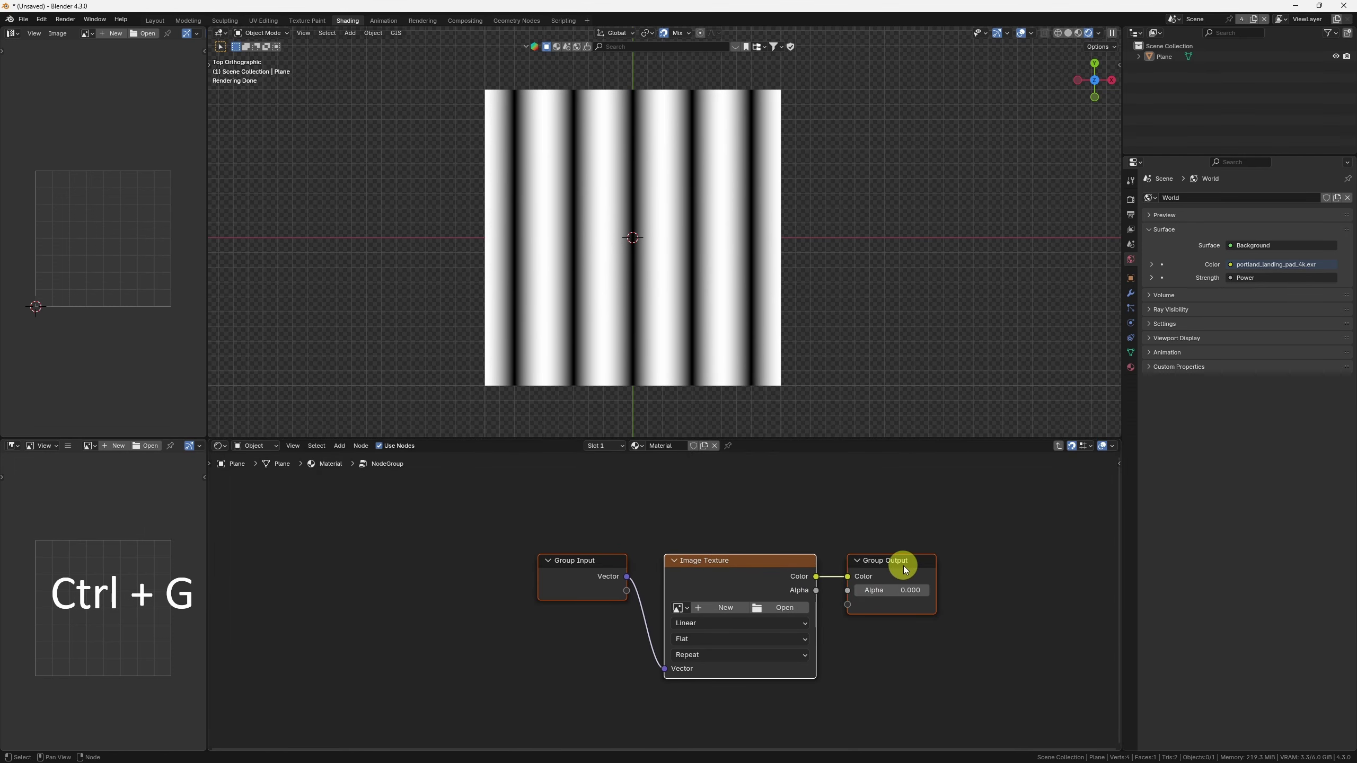
key("n")
left_click(1078, 564)
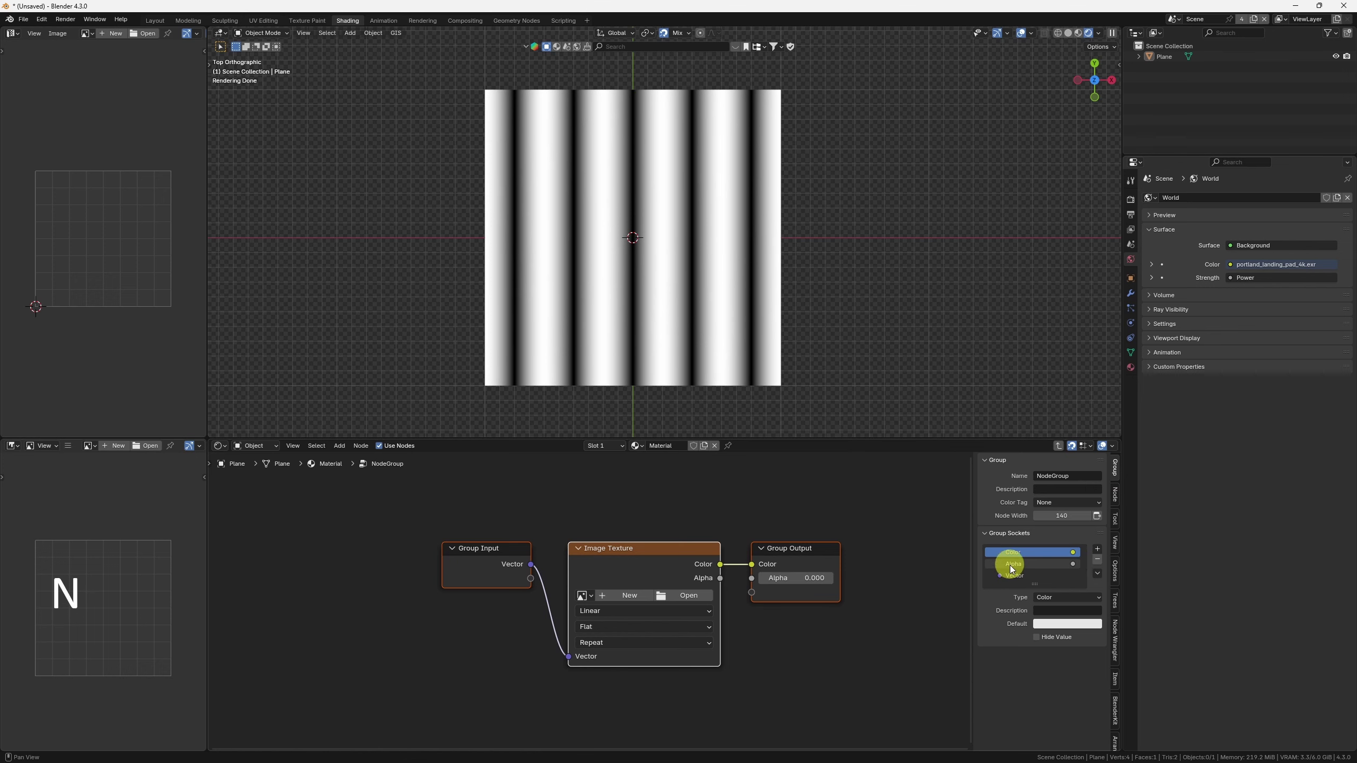
left_click(1098, 562)
key("Tab")
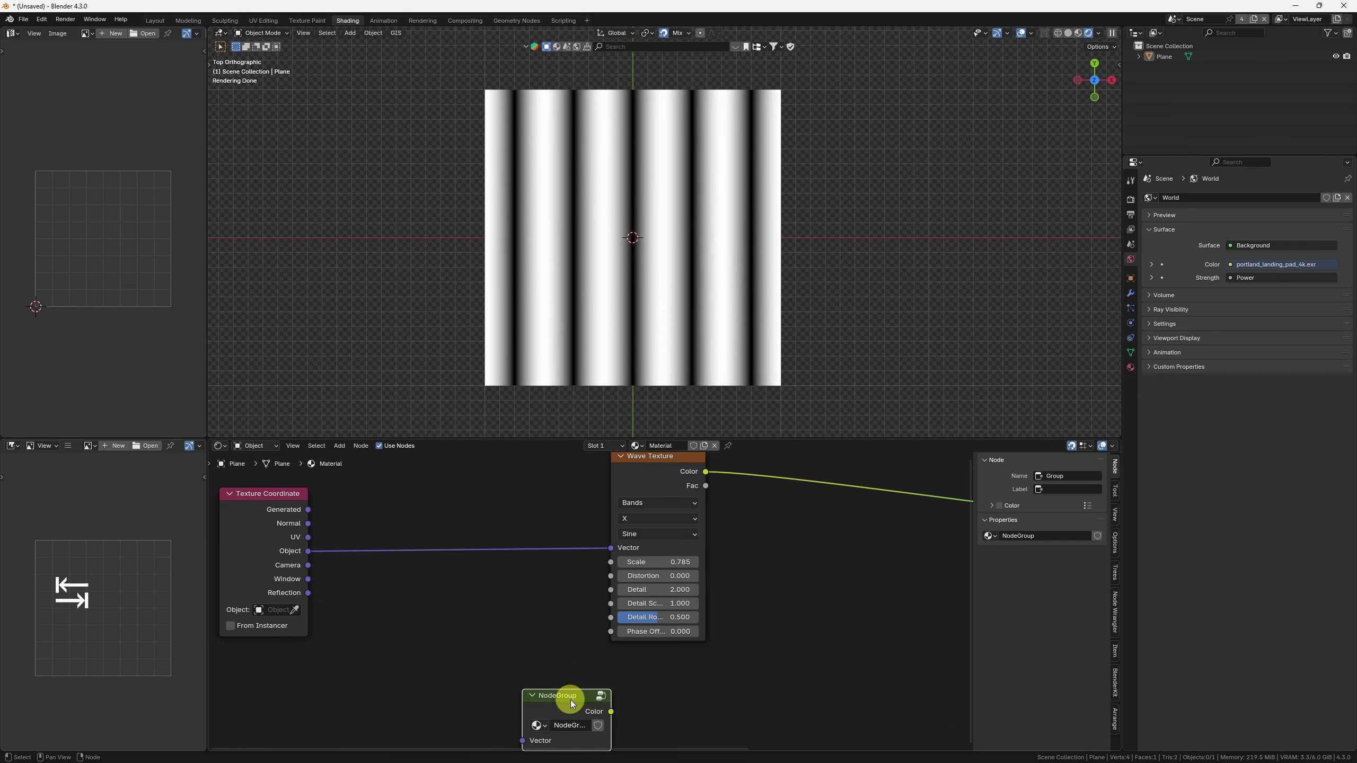
Step: Place the node group between the Texture Coordinate and Wave Texture nodes, leaving the Wave Texture disconnected
left_click_drag(570, 701, 550, 470)
key("ctrl+z")
key("ctrl+z")
key("ctrl+z")
key("ctrl+z")
key("ctrl+z")
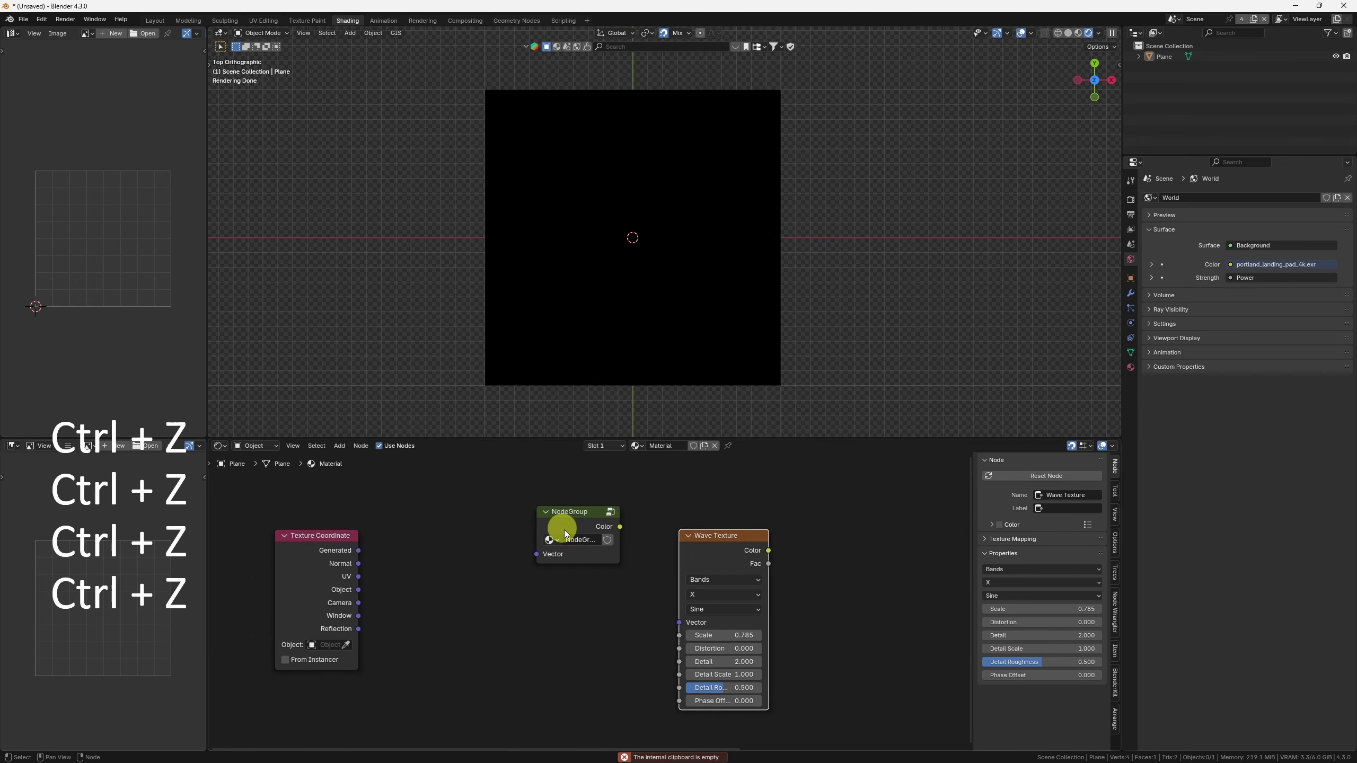
Step: Copy the Wave Texture node into the node group below the Image Texture and connect Group Input's Vector to its Vector
key("ctrl+c")
key("ctrl+c")
key("ctrl+c")
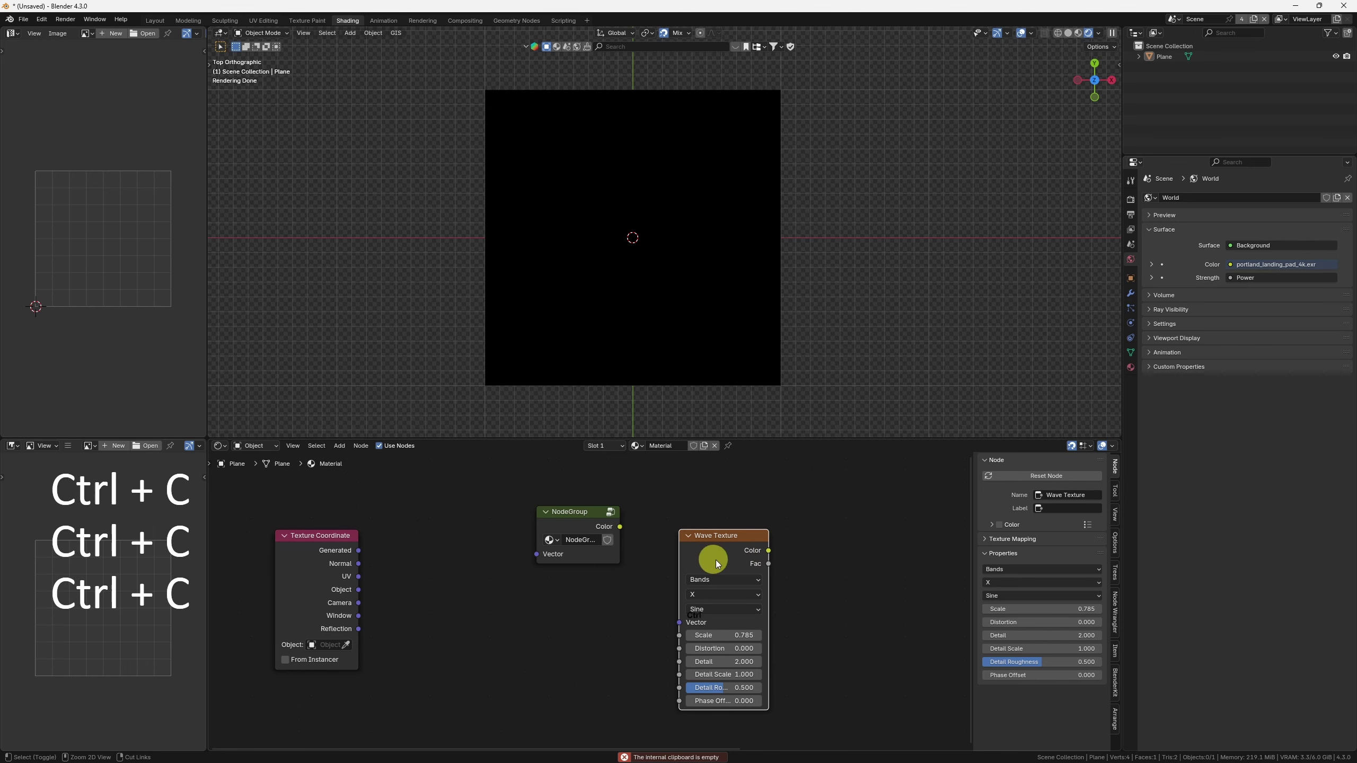
key("Tab")
key("ctrl+v")
left_click_drag(640, 687, 680, 569)
key("alt+w")
left_click_drag(520, 153, 667, 594)
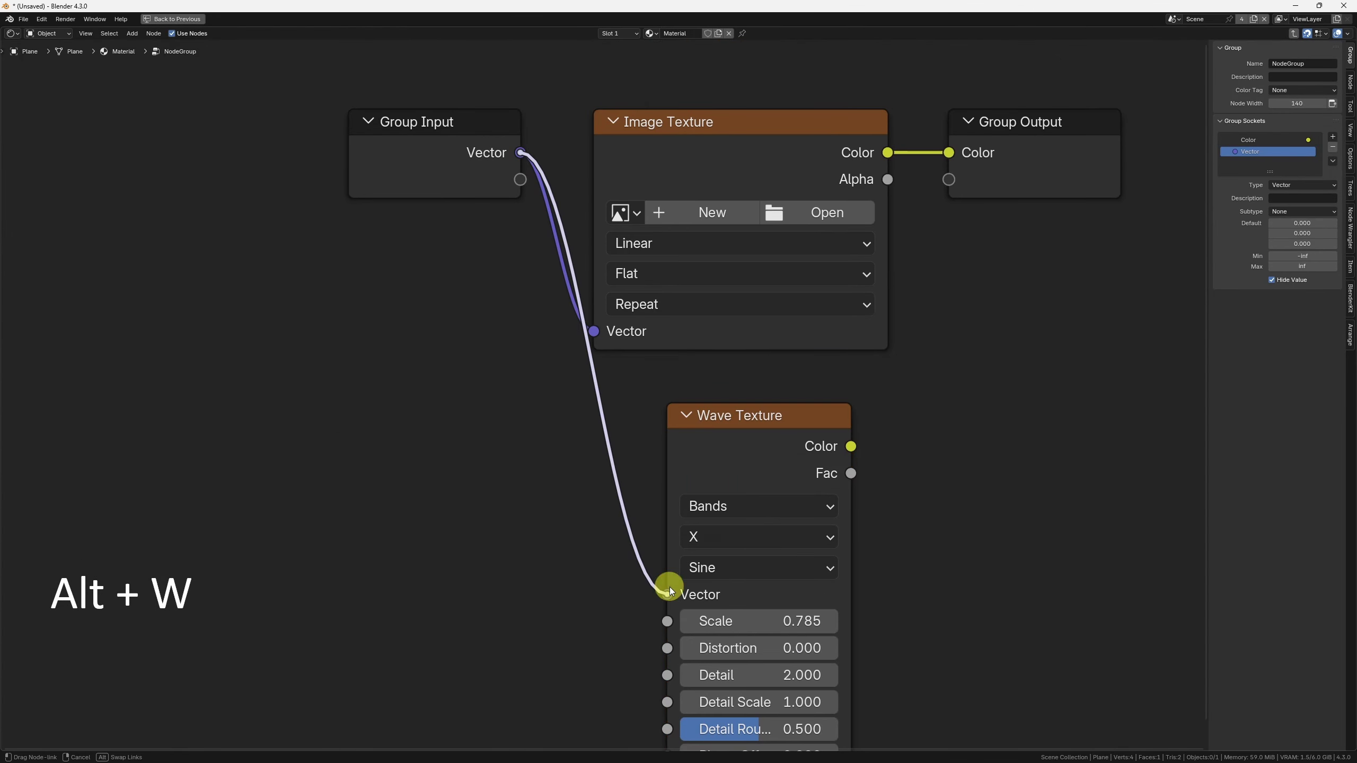
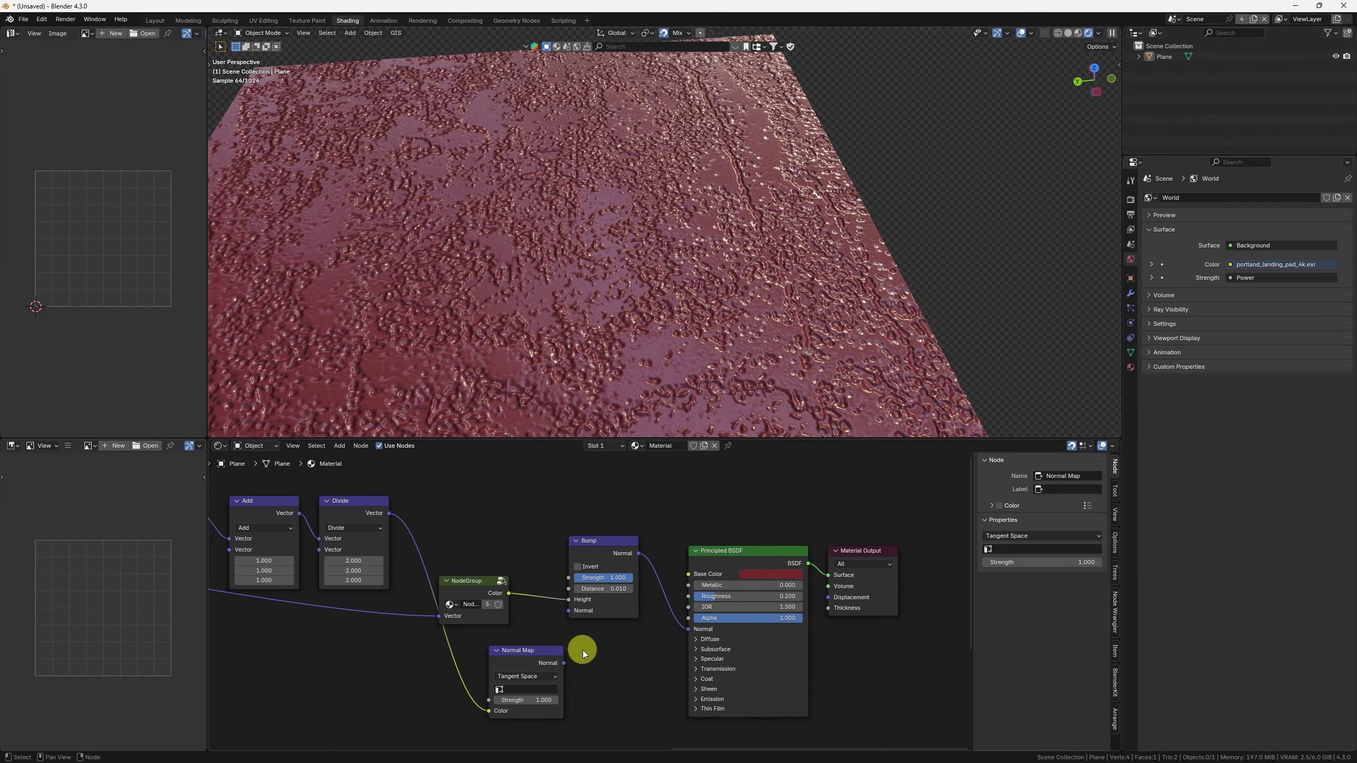
Step: Connect the Normal Map's Normal output to the Principled BSDF's Normal and move the Bump node slightly away
left_click_drag(563, 663, 689, 629)
left_click_drag(641, 551, 638, 545)
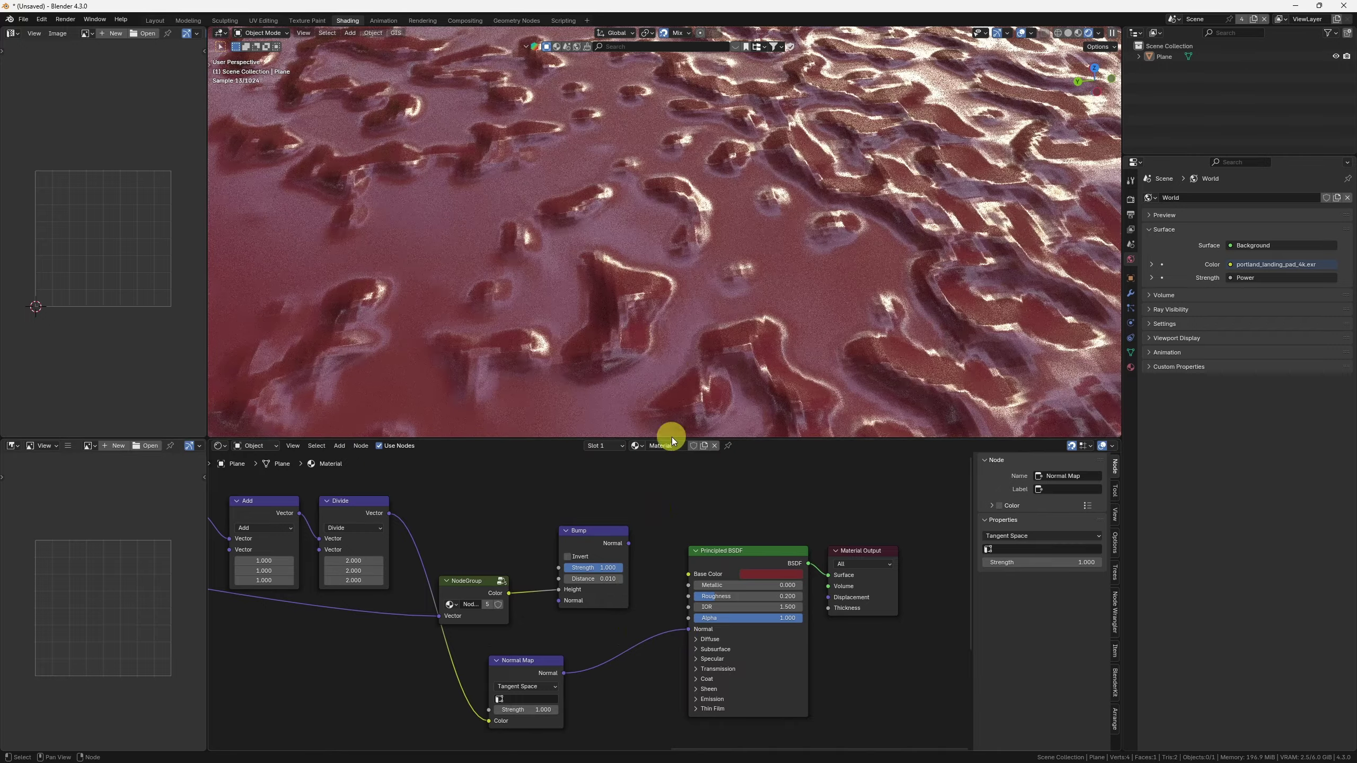
Step: Set the Value node feeding the Multiply node to 1
middle_click_drag(544, 682, 817, 646)
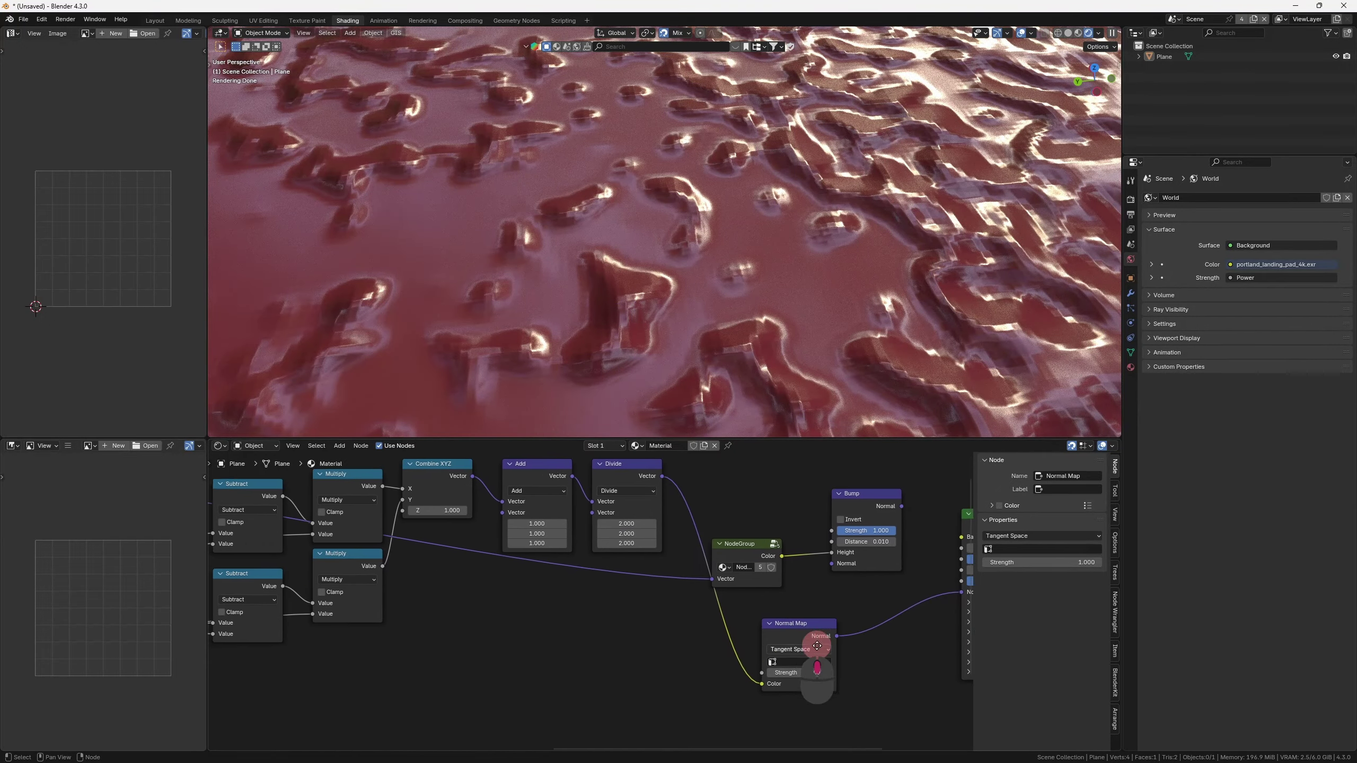
scroll(588, 615, "down", 7)
middle_click_drag(507, 615, 988, 524)
scroll(762, 561, "up", 8)
double_click(668, 541)
type("1")
key("Return")
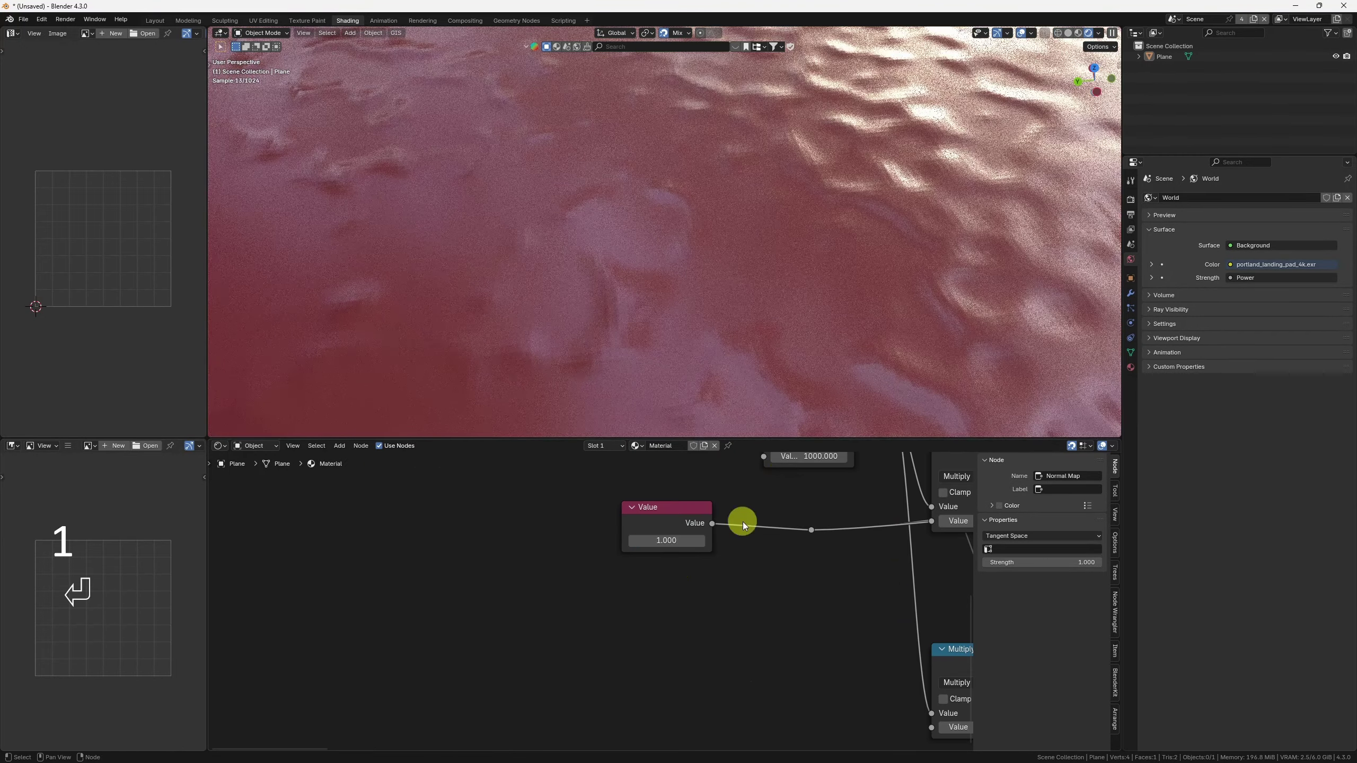
Step: Set the Value node feeding the Divide node to 10
middle_click_drag(743, 522, 691, 688)
left_click_drag(601, 597, 630, 594)
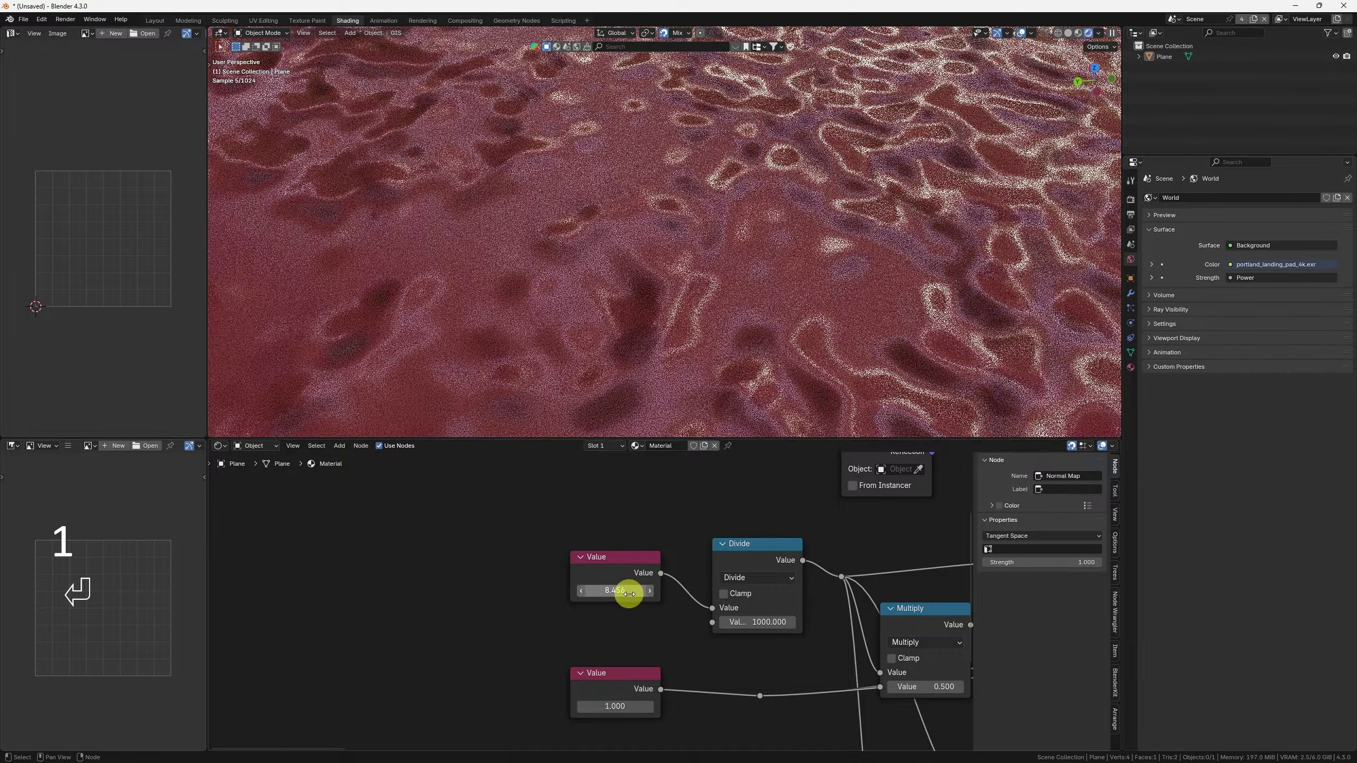
middle_click_drag(738, 385, 791, 240, "ctrl")
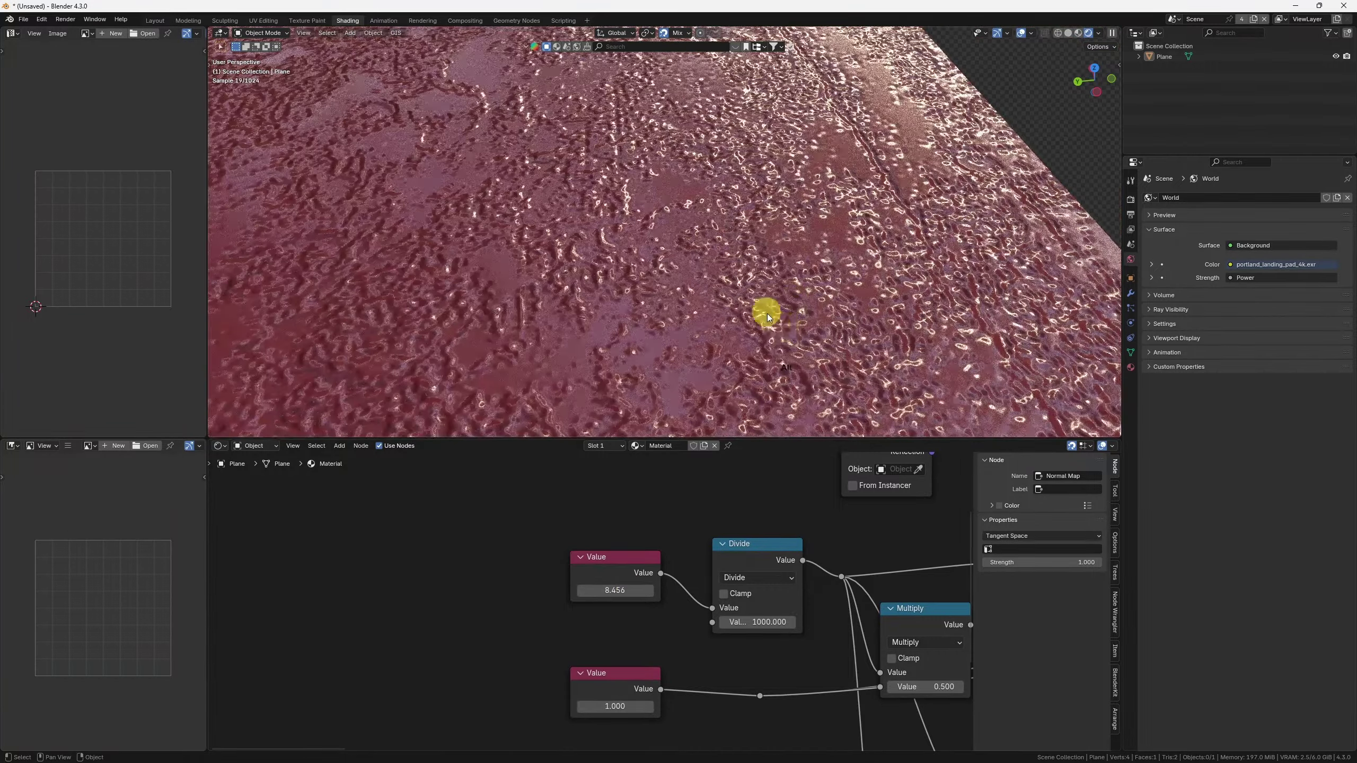
middle_click_drag(761, 318, 728, 367, "ctrl")
middle_click_drag(622, 559, 623, 605, "ctrl")
middle_click_drag(623, 605, 624, 623, "ctrl")
double_click(615, 601)
type("10")
key("Return")
Step: Connect the Bump node's Normal to the Principled BSDF's Normal for comparison, and reconnect the Normal Map's Normal in its place
middle_click_drag(675, 321, 696, 342, "ctrl")
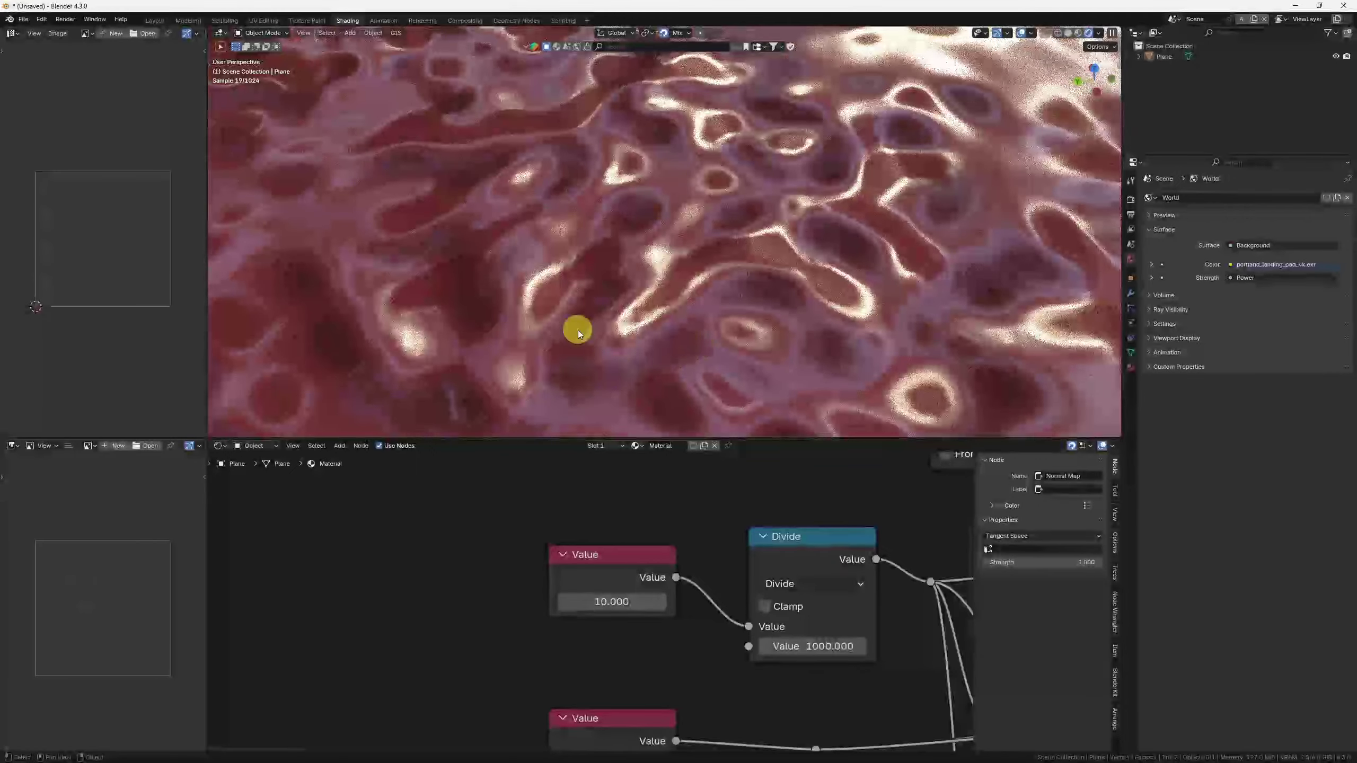
key("0")
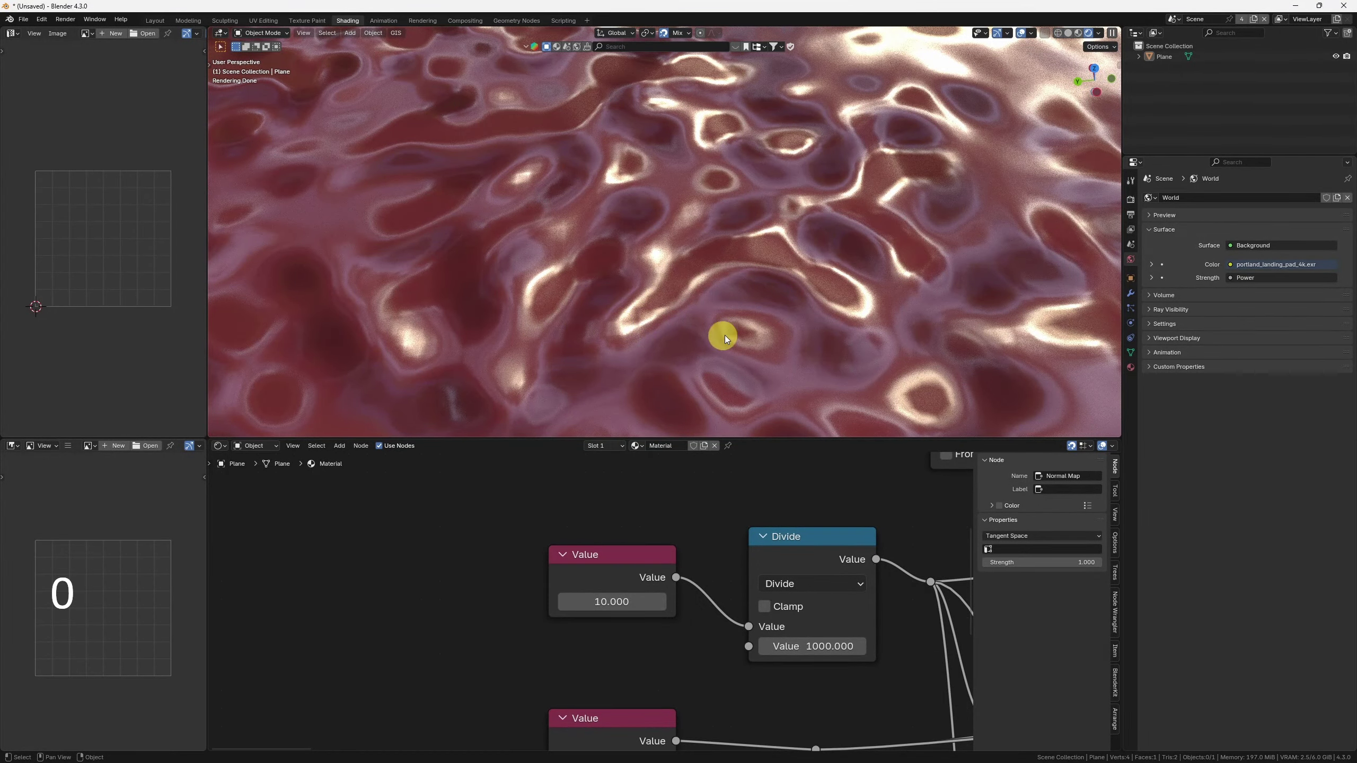
key("z")
middle_click_drag(696, 361, 731, 401, "alt")
middle_click_drag(854, 585, 324, 604)
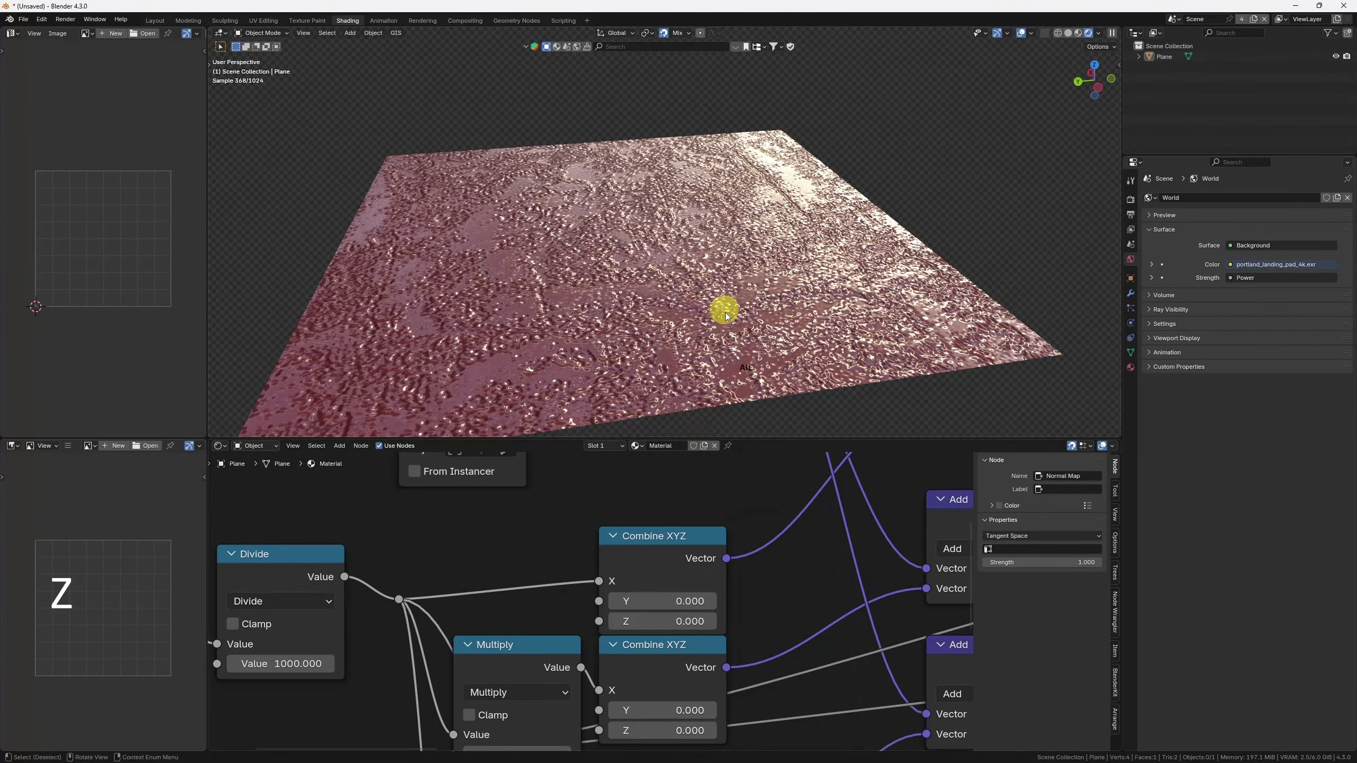
middle_click_drag(726, 310, 749, 389)
middle_click_drag(843, 602, 308, 606)
middle_click_drag(912, 573, 308, 660)
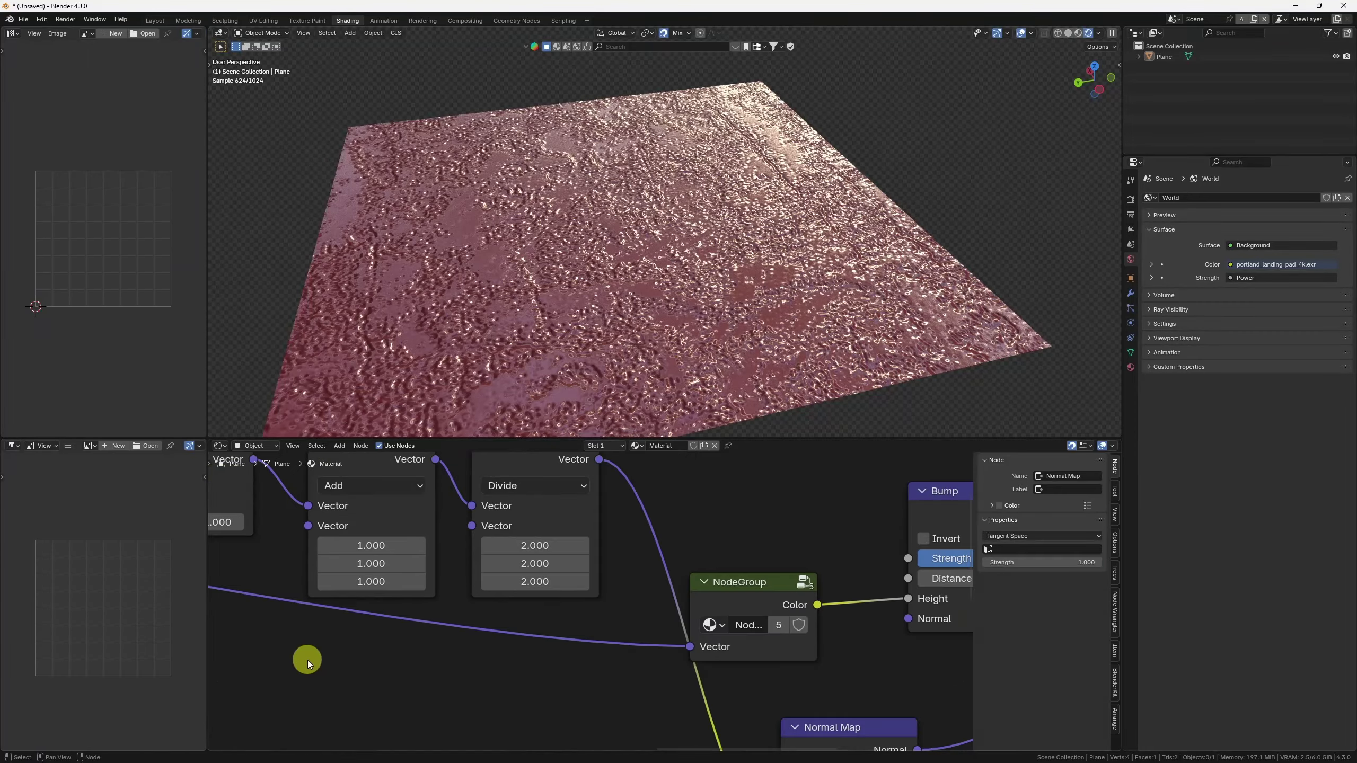
middle_click_drag(876, 598, 447, 579)
left_click_drag(527, 474, 507, 474)
left_click_drag(711, 648, 714, 649)
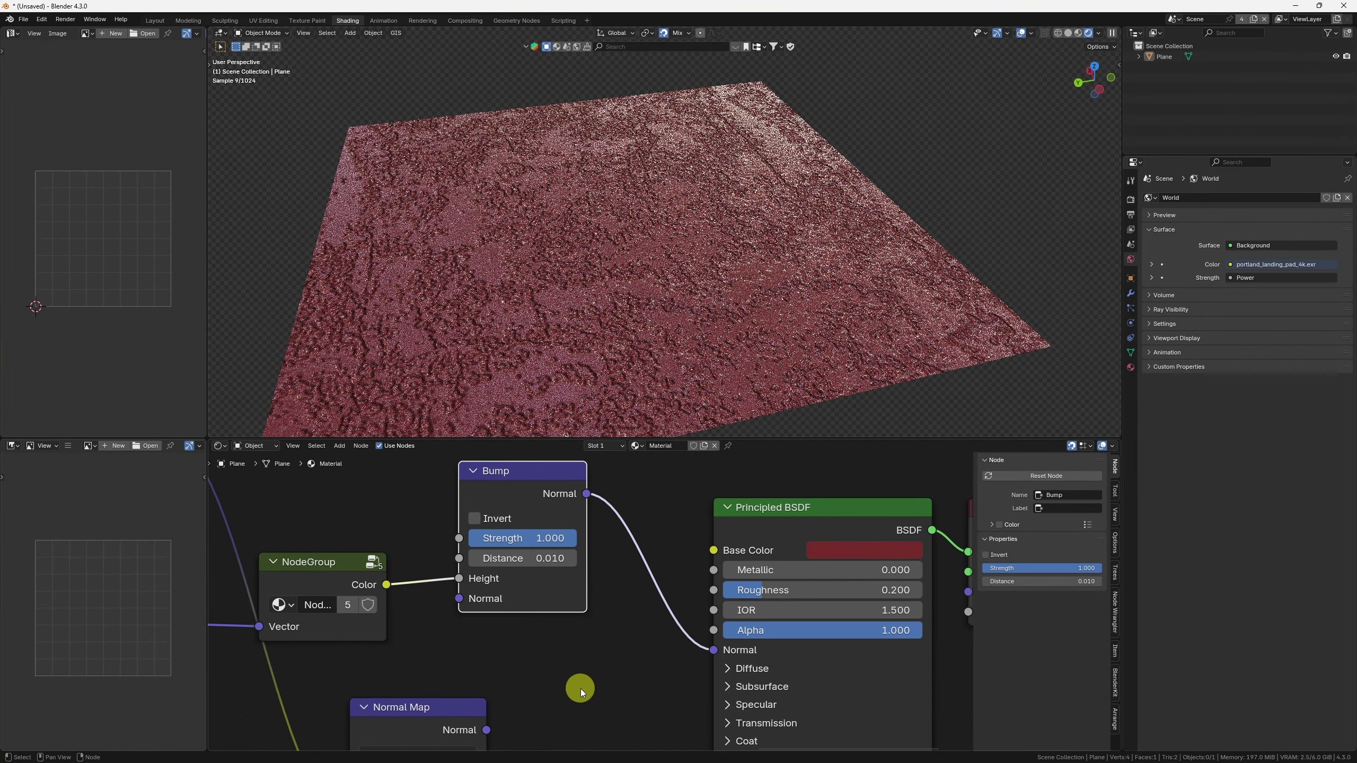
middle_click_drag(528, 691, 515, 690)
left_click_drag(507, 694, 719, 616)
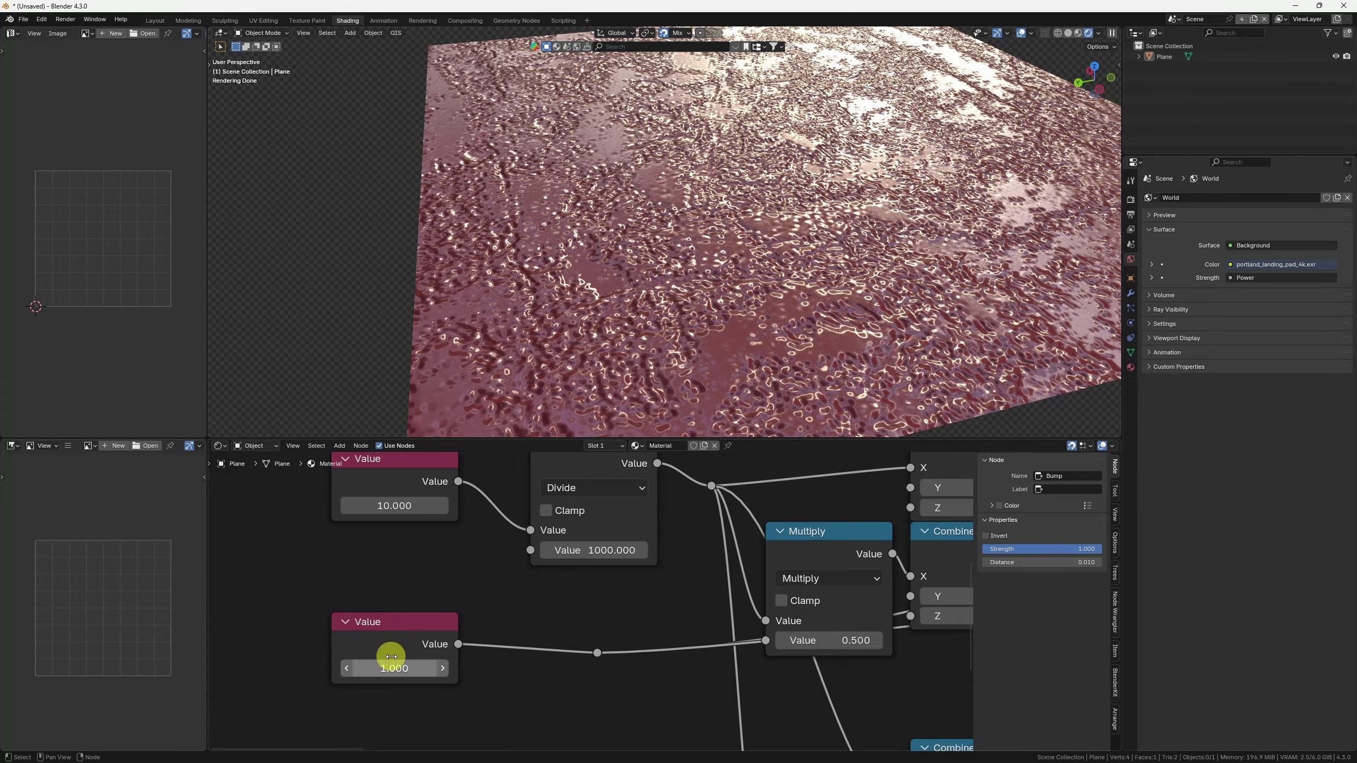
Step: Extrude the plane's face by 2000 along Z to form a solid block
middle_click_drag(822, 665, 310, 651)
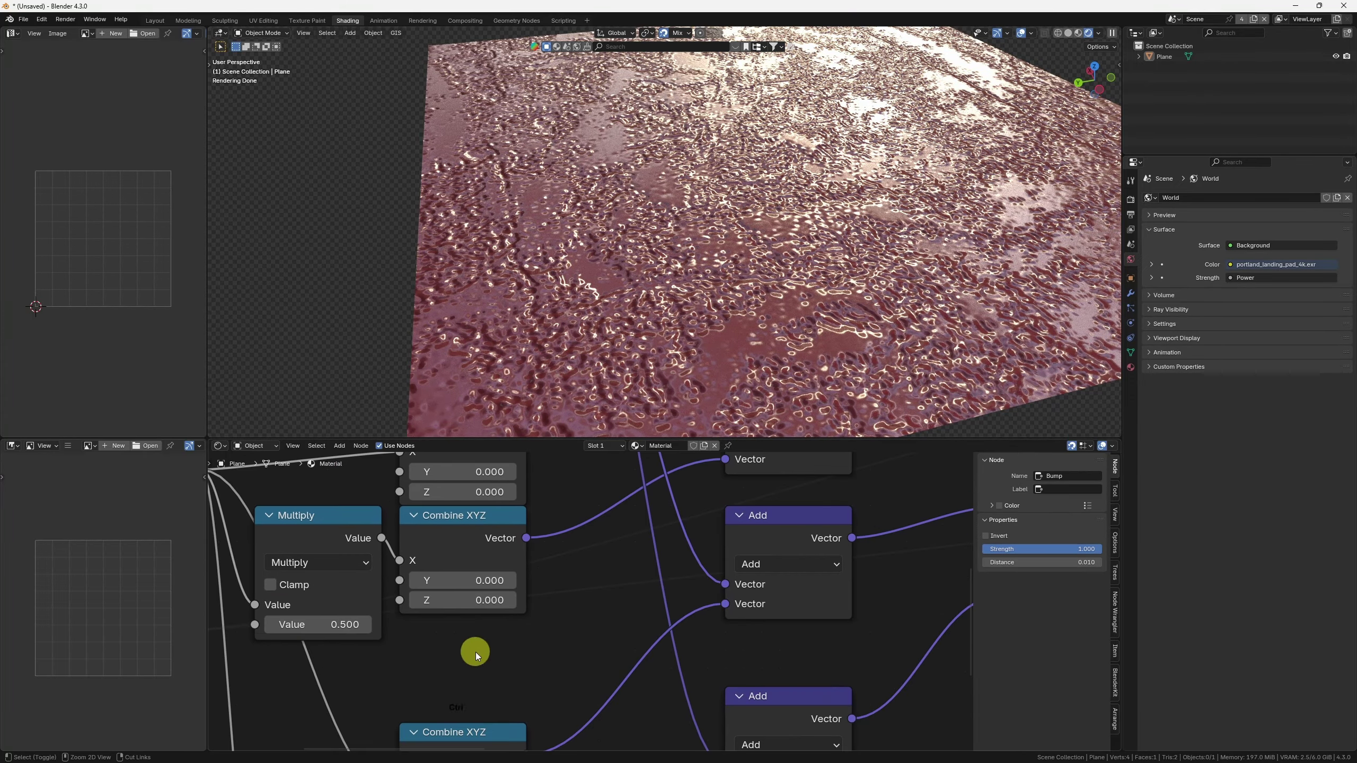
scroll(476, 652, "down", 8)
middle_click_drag(941, 614, 929, 615)
middle_click_drag(930, 616, 241, 655)
middle_click_drag(781, 316, 781, 331, "ctrl")
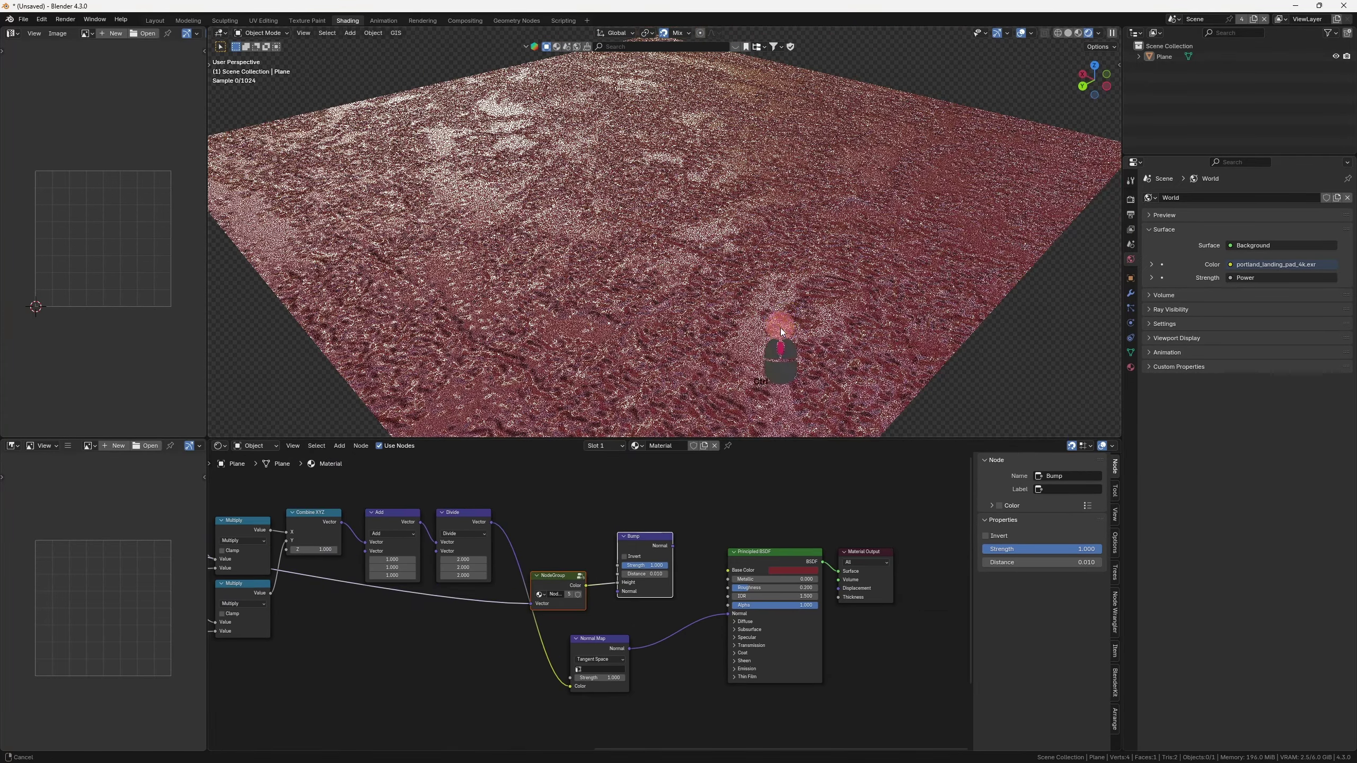
left_click_drag(781, 332, 795, 251, "ctrl")
left_click(842, 310)
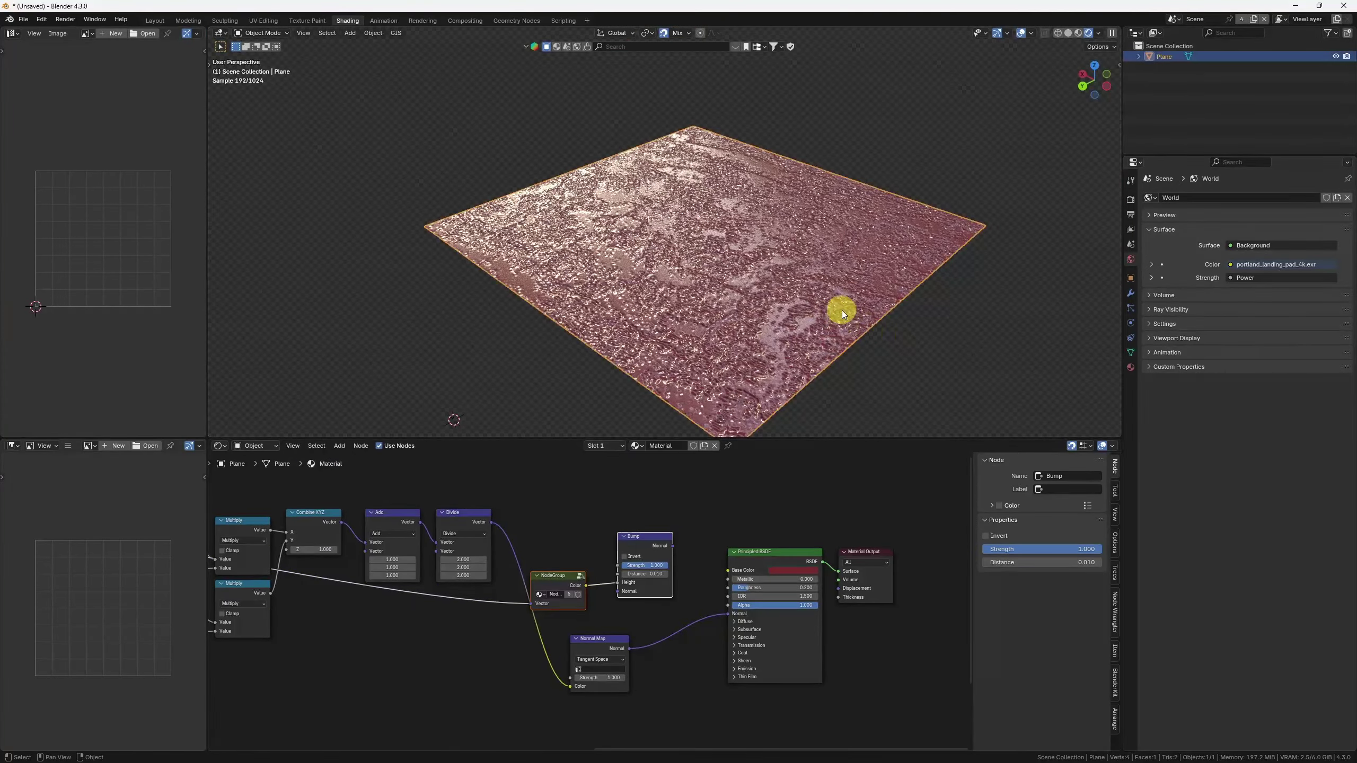
middle_click_drag(846, 327, 797, 336, "shift")
key("3")
key("e")
key("z")
key("z")
type("2000")
key("Return")
key("Tab")
key("grave")
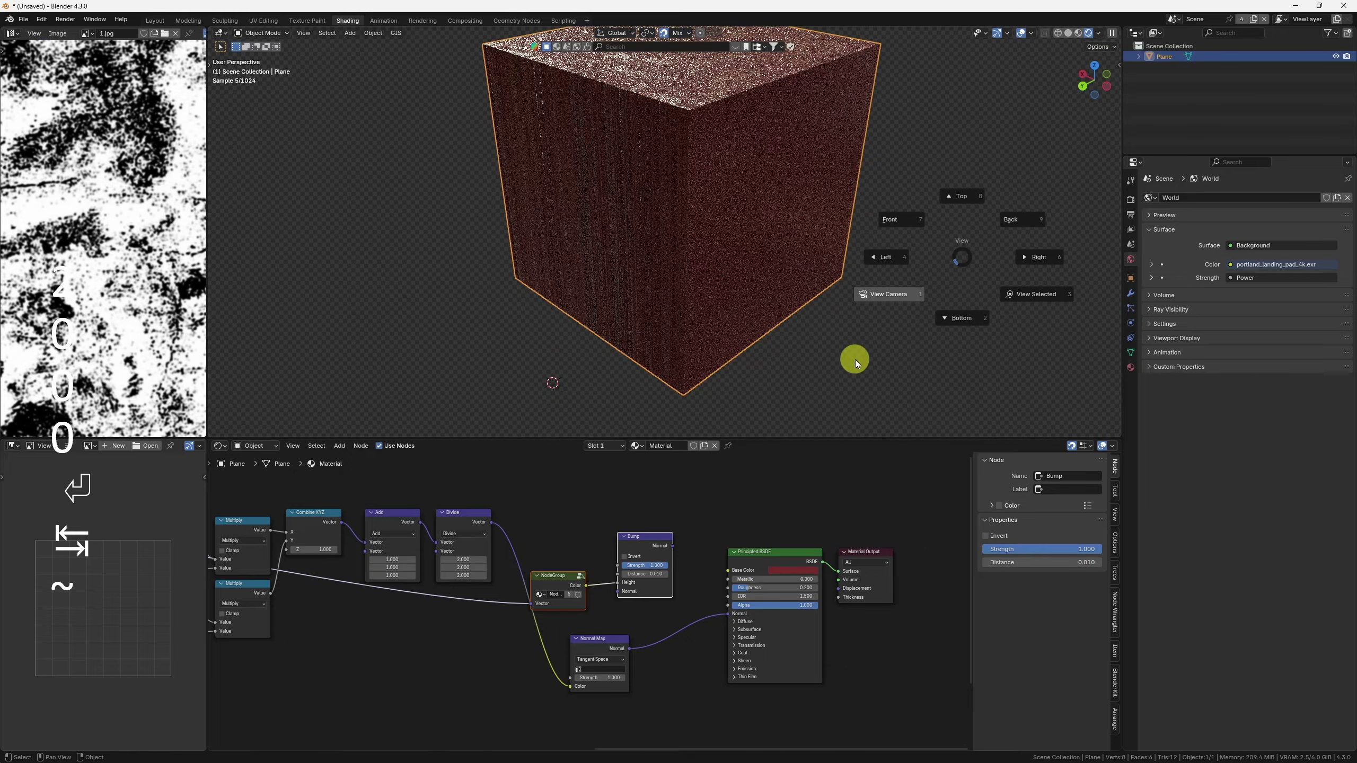
key("Tab")
left_click(818, 368)
Step: Examine the block's side faces and preview the uppermost NodeGroup's Color output directly on its surface
middle_click_drag(712, 277, 799, 357, "shift")
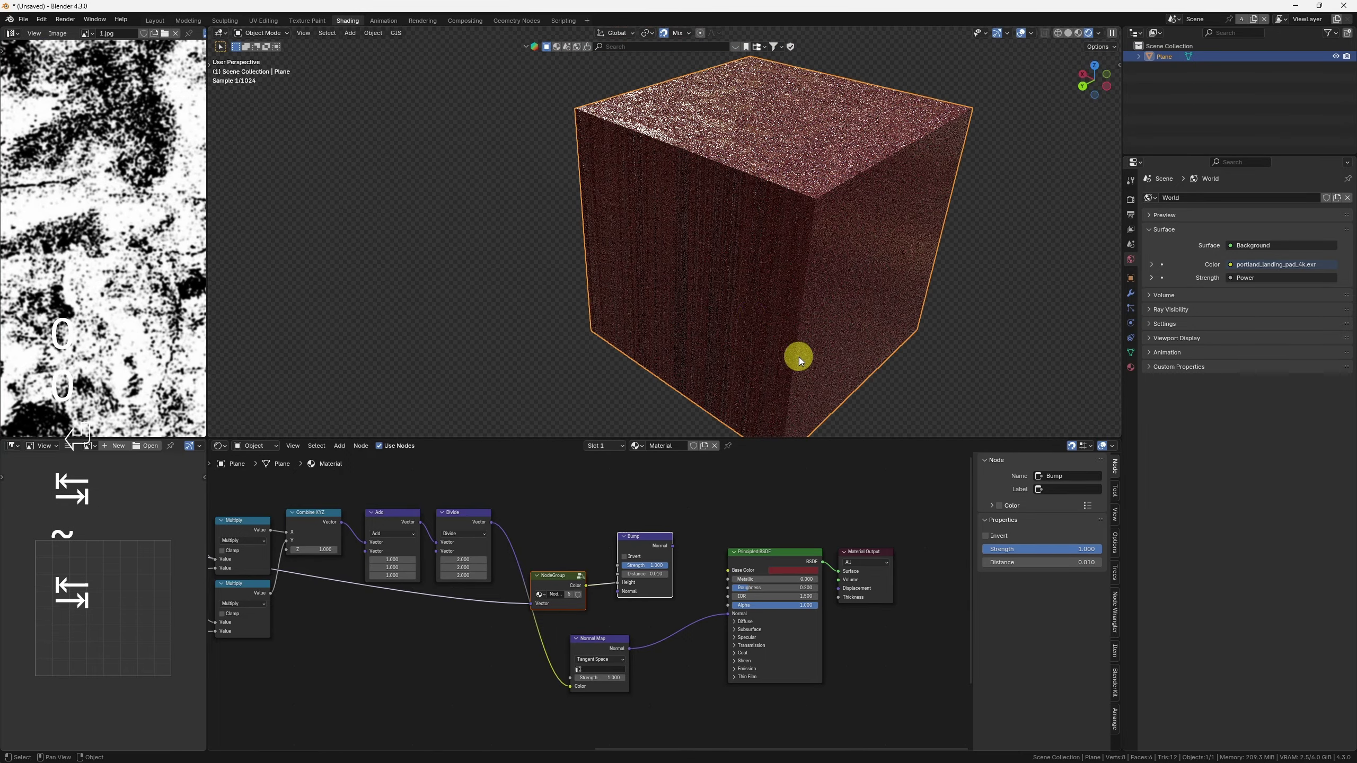
middle_click_drag(738, 317, 879, 279)
middle_click_drag(695, 377, 855, 258, "shift")
middle_click_drag(826, 304, 786, 294)
middle_click_drag(490, 627, 730, 651)
middle_click_drag(501, 581, 696, 616)
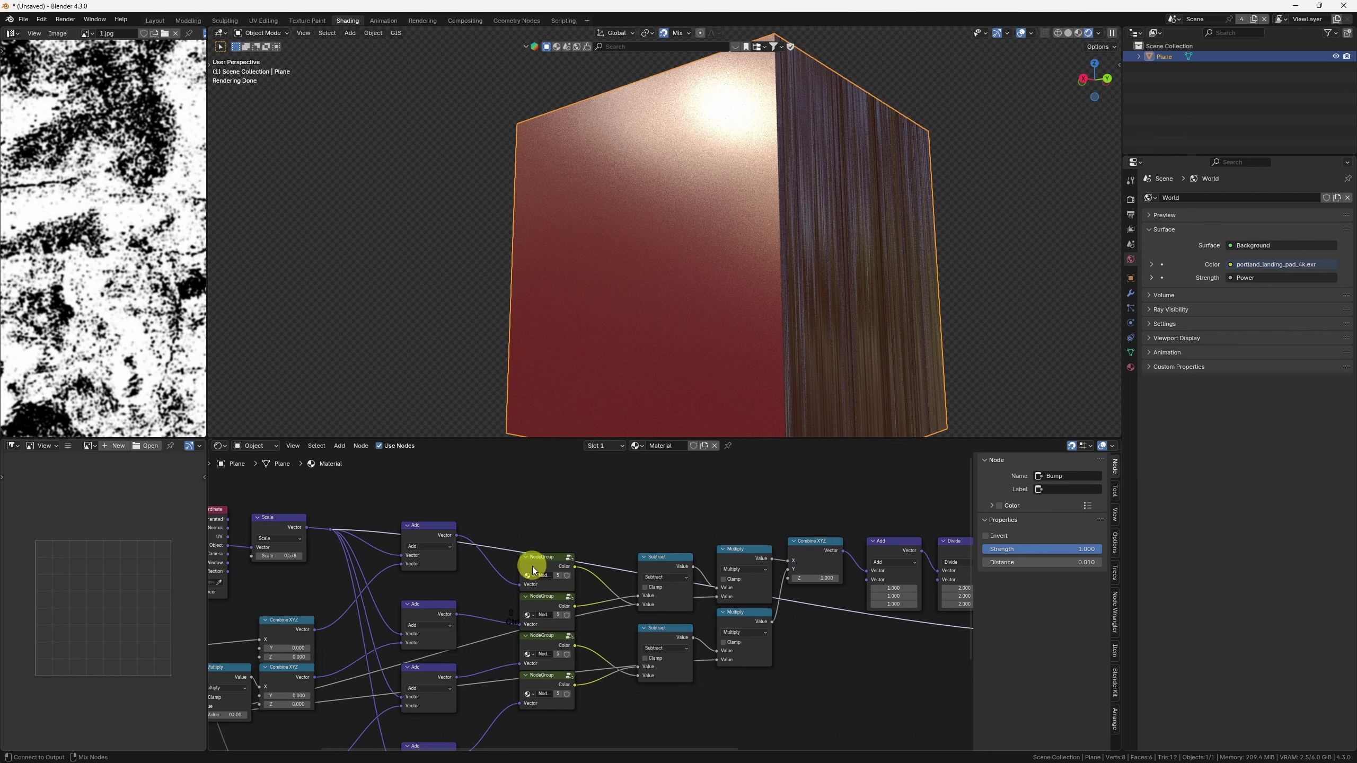
left_click(488, 590, "ctrl+shift")
middle_click_drag(433, 651, 662, 599)
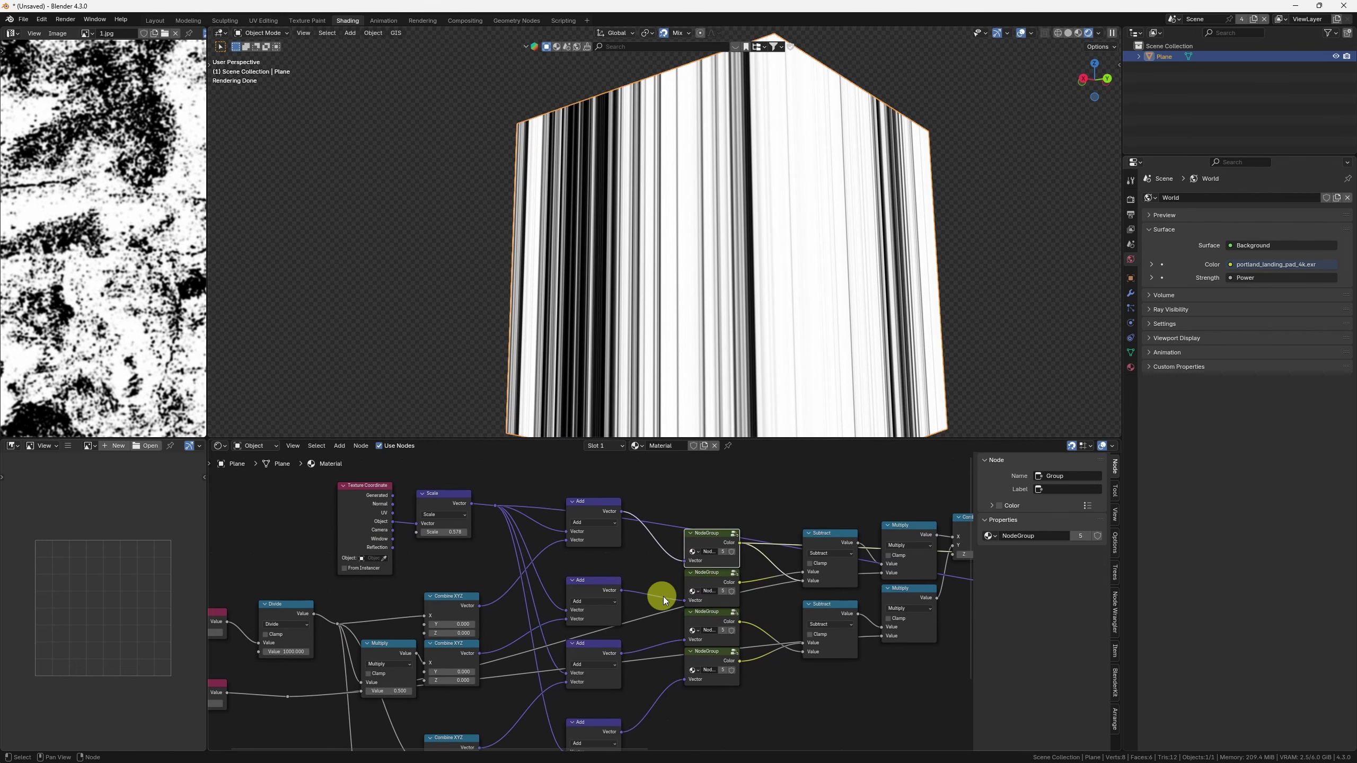
middle_click_drag(412, 612, 476, 508)
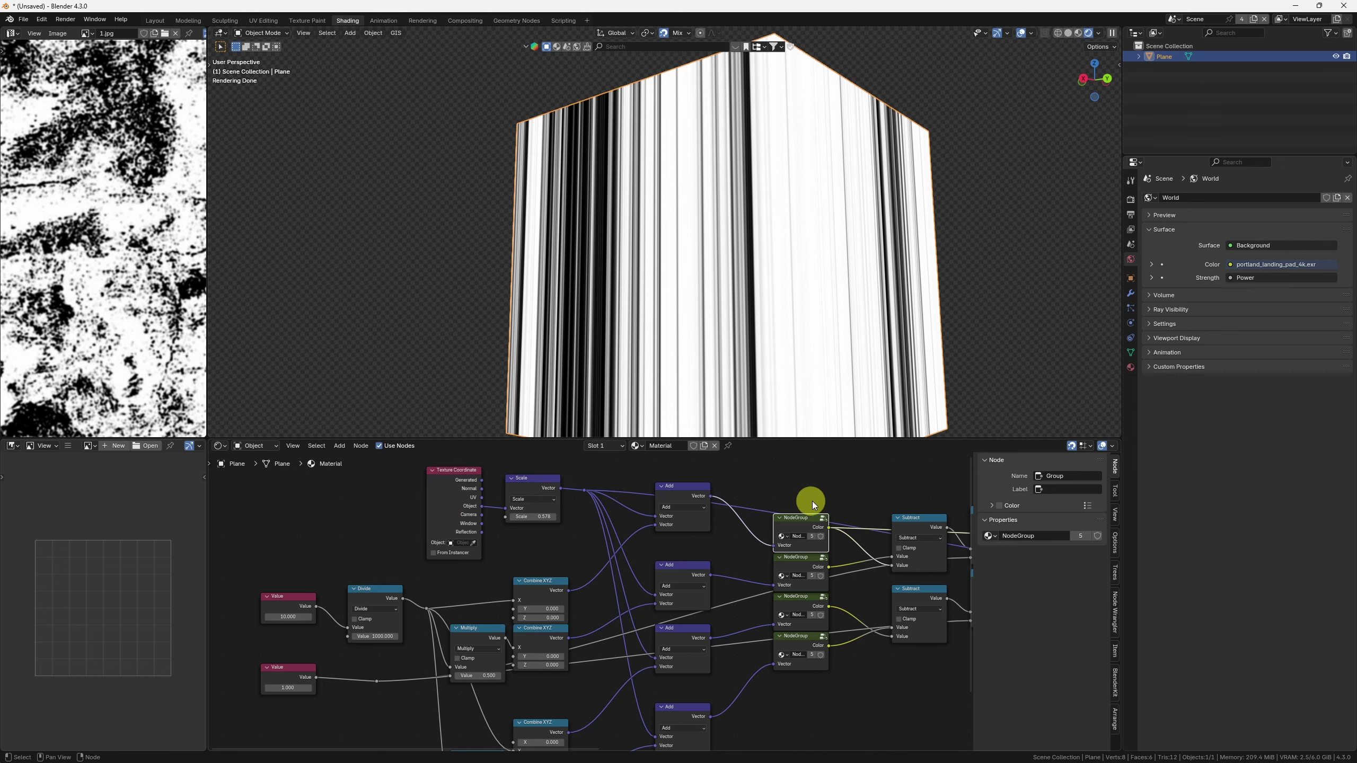
Step: Connect the Texture Coordinate node's UV output to the Scale node's Vector input
left_click_drag(799, 543, 795, 535)
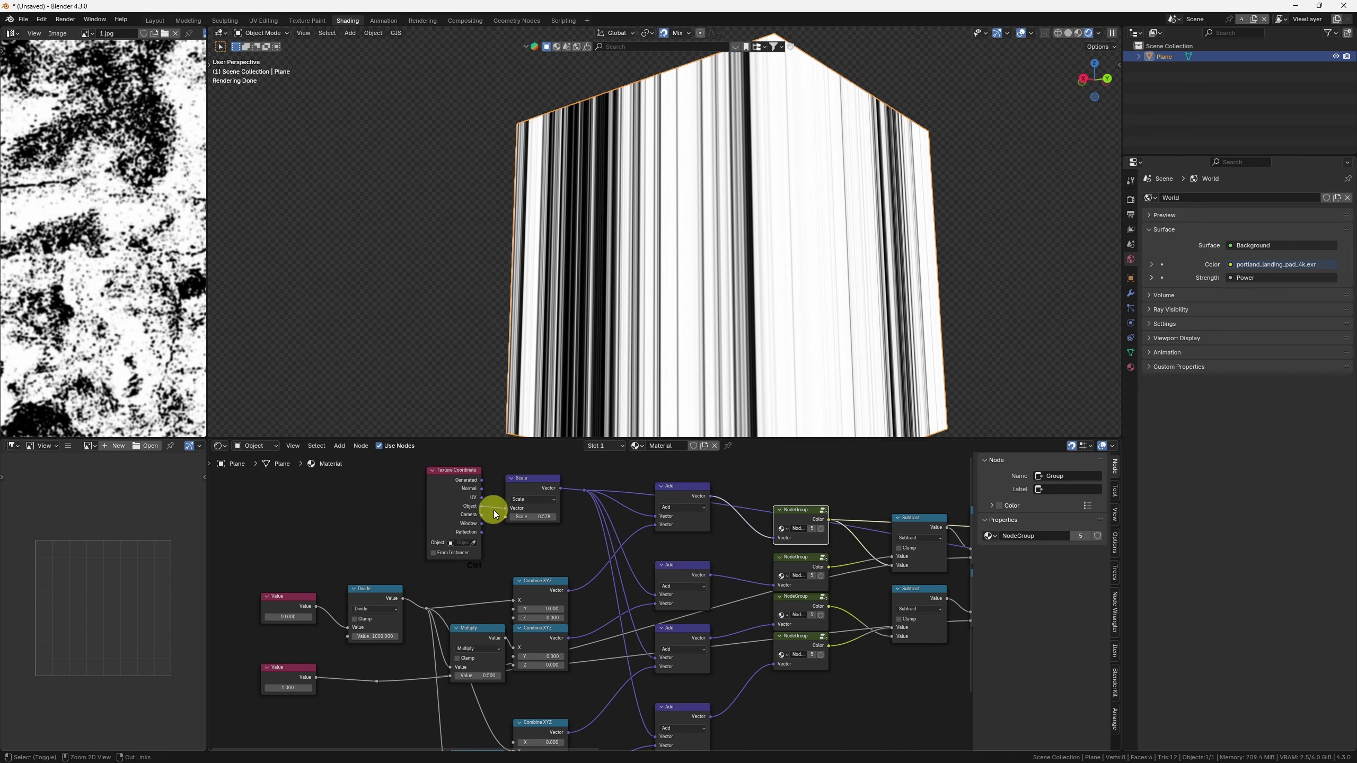
middle_click_drag(494, 510, 502, 592, "ctrl")
left_click_drag(471, 522, 519, 542)
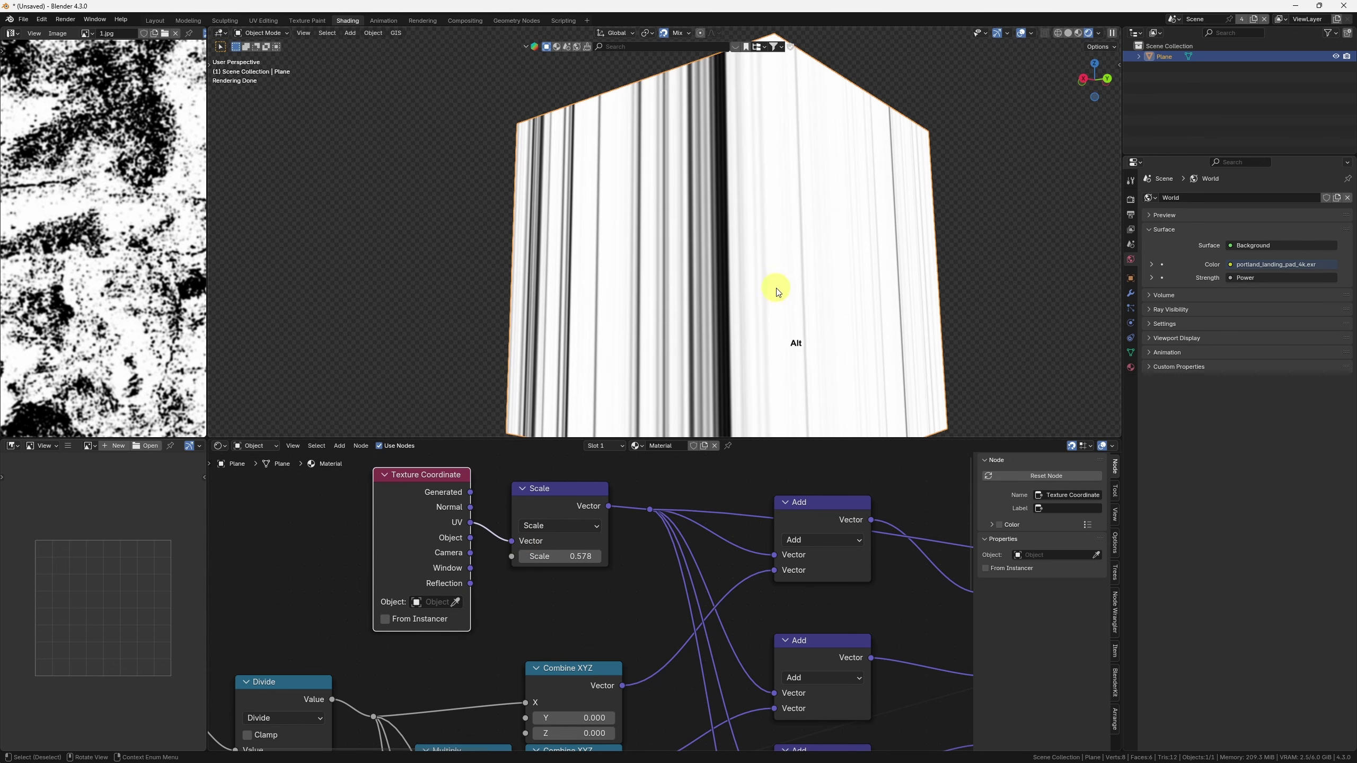
middle_click_drag(776, 289, 761, 328, "alt")
key("3")
key("ctrl+a")
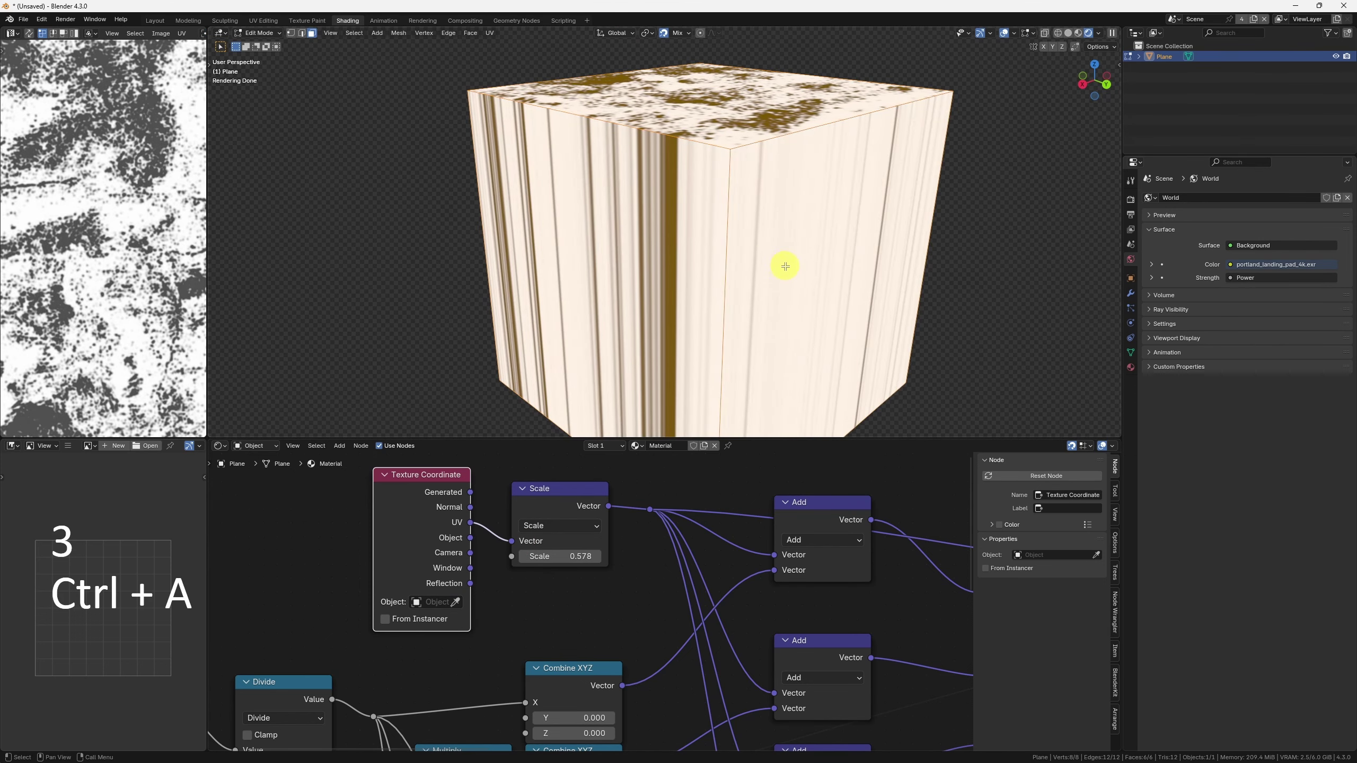
key("u")
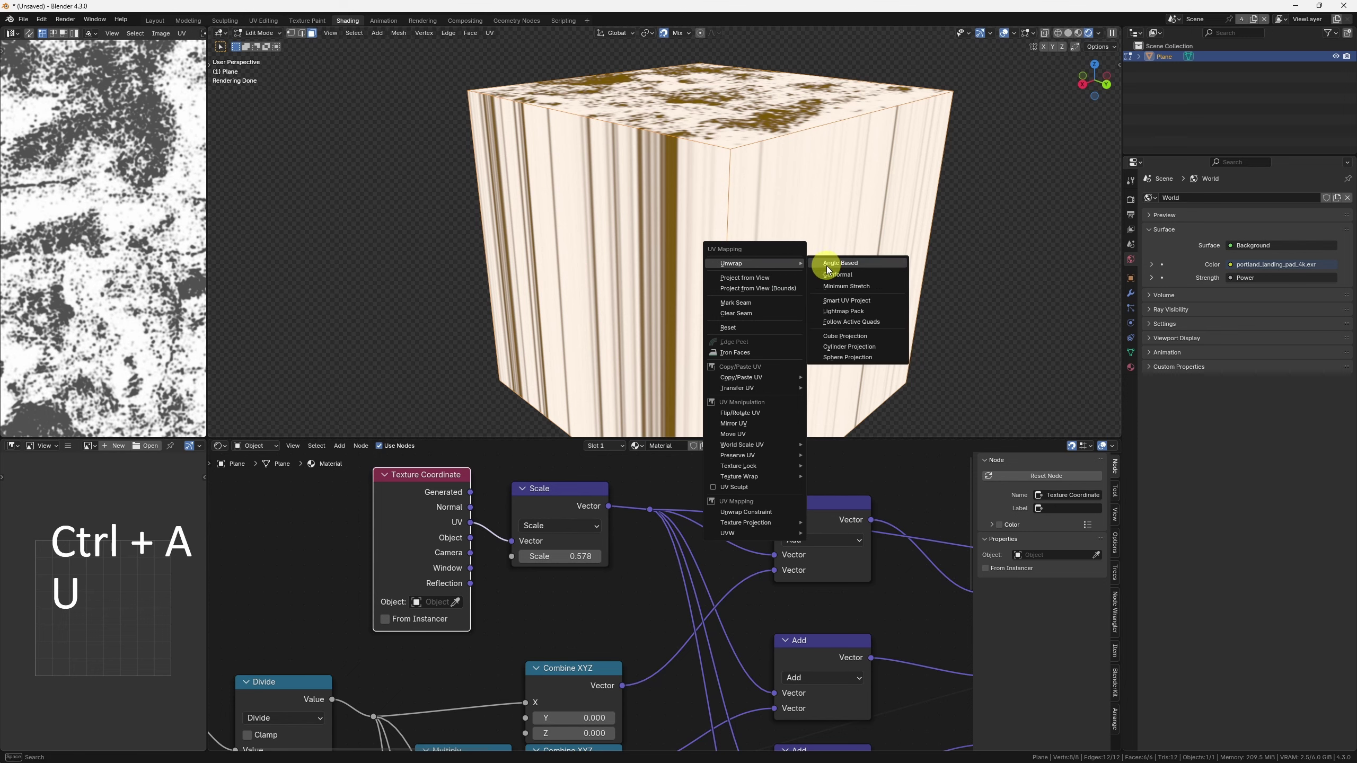
key("Escape")
key("Tab")
Step: Add a Box Vector group with X and Y sizes of 2000, feeding the Scale node's Vector, and delete the Texture Coordinate node
scroll(584, 596, "left", 5)
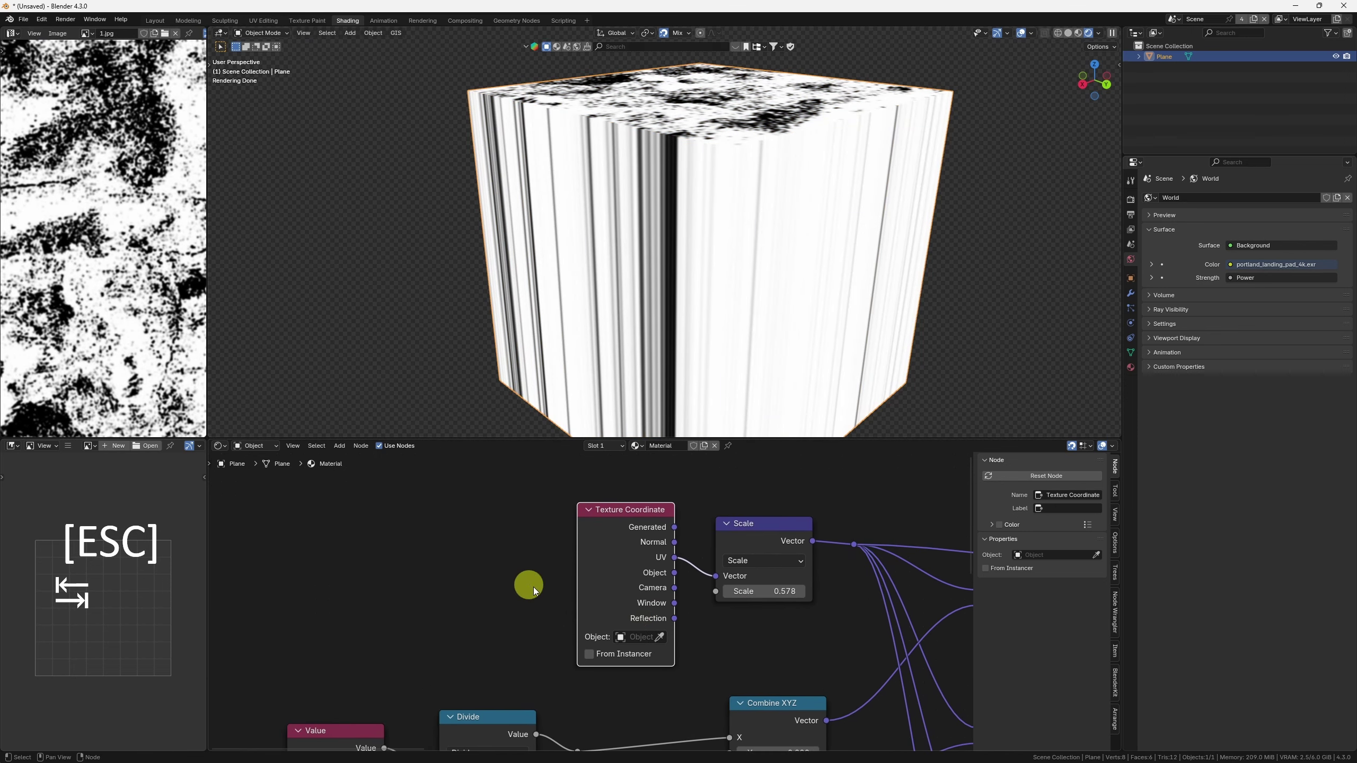
key("shift+a")
type("box")
key("Return")
left_click(380, 556)
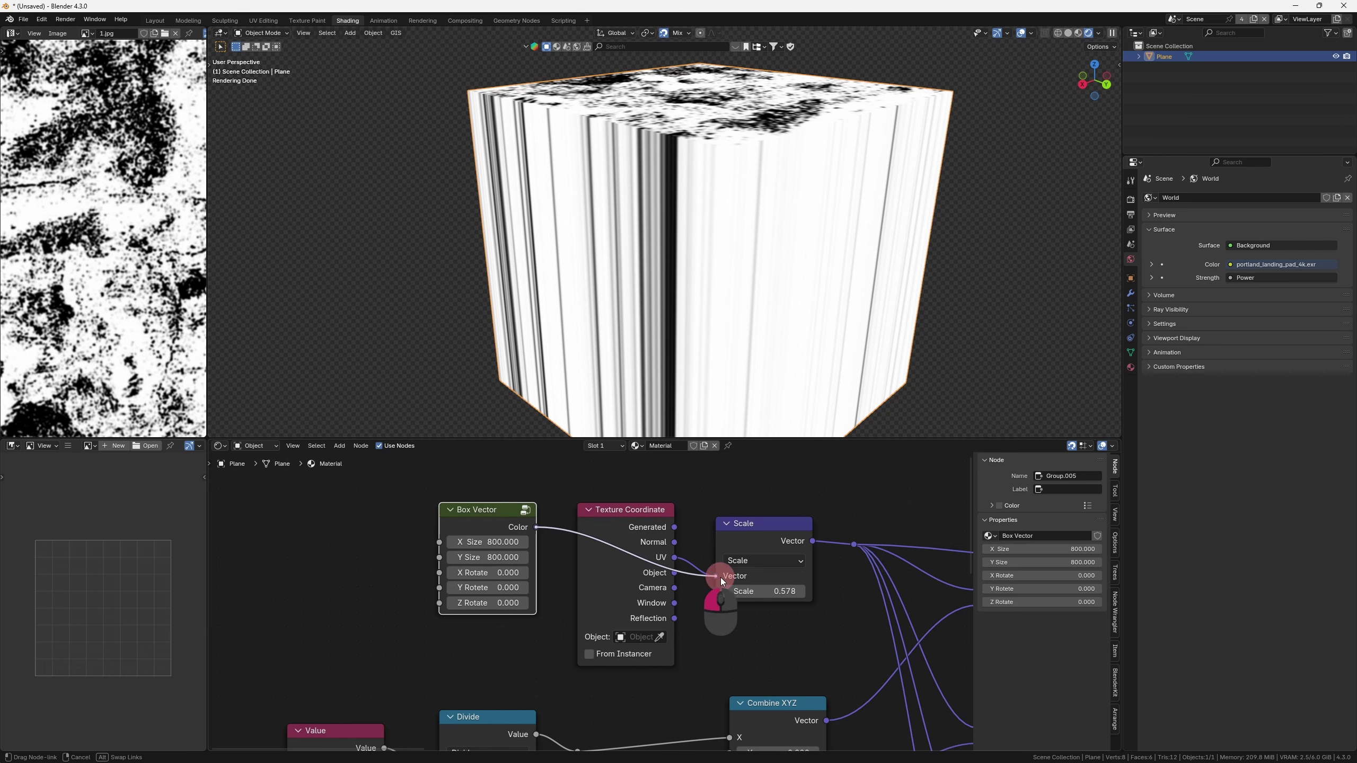
left_click_drag(721, 579, 720, 578)
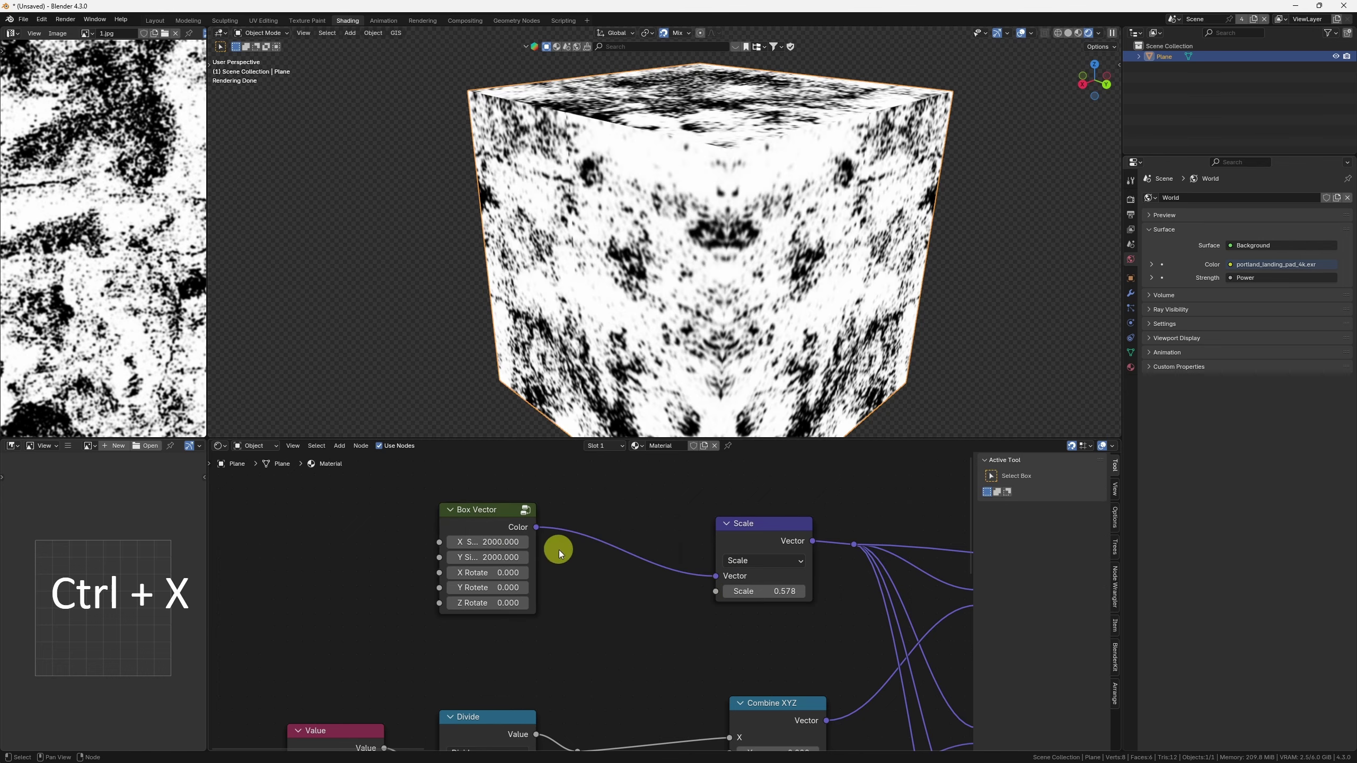
left_click_drag(500, 518, 597, 519)
Step: Set the Scale node's scale factor to 1
middle_click_drag(791, 292, 672, 293)
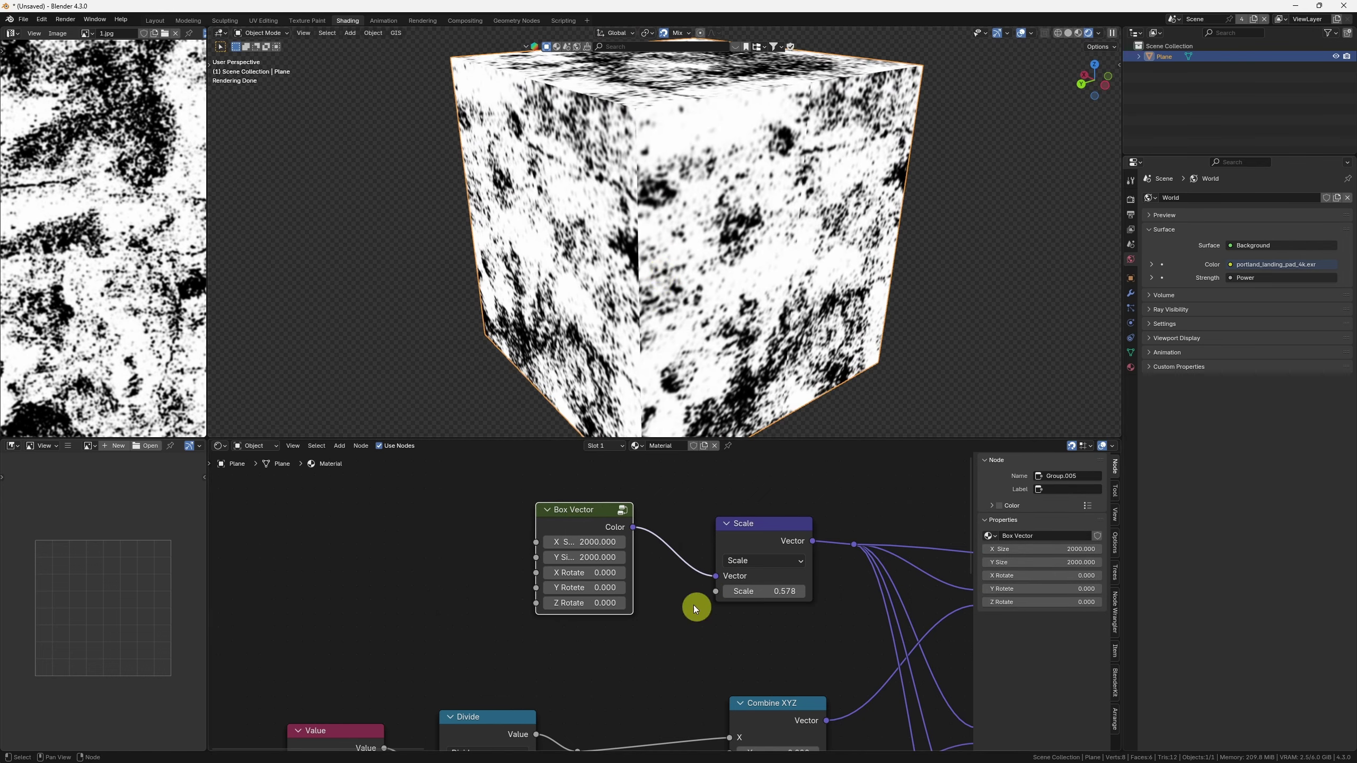
middle_click_drag(696, 609, 570, 594)
left_click(640, 578)
type("1")
key("Return")
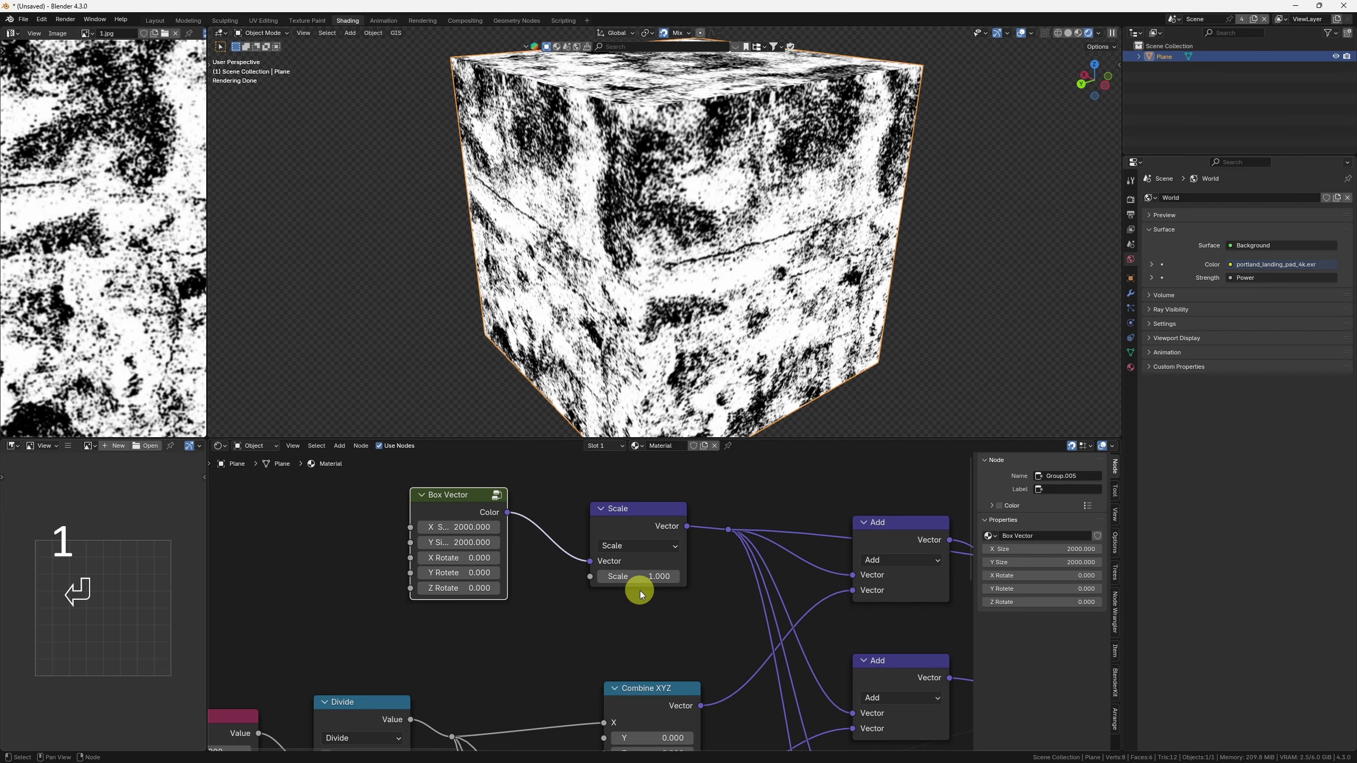
middle_click_drag(706, 255, 655, 205)
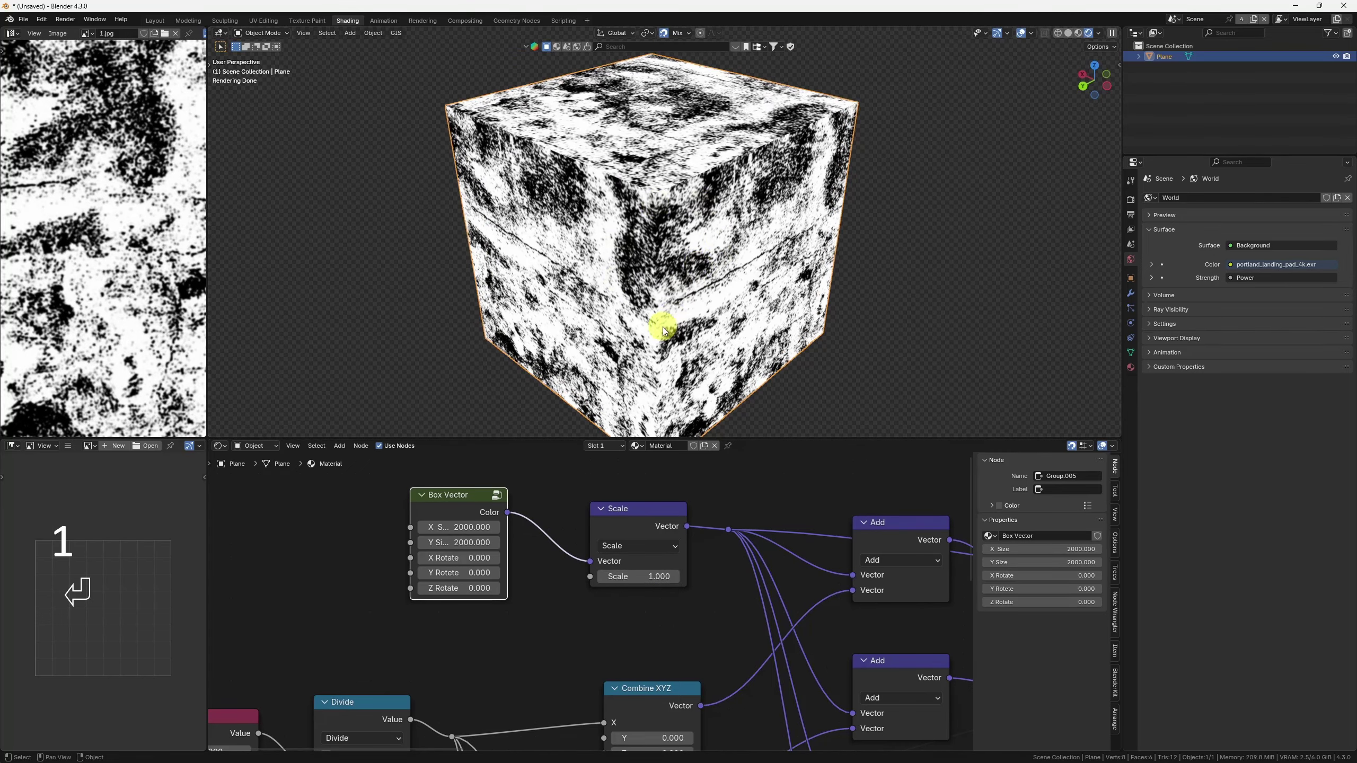
Step: Apply the UVW Box mapping to all faces of the block
middle_click_drag(664, 331, 694, 316)
key("Tab")
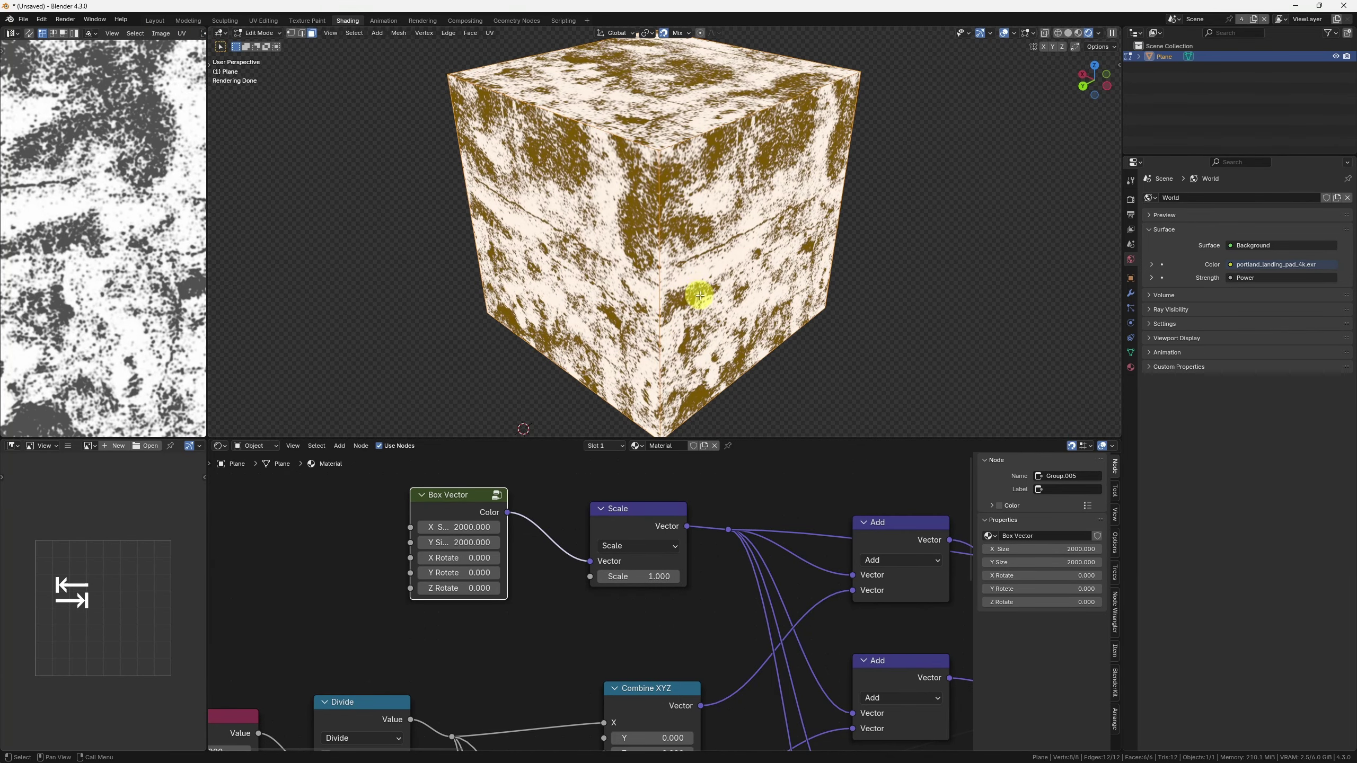
key("u")
mouse_move(704, 570)
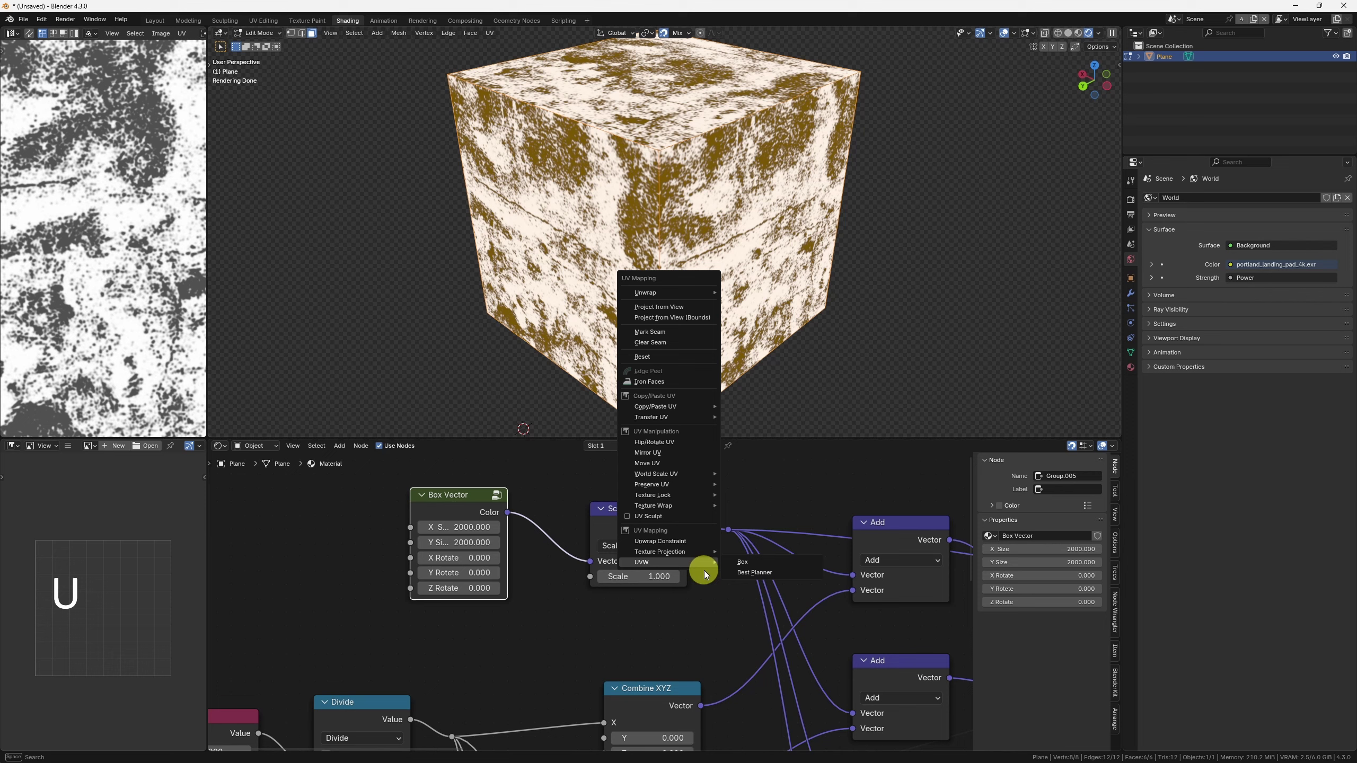
left_click(759, 563)
key("Tab")
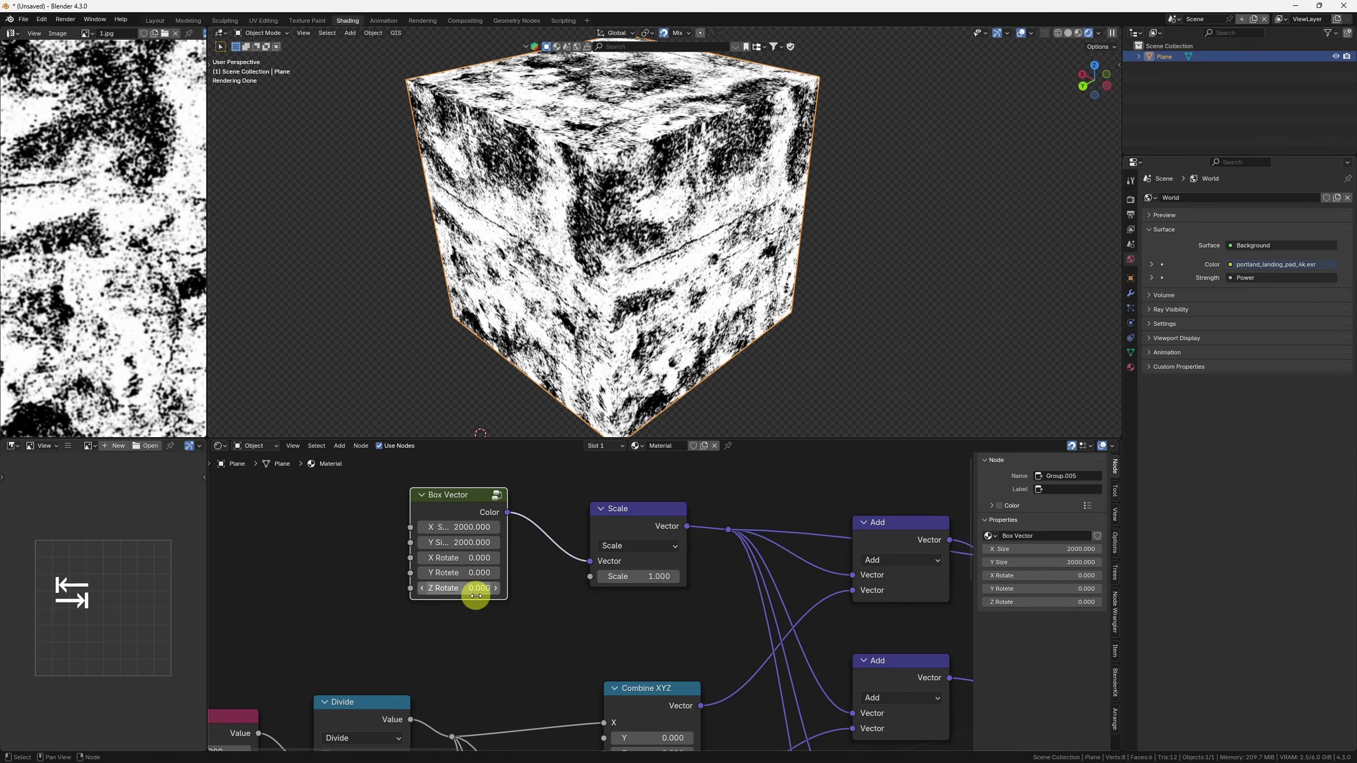
Step: Preview the Box Vector node's Color output on the block and return the Material Output's Surface to the Principled BSDF
left_click_drag(463, 505, 475, 518)
left_click(473, 517, "ctrl+shift")
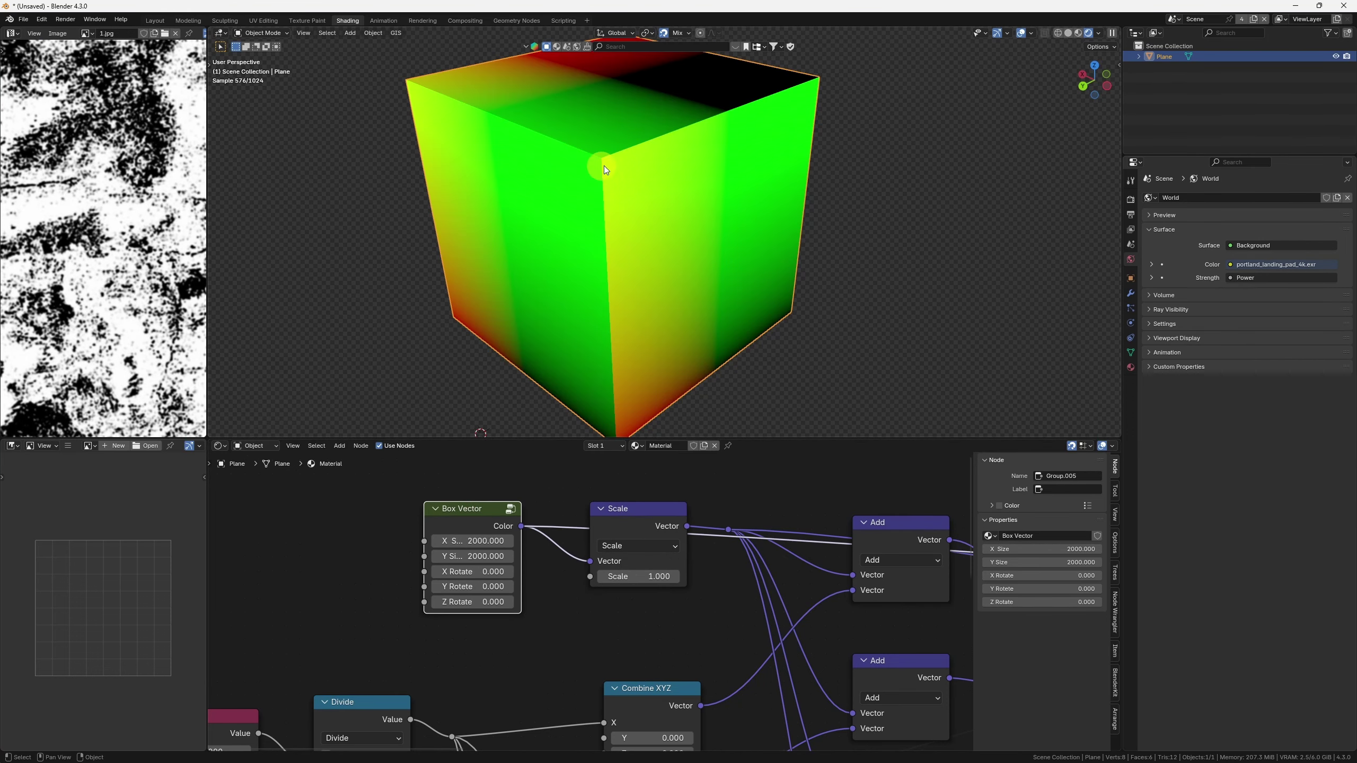
middle_click_drag(677, 608, 620, 632)
scroll(621, 633, "down", 2)
middle_click_drag(717, 593, 230, 668)
left_click(688, 550, "ctrl+shift")
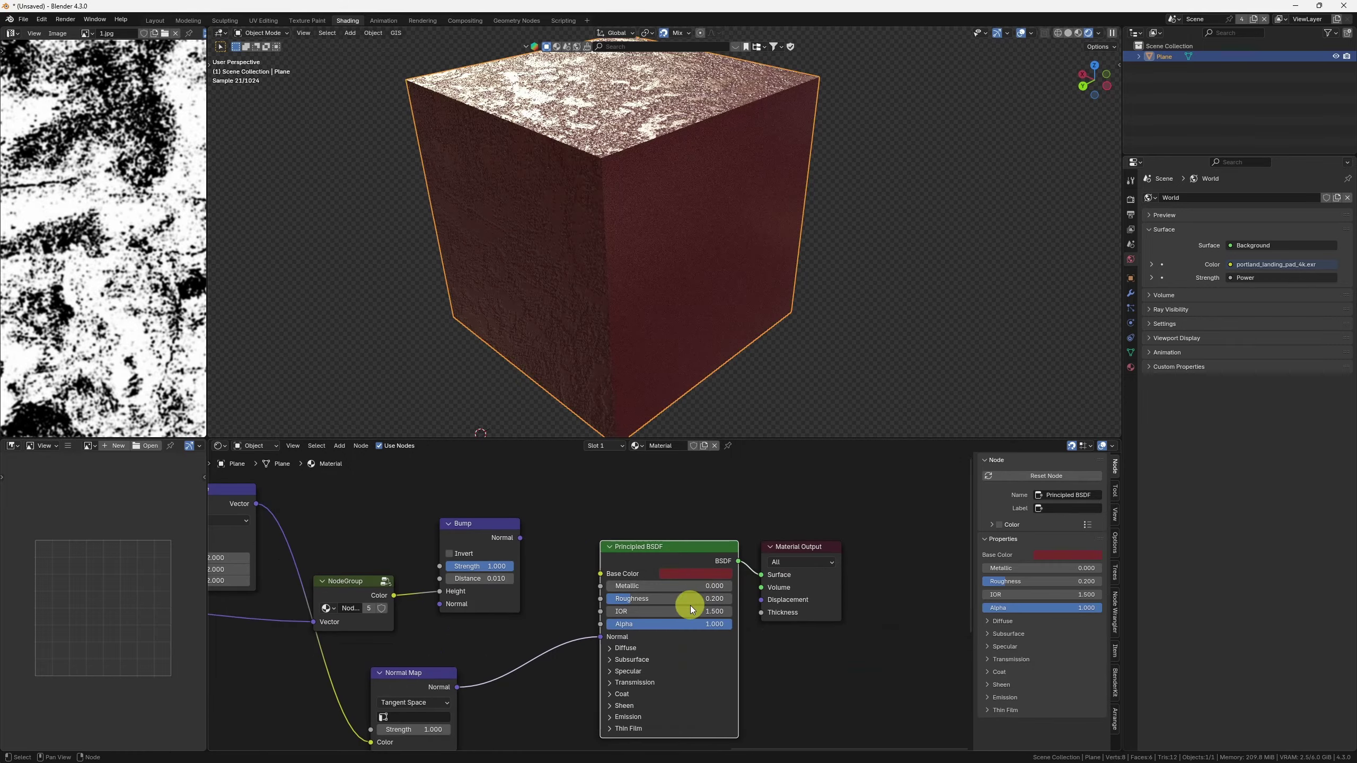
middle_click_drag(608, 323, 687, 264, "alt")
middle_click_drag(551, 324, 323, 280, "alt")
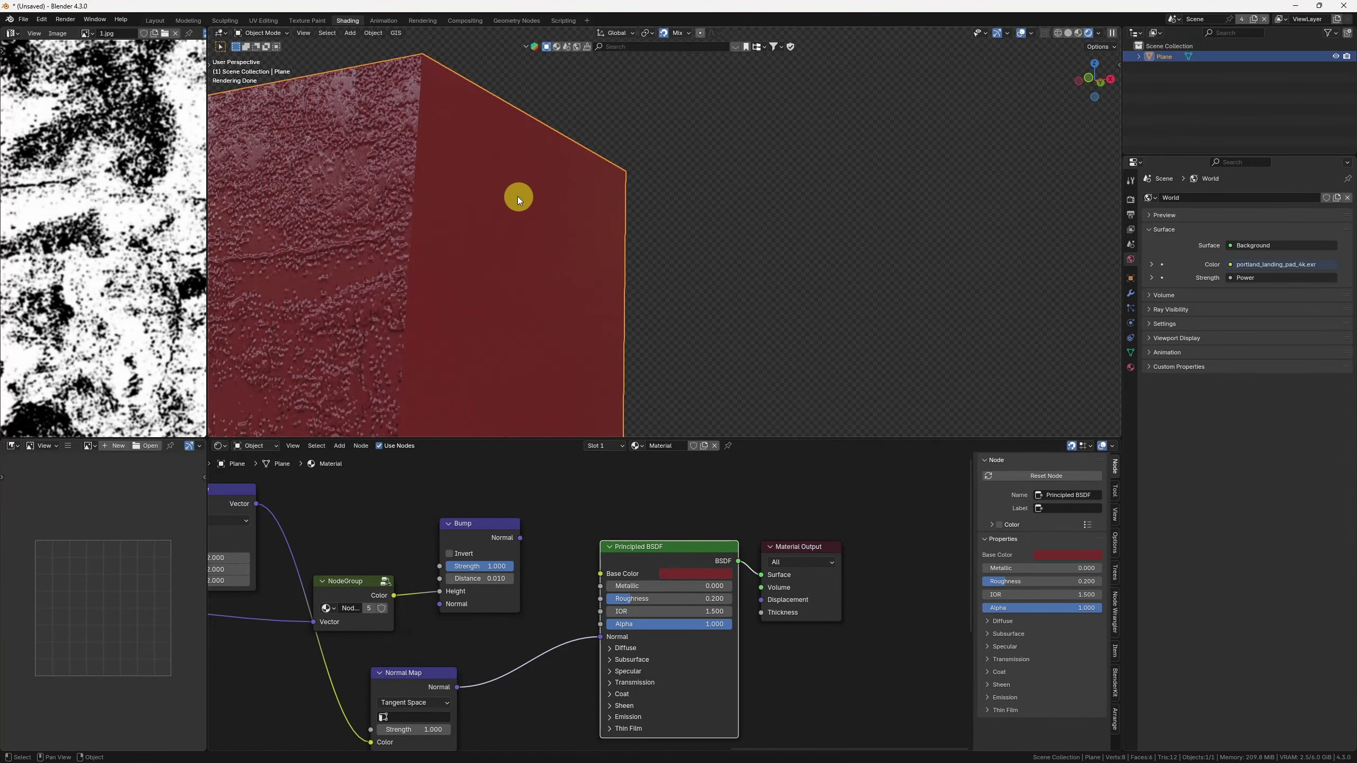
Step: Move the Bump node and the NodeGroup feeding it below the normal-calculation node chain
middle_click_drag(538, 609, 596, 564)
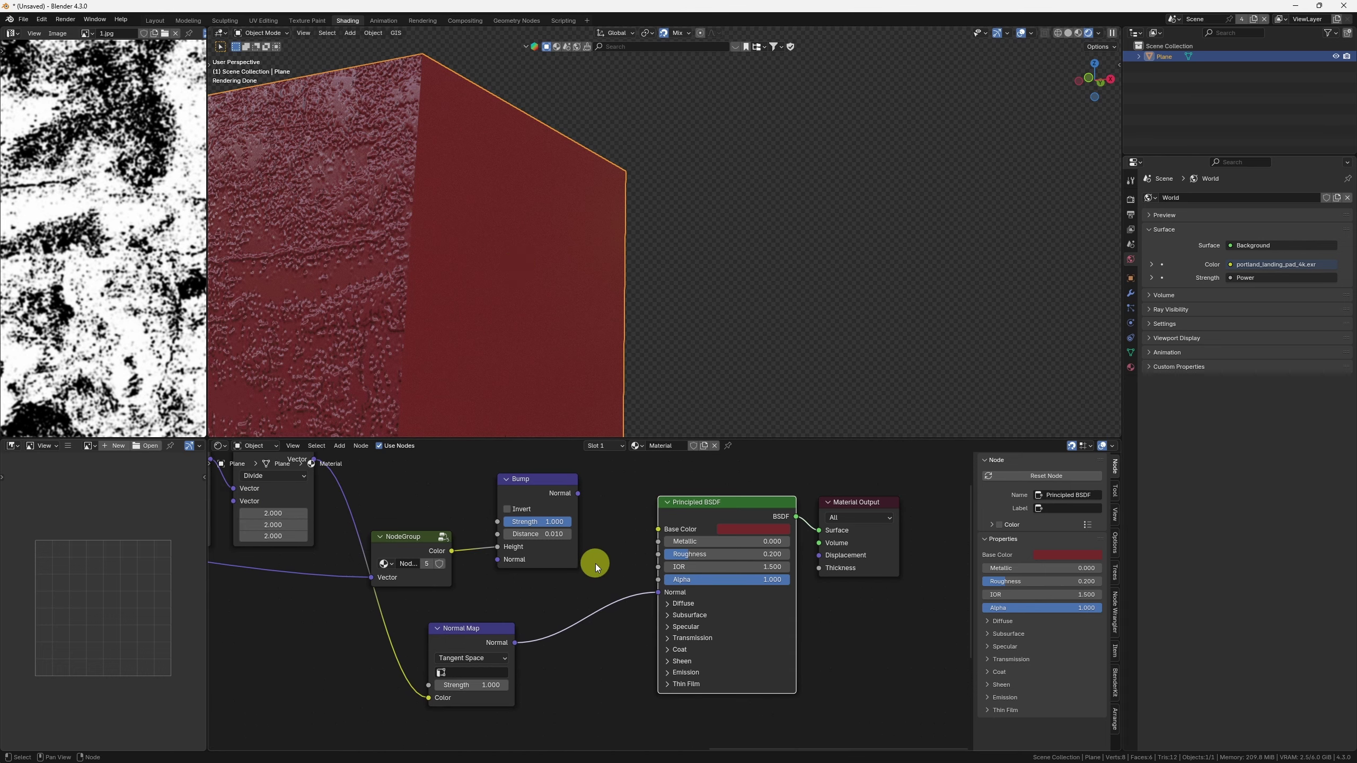
middle_click_drag(506, 586, 582, 564)
left_click_drag(664, 515, 479, 577)
middle_click_drag(582, 547, 646, 507)
key("g")
left_click(369, 672)
Step: Place the Normal Map node in line after the Divide node and delete the Bump node with the NodeGroup feeding it
left_click_drag(526, 593, 593, 645)
key("g")
left_click(589, 493)
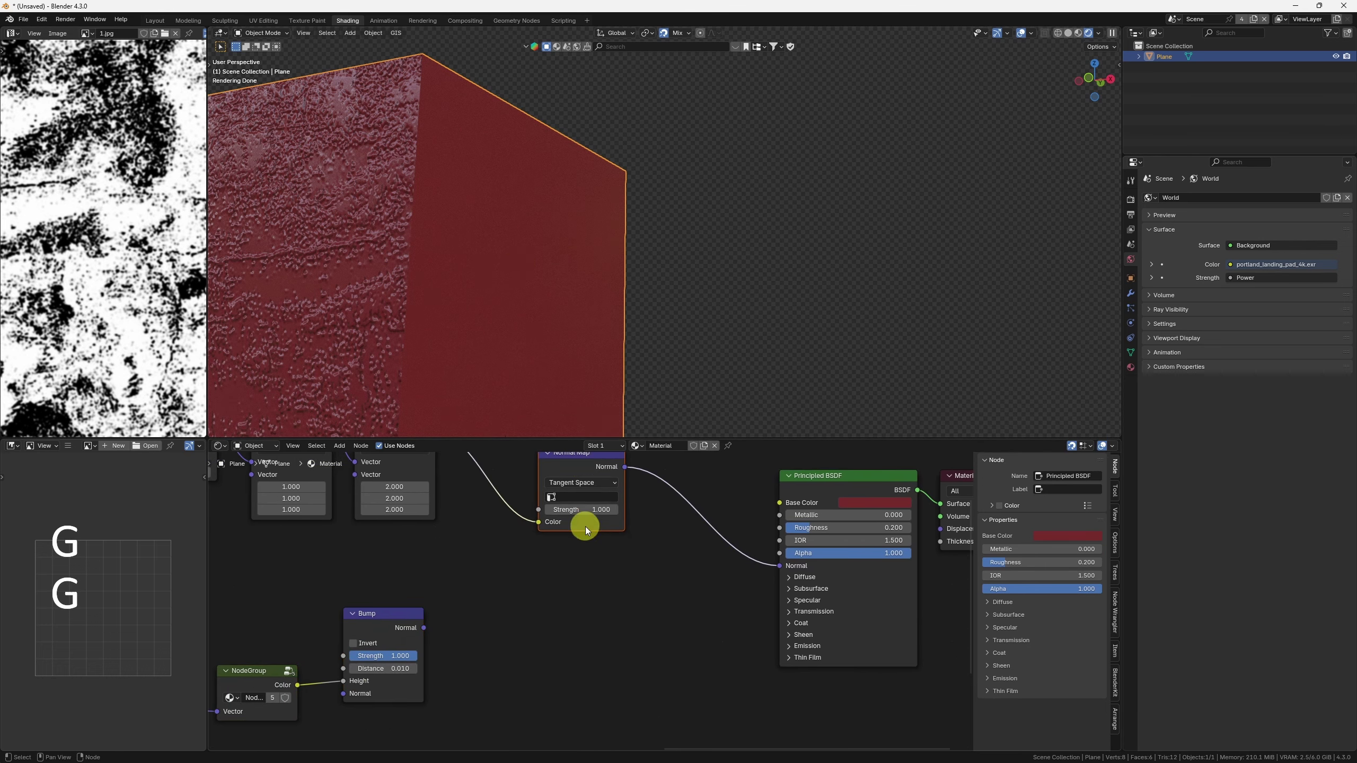
middle_click_drag(584, 525, 590, 646)
key("g")
left_click(588, 616)
key("ctrl+x")
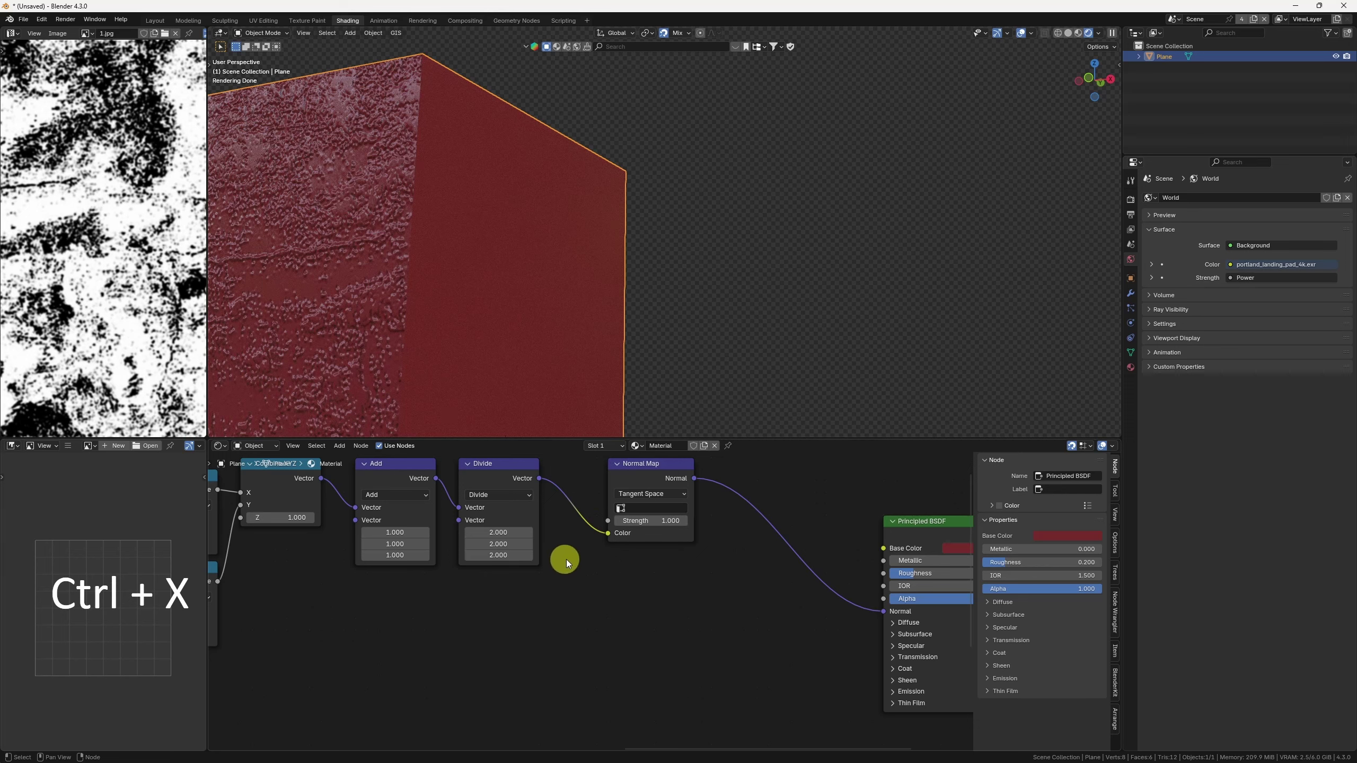
Step: Preview the Divide node's Vector output on the block and return the Material Output's Surface to the Principled BSDF
middle_click_drag(647, 475, 720, 490)
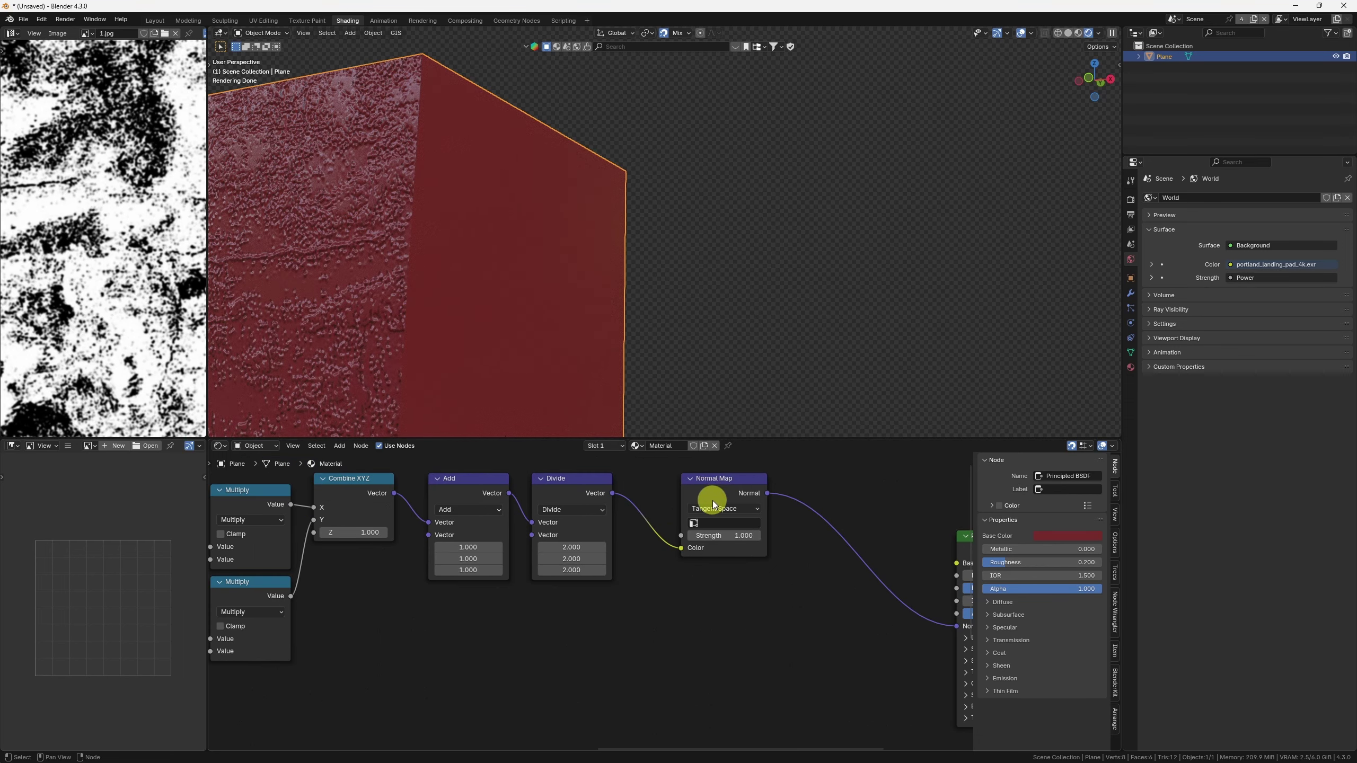
left_click(591, 497, "ctrl+shift")
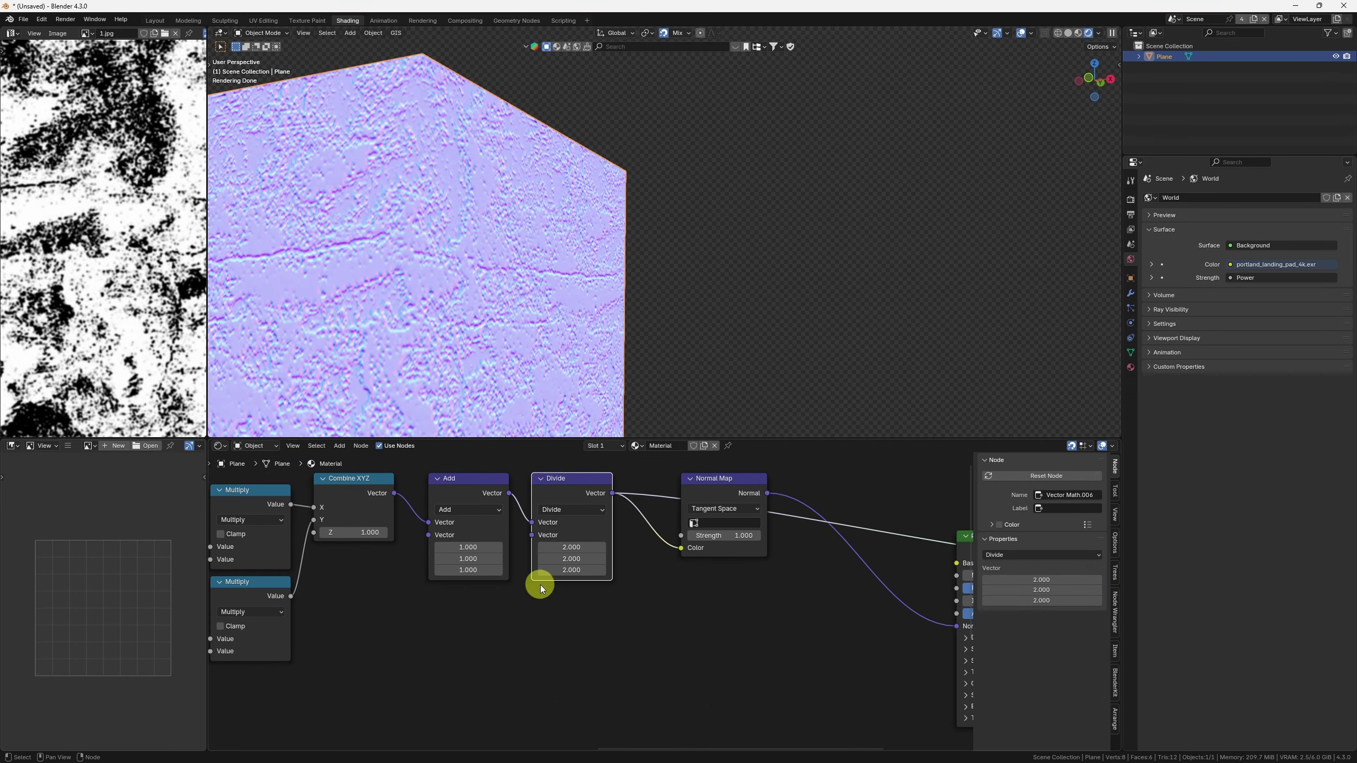
middle_click_drag(695, 525, 565, 533)
left_click(601, 490)
left_click(908, 547, "ctrl+shift")
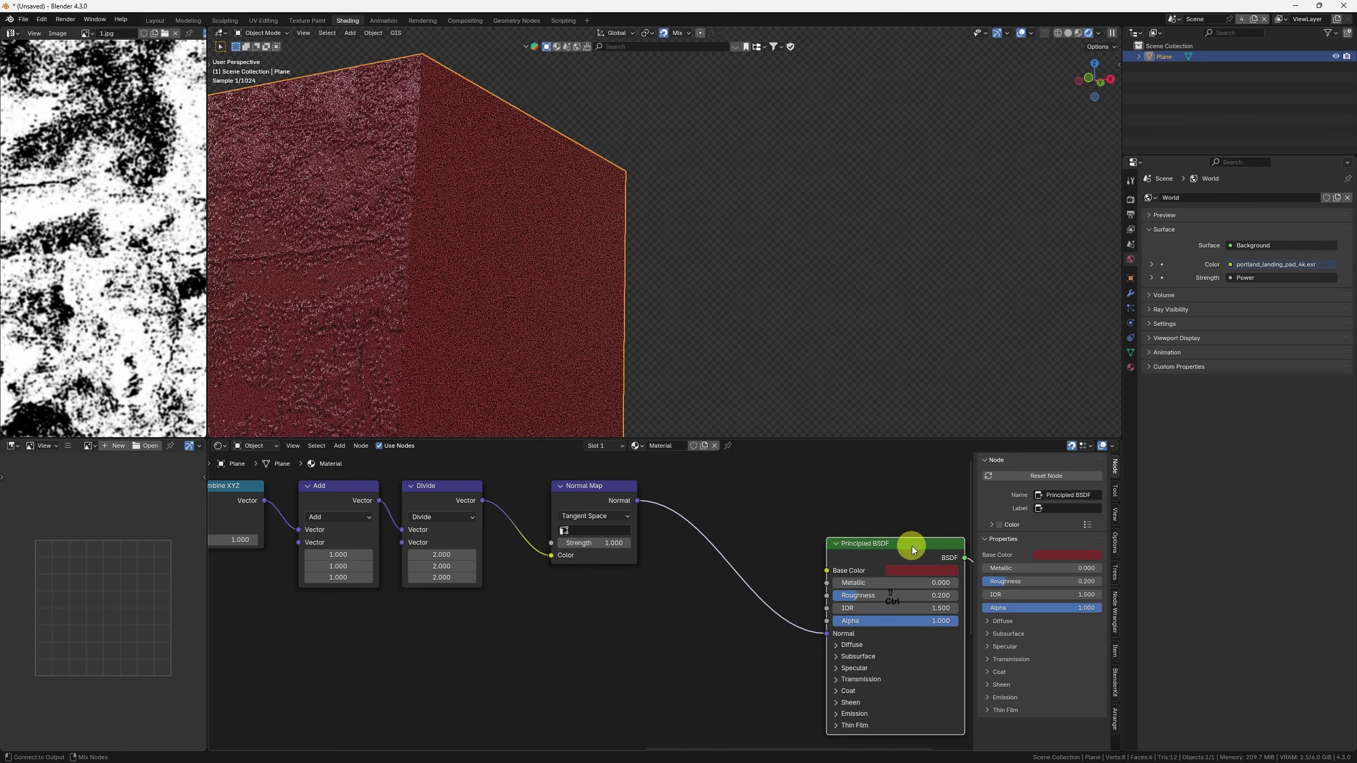
middle_click_drag(326, 206, 432, 215, "shift")
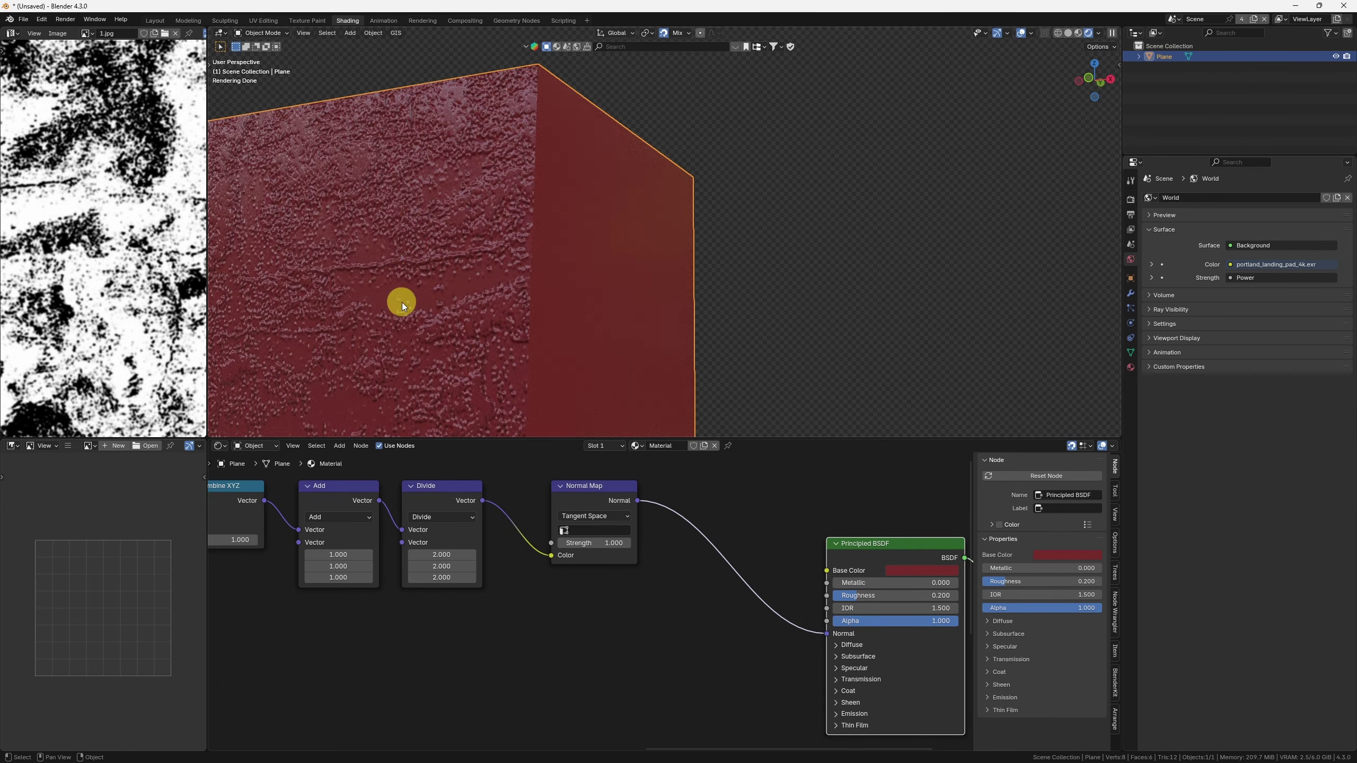
left_click(604, 489)
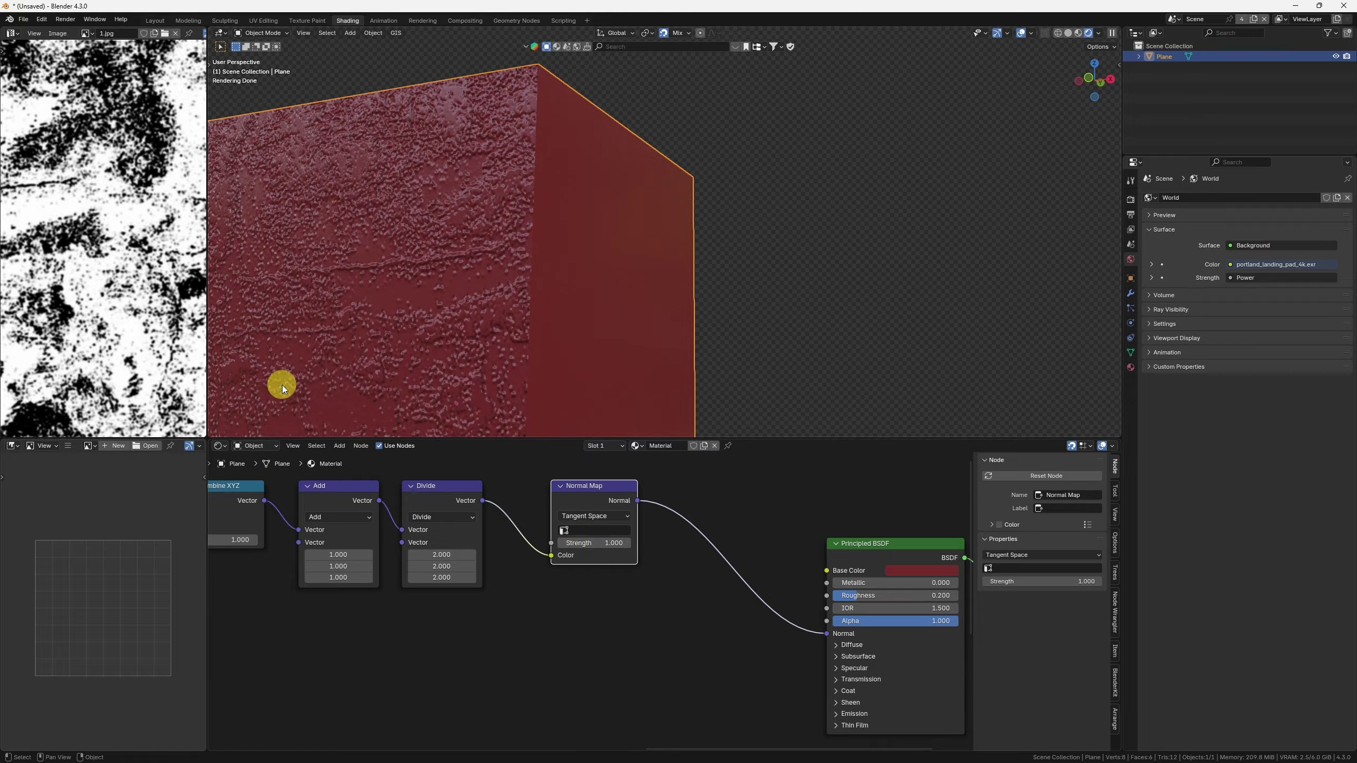
Step: Draw an annotation arrow pointing outward from the block's side face and clear the annotation
scroll(525, 302, "down", 2)
middle_click_drag(654, 267, 800, 221, "shift")
scroll(748, 219, "down", 2)
middle_click_drag(706, 218, 660, 240)
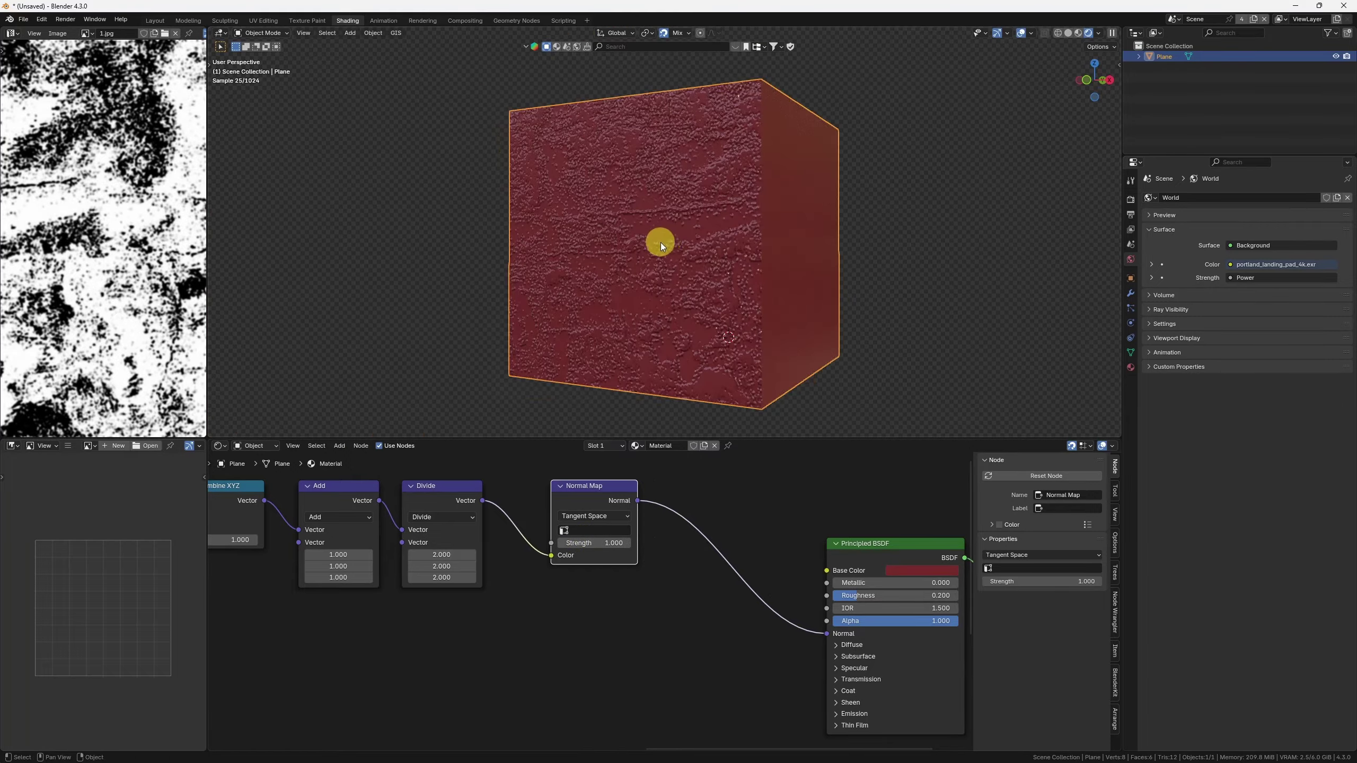
key("alt+d")
mouse_move(710, 154)
middle_mouse_down()
mouse_move(609, 228)
mouse_move(640, 209)
middle_mouse_up()
mouse_move(651, 197)
left_mouse_down()
mouse_move(487, 213)
mouse_move(503, 221)
left_mouse_up()
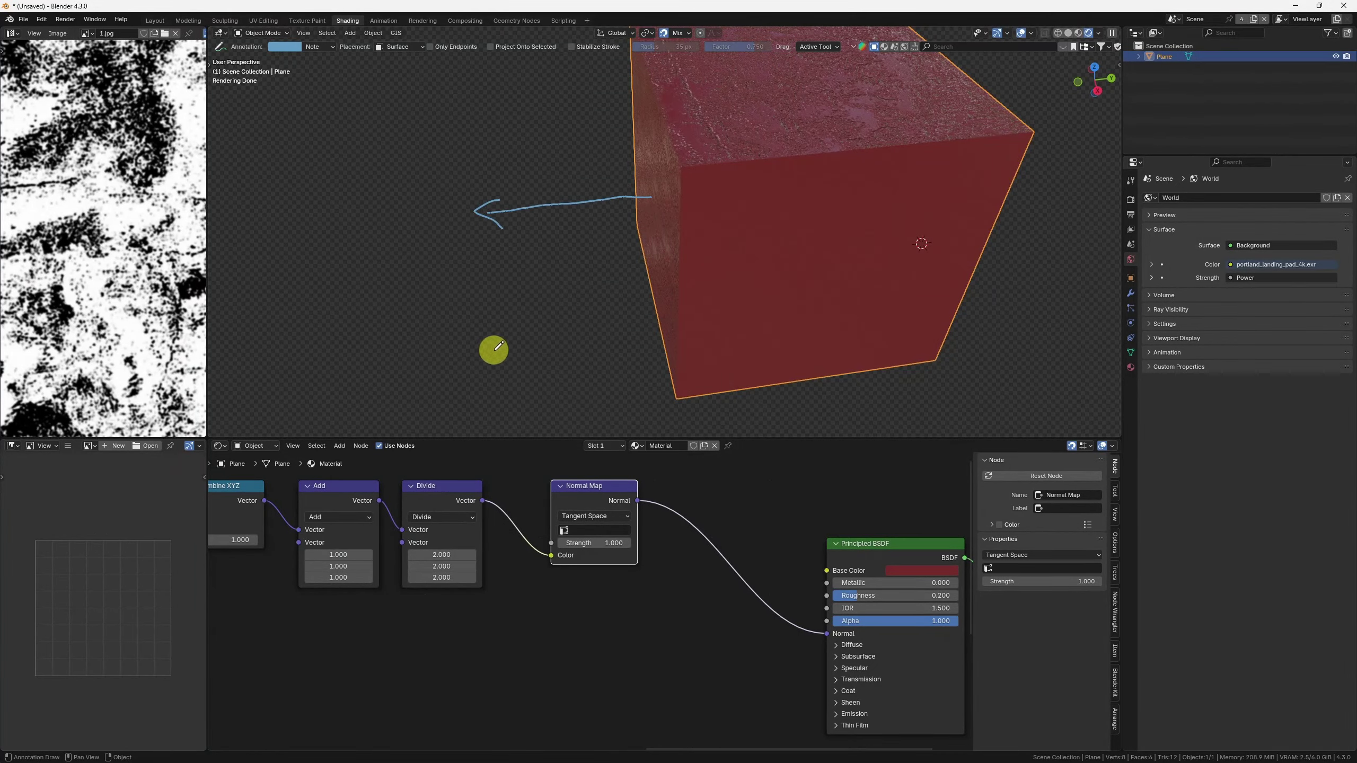
key("ctrl+alt+shift+Delete")
Step: Annotate the block's large textured face with a square outline plus upward and sideways axis arrows, and clear all strokes
middle_click_drag(630, 199, 725, 154)
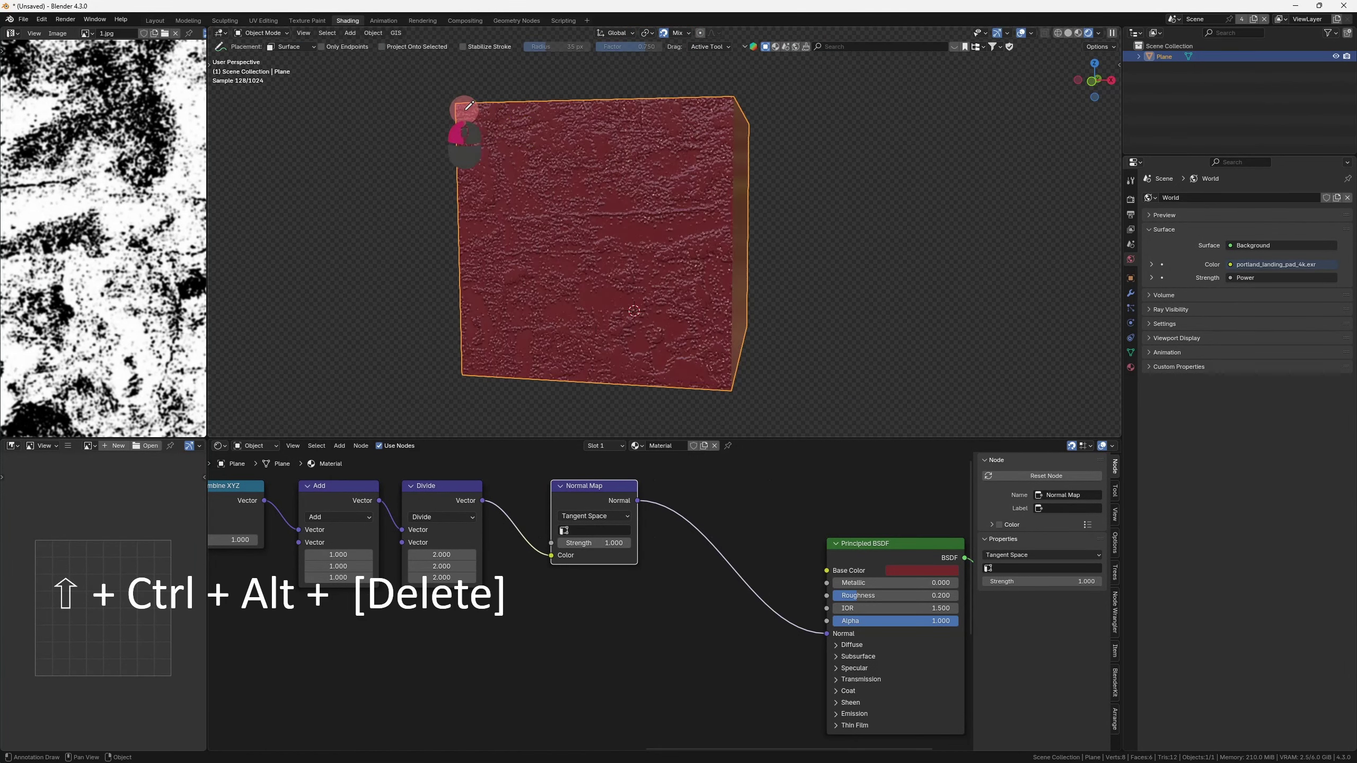
mouse_move(464, 110)
left_mouse_down()
mouse_move(707, 124)
mouse_move(685, 330)
mouse_move(498, 338)
left_mouse_up()
left_click_drag(497, 133, 492, 312)
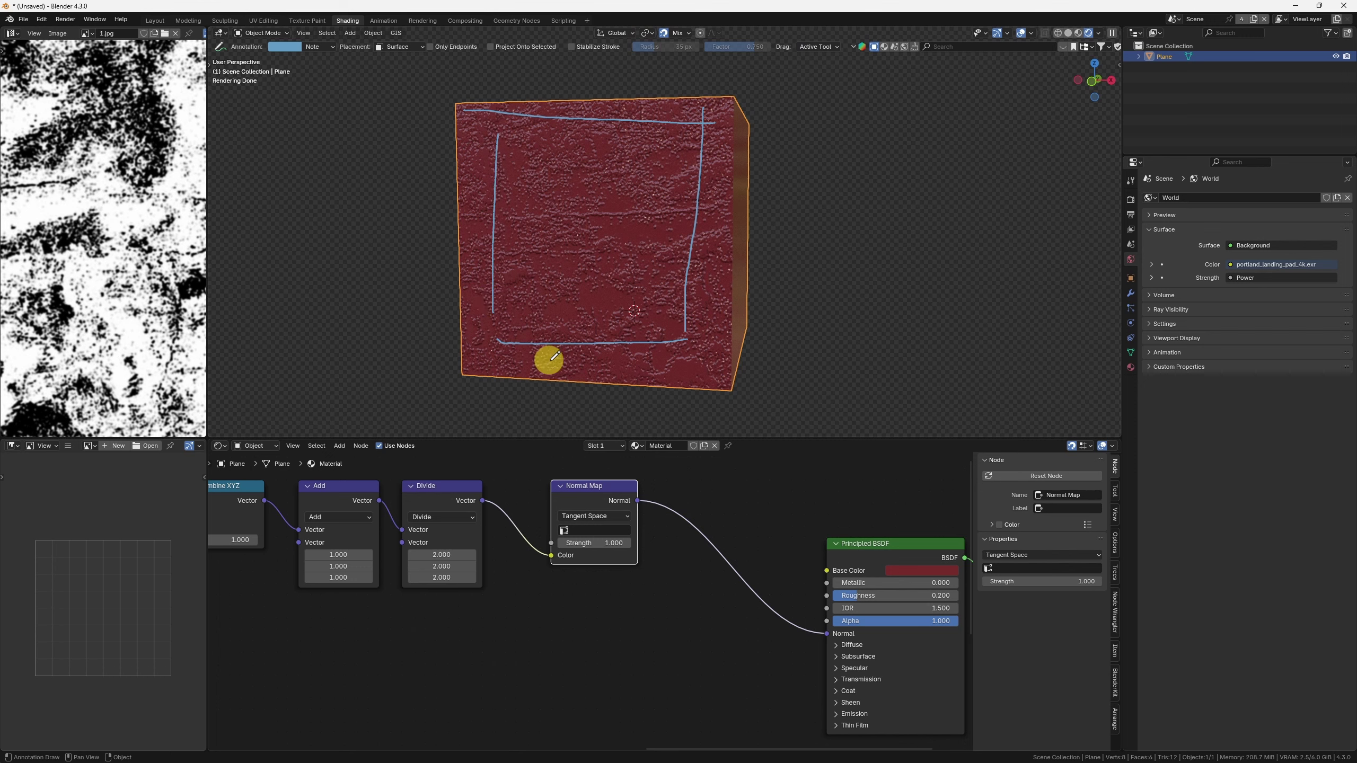
mouse_move(469, 366)
left_mouse_down()
mouse_move(701, 377)
mouse_move(646, 397)
mouse_move(485, 136)
mouse_move(469, 163)
left_mouse_up()
left_click_drag(474, 145, 507, 184)
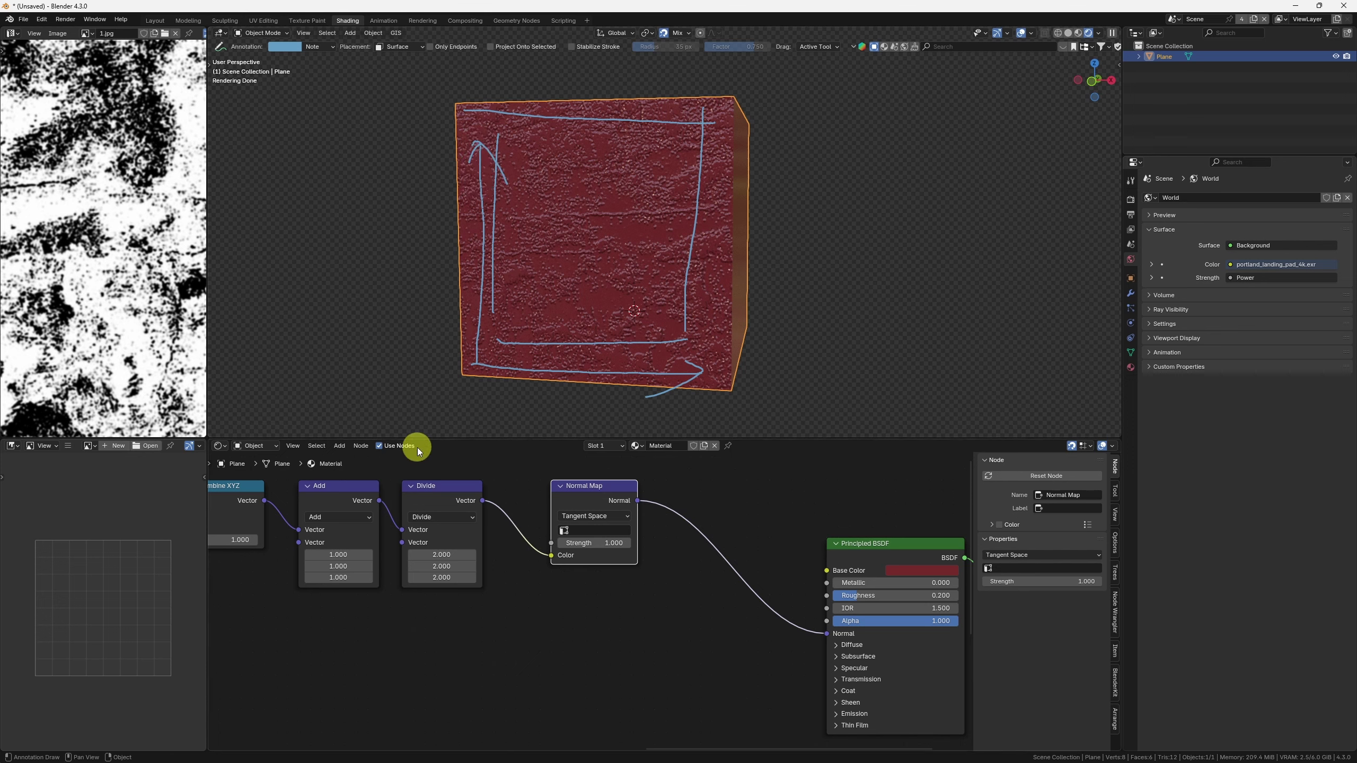
left_click_drag(497, 372, 701, 381)
mouse_move(675, 369)
left_mouse_down()
mouse_move(704, 378)
mouse_move(665, 399)
left_mouse_up()
key("ctrl+alt+shift+Delete")
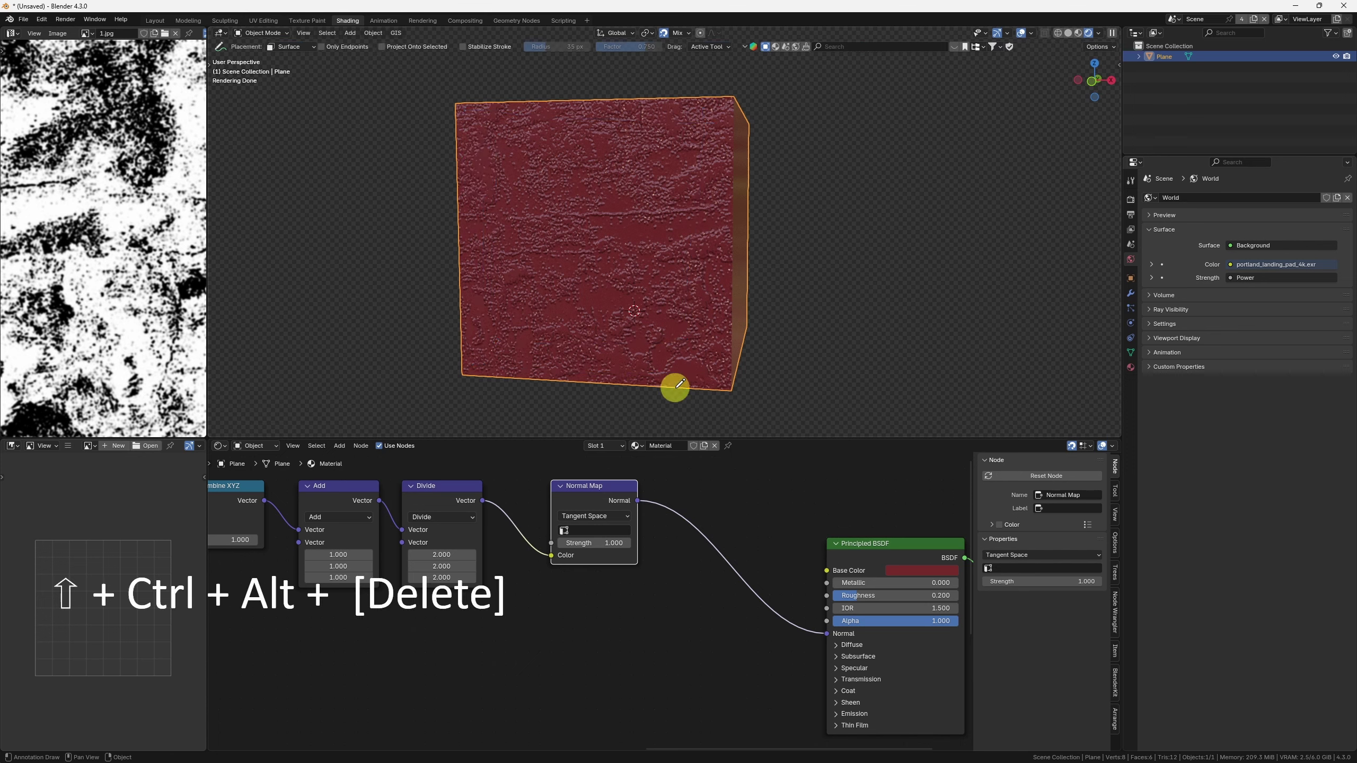
key("q")
Step: Unwrap all faces of the block with Smart UV Project, using a 66° angle limit and an island margin of 0
left_click_drag(598, 489, 602, 514)
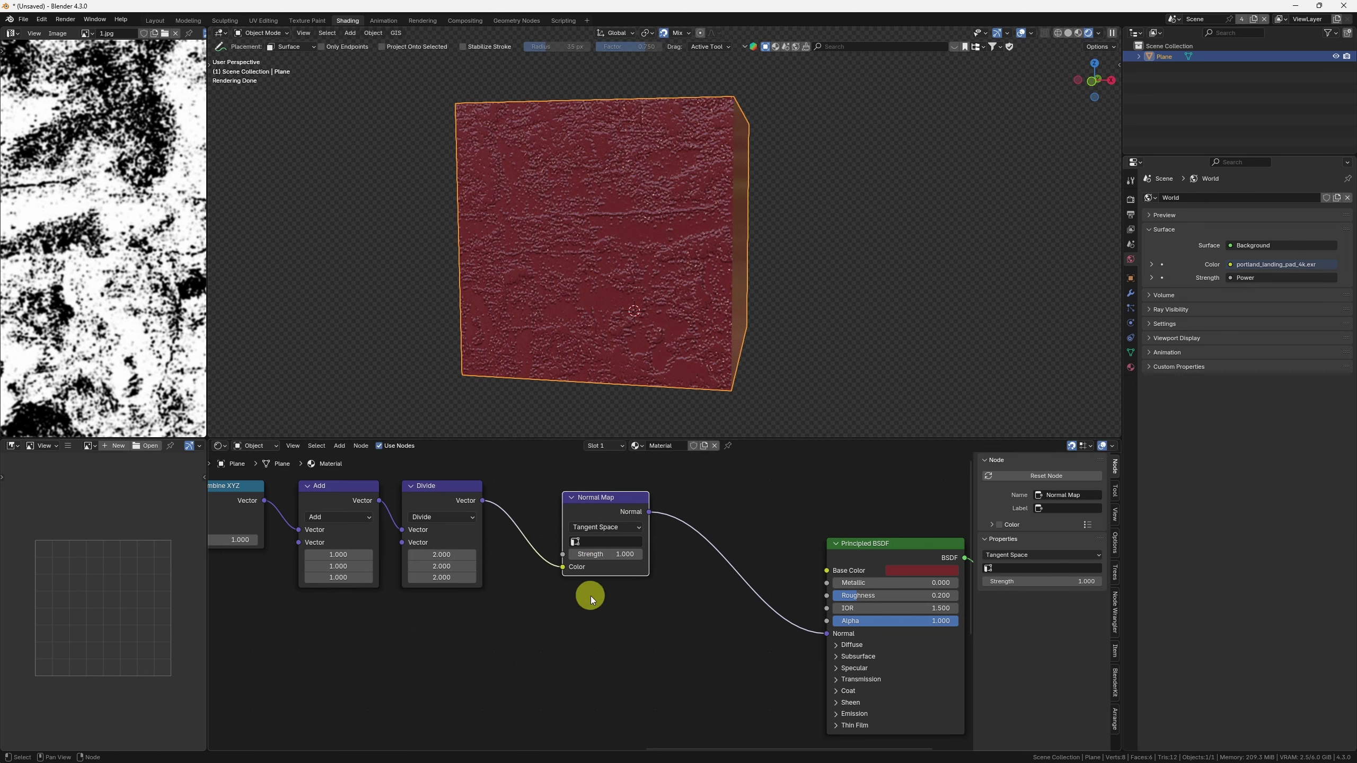
middle_click_drag(724, 307, 718, 315)
key("Tab")
key("3")
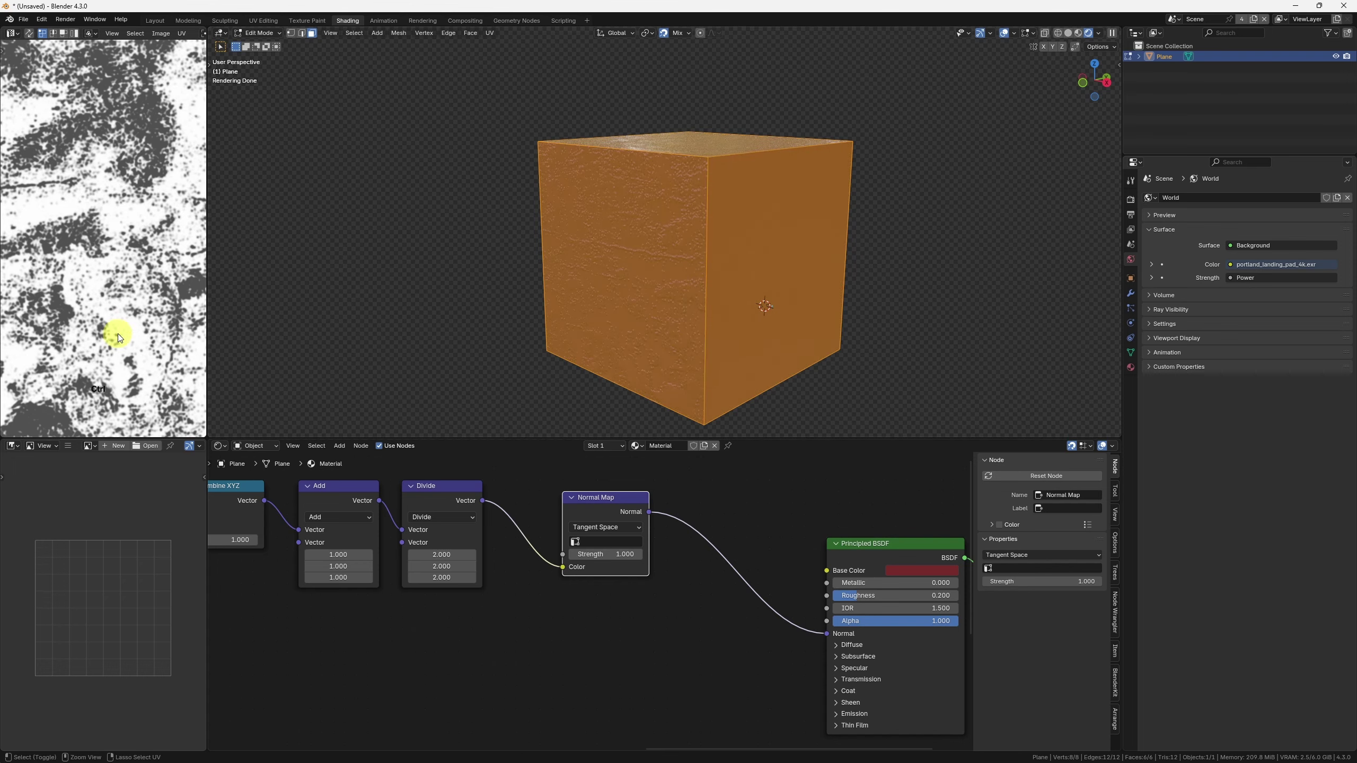
middle_click_drag(118, 334, 131, 257, "ctrl")
middle_click_drag(130, 270, 132, 314, "ctrl")
mouse_move(697, 266)
middle_mouse_down("shift")
mouse_move(694, 250)
mouse_move(692, 260)
middle_mouse_up("shift")
key("ctrl+a")
key("u")
mouse_move(721, 263)
left_click(803, 300)
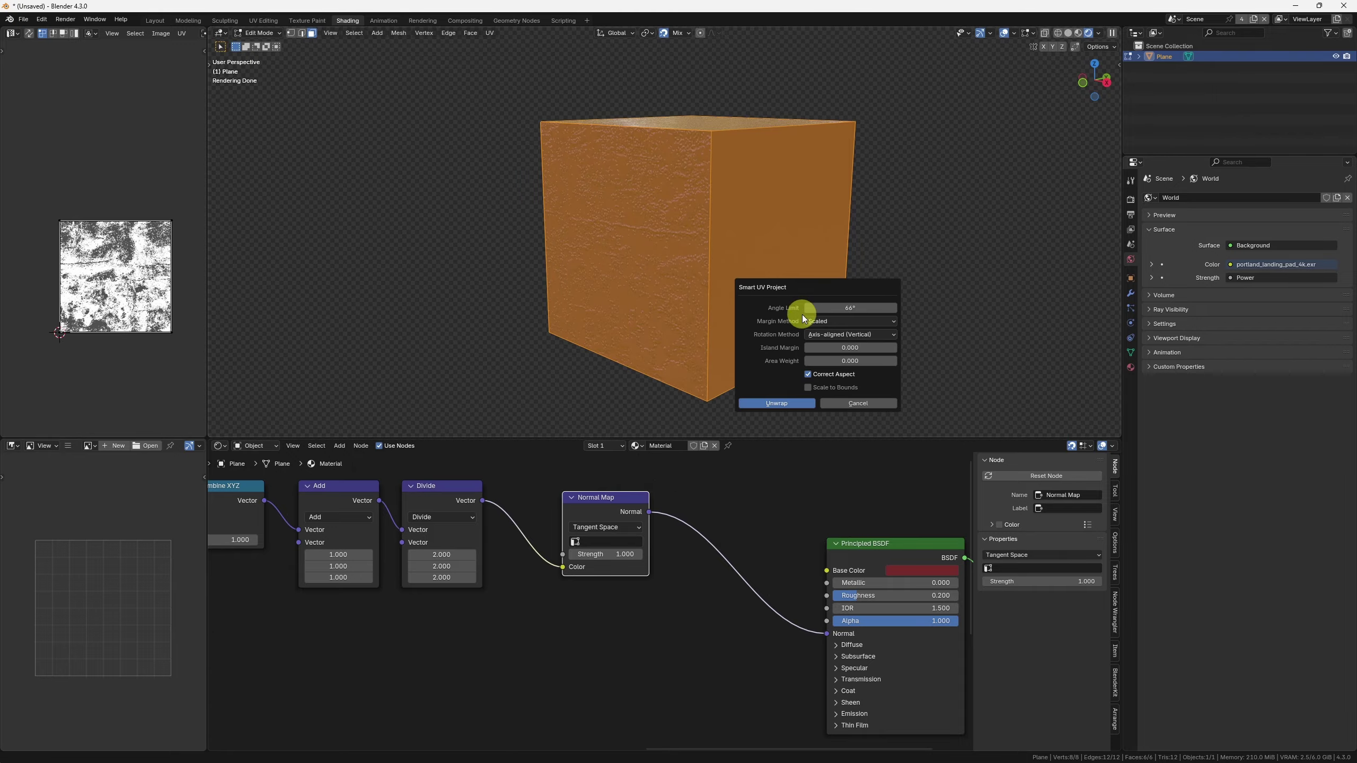
left_click(786, 404)
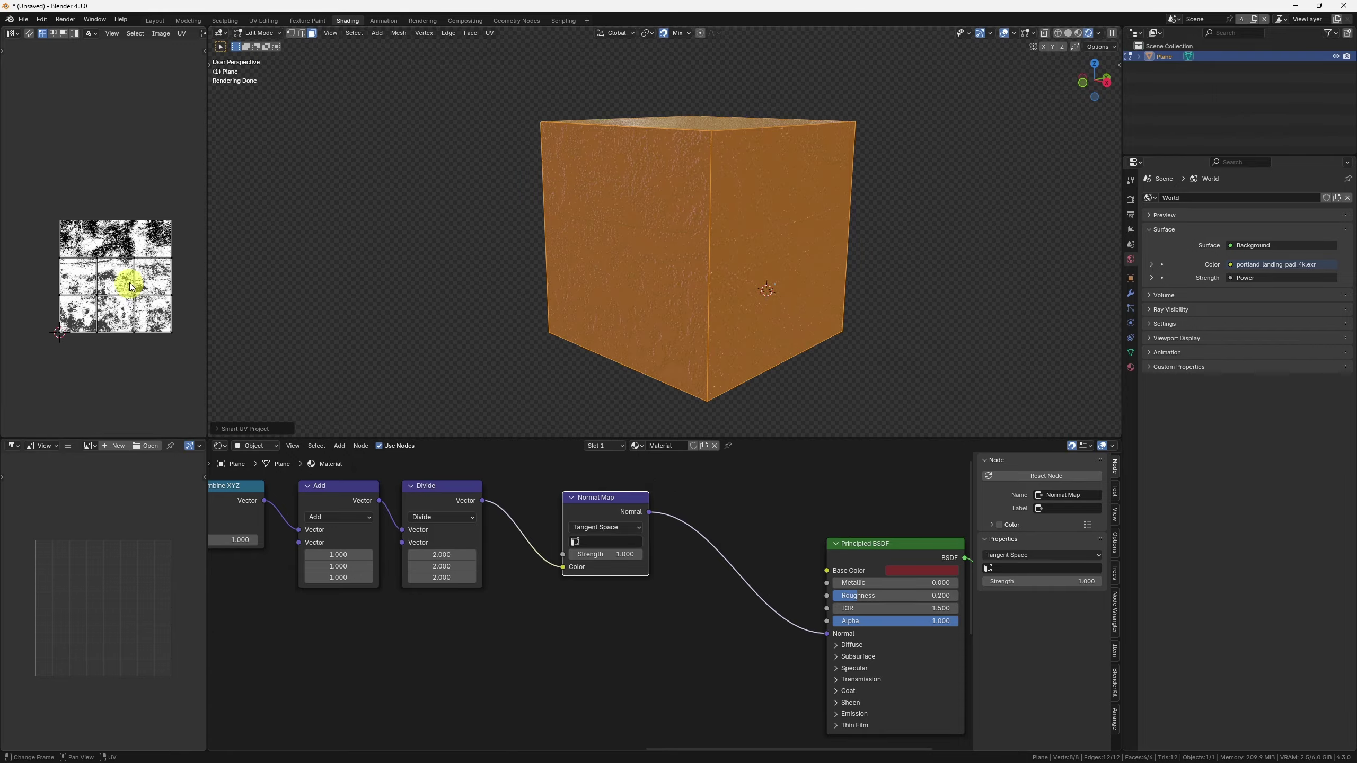
middle_click_drag(567, 271, 584, 282, "shift")
key("Tab")
Step: Swap the two inputs of the upper Subtract node back and forth to compare the relief on the block
middle_click_drag(844, 305, 745, 215)
scroll(742, 268, "up", 2)
key("q")
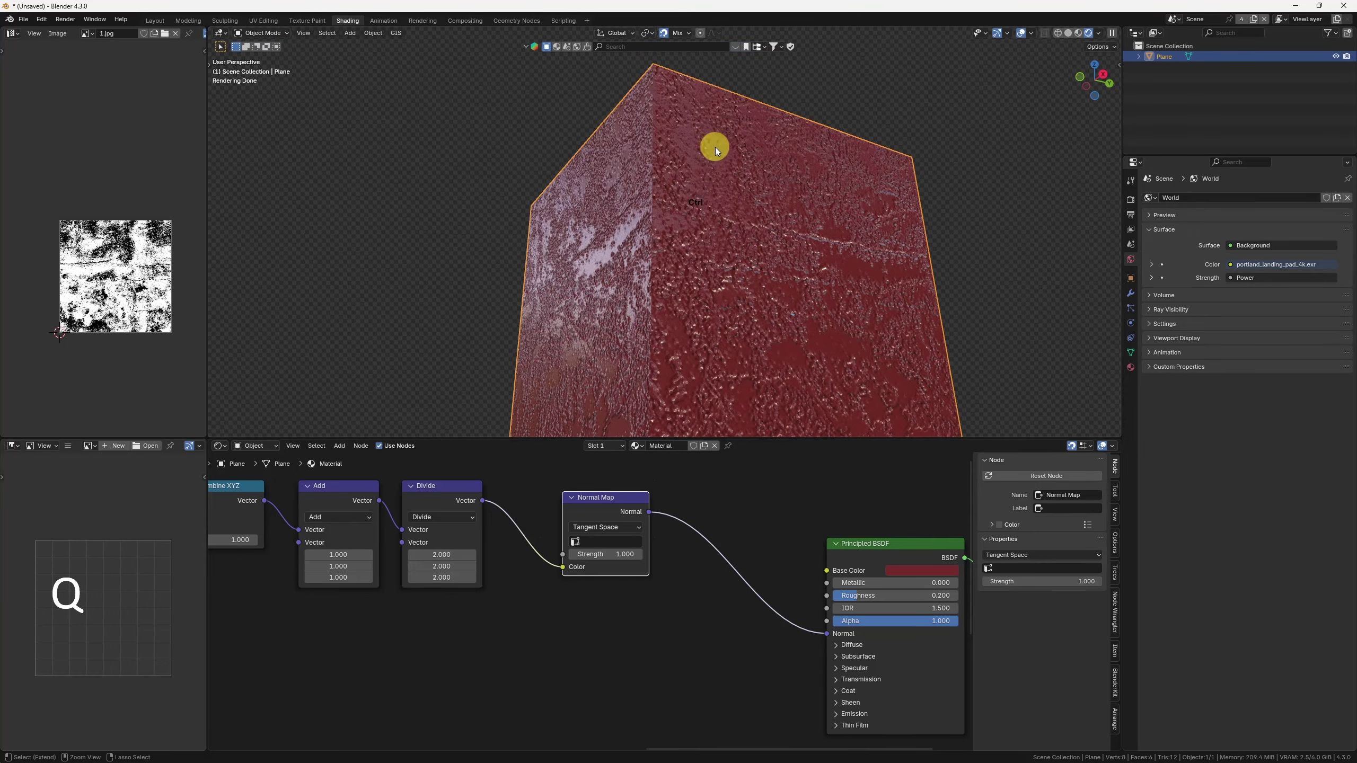
middle_click_drag(715, 147, 746, 308, "ctrl")
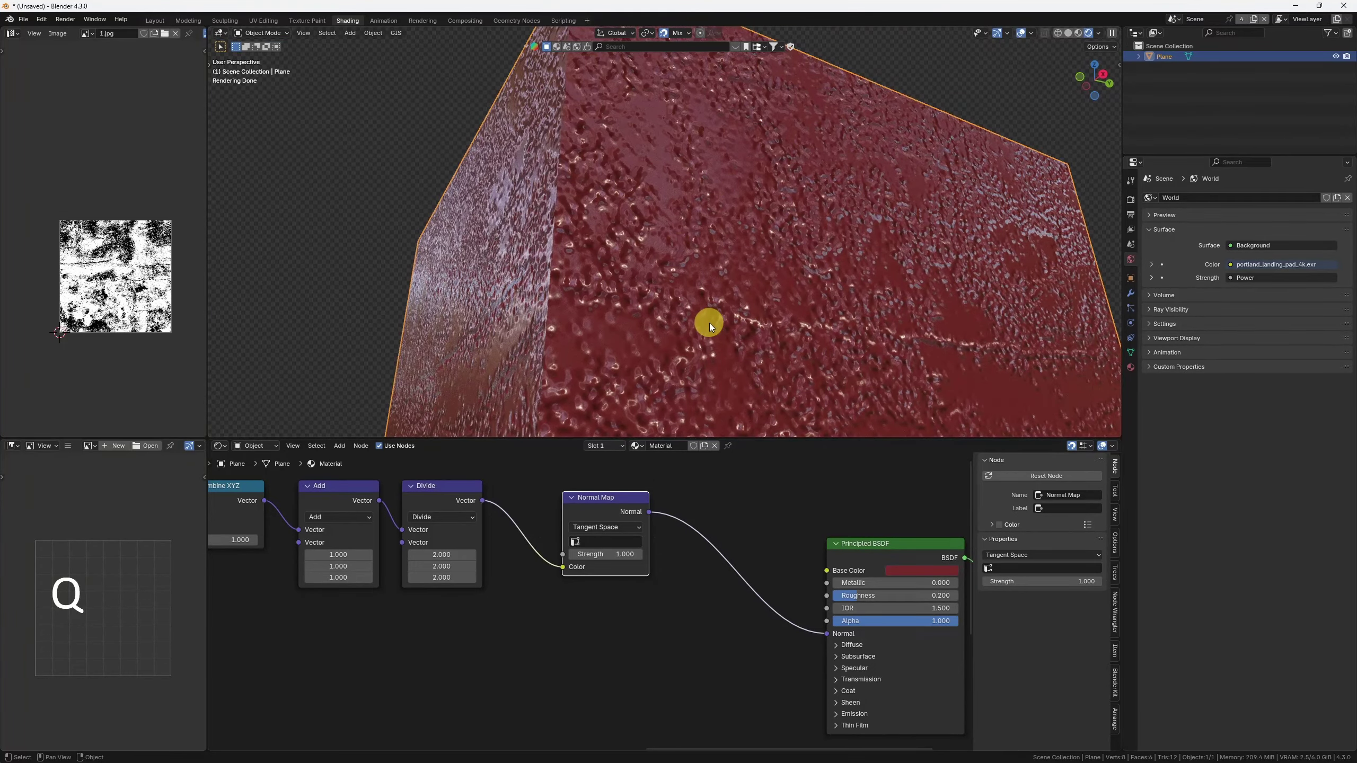
middle_click_drag(235, 616, 735, 591)
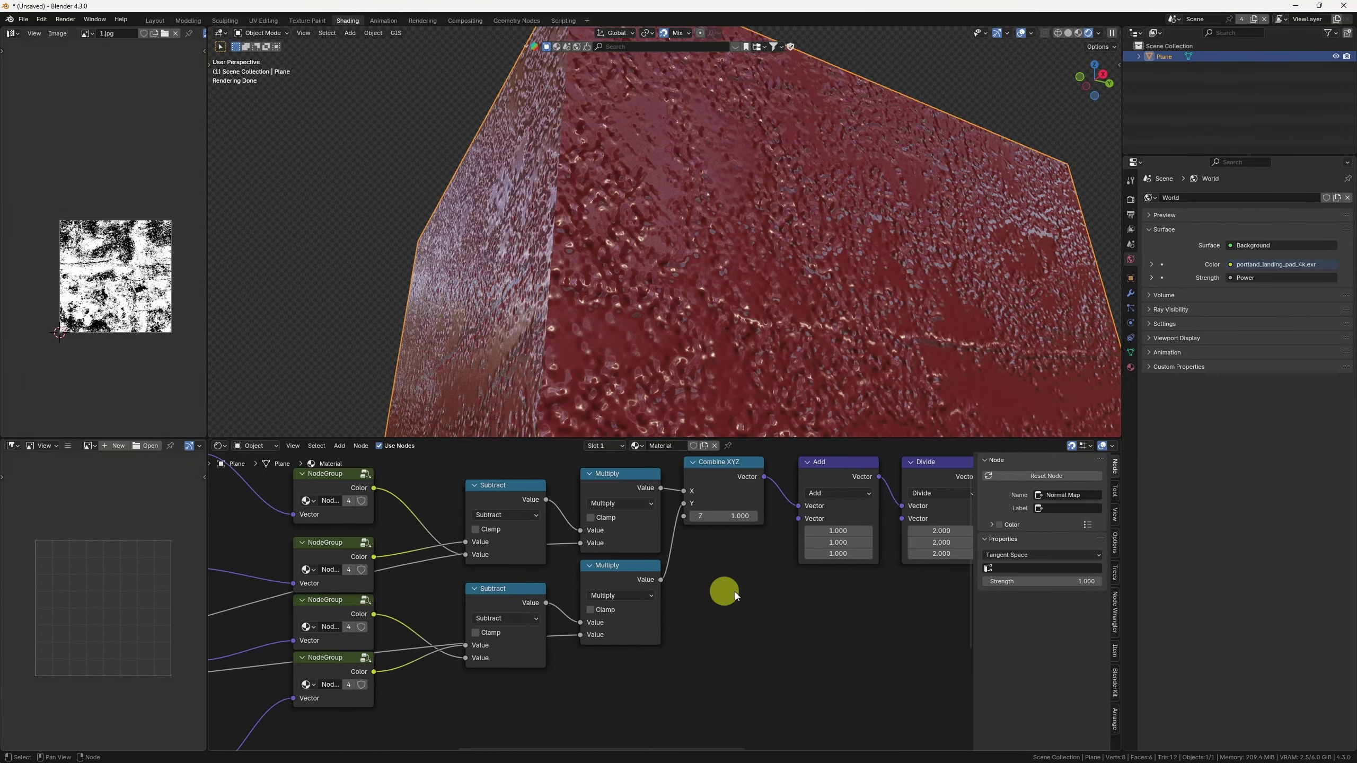
left_click(498, 501)
key("alt+s")
key("alt+s")
key("alt+s")
key("alt+s")
key("alt+s")
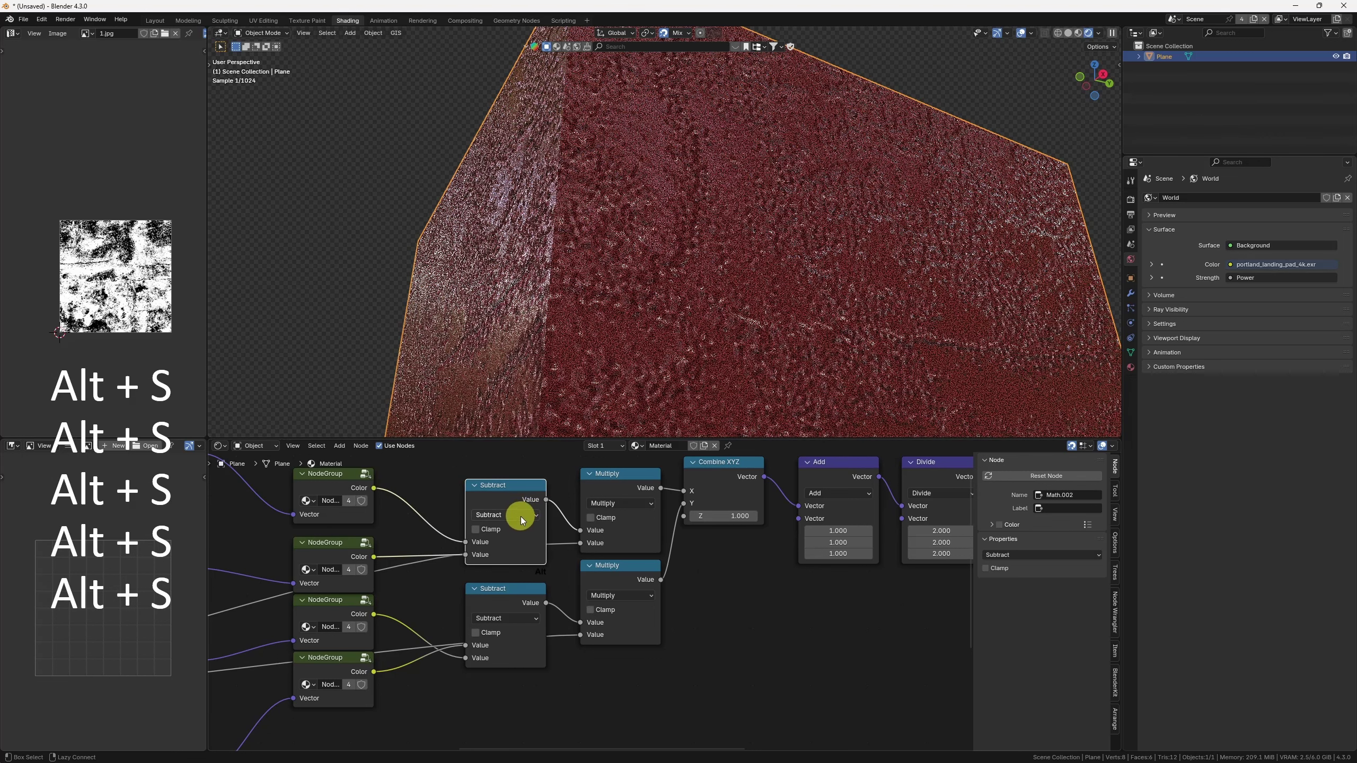
key("alt+s")
Step: Move the Normal Map node slightly closer to the Divide node
middle_click_drag(815, 583, 330, 631)
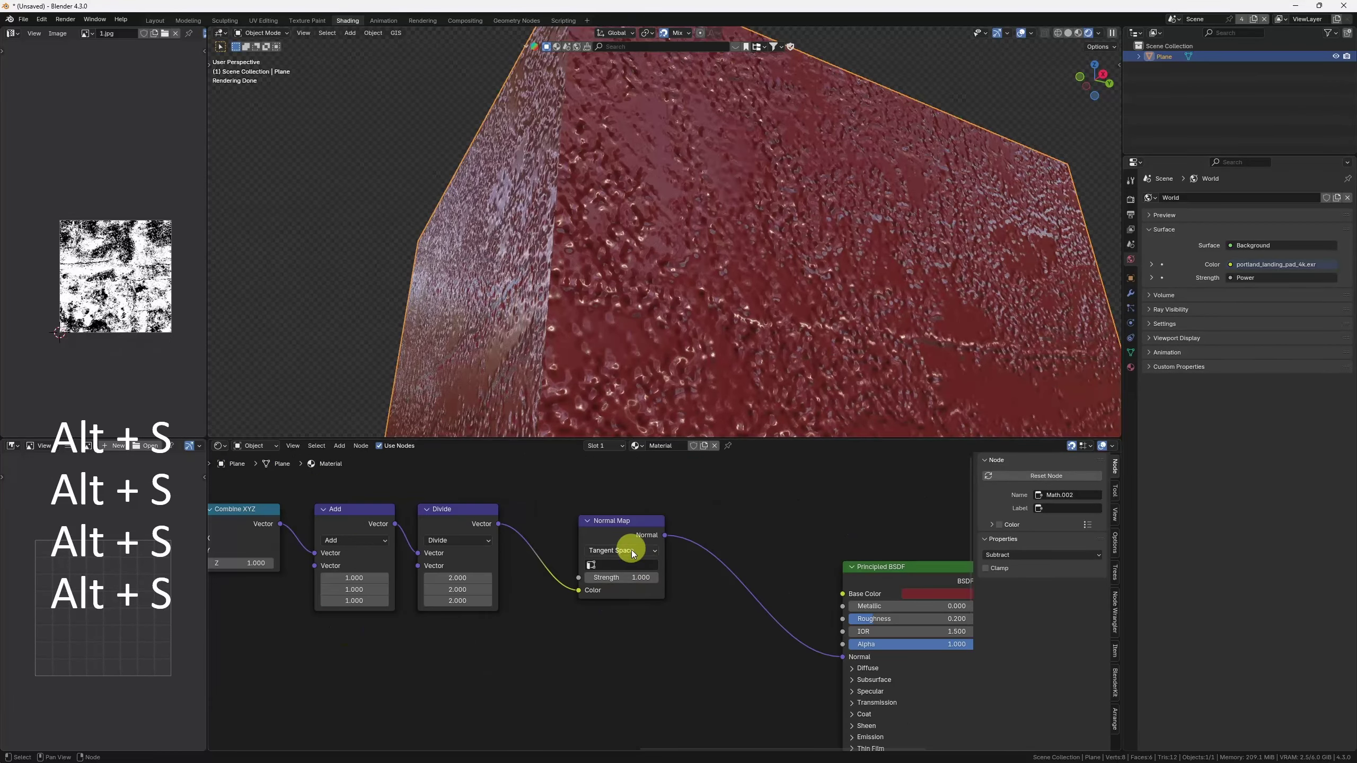
left_click_drag(633, 554, 611, 554)
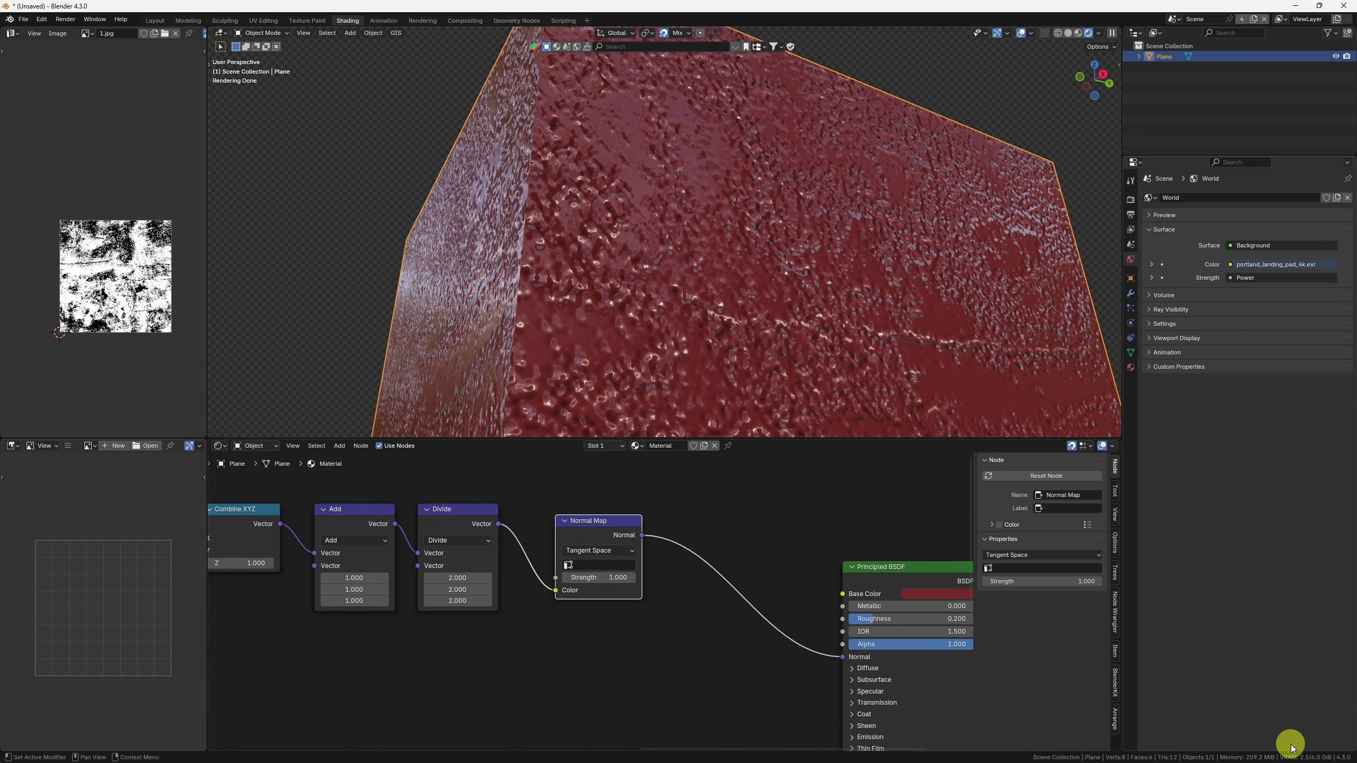
left_click_drag(615, 573, 652, 605, "alt")
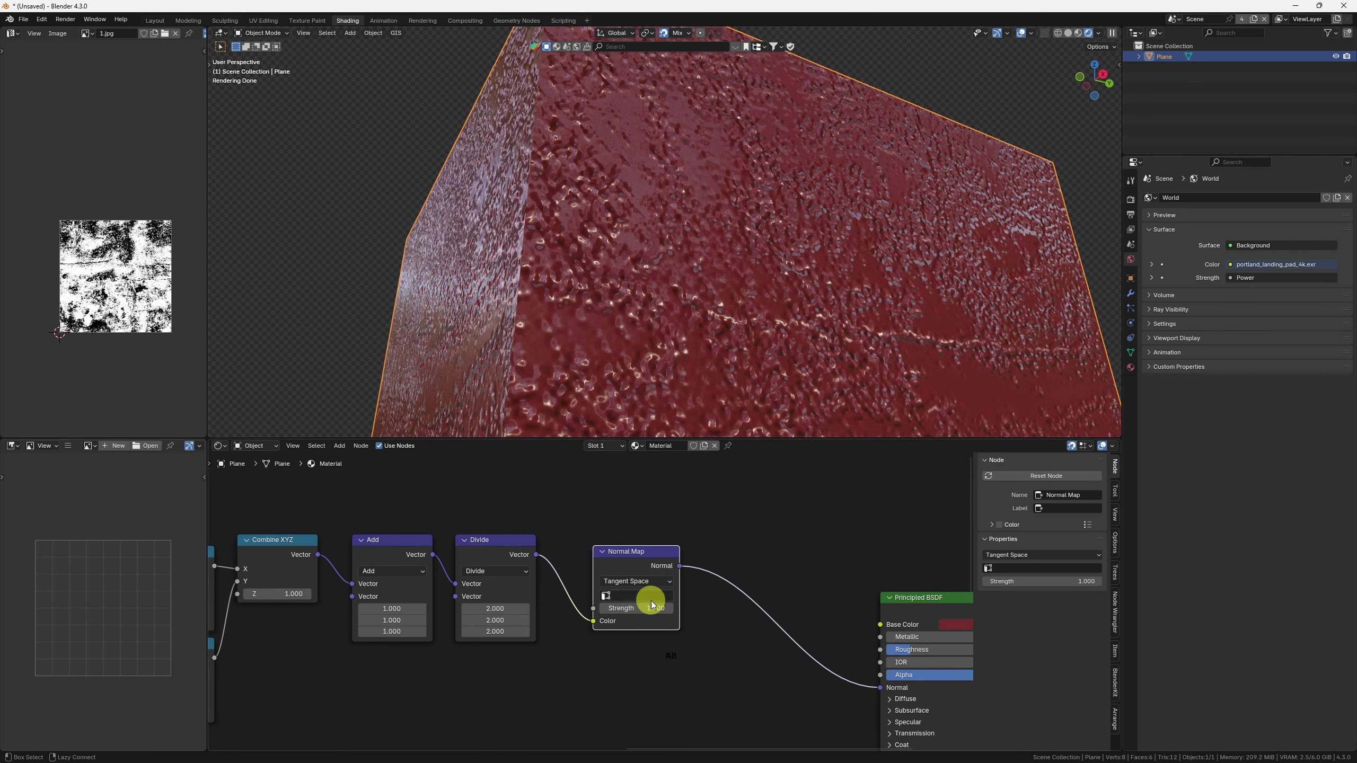
Step: Annotate the block's top view with two horizontal arrows in opposite directions and clear them
key("KP_7")
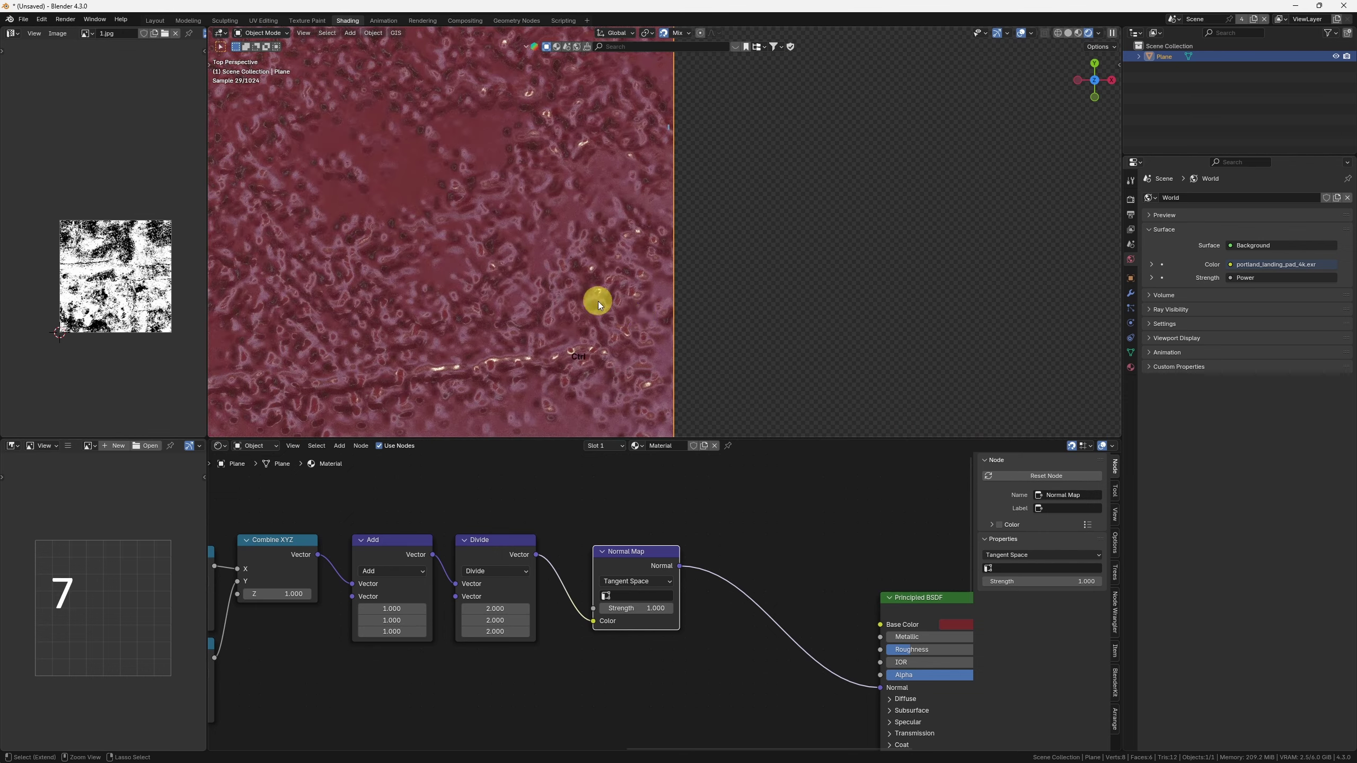
key("space")
key("d")
left_click_drag(745, 181, 870, 177)
left_click_drag(831, 160, 841, 200)
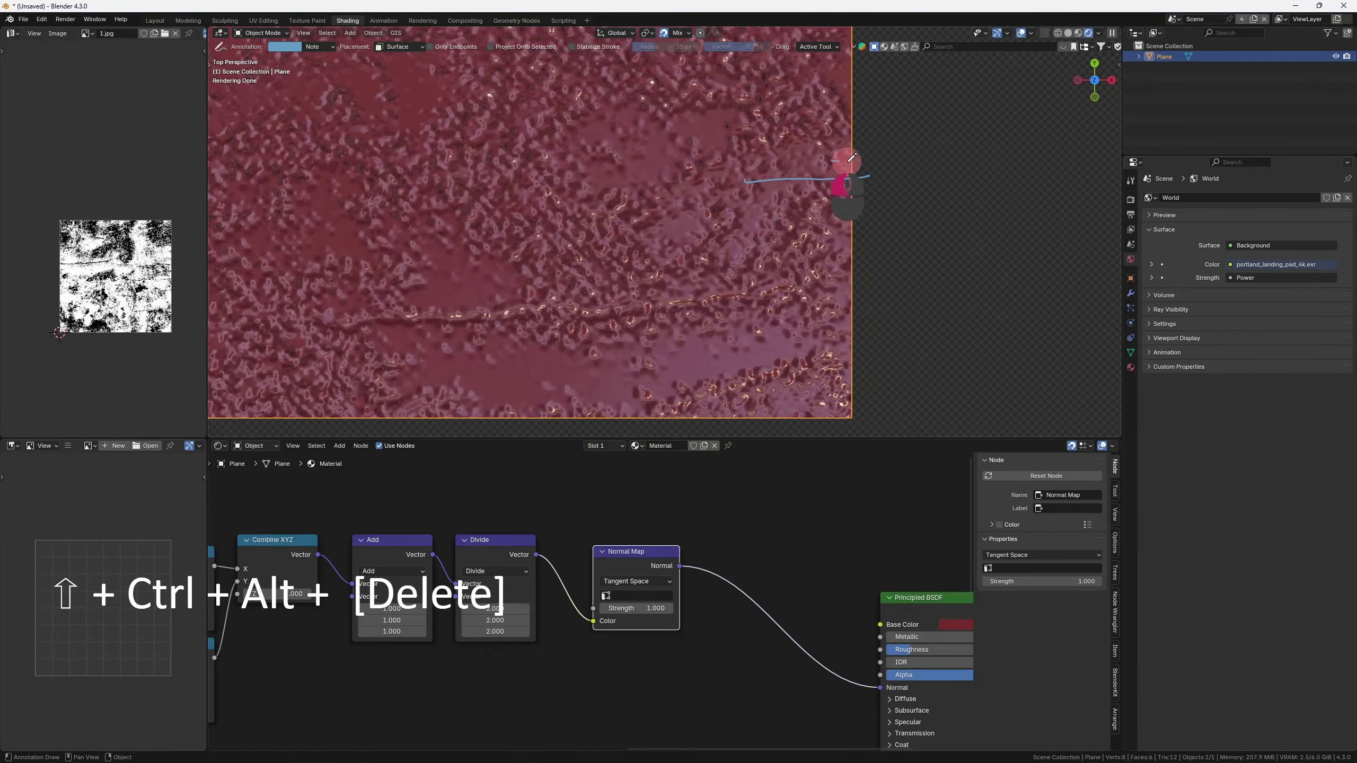
left_click_drag(578, 174, 458, 174)
left_click_drag(478, 156, 462, 193)
key("ctrl+alt+shift+Delete")
key("q")
middle_click_drag(632, 554, 709, 519)
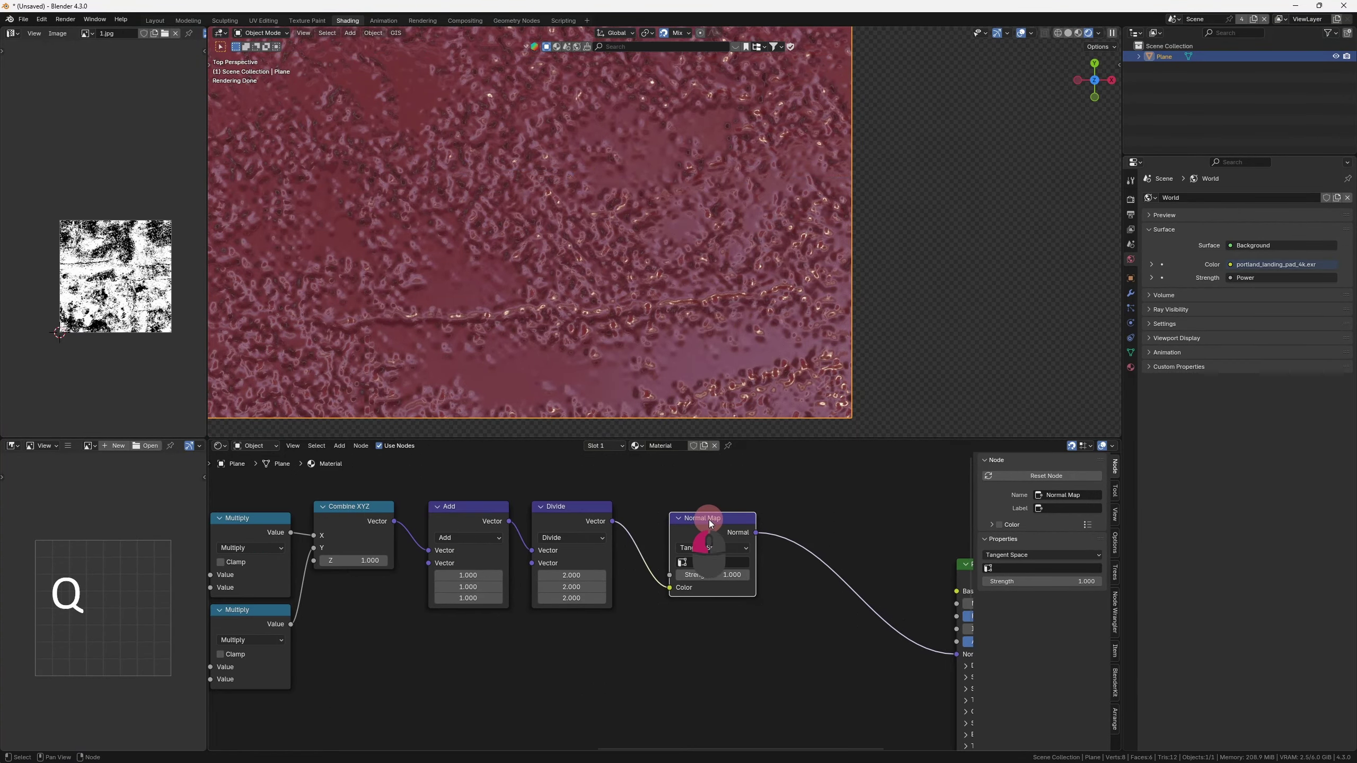
mouse_move(708, 520)
left_mouse_down()
mouse_move(694, 509)
mouse_move(716, 517)
left_mouse_up()
middle_click_drag(682, 568, 672, 568)
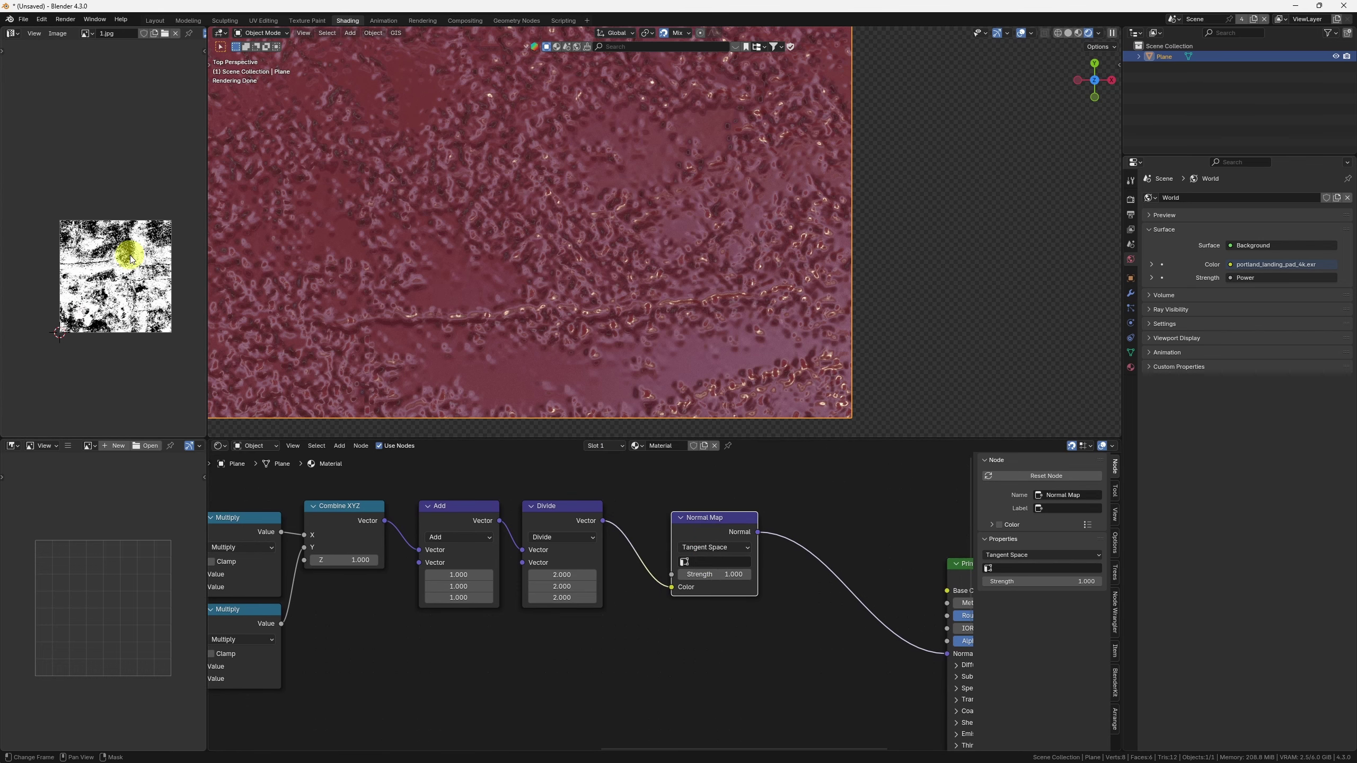
scroll(607, 593, "down", 3)
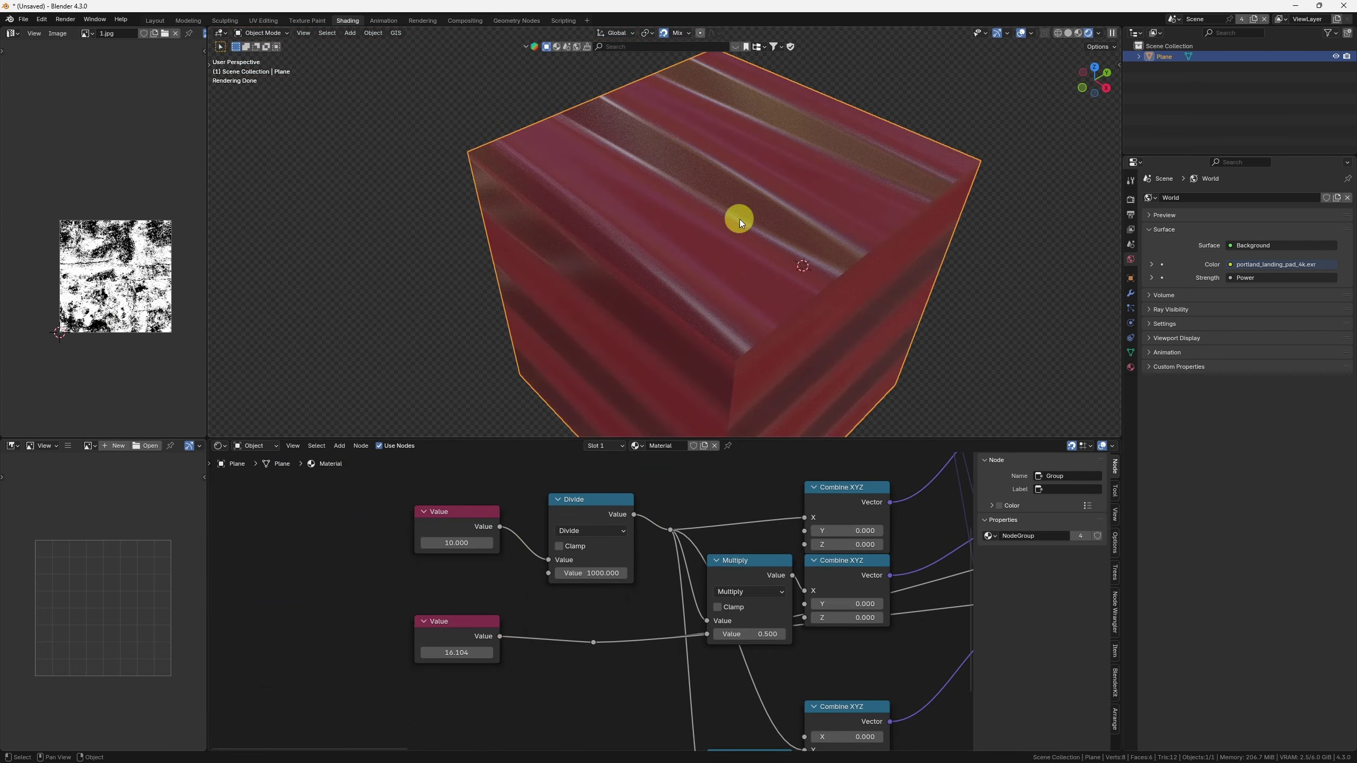
Step: Annotate the top view of the wave-textured block with a sideways arrow labelled x and an upward arrow labelled y
middle_click_drag(740, 218, 779, 315)
key("7")
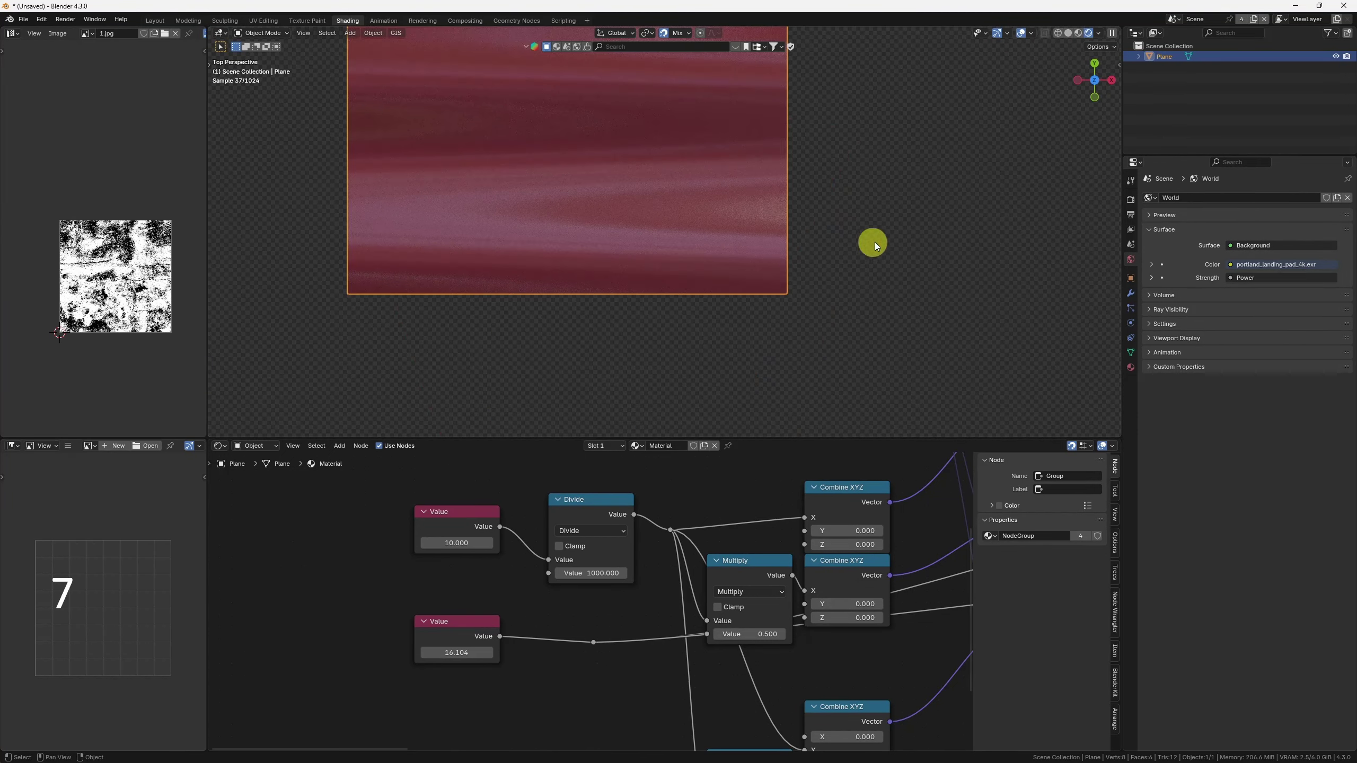
left_click(685, 318)
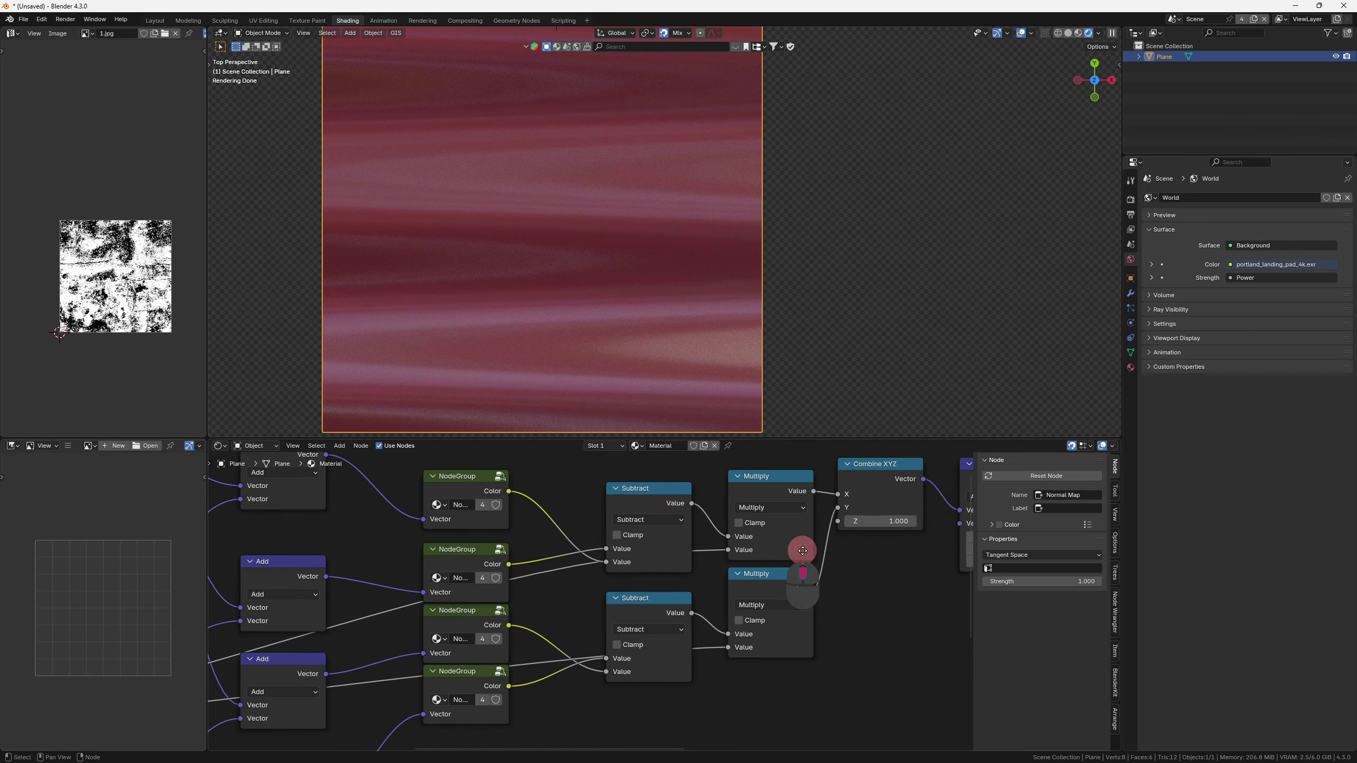
middle_click_drag(794, 552, 841, 558)
mouse_move(807, 233)
left_mouse_down()
mouse_move(897, 225)
mouse_move(890, 304)
left_mouse_up()
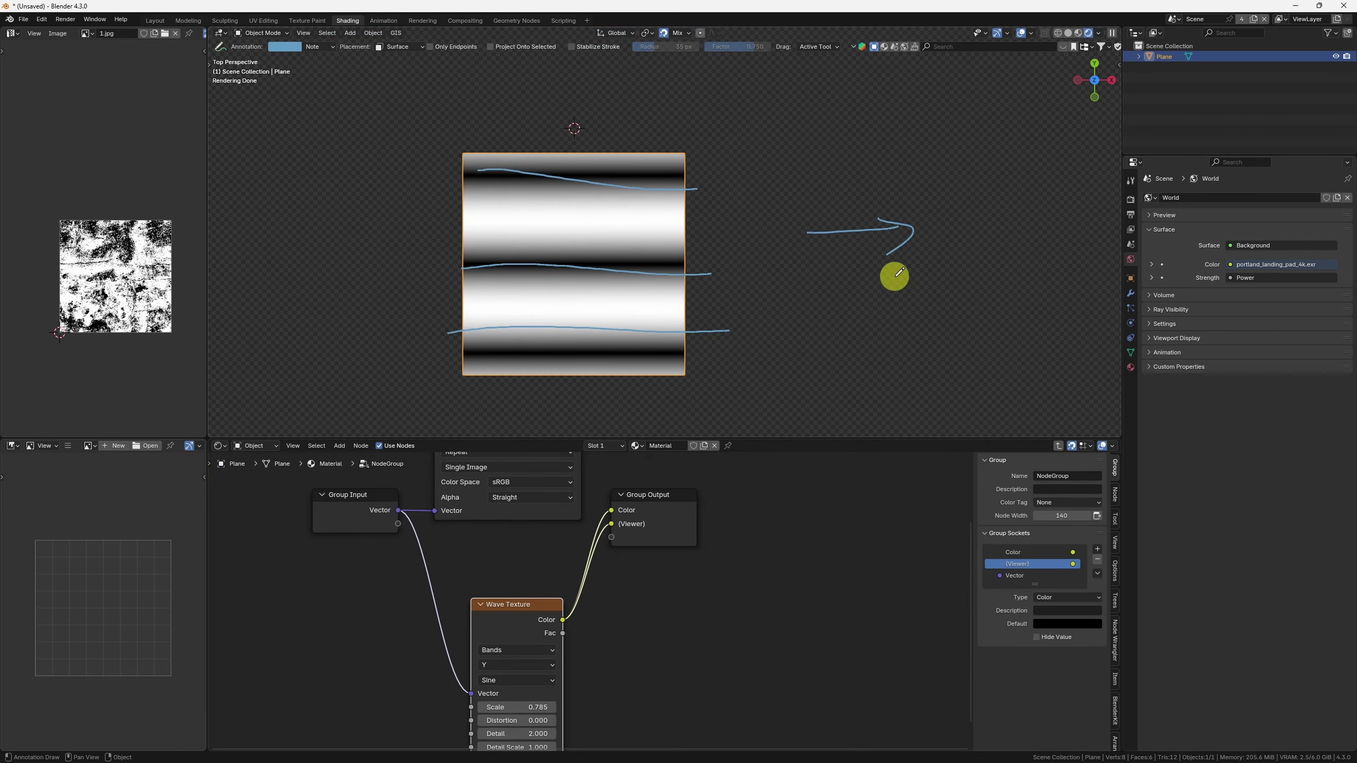
left_click_drag(932, 282, 945, 302)
left_click_drag(406, 252, 409, 136)
left_click_drag(401, 155, 428, 157)
left_click_drag(357, 112, 388, 155)
Step: Select one edge of the top face's UV square in Edit Mode and examine which edge of the block it matches
key("Tab")
key("3")
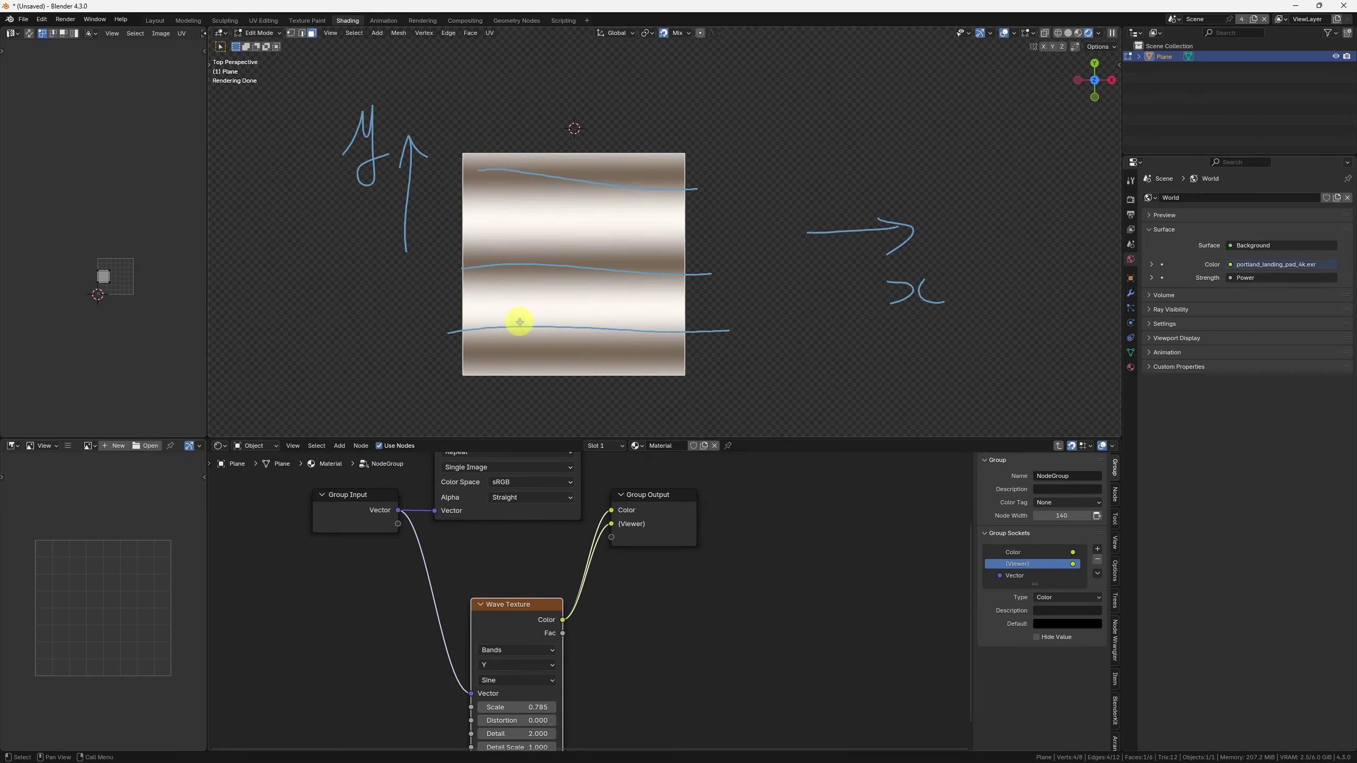
middle_click_drag(578, 357, 555, 290)
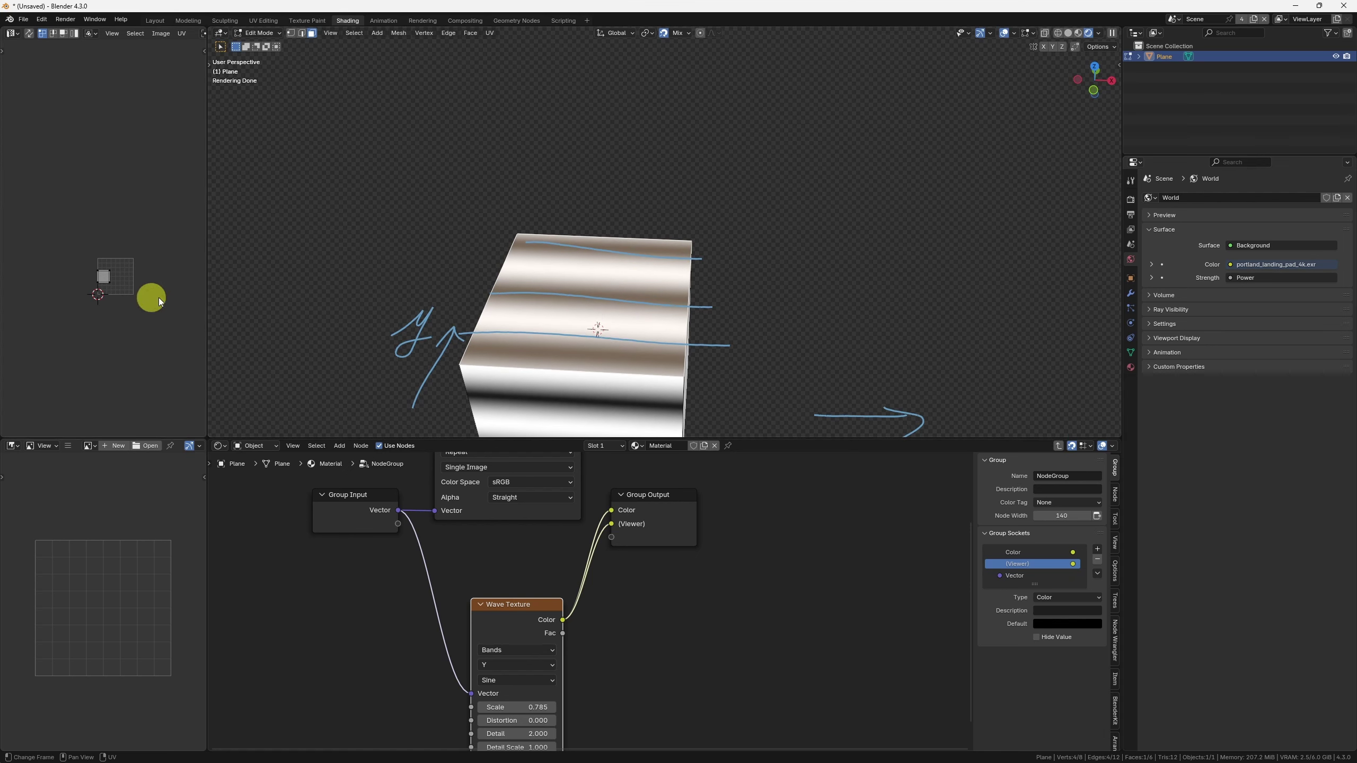
middle_click_drag(95, 283, 85, 241)
scroll(140, 249, "up", 7)
key("2")
left_click(112, 231)
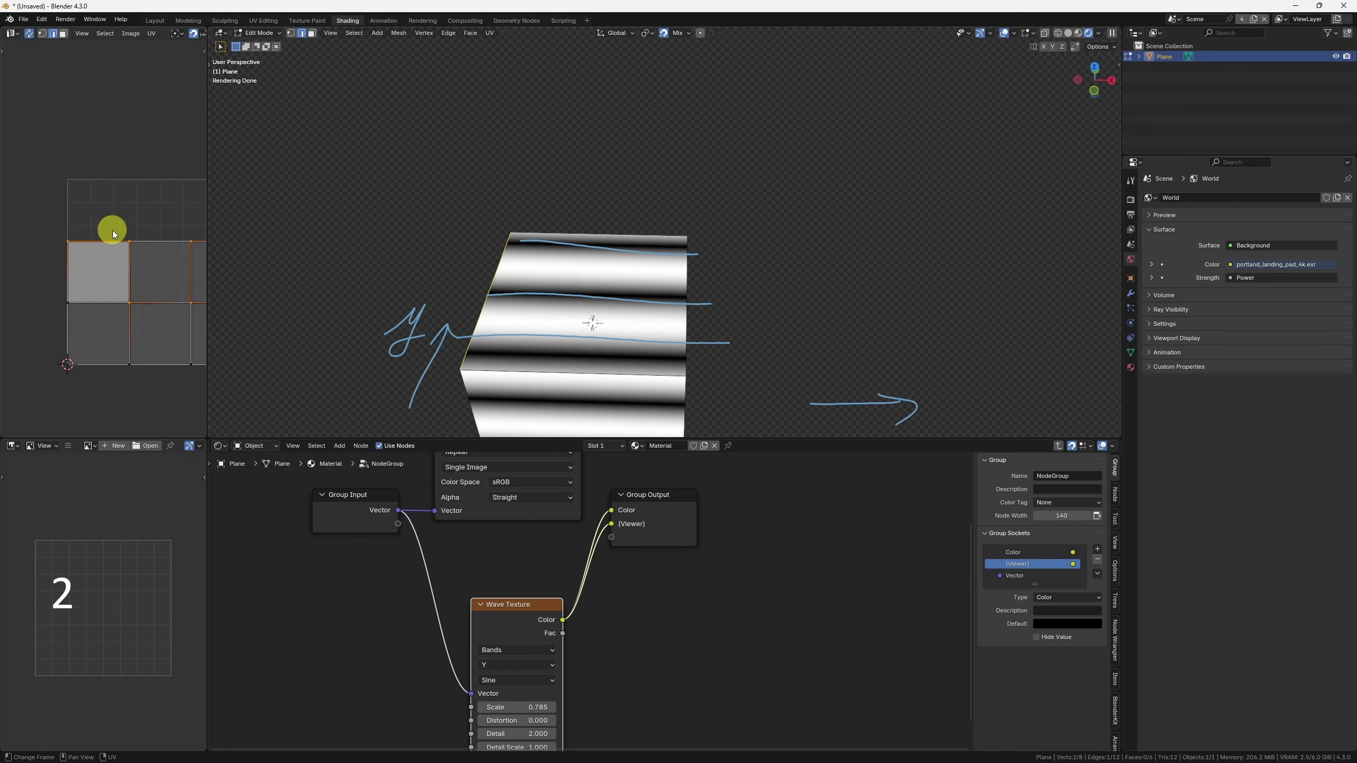
left_click_drag(106, 260, 106, 261)
middle_click_drag(540, 339, 539, 347)
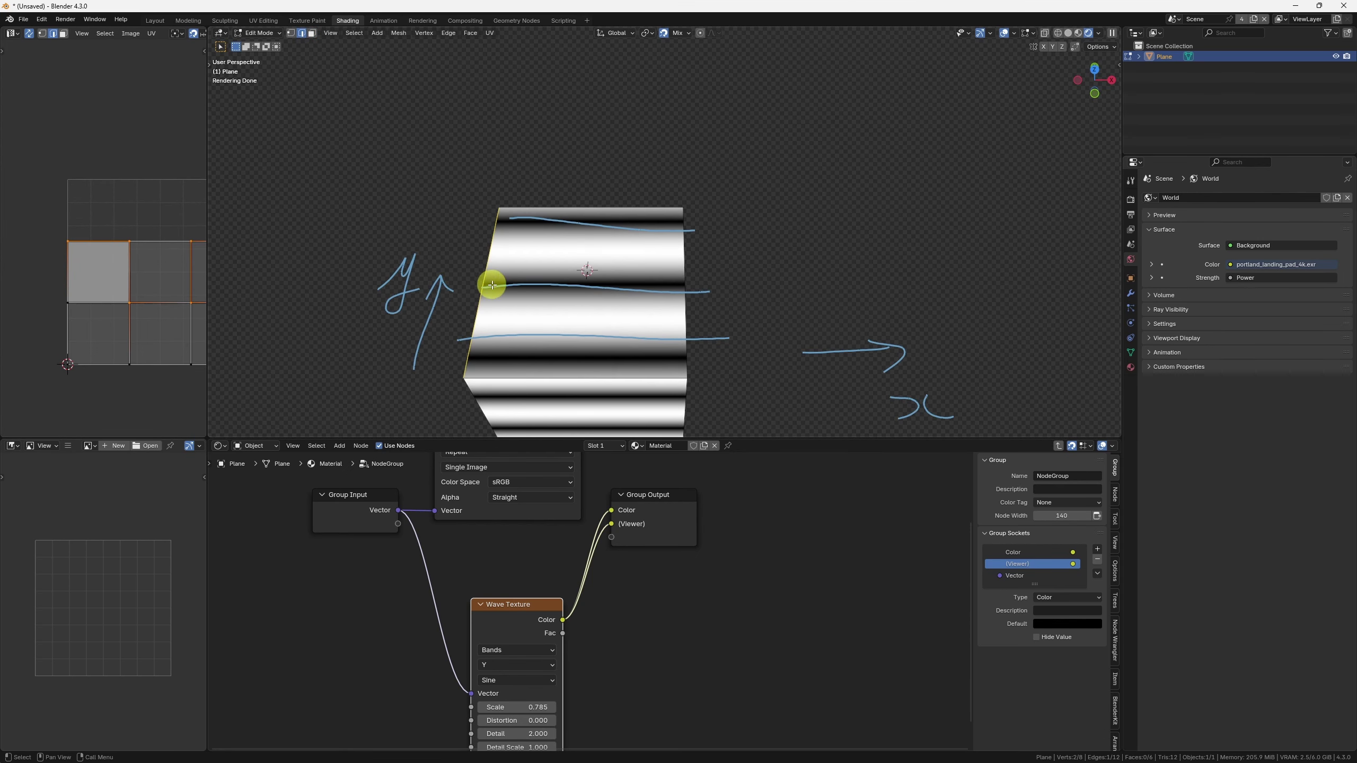
middle_click_drag(104, 293, 99, 275)
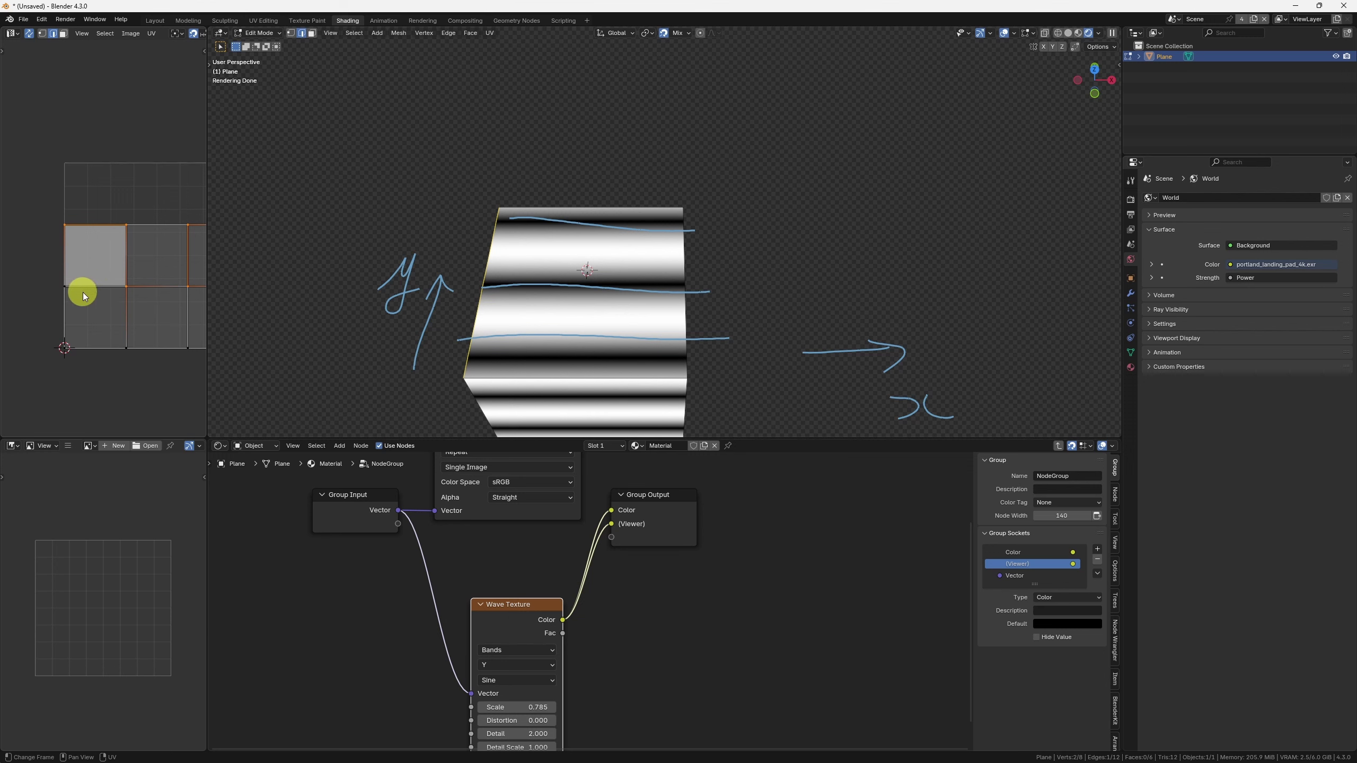
Step: Annotate the UV square's lower edge with a sideways arrow and the block's side with a downward arrow, and clear the 3D view's annotations
key("d")
left_click_drag(38, 280, 141, 292)
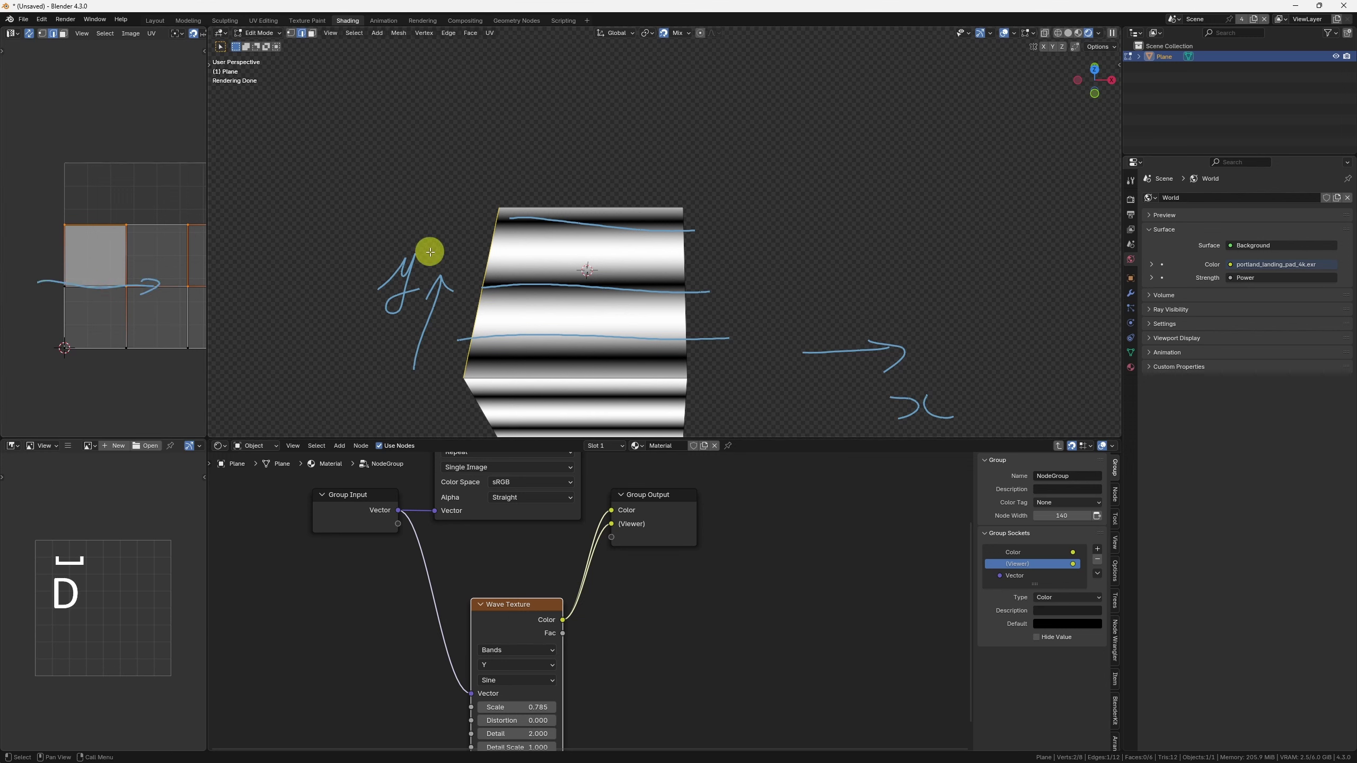
key("d")
mouse_move(470, 179)
left_mouse_down()
mouse_move(446, 303)
mouse_move(464, 291)
left_mouse_up()
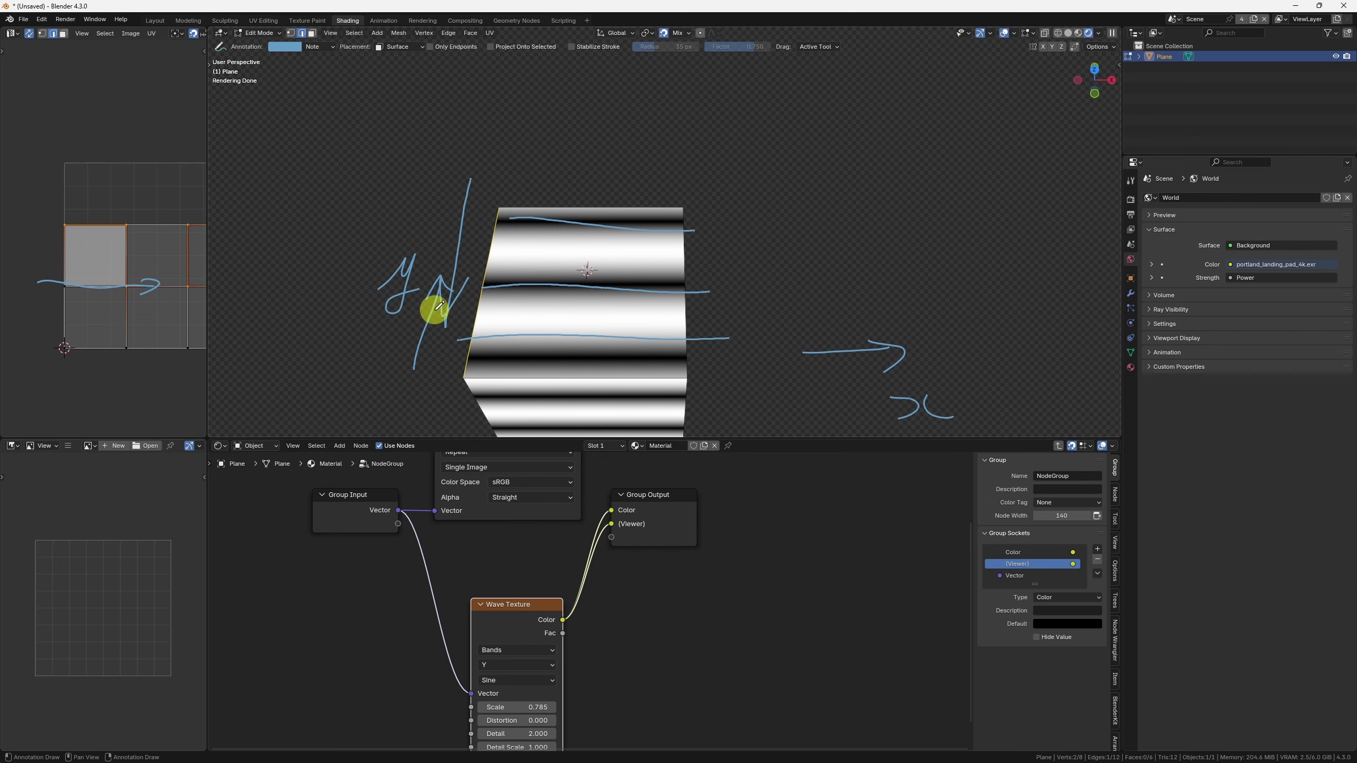
key("ctrl+alt+shift+Delete")
key("q")
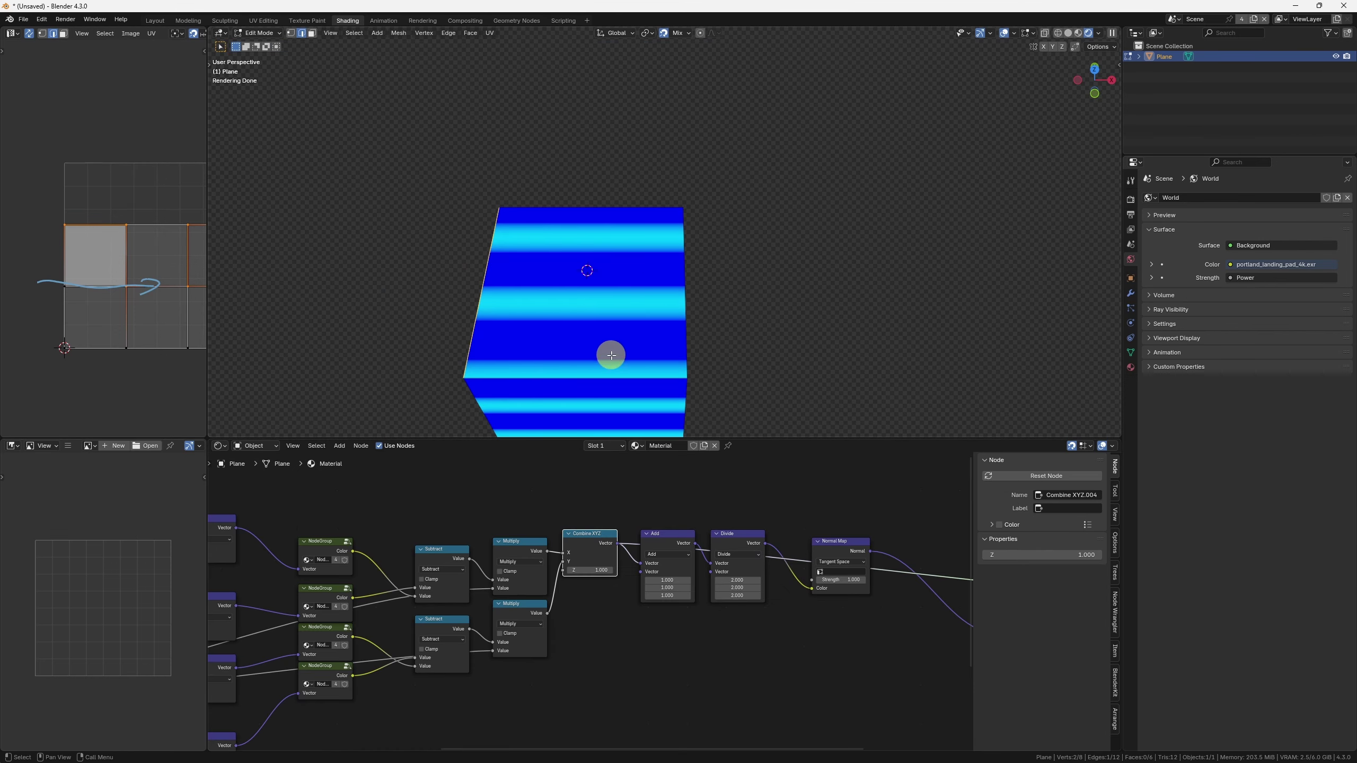
Step: Preview the Principled BSDF on the block and examine the top face's shading from directly above
middle_click_drag(625, 364, 516, 387)
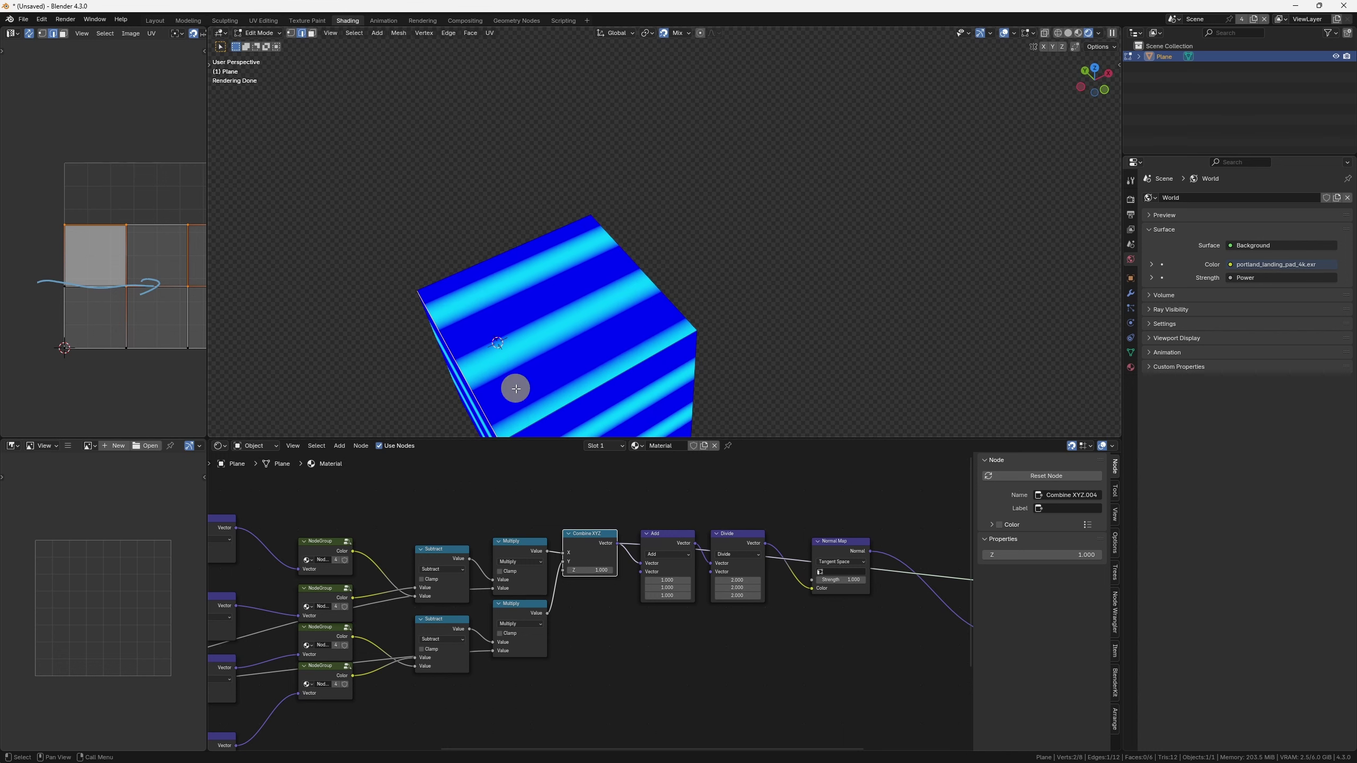
middle_click_drag(1048, 581, 838, 525)
left_click(816, 542, "ctrl+shift")
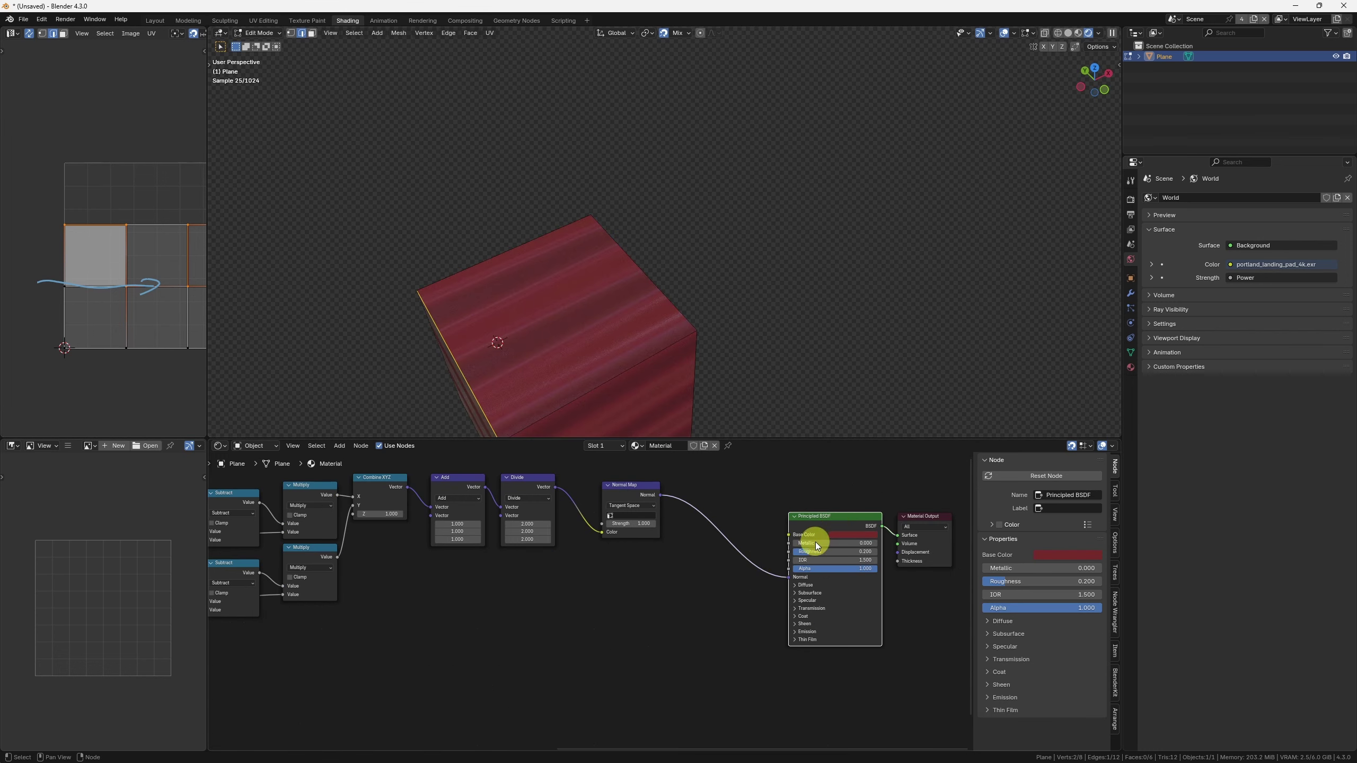
middle_click_drag(690, 303, 646, 341)
key("KP_7")
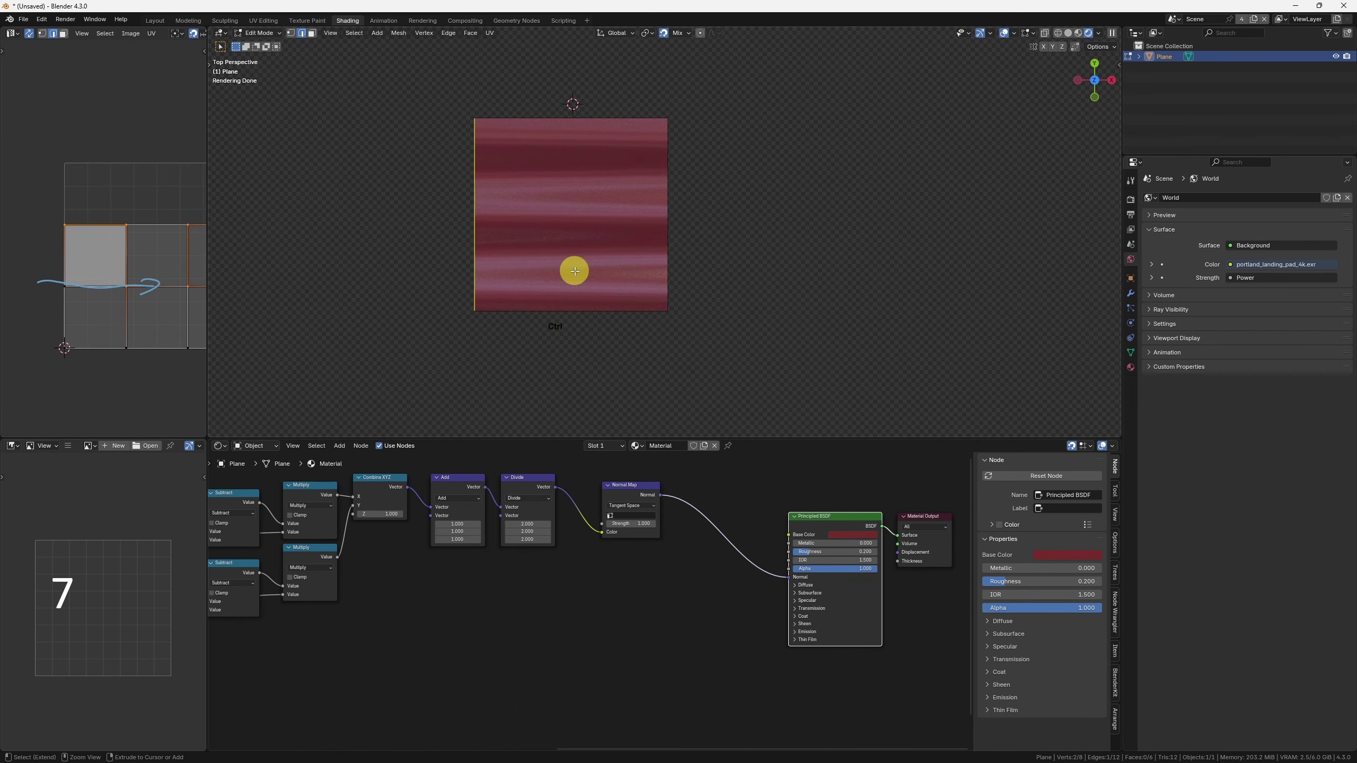
scroll(43, 279, "down", 3)
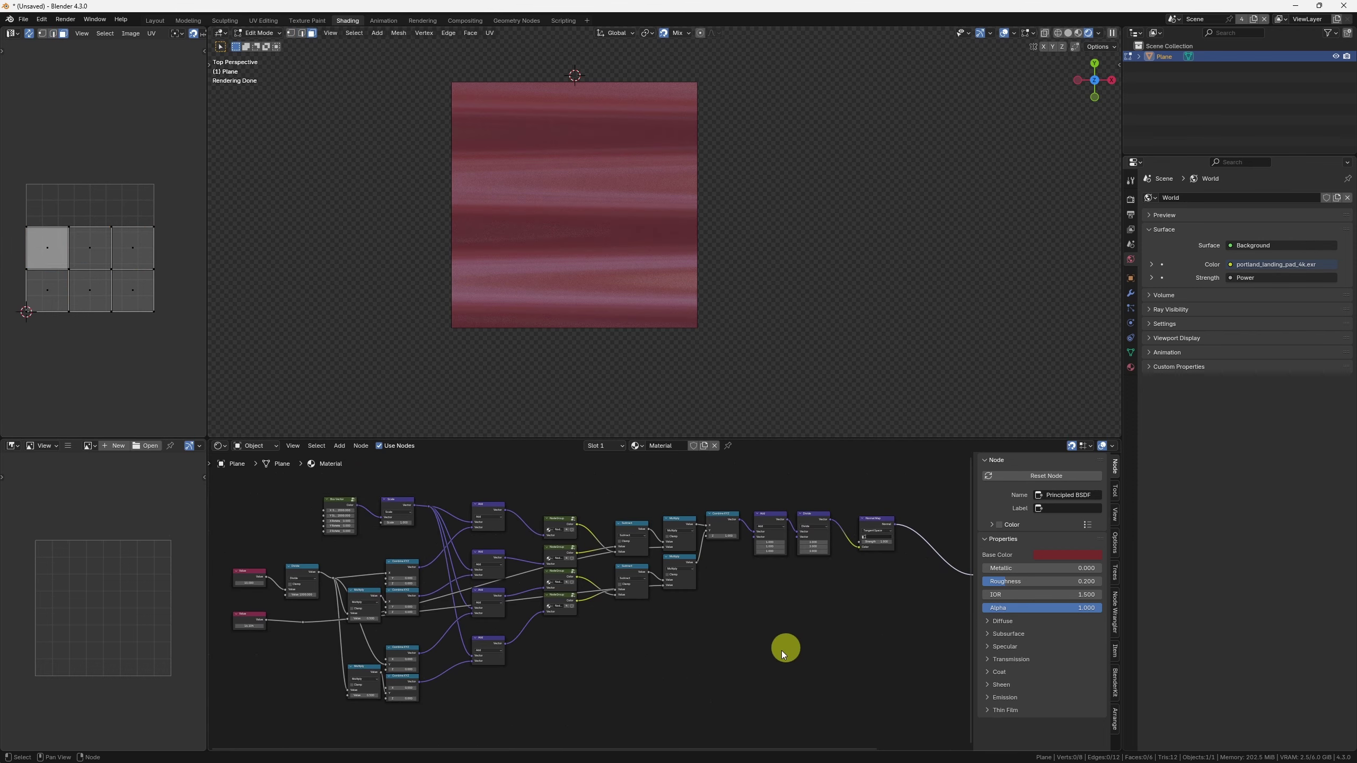
scroll(817, 561, "up", 3)
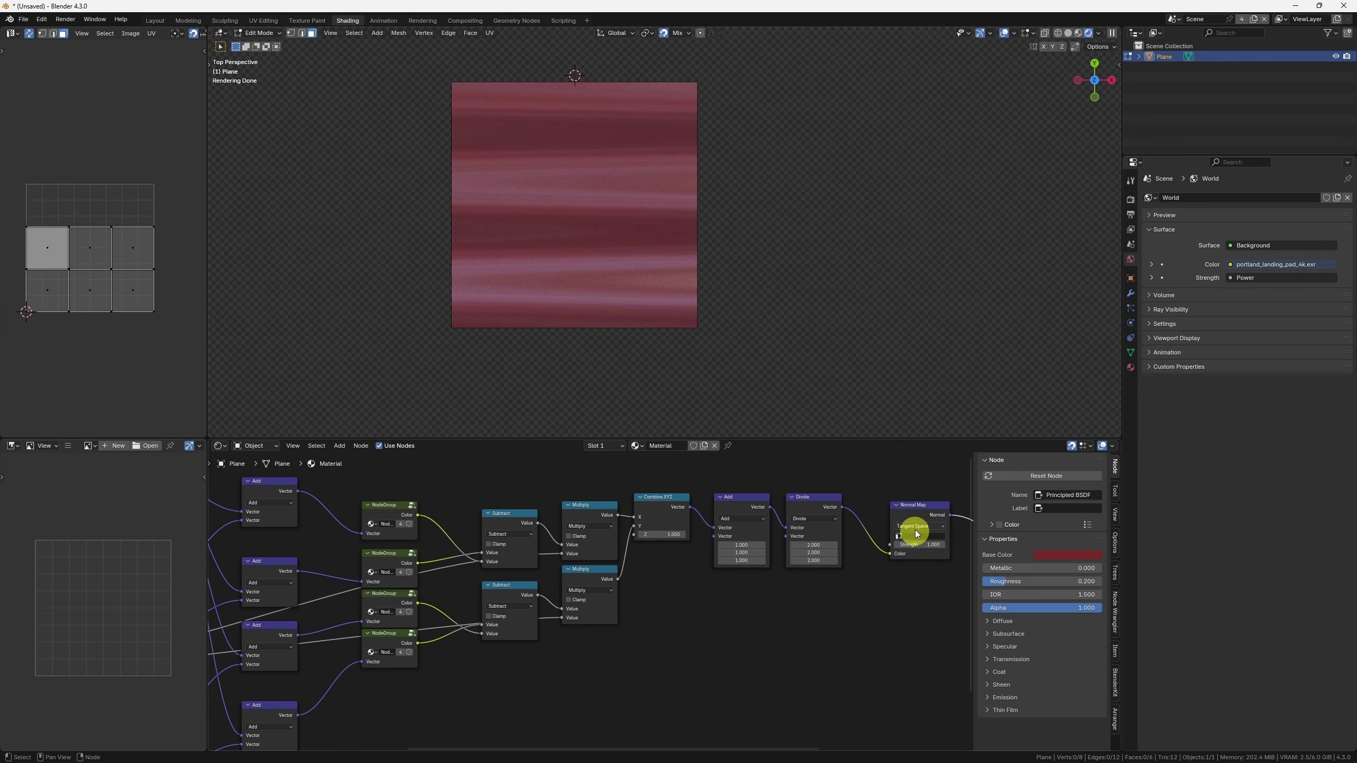
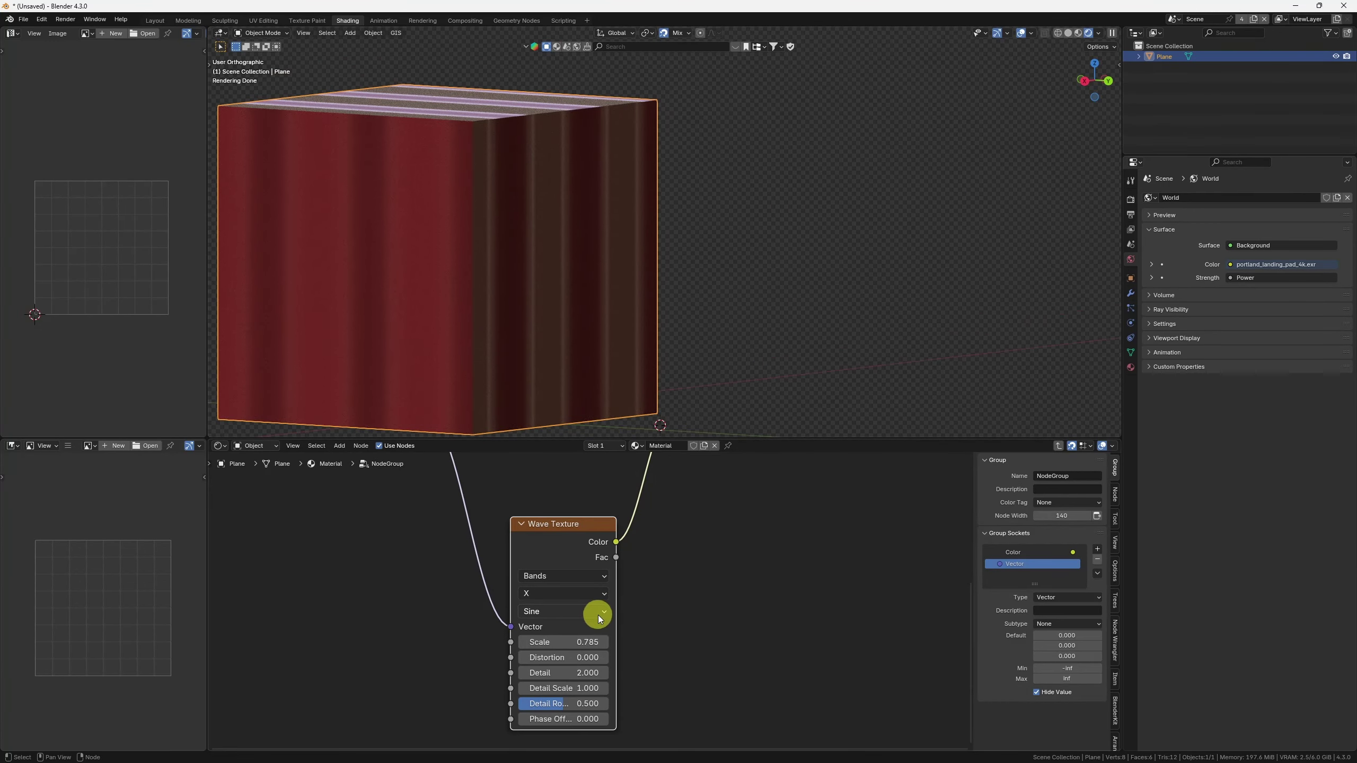
Step: Try the Y bands direction on the Wave Texture, switch back to X and compare the grooves on the block's sides
scroll(596, 595, "down", 1, "ctrl")
left_click(576, 594)
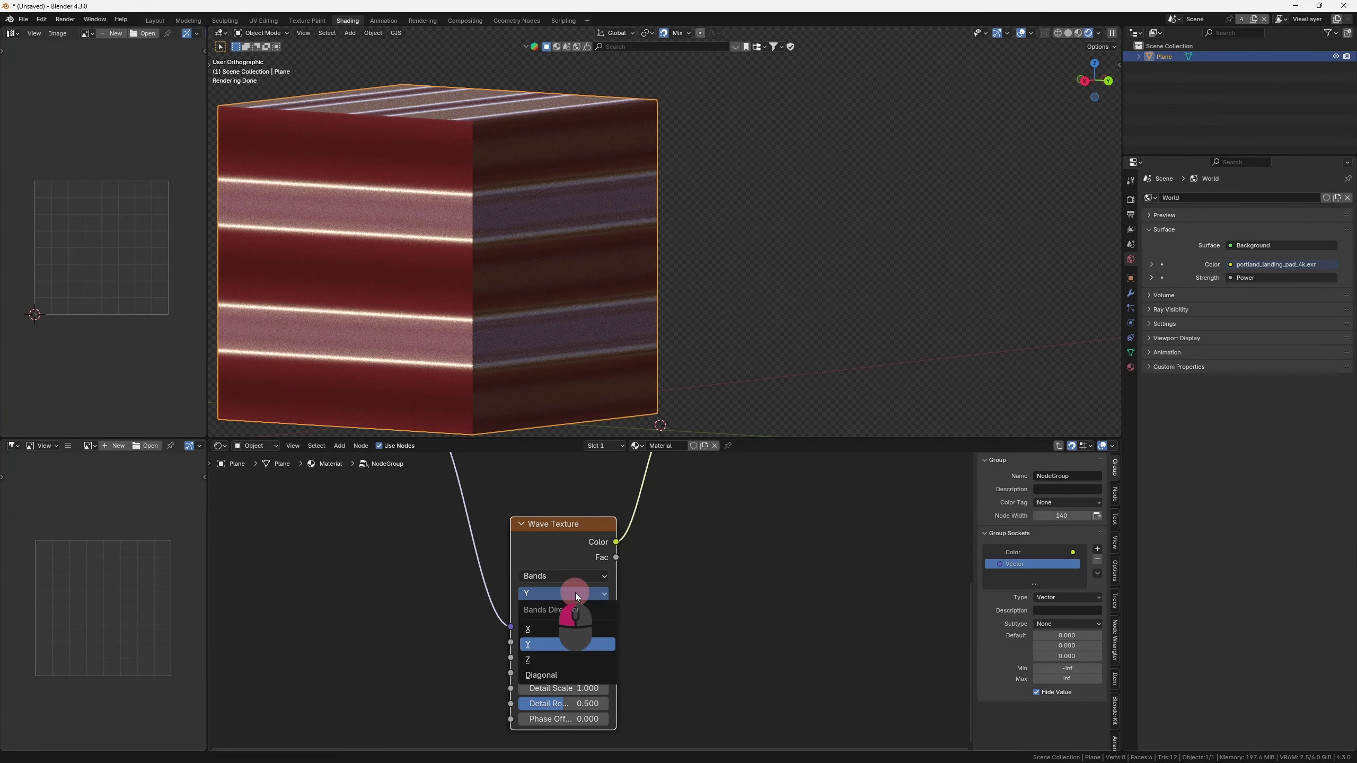
left_click(571, 633)
middle_click_drag(472, 283, 565, 230)
middle_click_drag(534, 306, 525, 268)
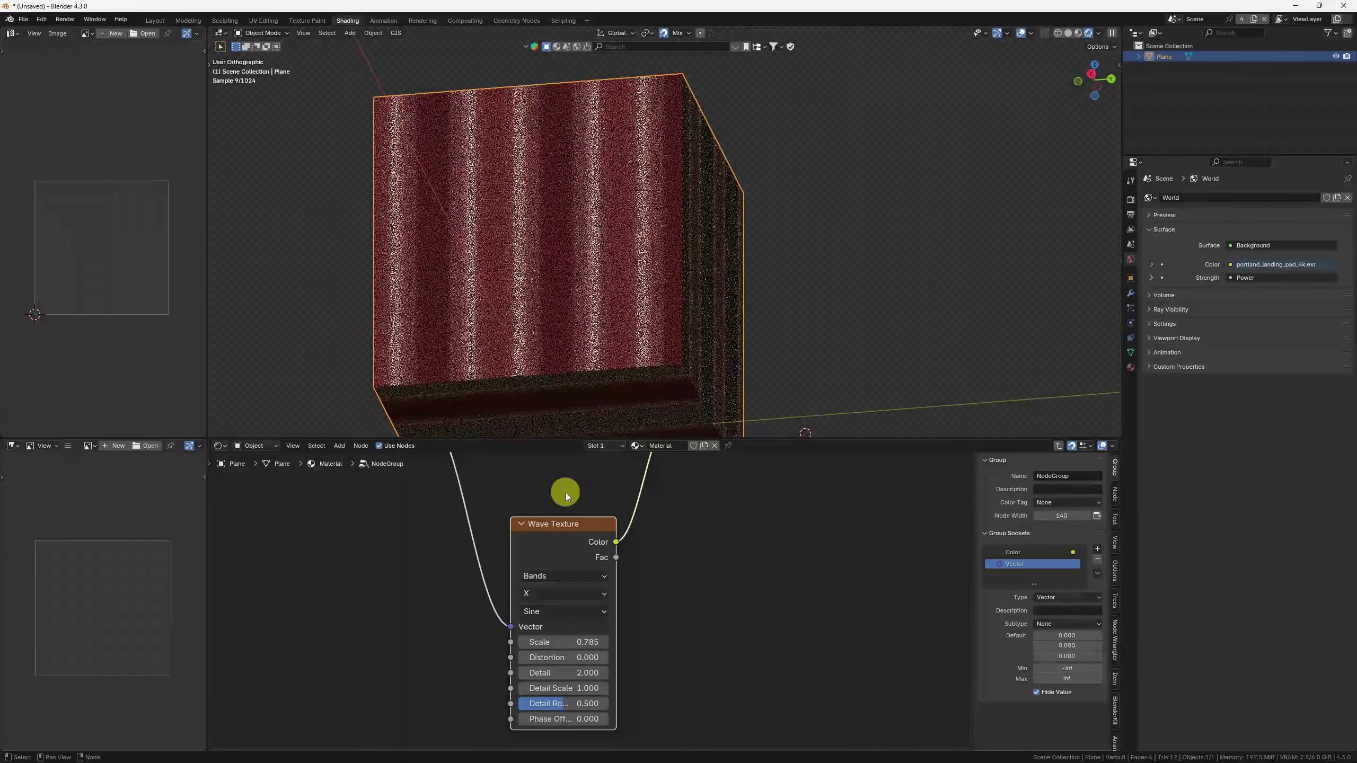
left_click(565, 598)
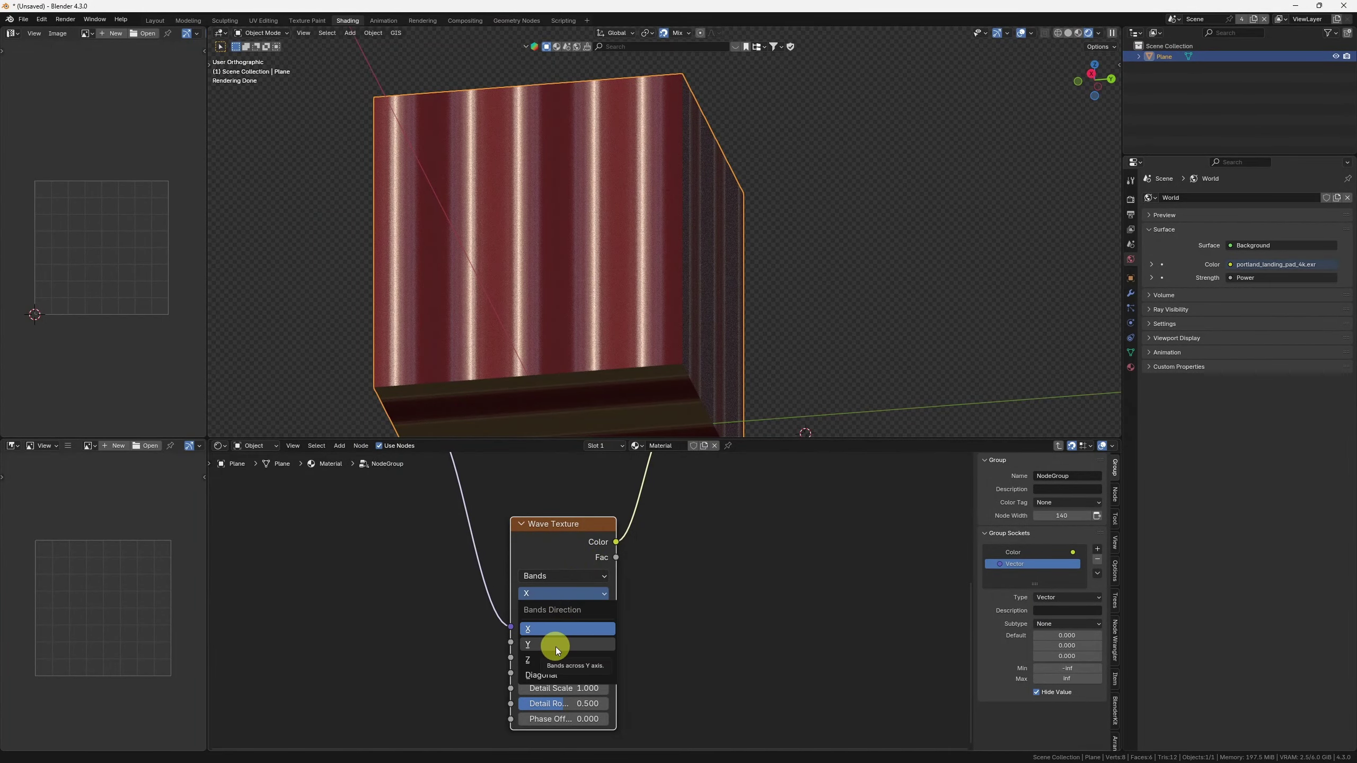
left_click(553, 631)
Step: Raise the Wave Texture's scale to about 26.473 and examine the light streak on the block in perspective
middle_click_drag(743, 569, 741, 572)
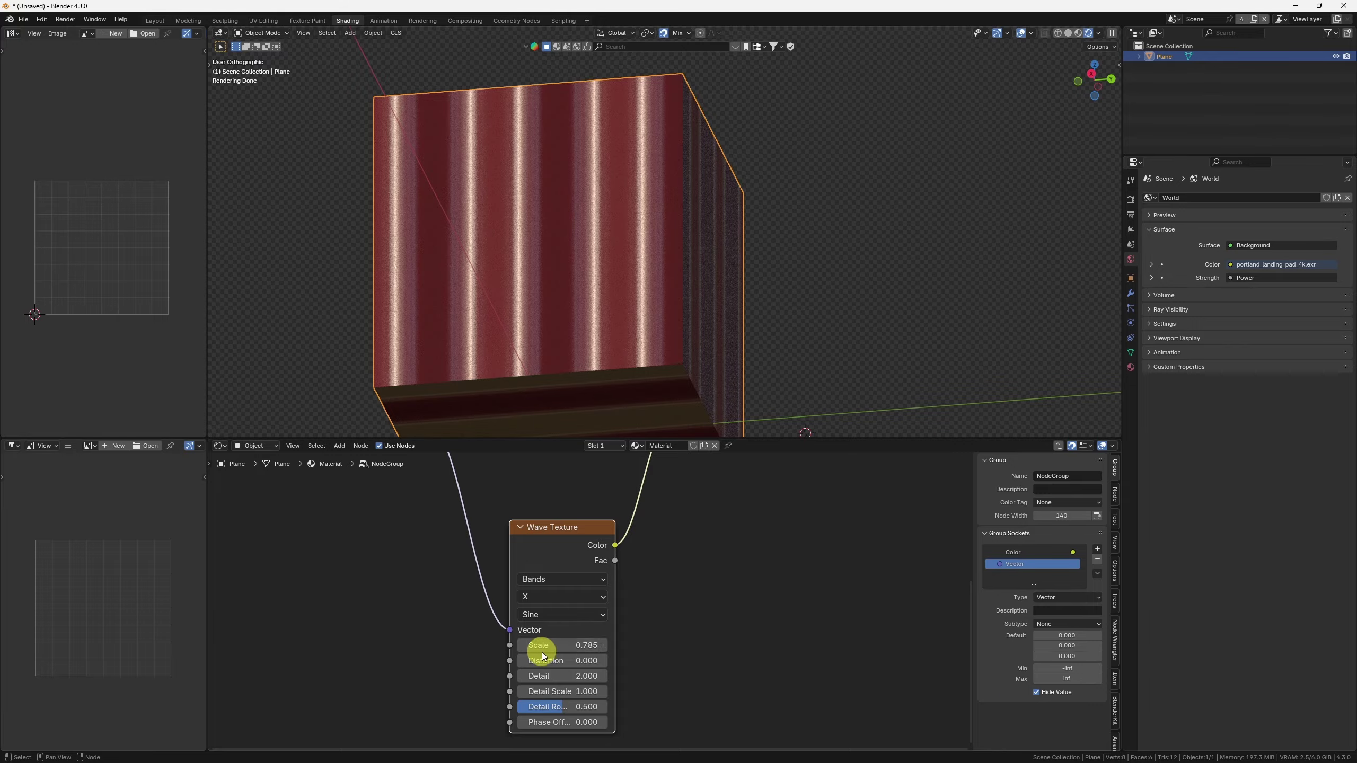
left_click_drag(543, 656, 770, 616)
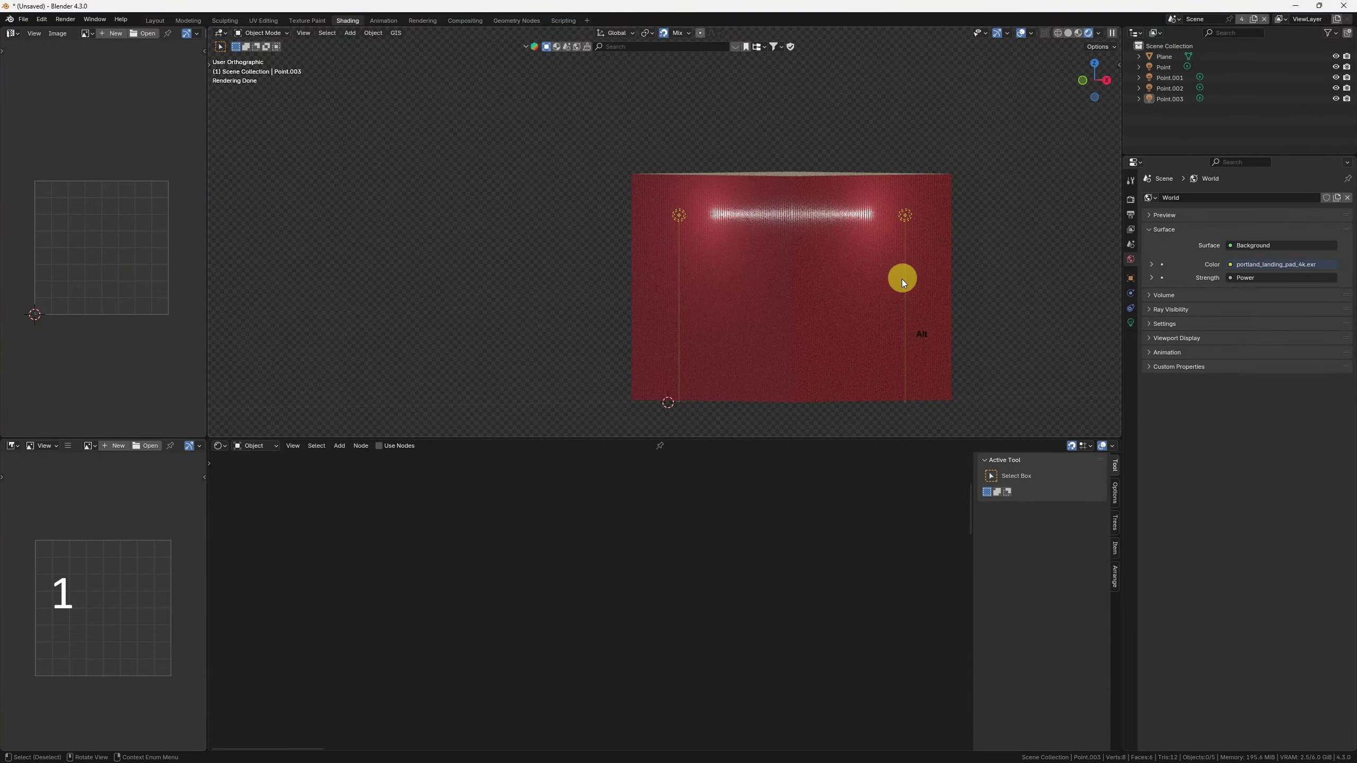
middle_click_drag(903, 283, 780, 236, "alt")
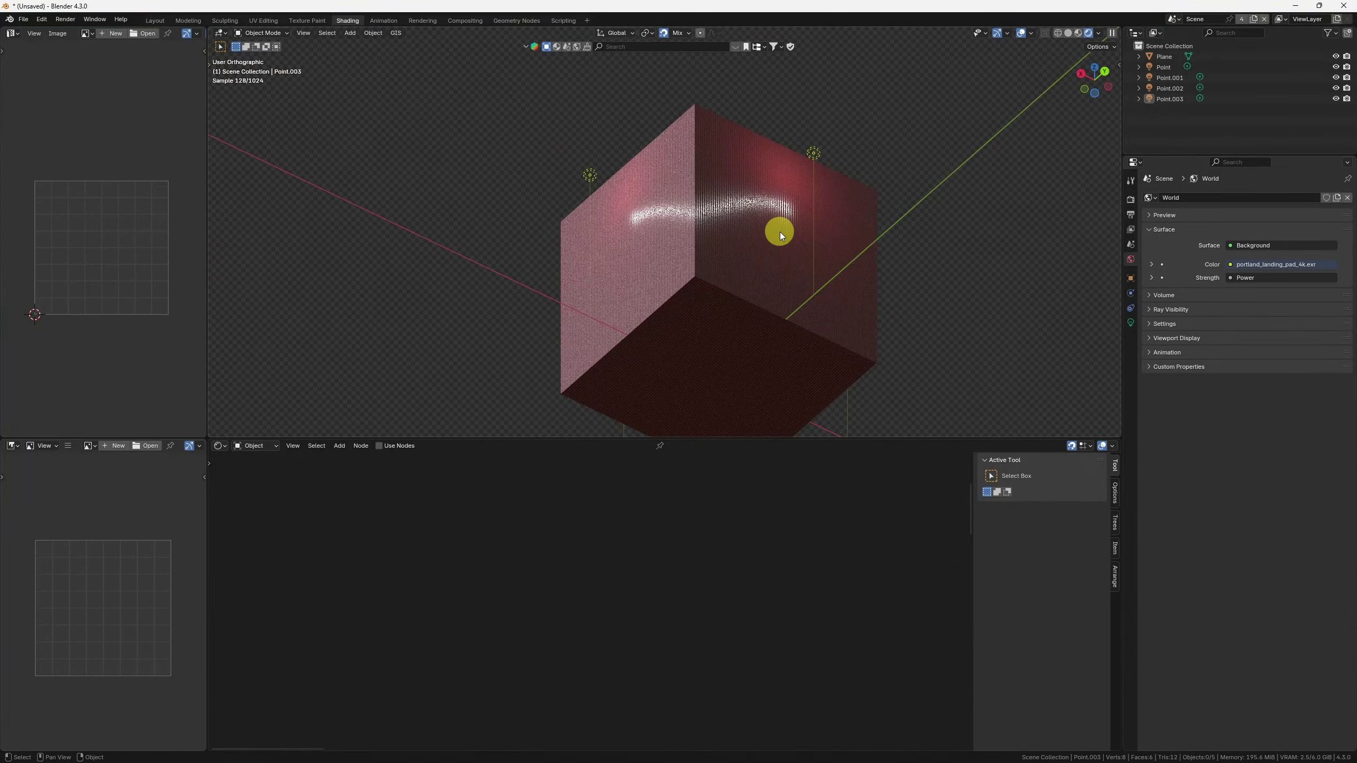
key("KP_5")
middle_click_drag(730, 179, 745, 264)
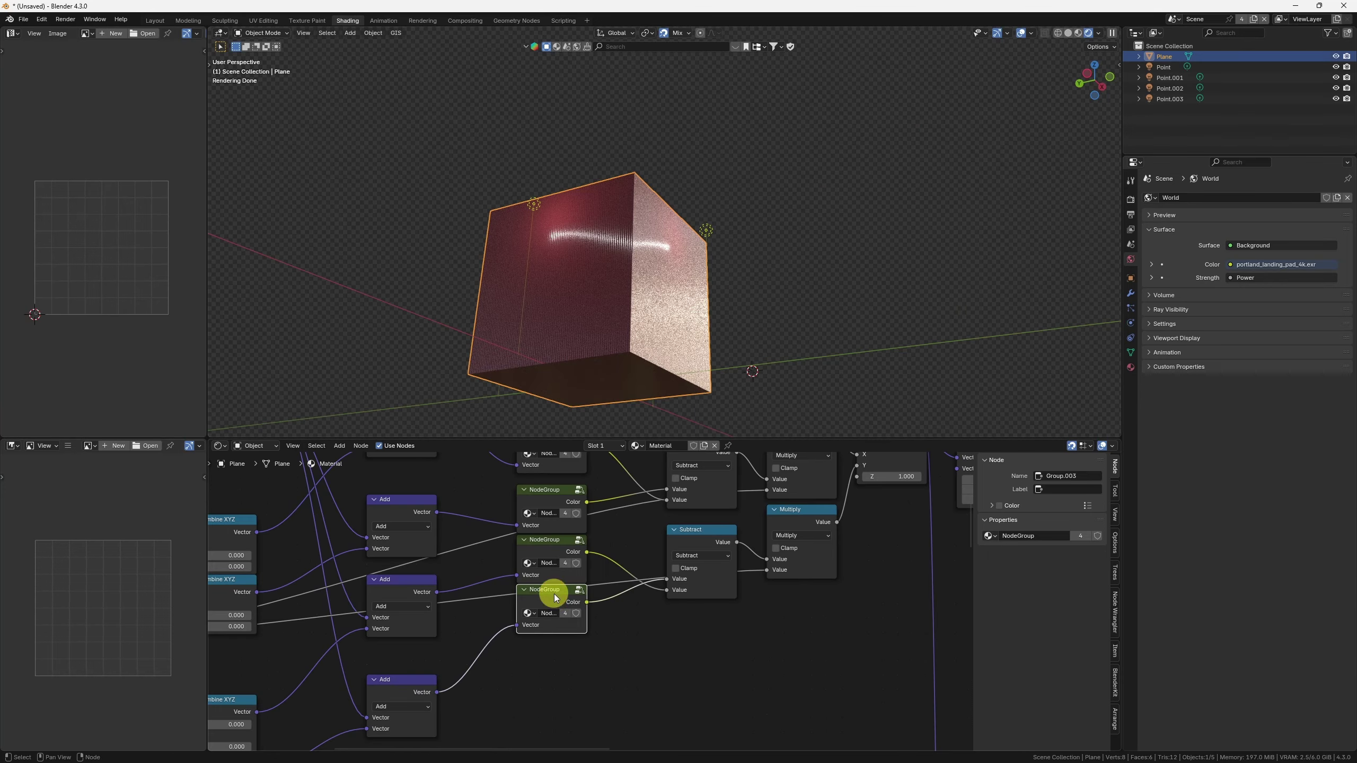
Step: Try the Y bands direction on the Wave Texture inside the node group, undo it and leave the group
key("Tab")
scroll(602, 600, "up", 3)
left_click(590, 610)
key("y")
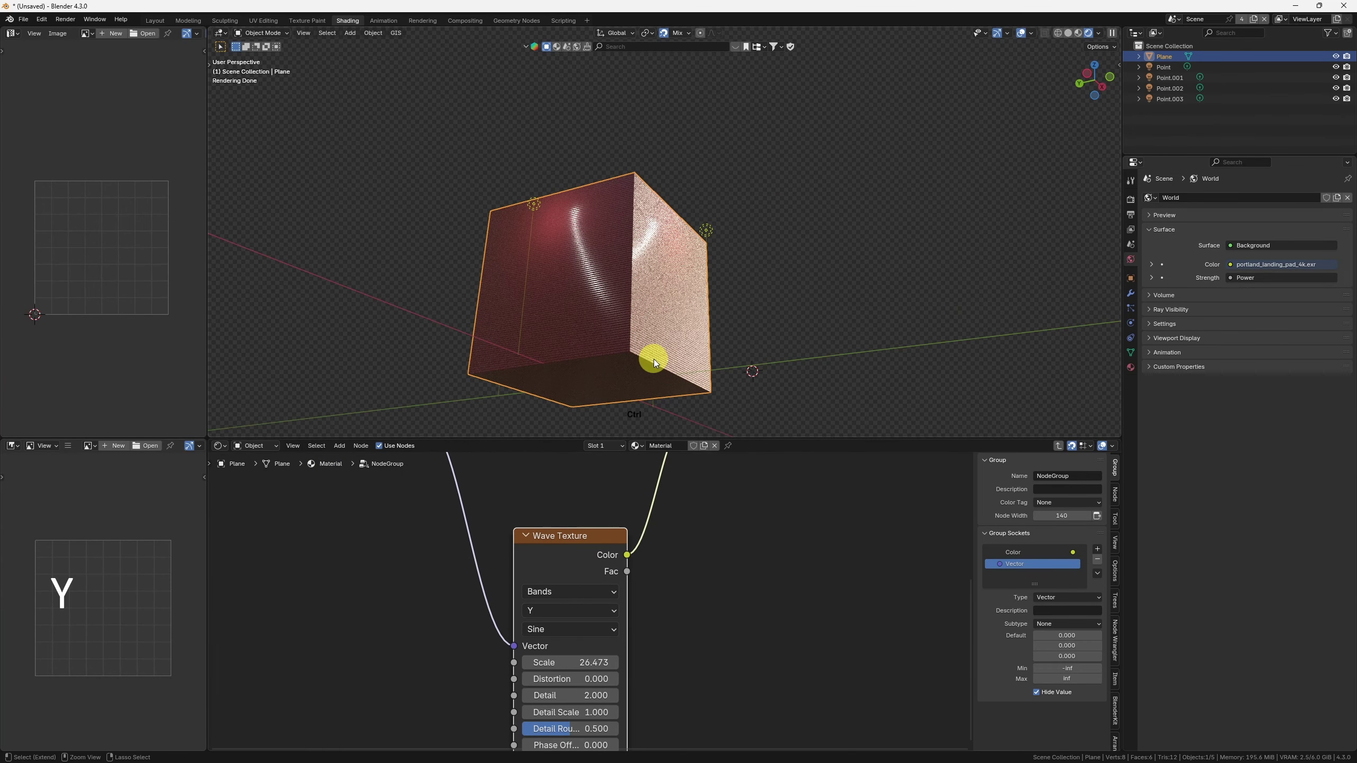
key("ctrl+z")
middle_click_drag(597, 485, 560, 516)
key("Tab")
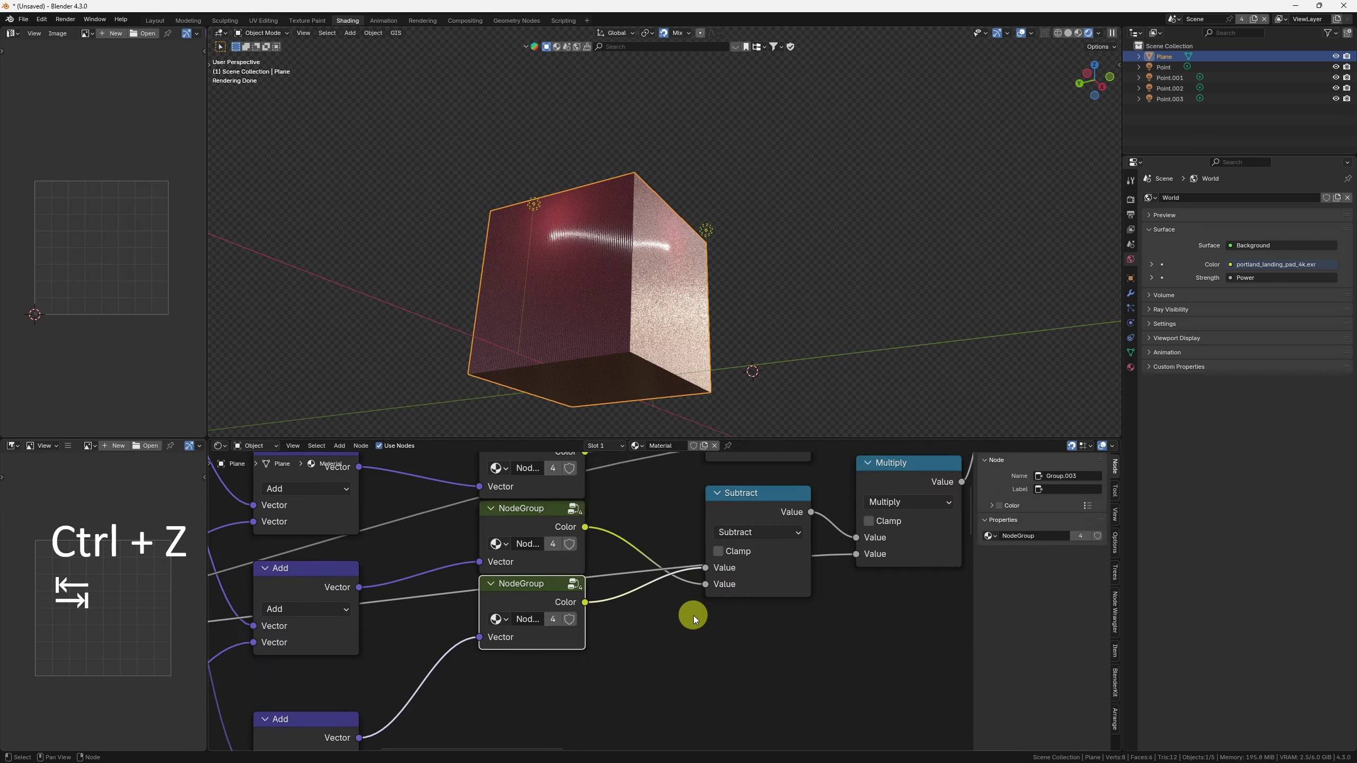
Step: Try X, Y and Z rotations of 90 on the Box Vector node and undo them
scroll(694, 616, "down", 3)
scroll(800, 574, "down", 3)
middle_click_drag(694, 556, 762, 613)
scroll(764, 572, "up", 6)
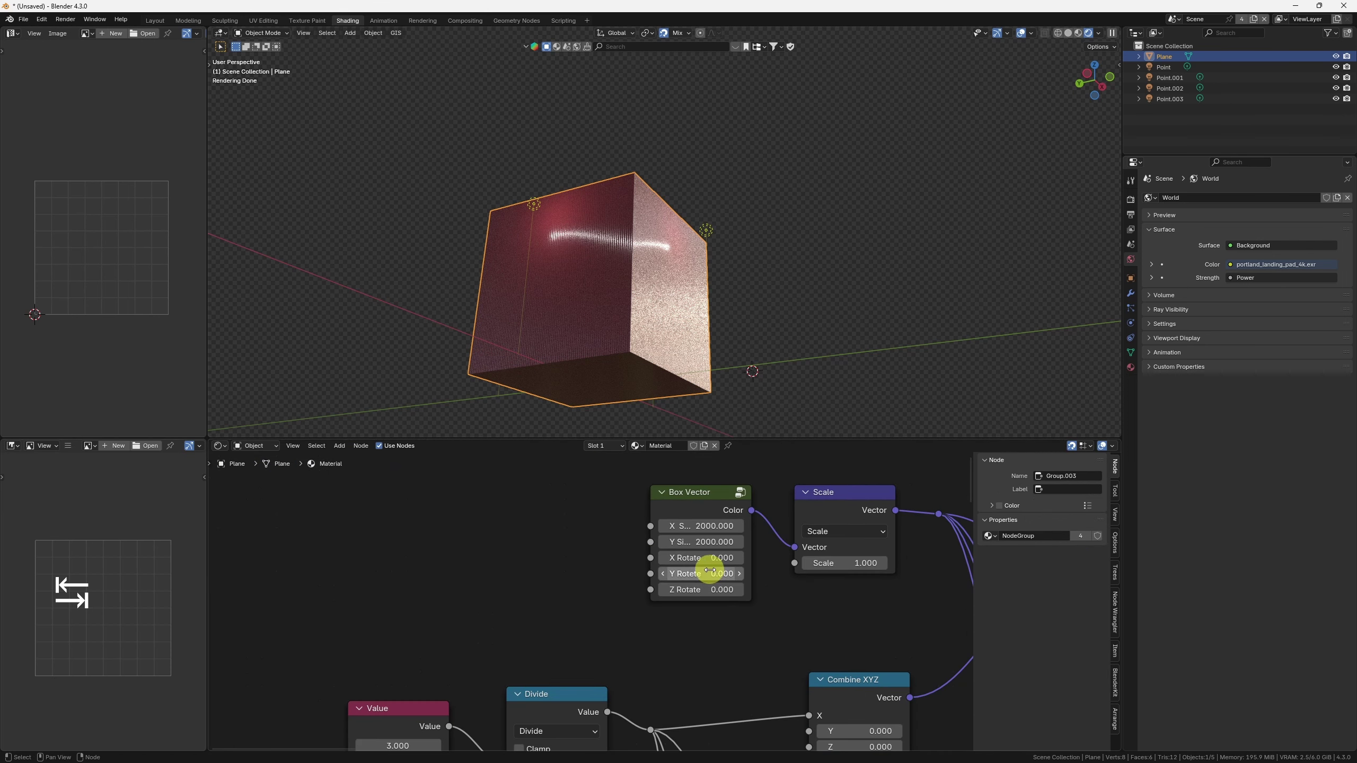
scroll(709, 571, "down", 4)
scroll(866, 575, "up", 4)
middle_click_drag(455, 556, 592, 544)
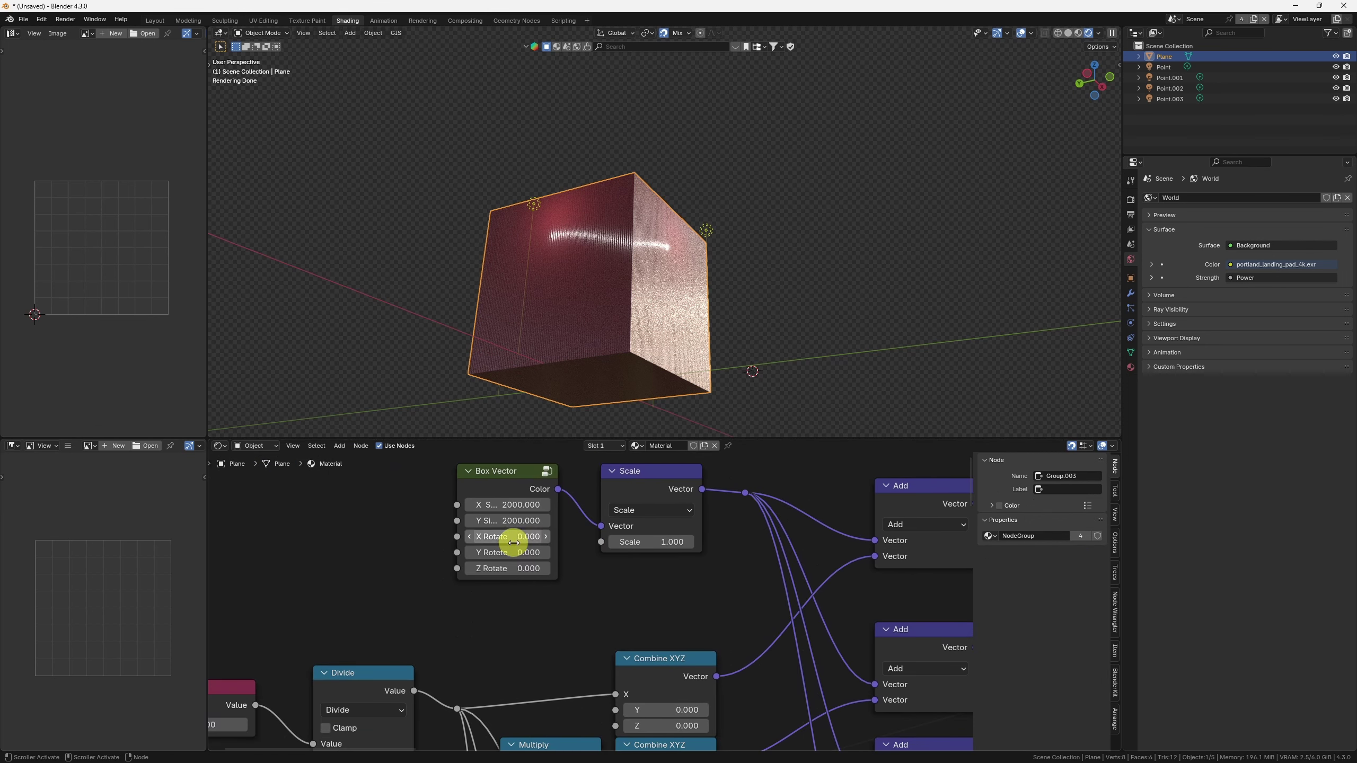
left_click_drag(516, 536, 522, 570)
type("90")
key("Return")
key("ctrl+z")
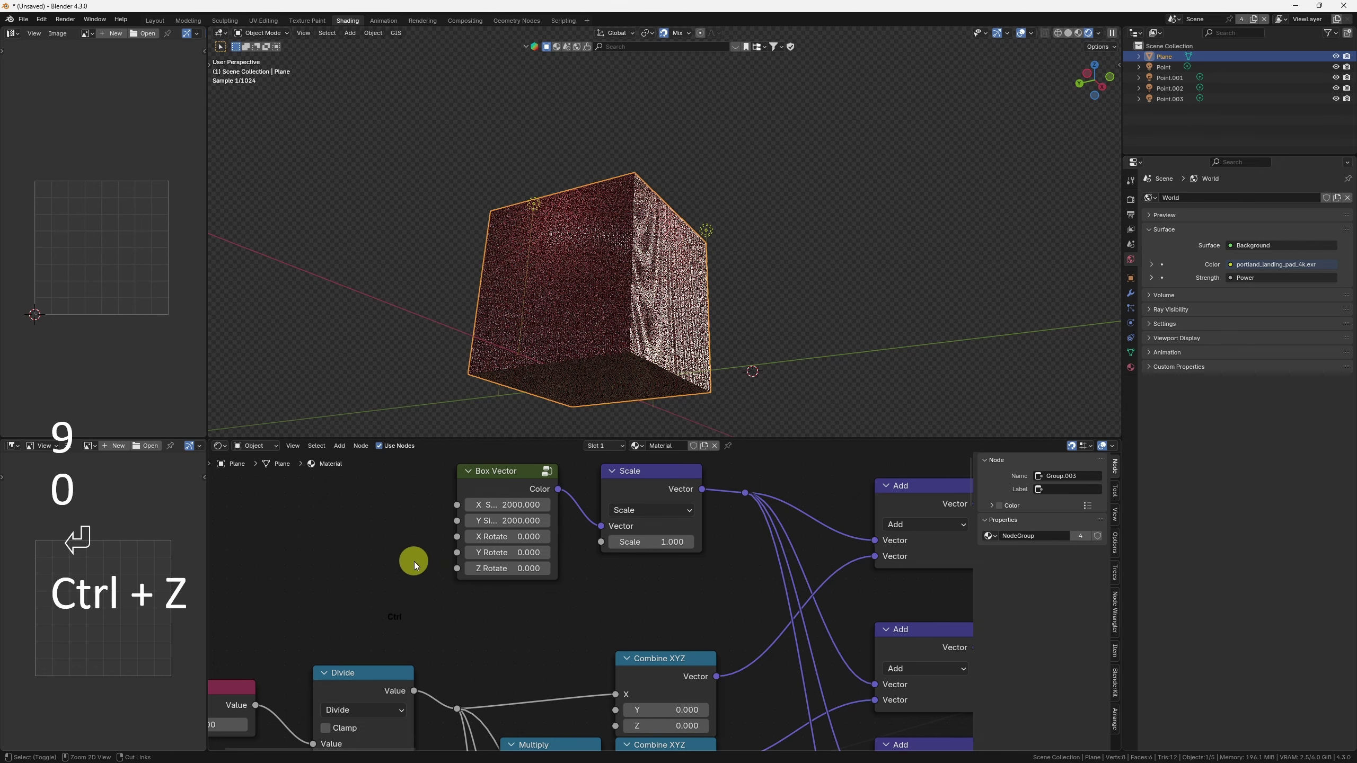
key("shift+a")
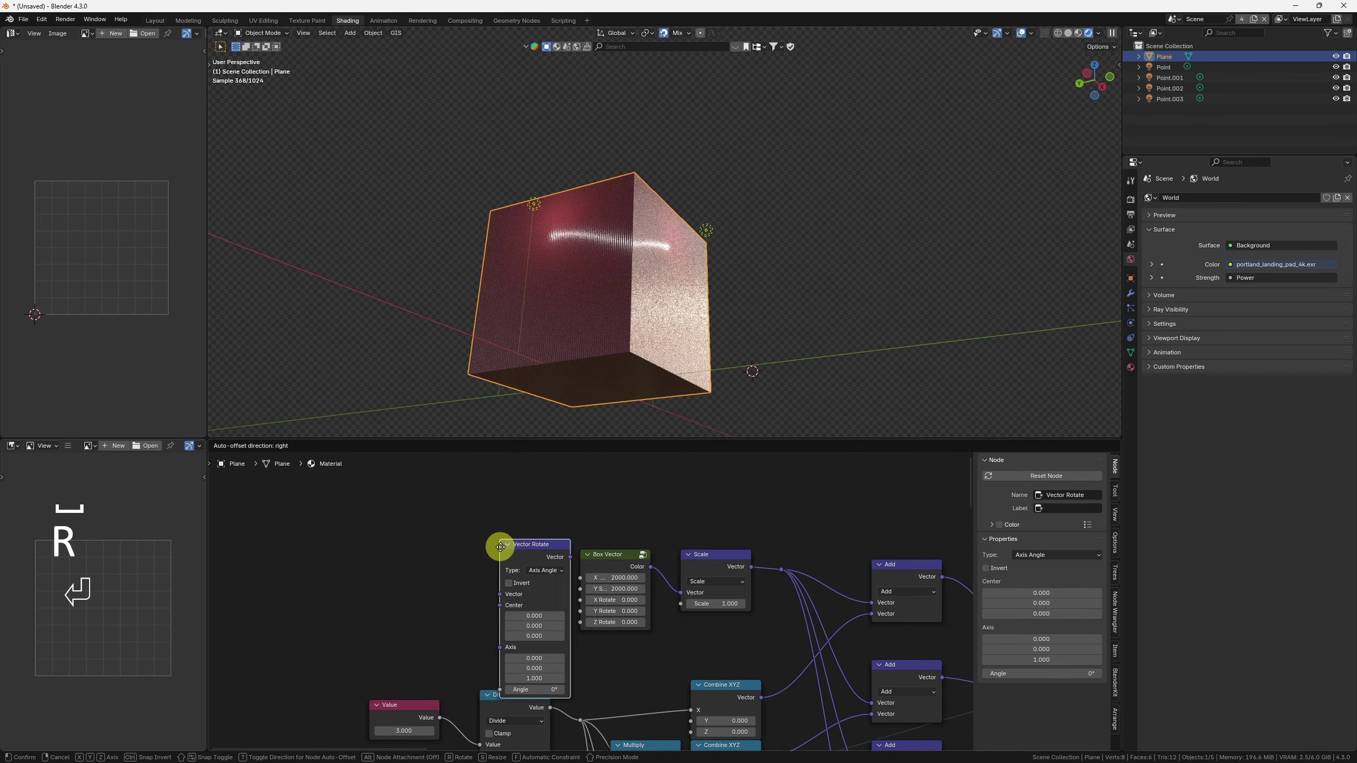
left_click(440, 483)
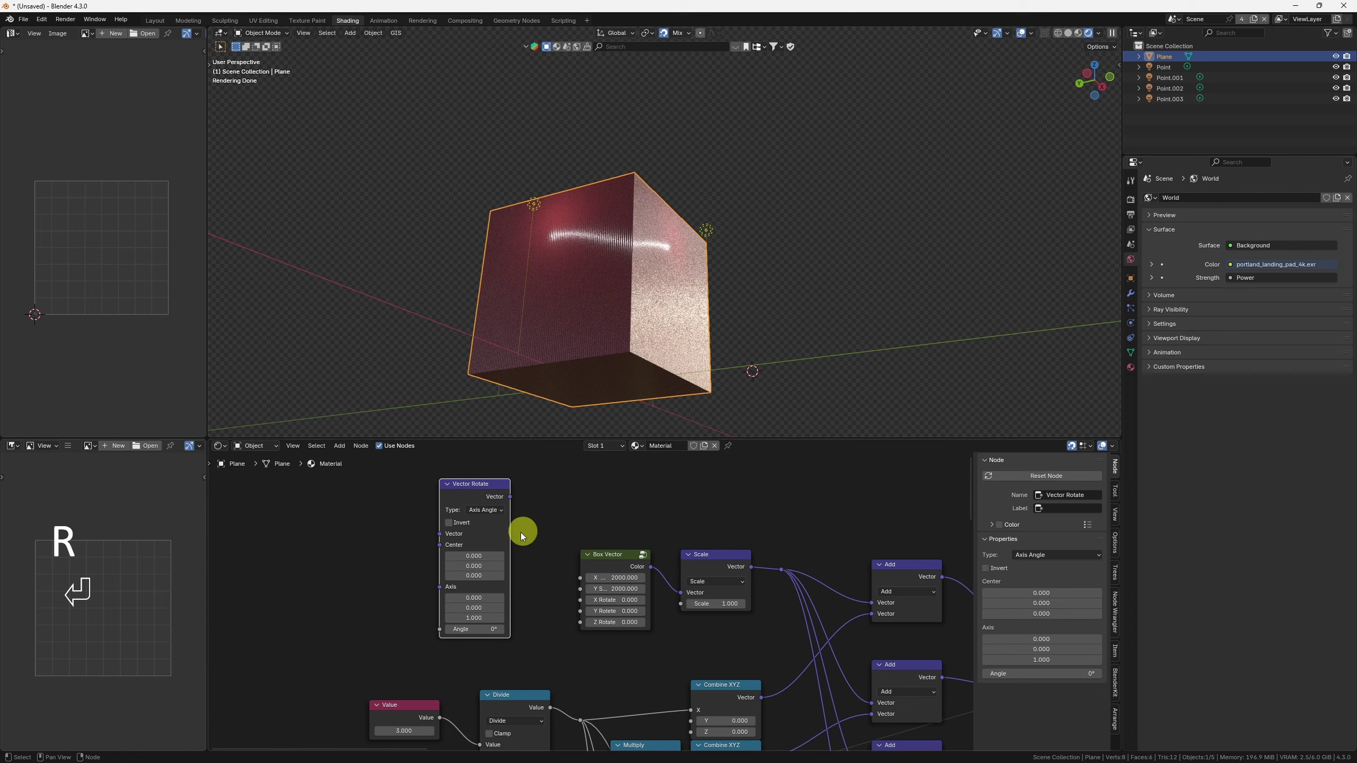
middle_click_drag(878, 590, 536, 538)
middle_click_drag(430, 548, 468, 580)
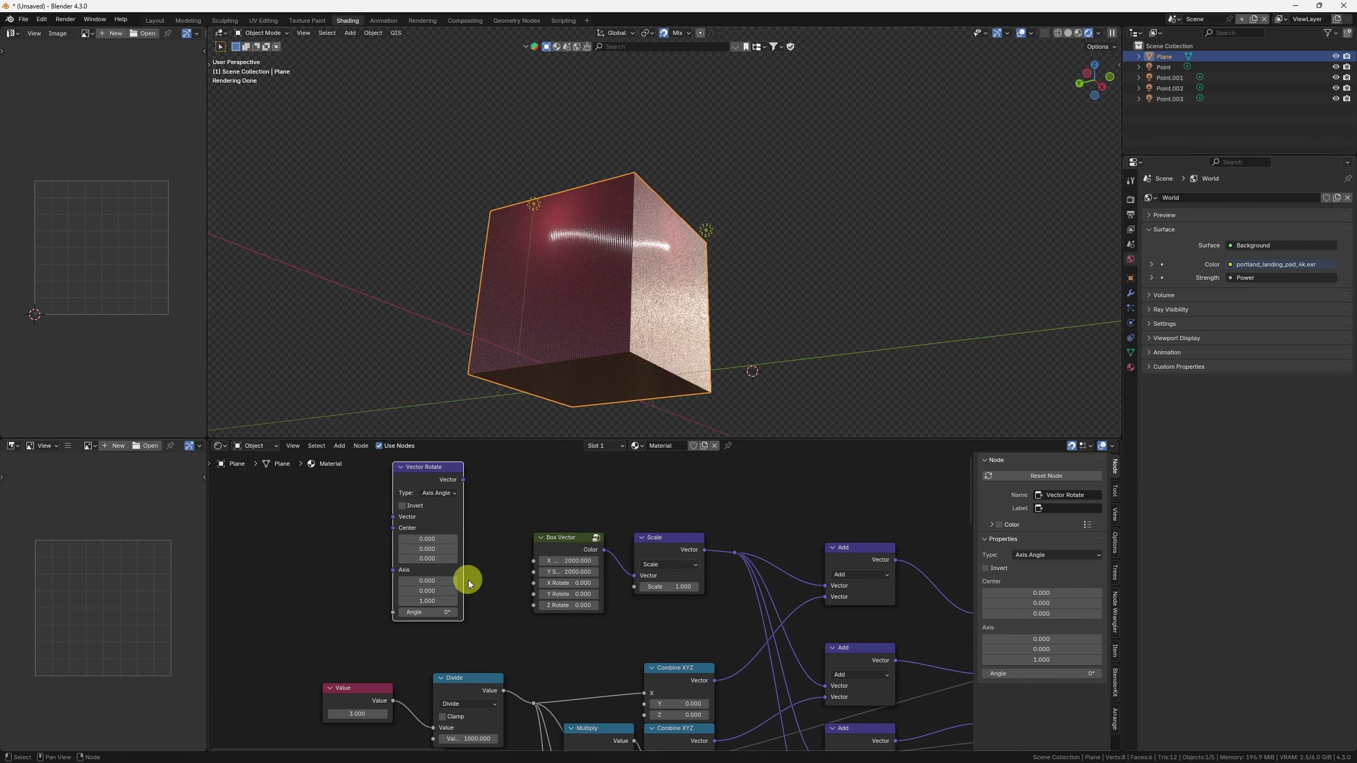
key("ctrl+x")
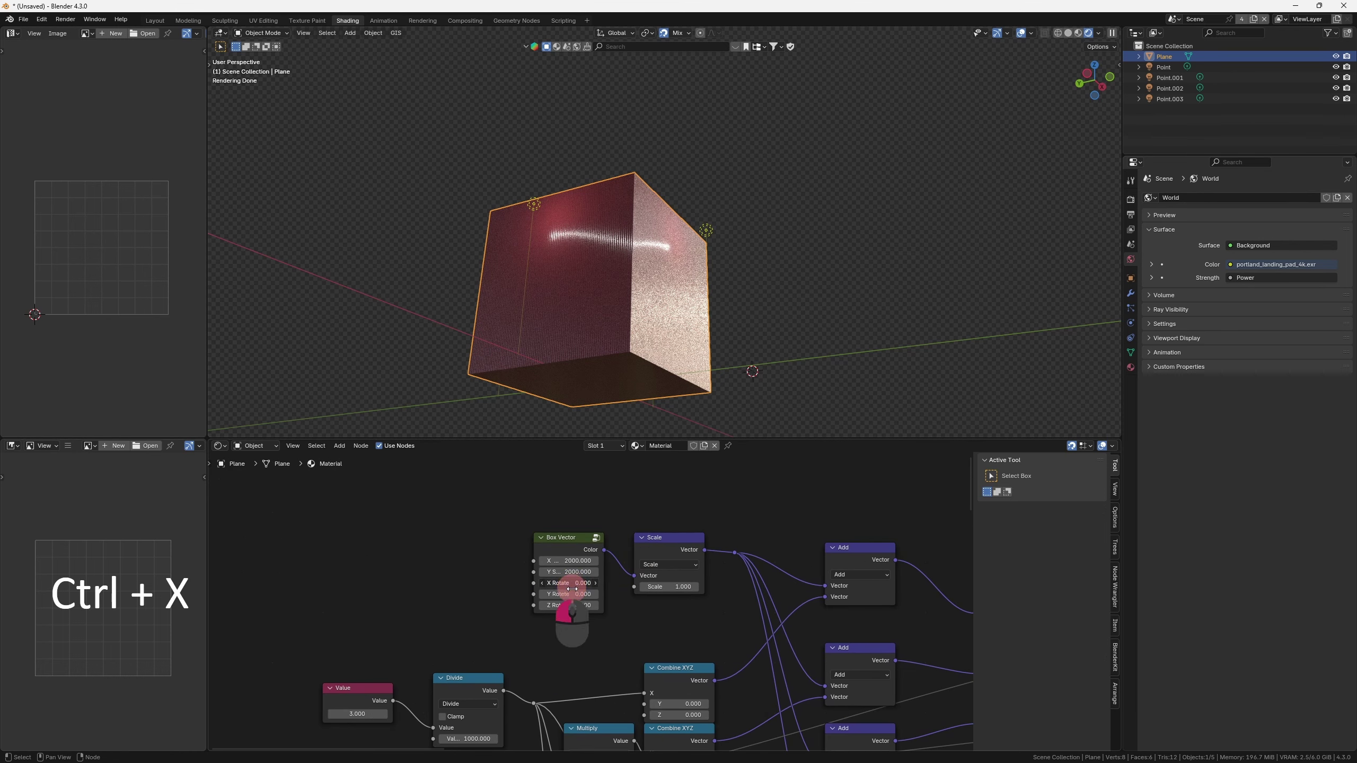
Step: Set the Box Vector node's X, Y and Z rotations to 90
left_click_drag(572, 589, 564, 594)
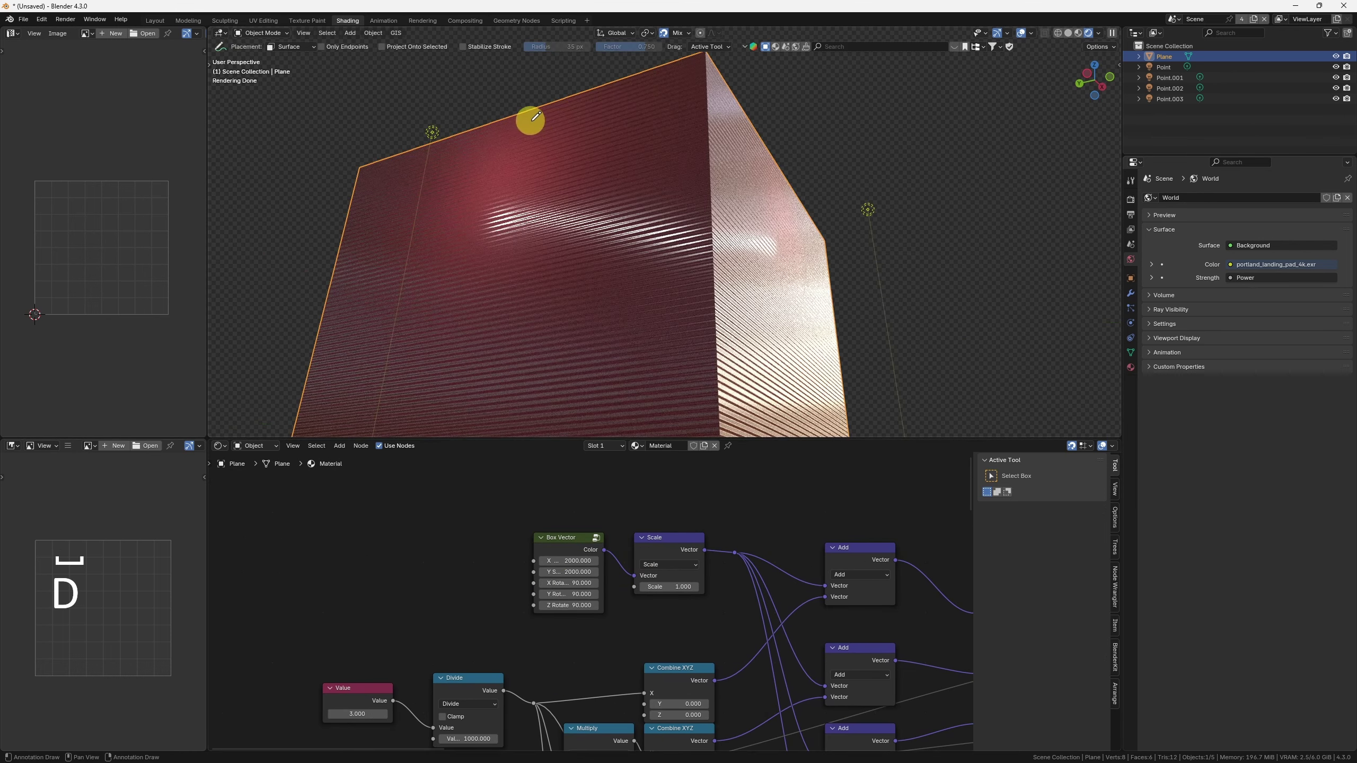
Step: Annotate the block's face with short strokes along the grooves and downward strokes across the highlight, and clear them
left_click_drag(532, 128, 634, 119)
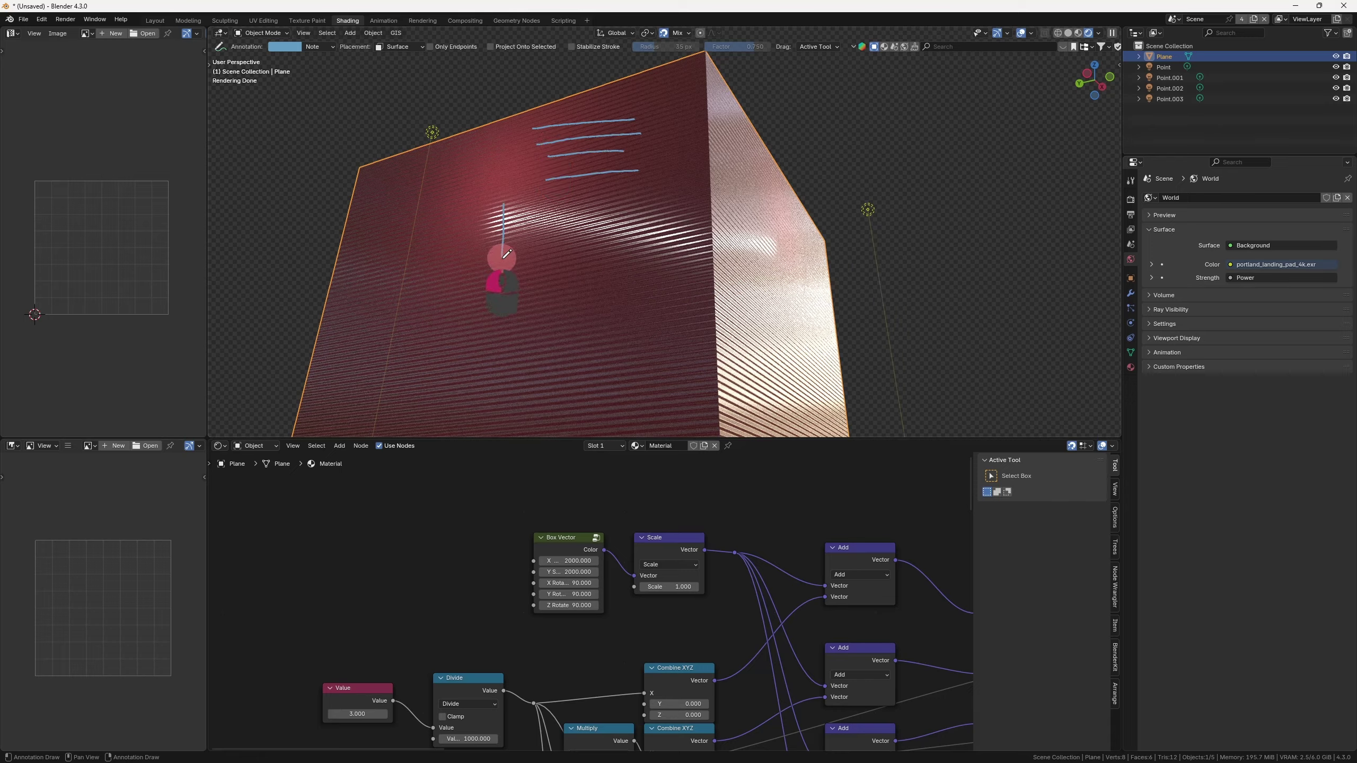
left_click_drag(575, 221, 592, 271)
left_click_drag(614, 234, 612, 288)
key("ctrl+alt+shift+Delete")
key("q")
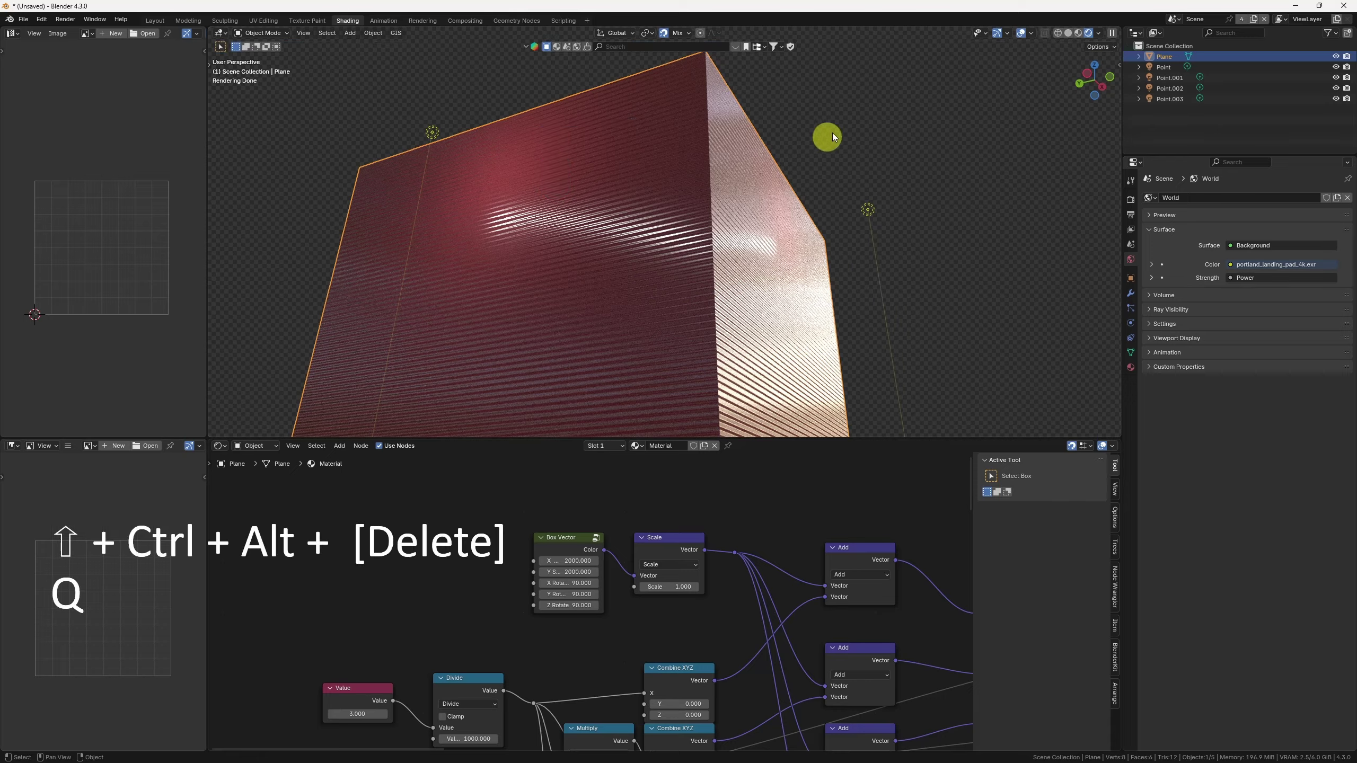
Step: Insert a Vector Rotate node after the Cross Product node in the Tangent frame, feeding the Mix node's A input
middle_click_drag(645, 304, 634, 323)
middle_click_drag(634, 323, 633, 313)
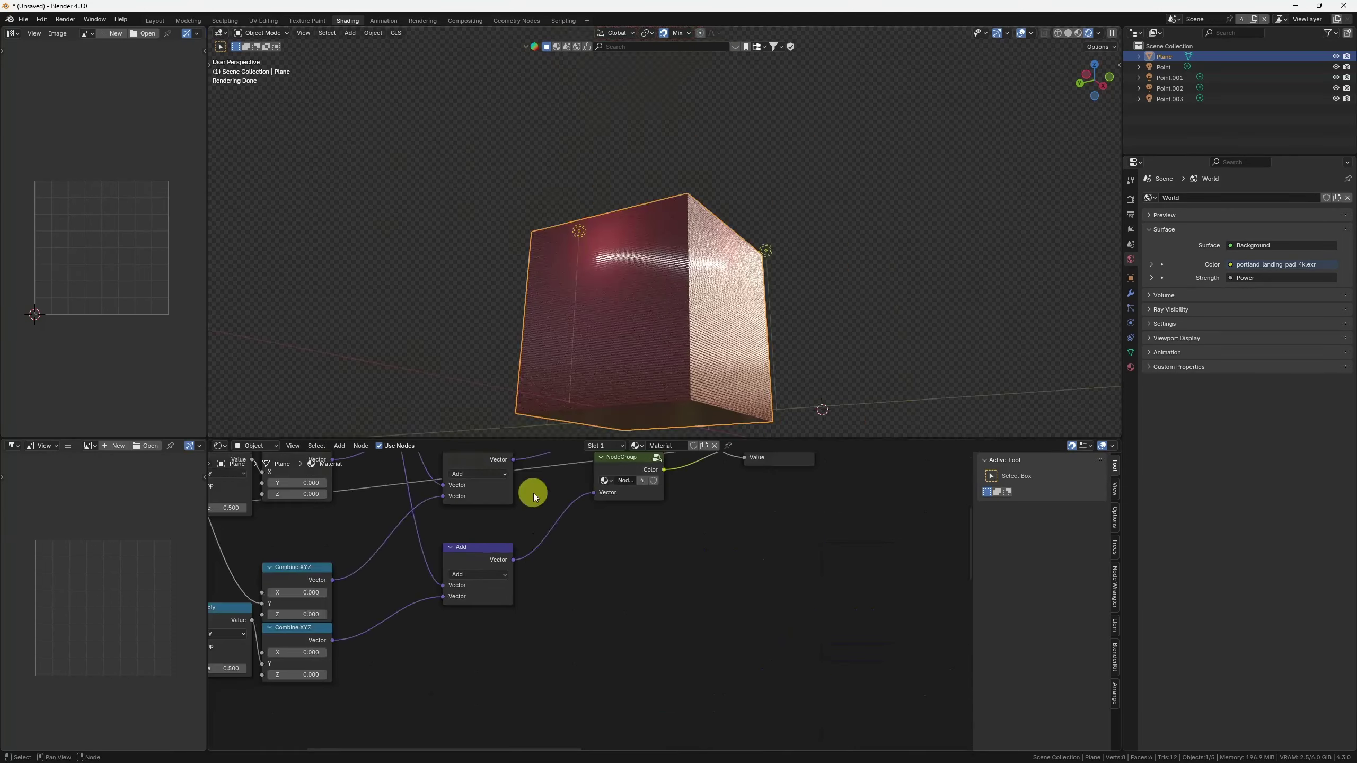
scroll(647, 600, "down", 8)
middle_click_drag(590, 645, 632, 457)
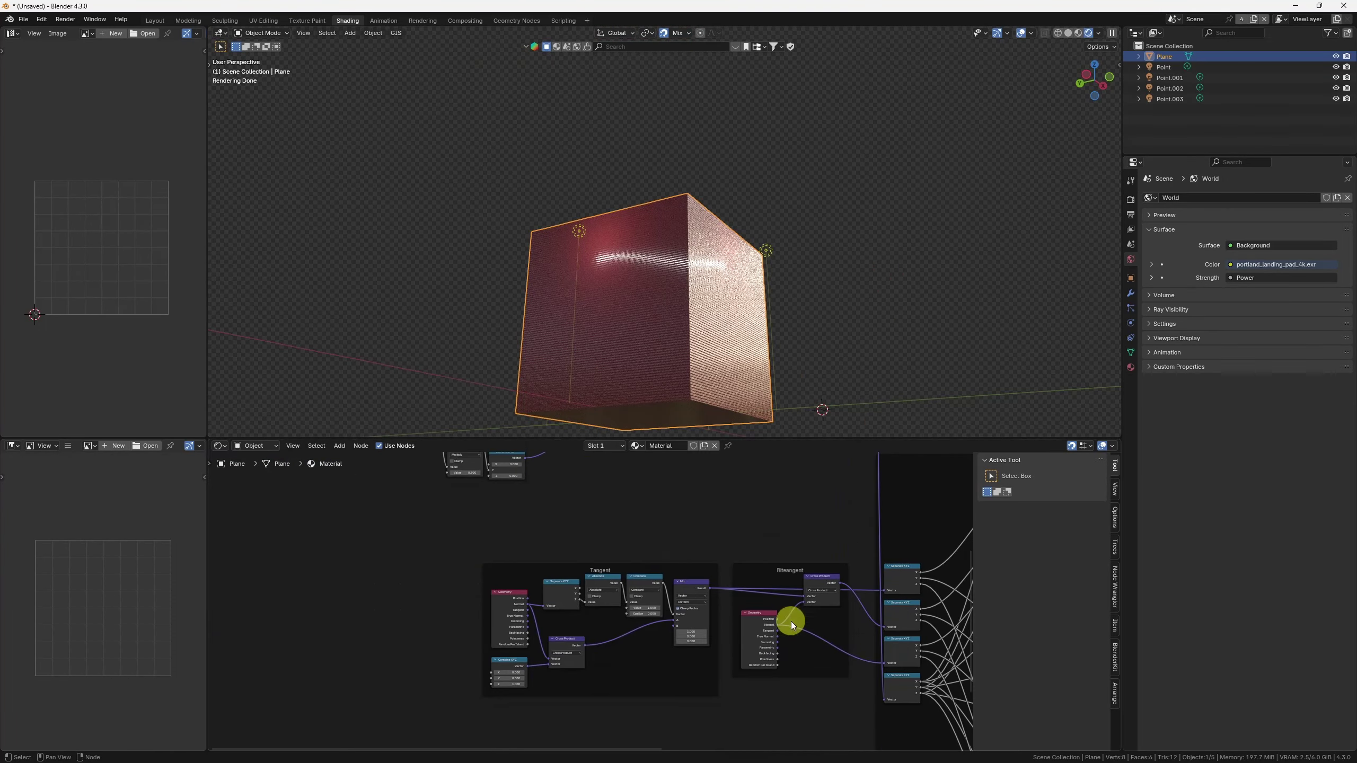
middle_click_drag(791, 622, 738, 543)
middle_click_drag(470, 577, 562, 544, "ctrl")
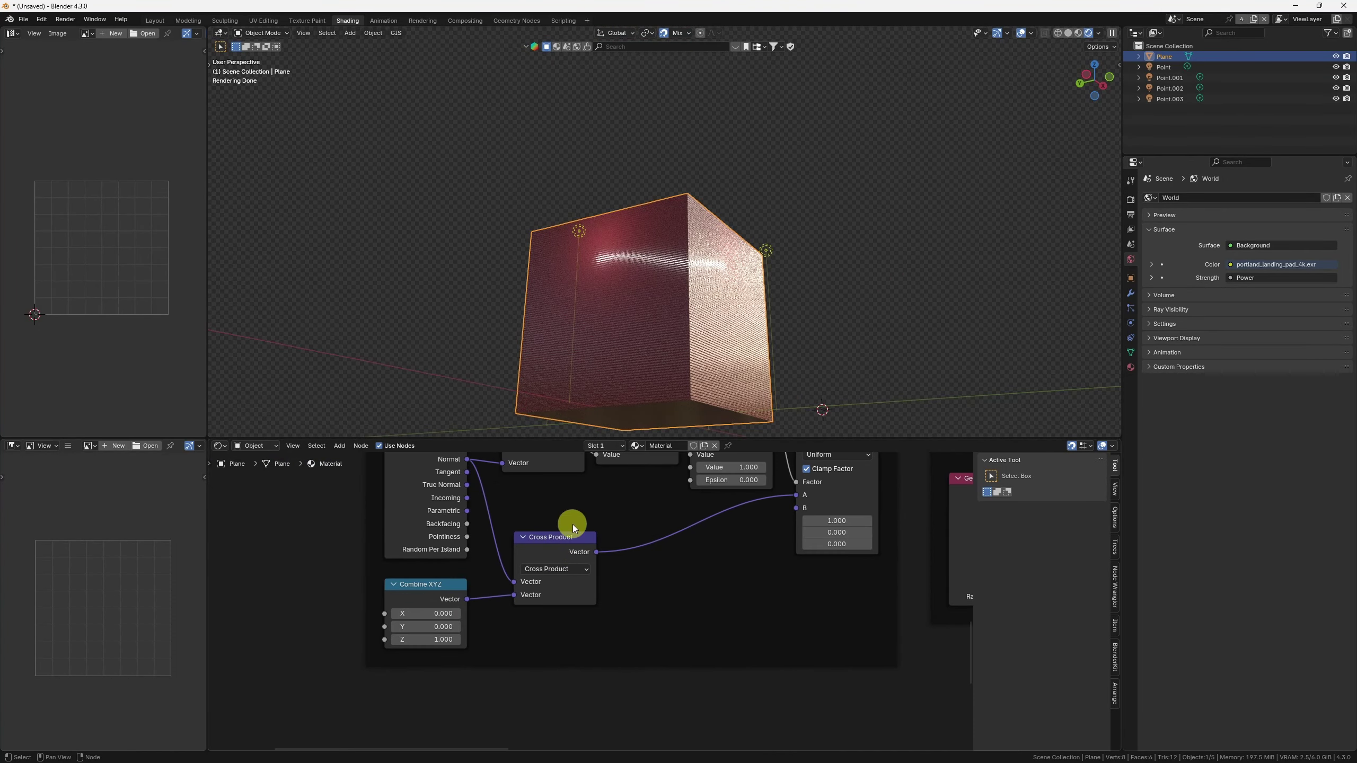
key("shift+a")
type("v")
key("Return")
left_click(625, 530)
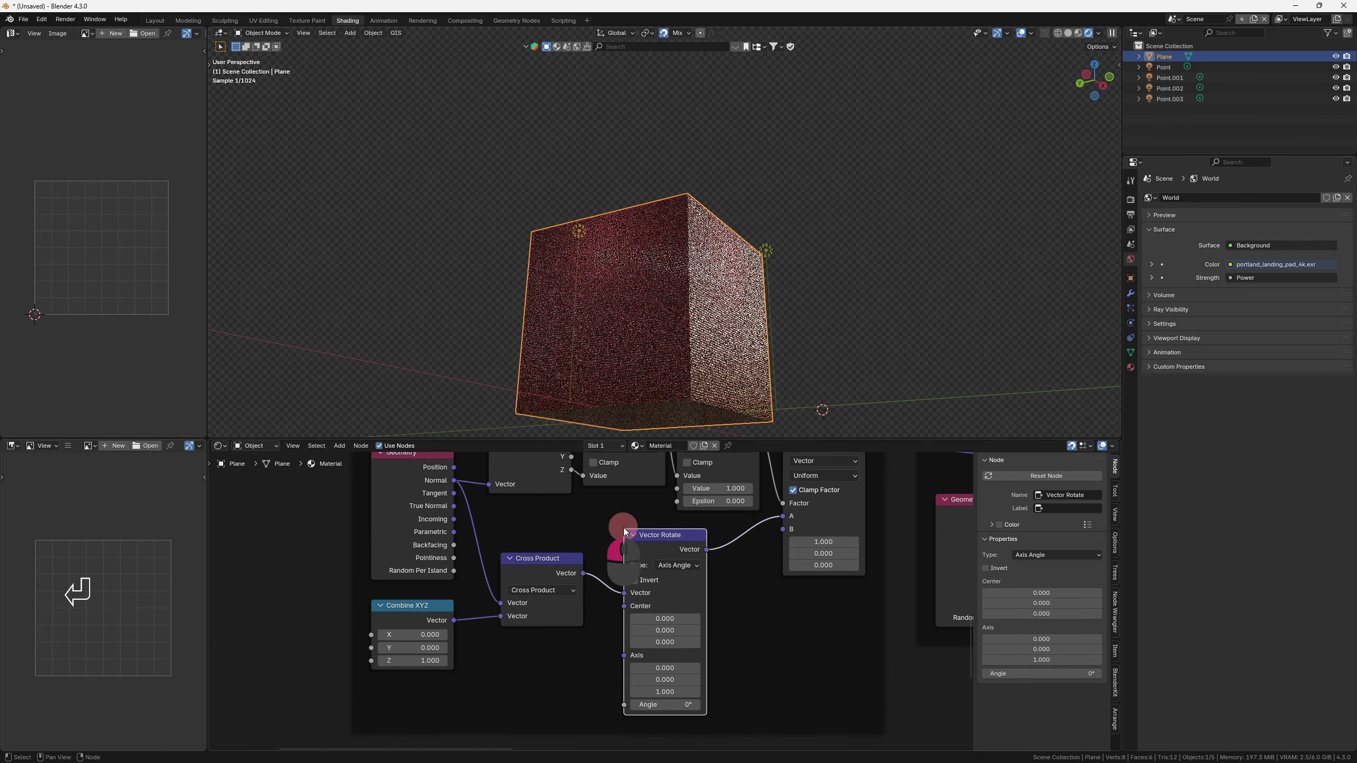
left_click(658, 668)
type("90")
key("Return")
key("ctrl+z")
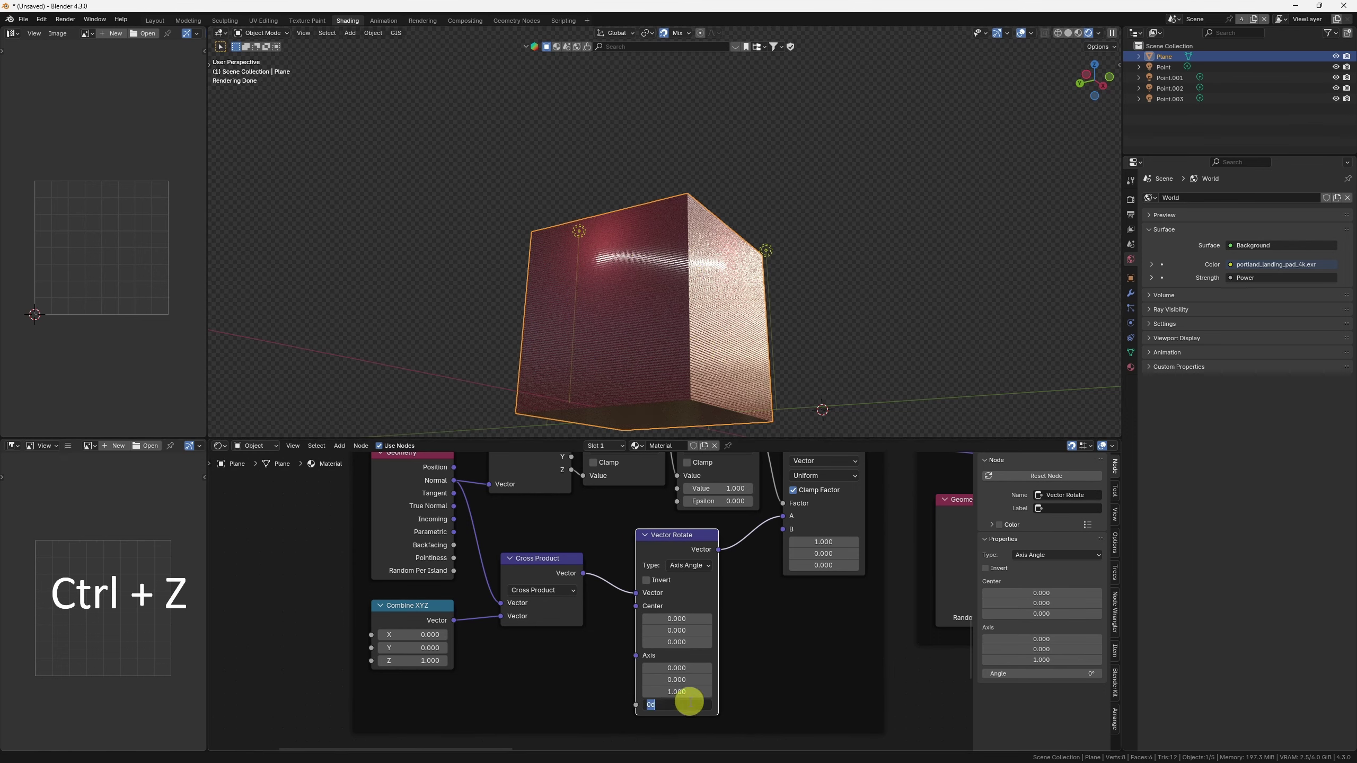
Step: Set the Vector Rotate node's angle to 90°
type("90")
key("Return")
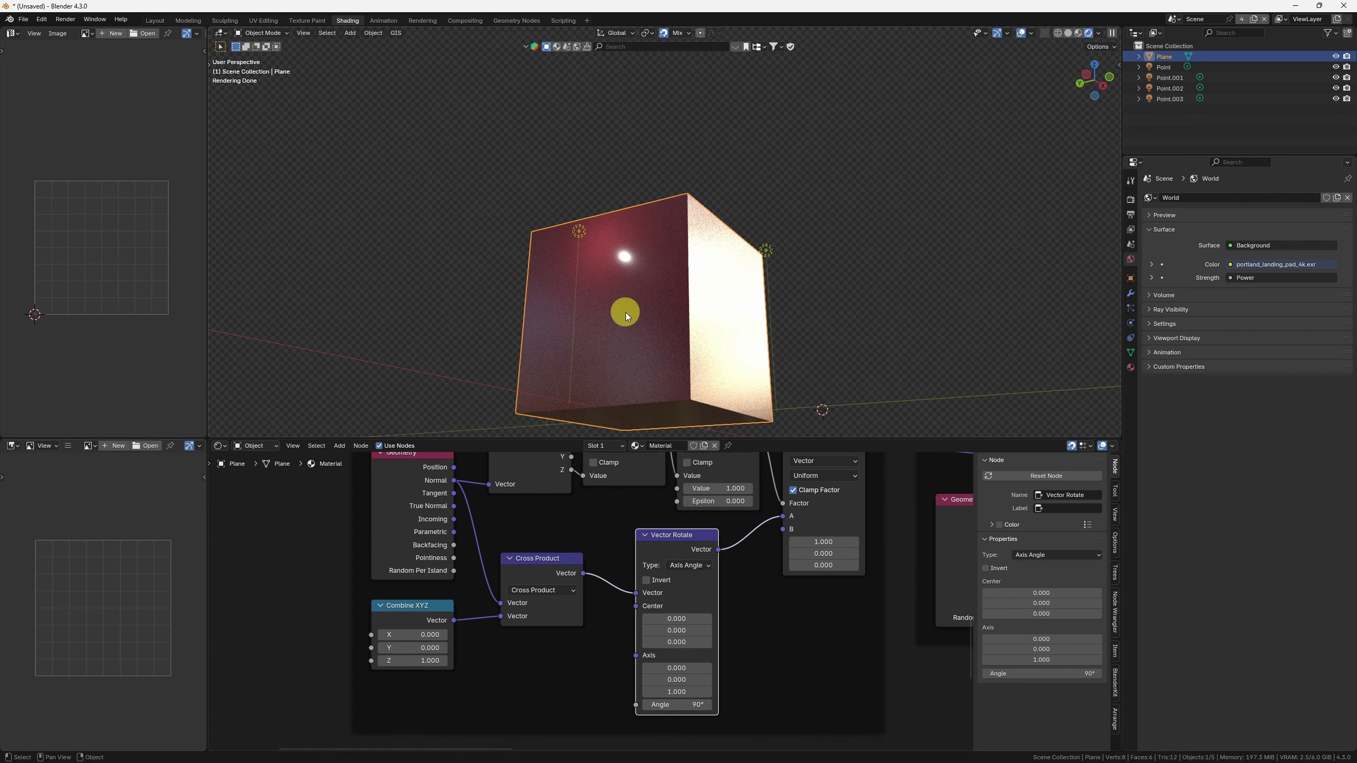
Step: Annotate the block's face with diagonal strokes below the highlight and clear them
key("space")
key("d")
mouse_move(629, 282)
left_mouse_down()
mouse_move(493, 238)
mouse_move(524, 234)
mouse_move(672, 377)
mouse_move(667, 363)
left_mouse_up()
left_click_drag(646, 312, 687, 335)
key("shift+ctrl+alt+Delete")
Step: Feed the Geometry node's Normal output into the Vector Rotate node's Axis input and reset the rotation angle to 0°
left_click_drag(454, 481, 485, 478)
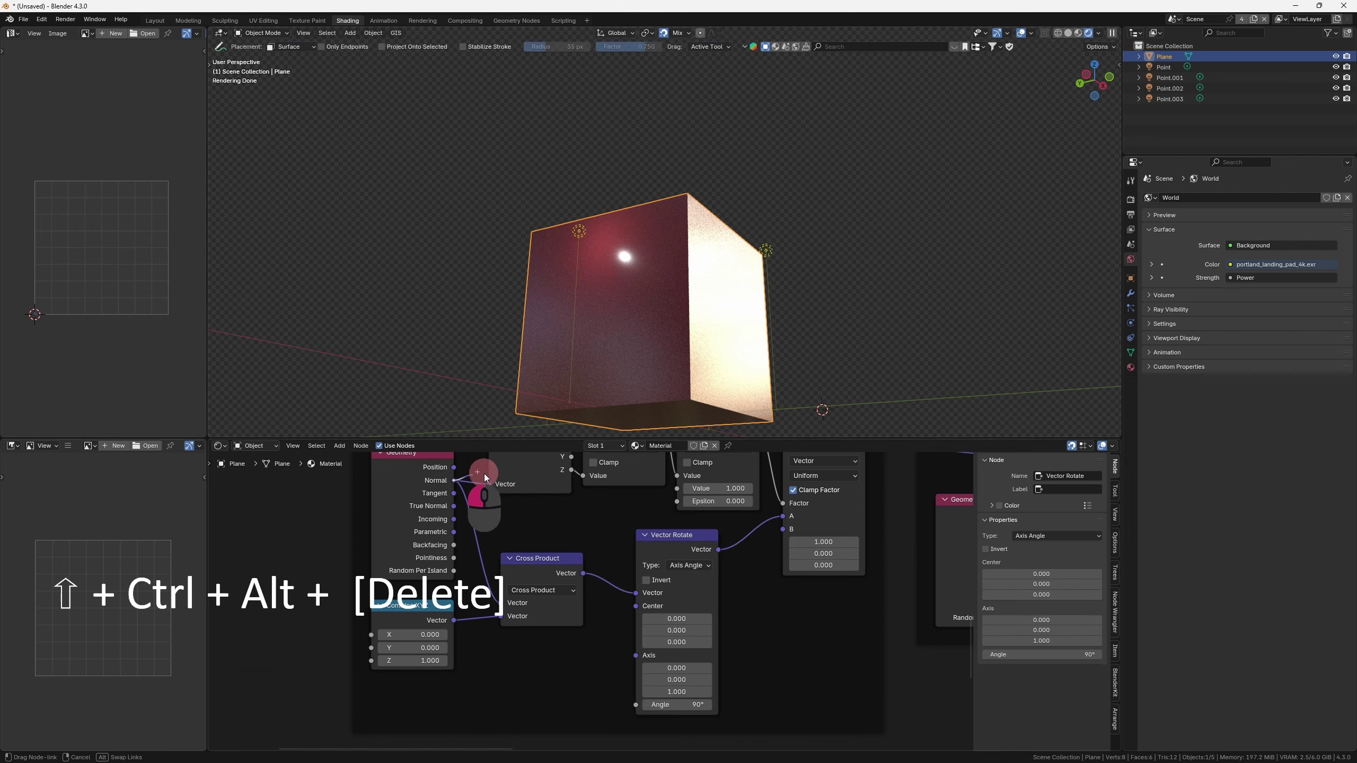
left_click_drag(629, 664, 635, 657)
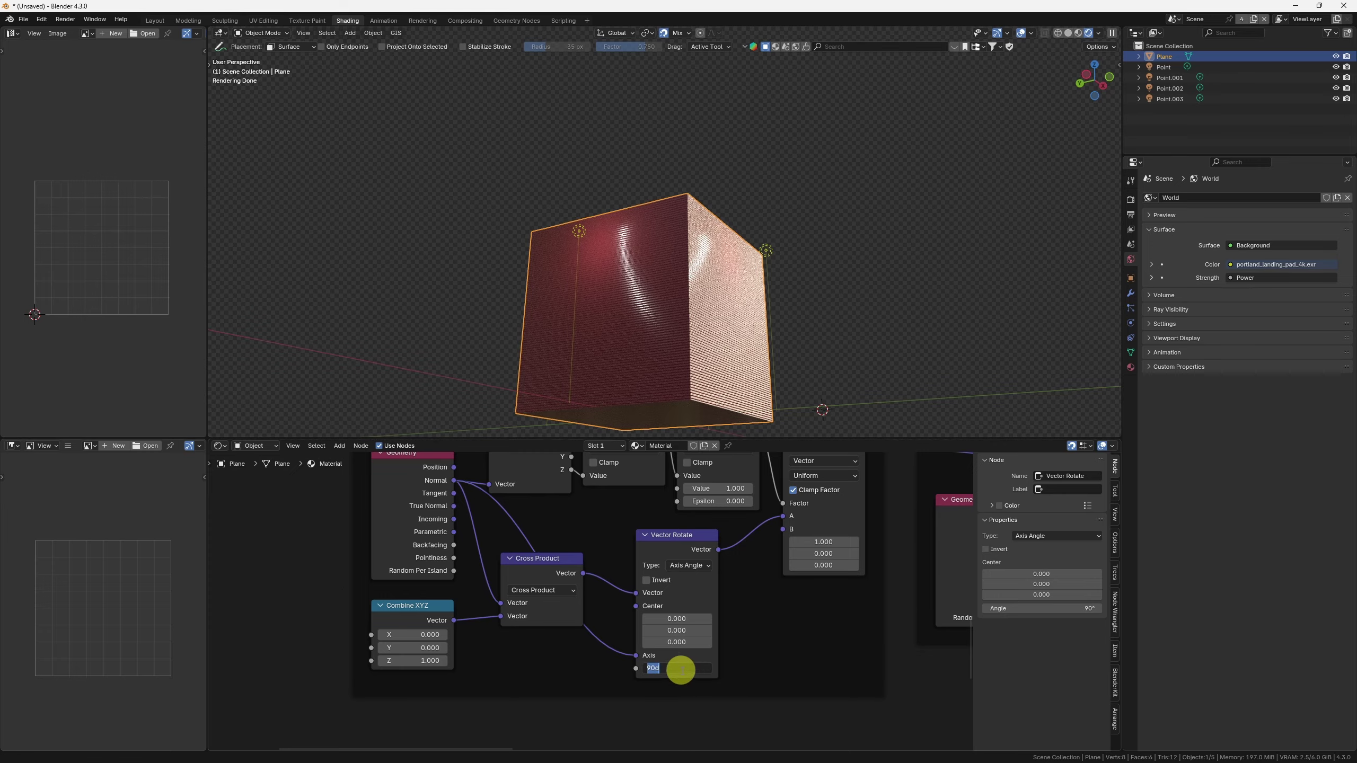
type("0")
key("Return")
left_click_drag(683, 671, 641, 673)
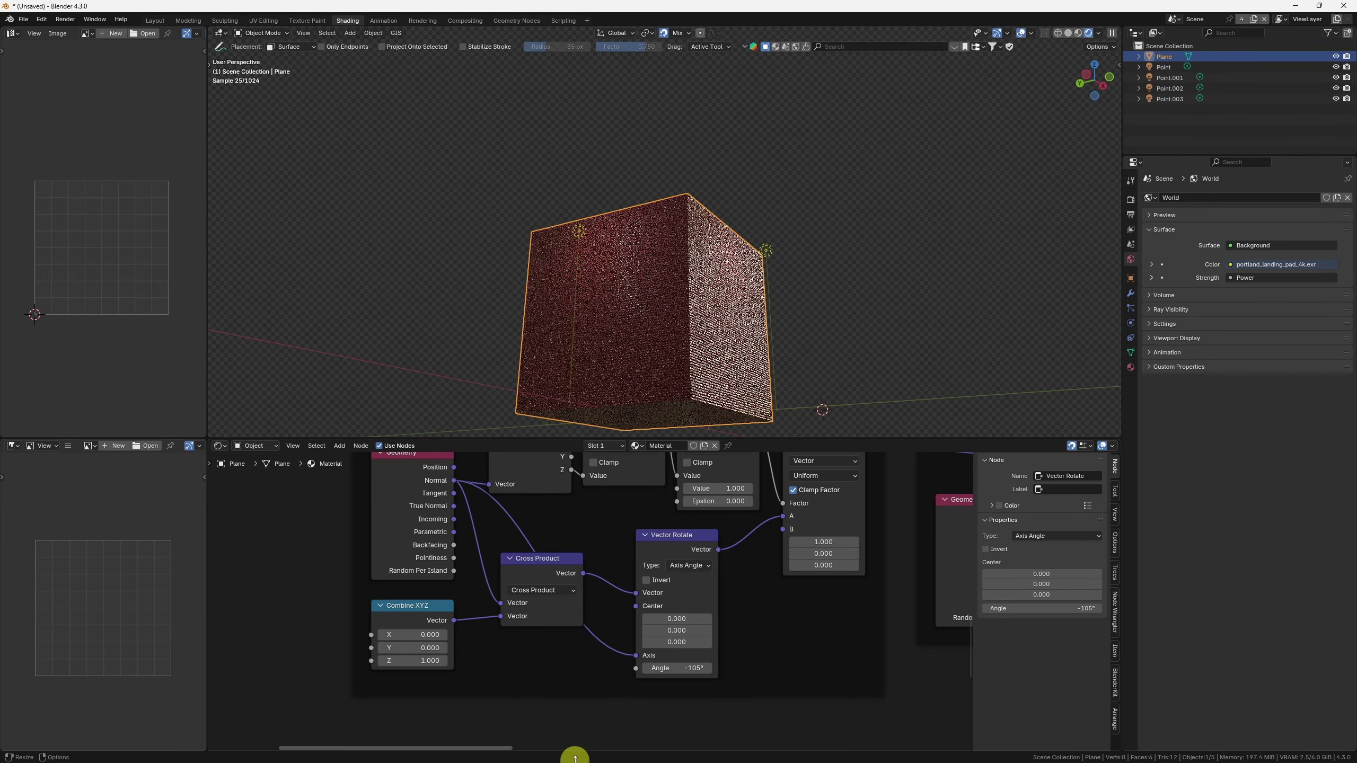
left_click(694, 668)
type("0")
key("Return")
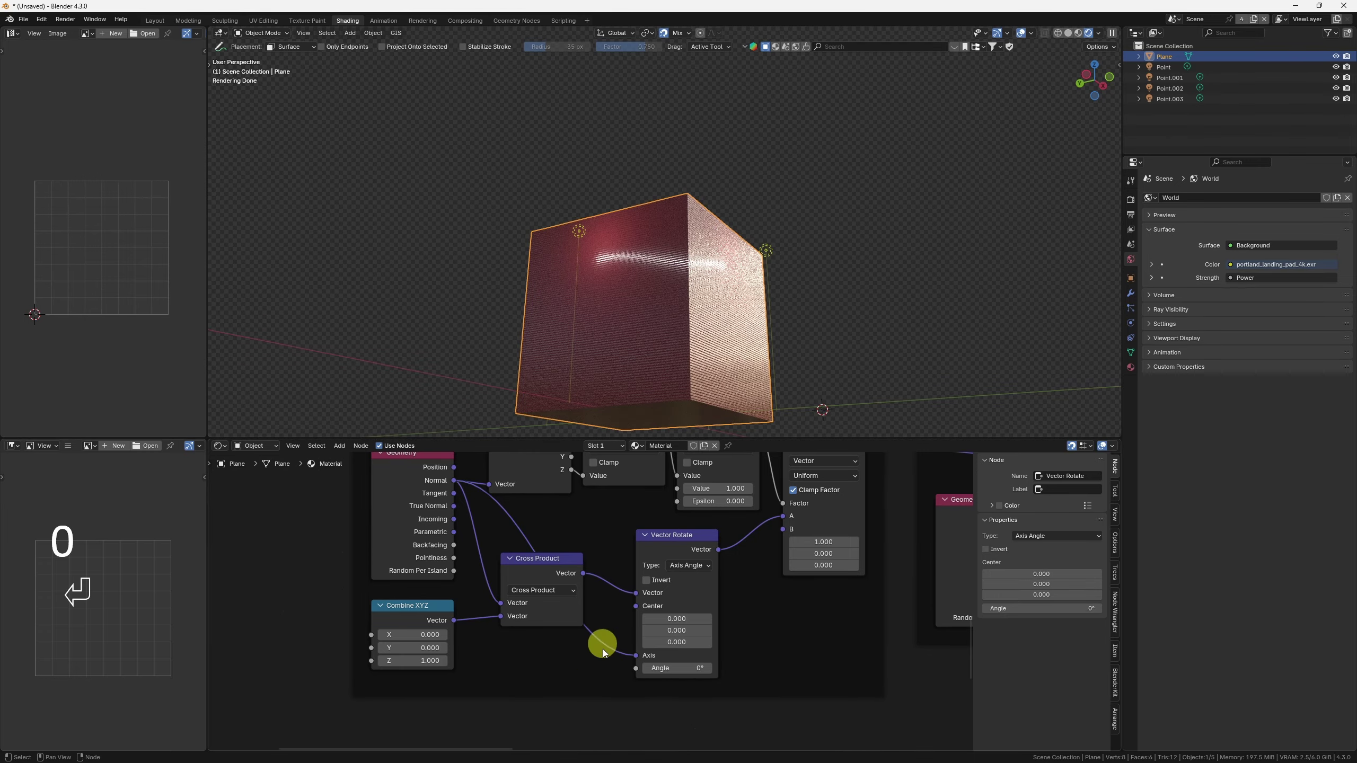
Step: Duplicate the 1.000 Value node below the original and link the copy to the Vector Rotate node's Angle input
key("alt+w")
middle_click_drag(594, 607, 867, 597)
scroll(833, 594, "down", 15)
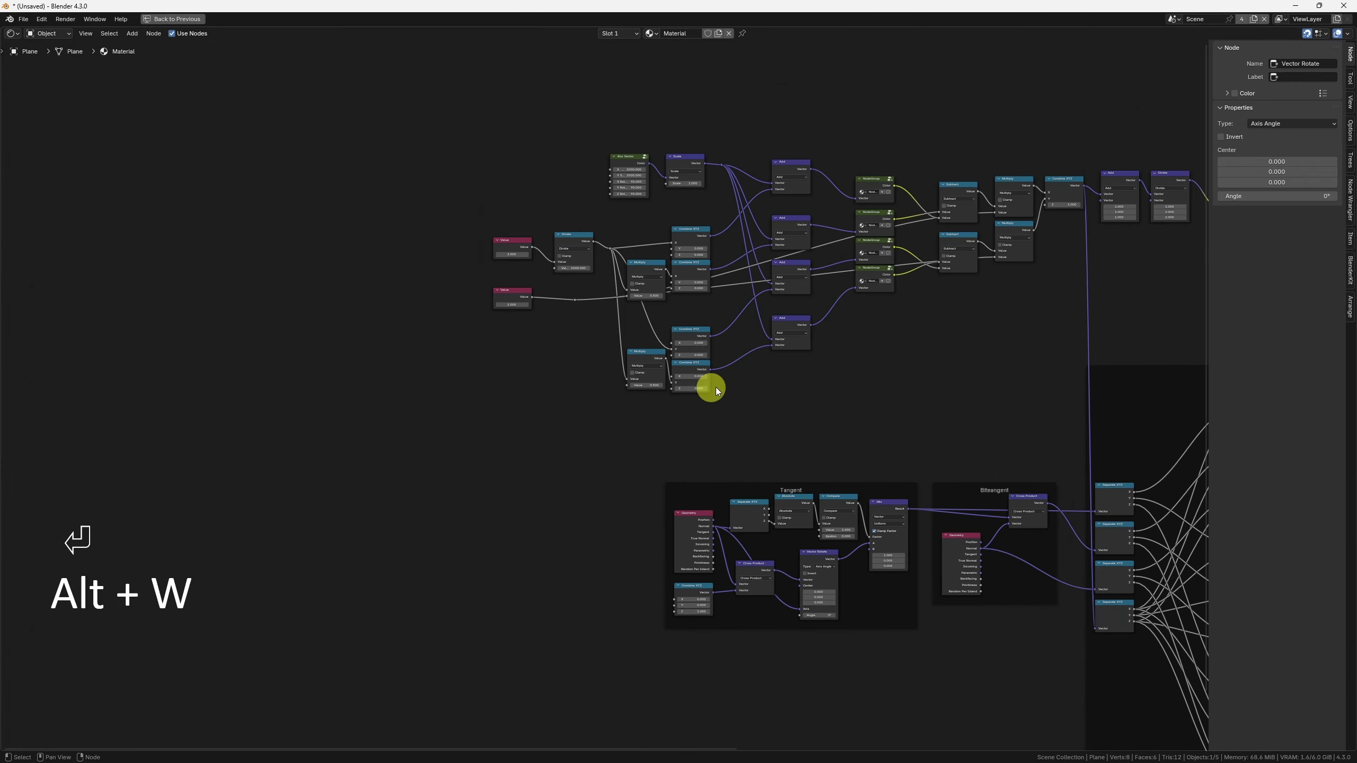
key("shift+d")
left_click_drag(540, 282, 800, 616)
left_click(509, 357)
Step: Insert a duplicate of the Multiply node between the new Value node and the Angle input, and change its operation to To Radians
scroll(526, 407, "up", 3)
scroll(497, 342, "up", 2)
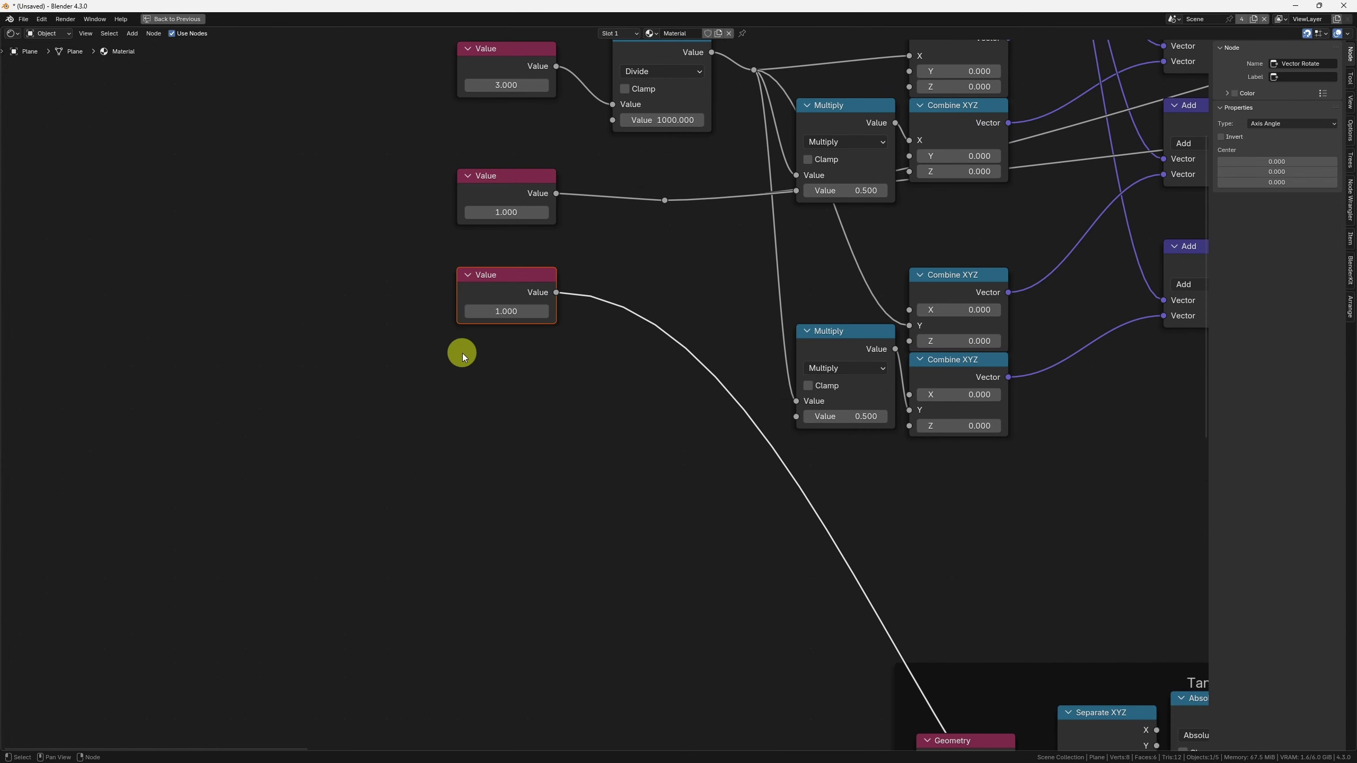
left_click(806, 330)
key("shift+d")
left_click(551, 431)
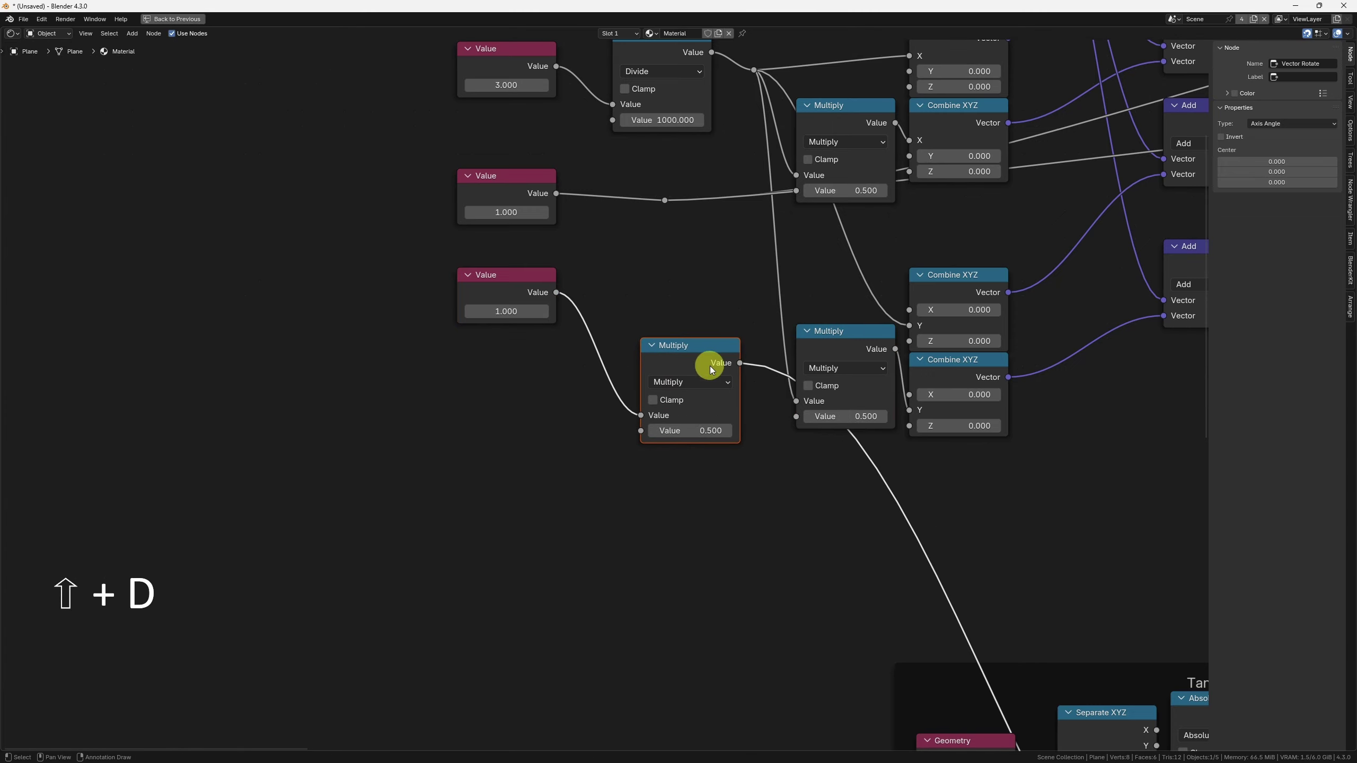
left_click_drag(688, 348, 675, 492)
left_click(672, 496)
left_click(1135, 528)
Step: Place the To Radians node beside the lower part of the Tangent frame and set the Value node driving it to 90
middle_click_drag(746, 647, 682, 311)
scroll(683, 315, "down", 4)
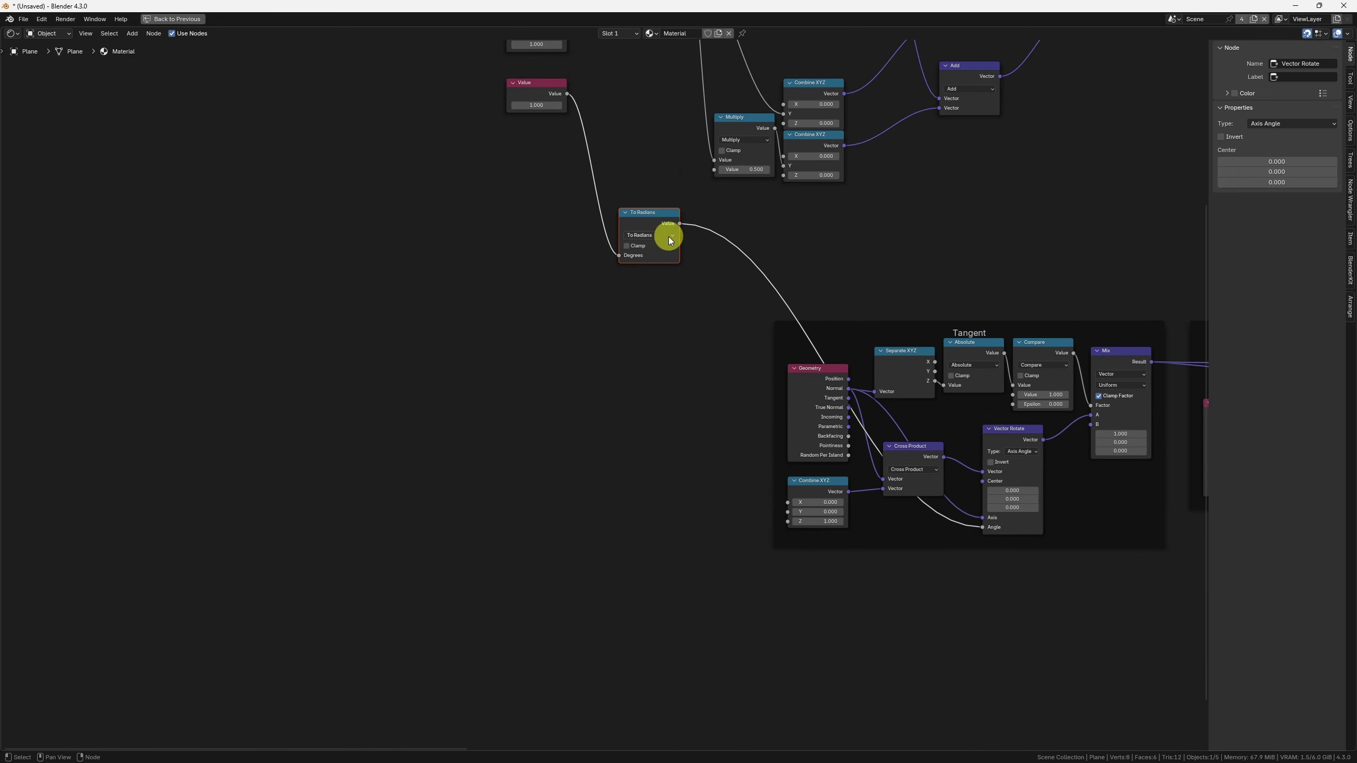
key("g")
left_click(690, 548)
middle_click_drag(689, 548, 663, 555)
left_click(514, 112)
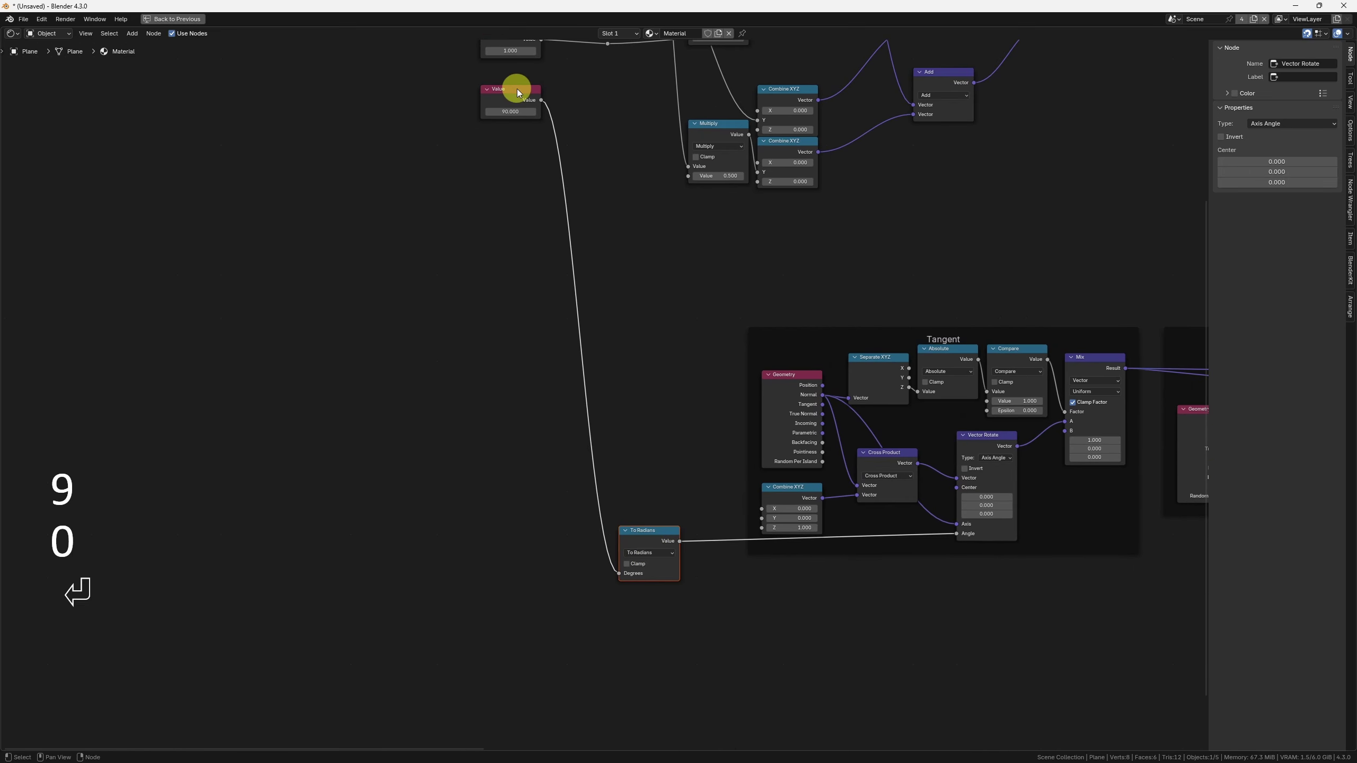
Step: Test the rotation Value at 45 on the block's grooves and highlight, and undo the change
key("alt+w")
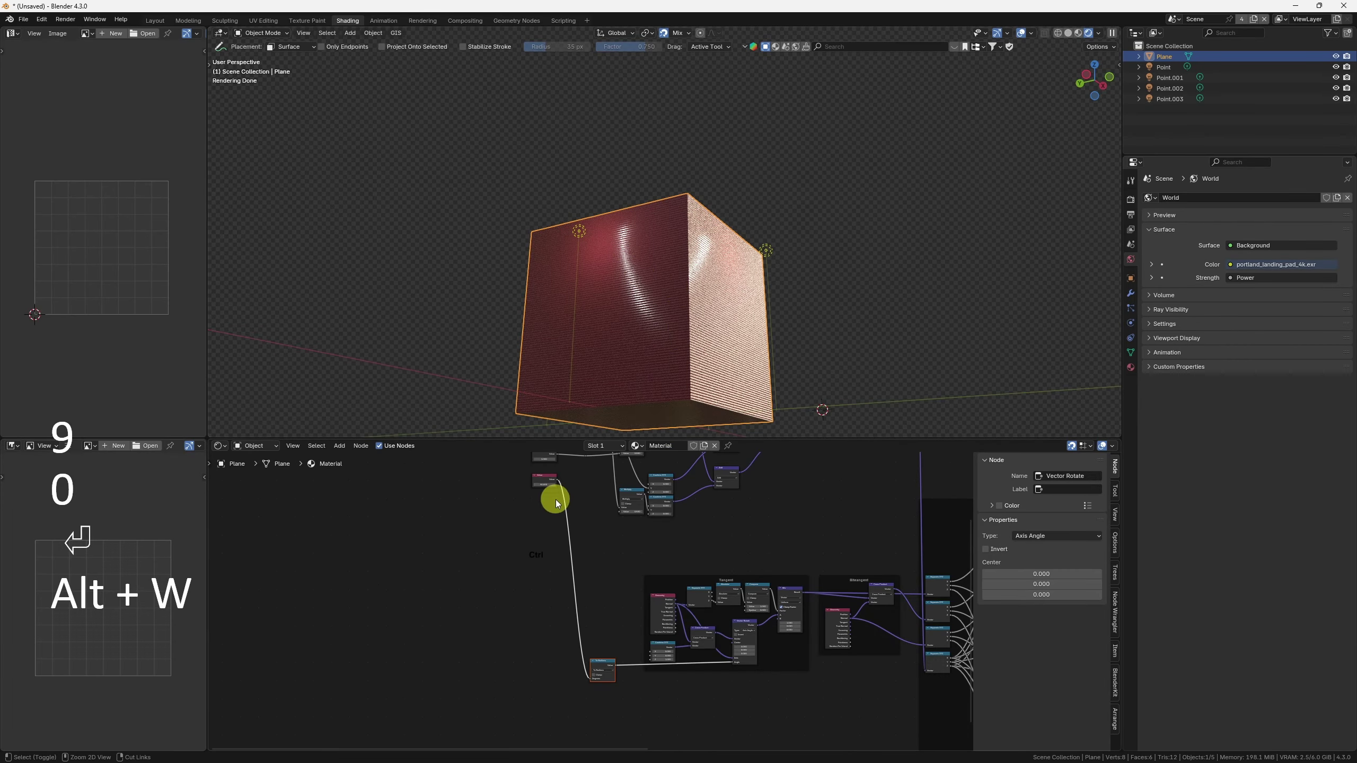
middle_click_drag(555, 500, 554, 595, "ctrl")
middle_click_drag(554, 596, 549, 588, "ctrl")
left_click(549, 581)
type("45")
key("Return")
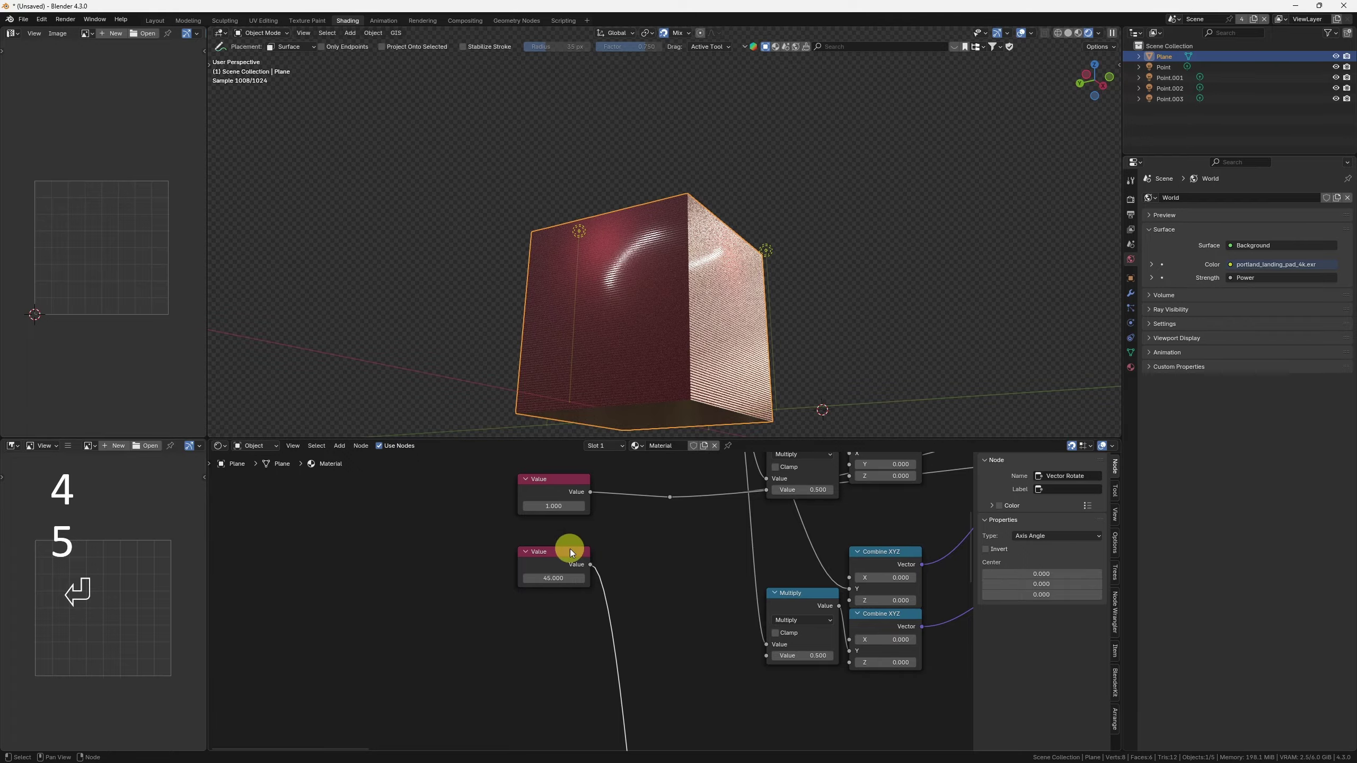
key("ctrl+z")
middle_click_drag(796, 255, 670, 278)
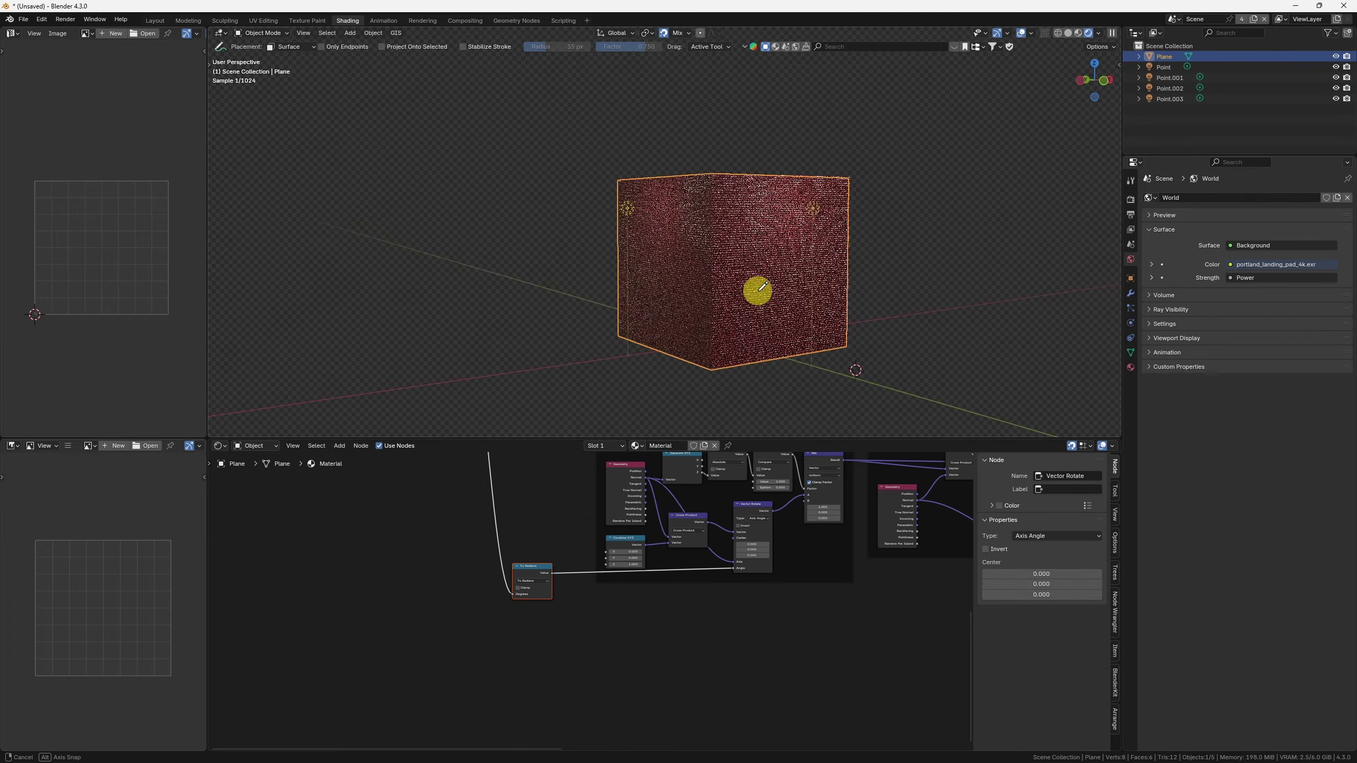
mouse_move(751, 329)
middle_mouse_down()
mouse_move(824, 325)
mouse_move(721, 409)
middle_mouse_up()
key("q")
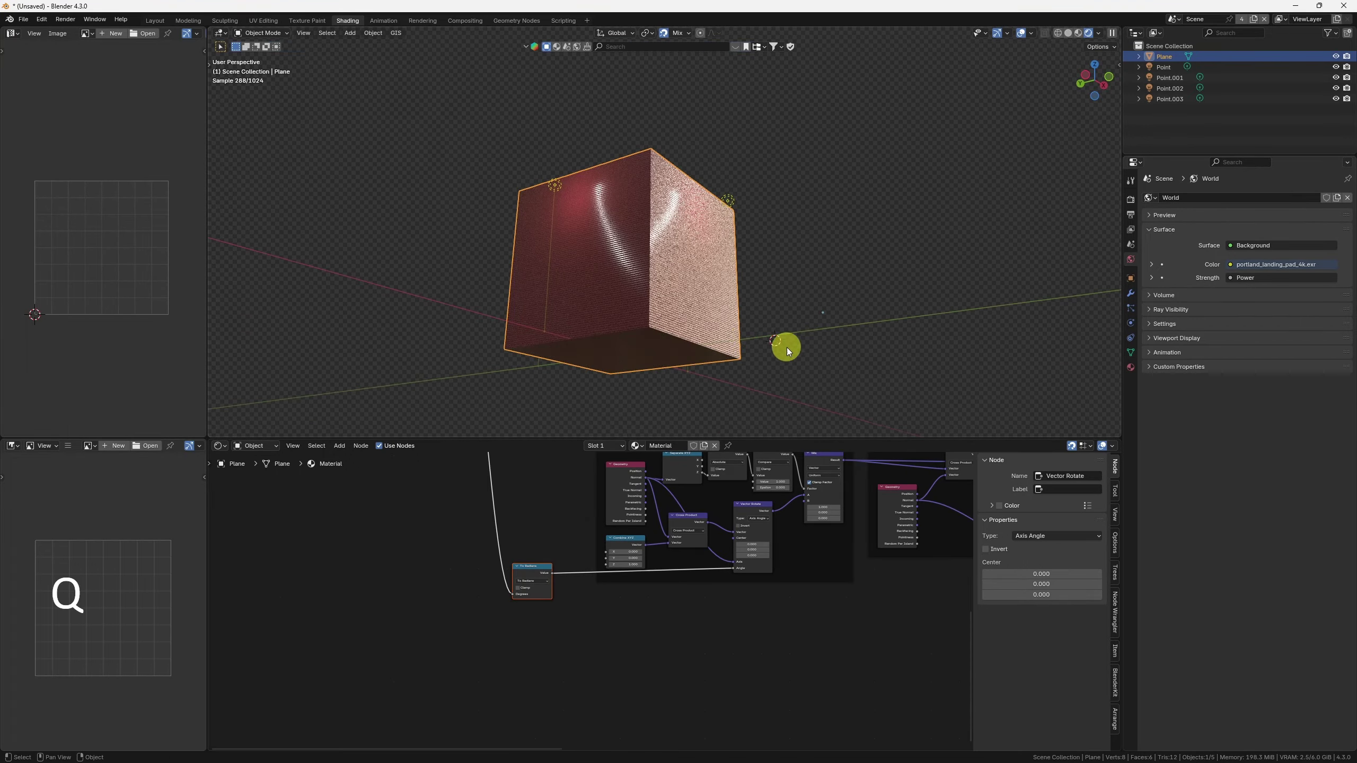
middle_click_drag(788, 348, 675, 349)
Step: Move the chain of nodes from Add to Normal Map above the main node row
key("ctrl+space")
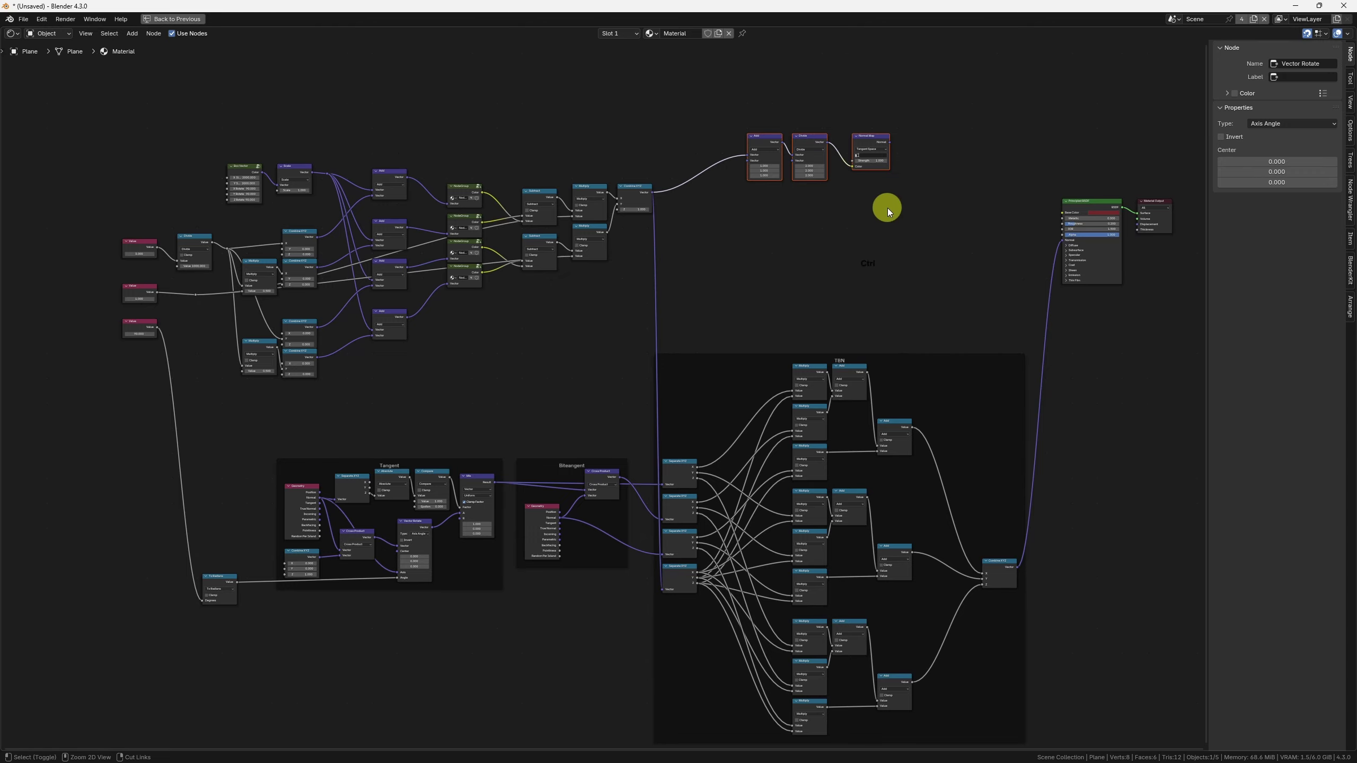
middle_click_drag(887, 208, 920, 58, "ctrl")
middle_click_drag(919, 59, 902, 228)
left_click_drag(904, 230, 820, 312)
key("Home")
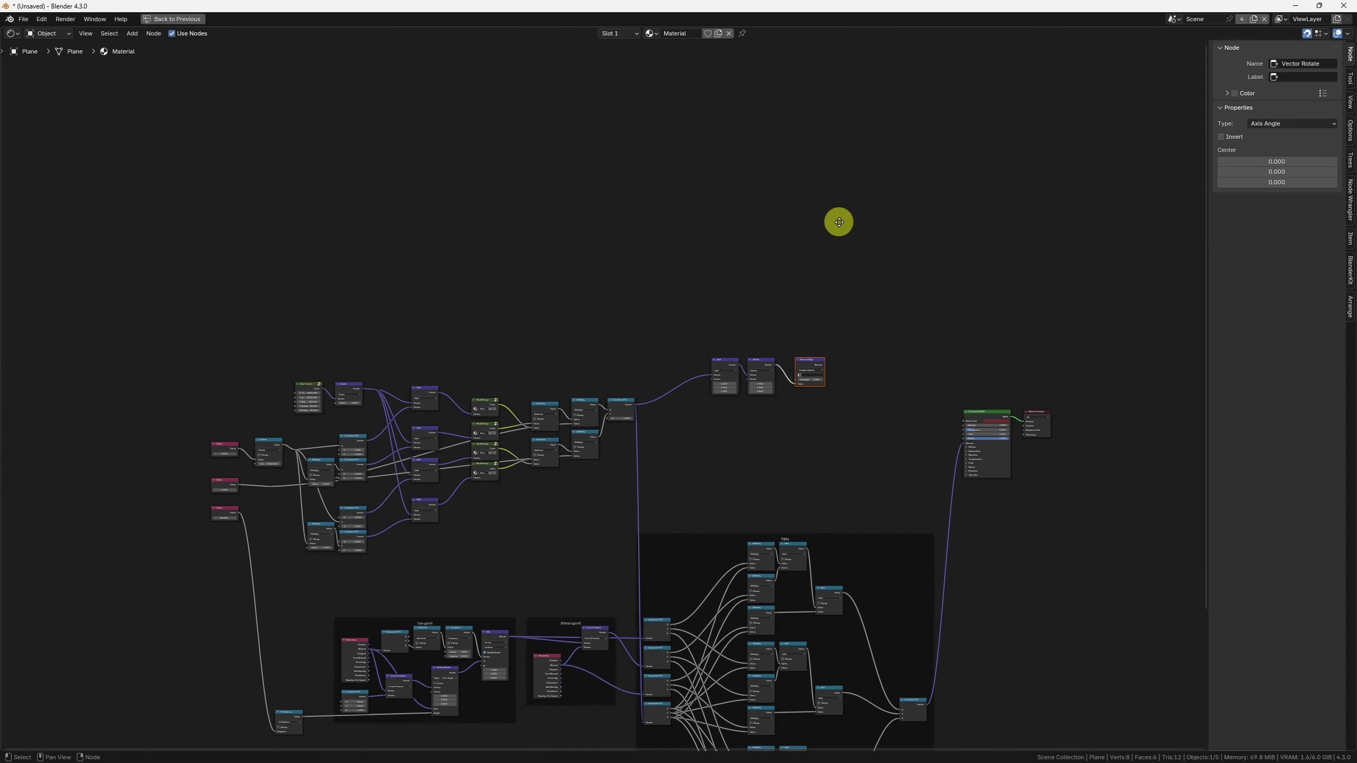
Step: Preview the output of the TBN frame's final Combine XYZ node directly on the block
middle_click_drag(792, 369, 788, 320, "ctrl")
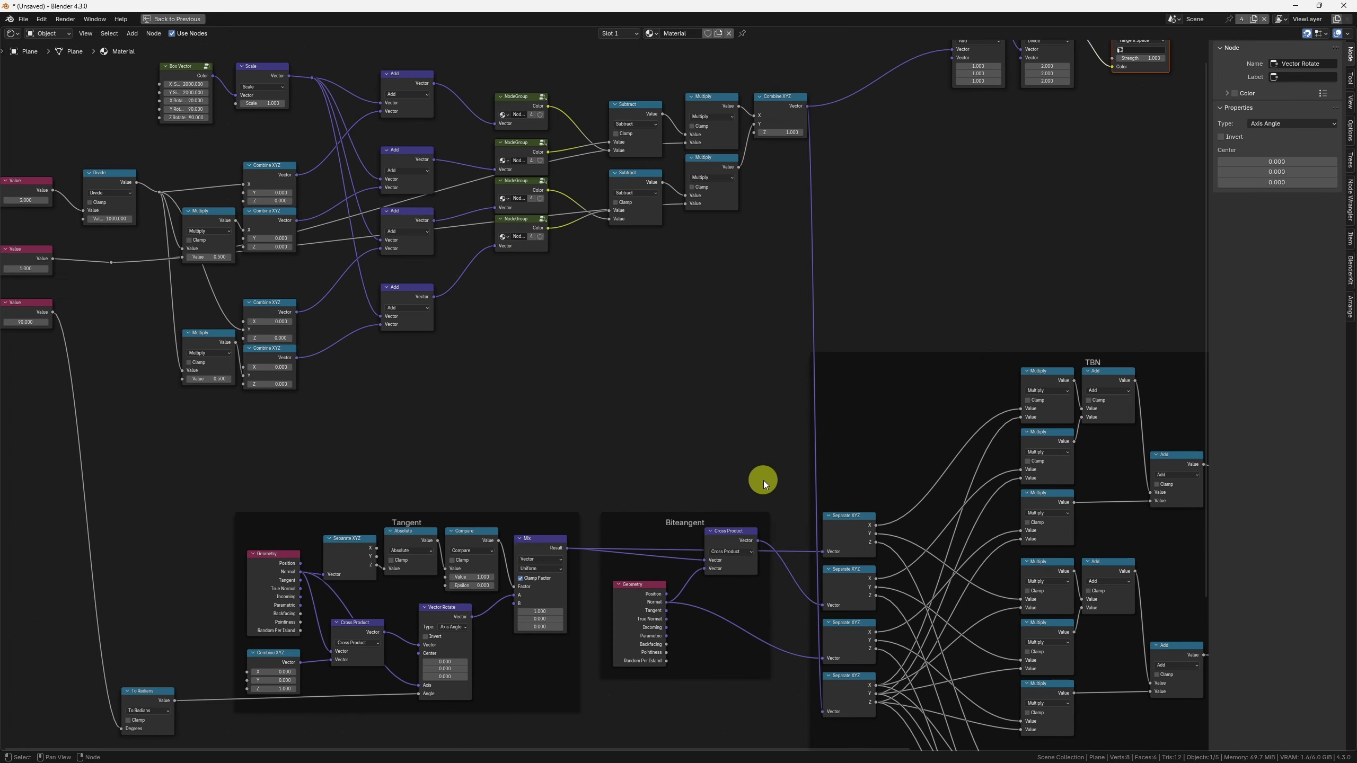
middle_click_drag(1203, 613, 811, 526)
left_click(932, 586, "ctrl+shift")
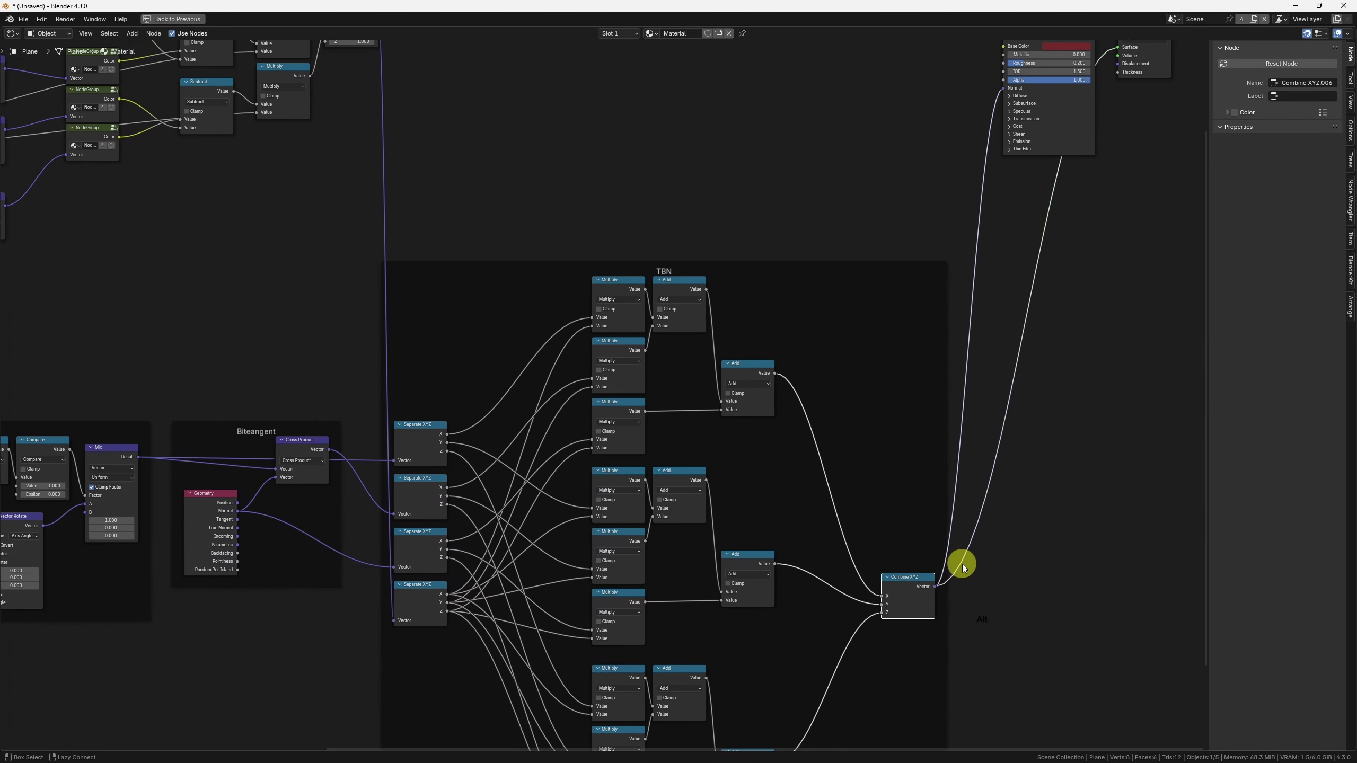
key("alt+w")
Step: Add a sphere beside the block and link the block's material to it
middle_click_drag(620, 229, 562, 254, "shift")
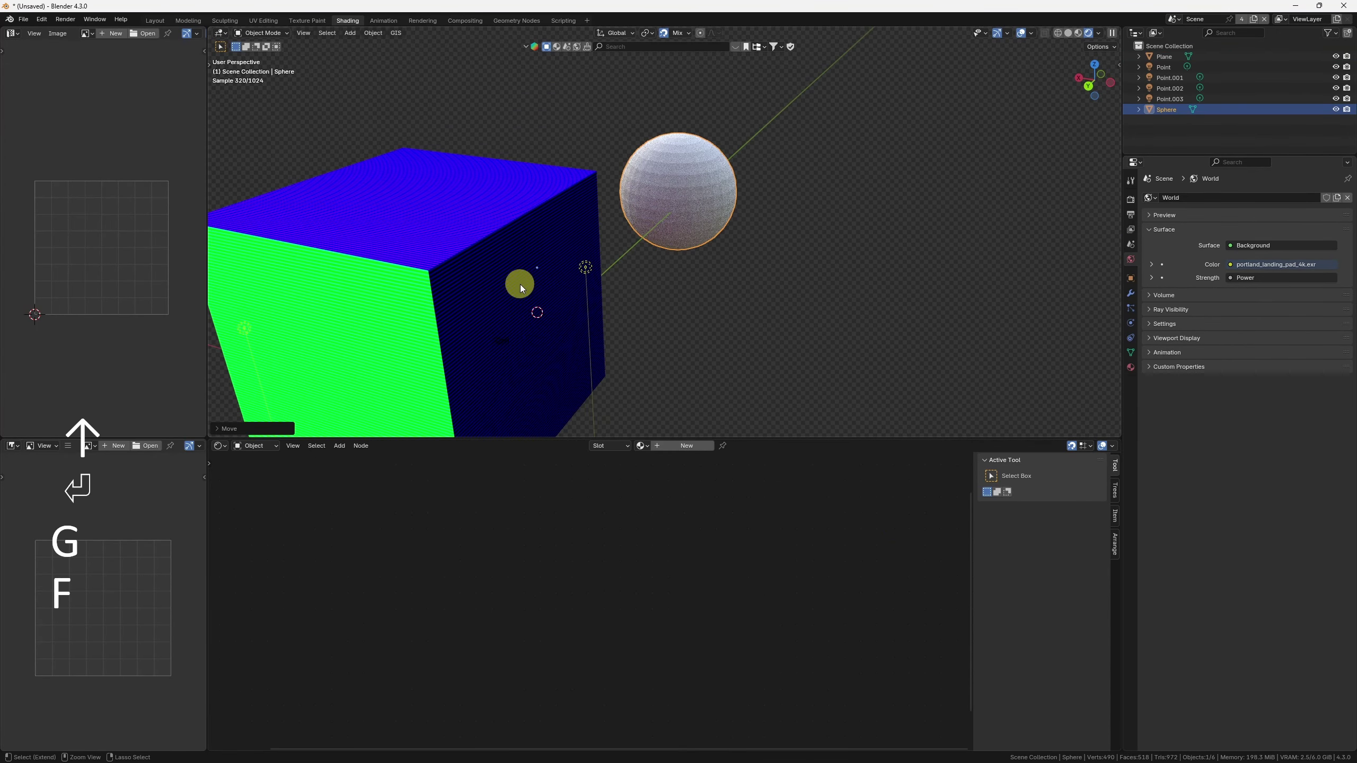
left_click(524, 282, "shift")
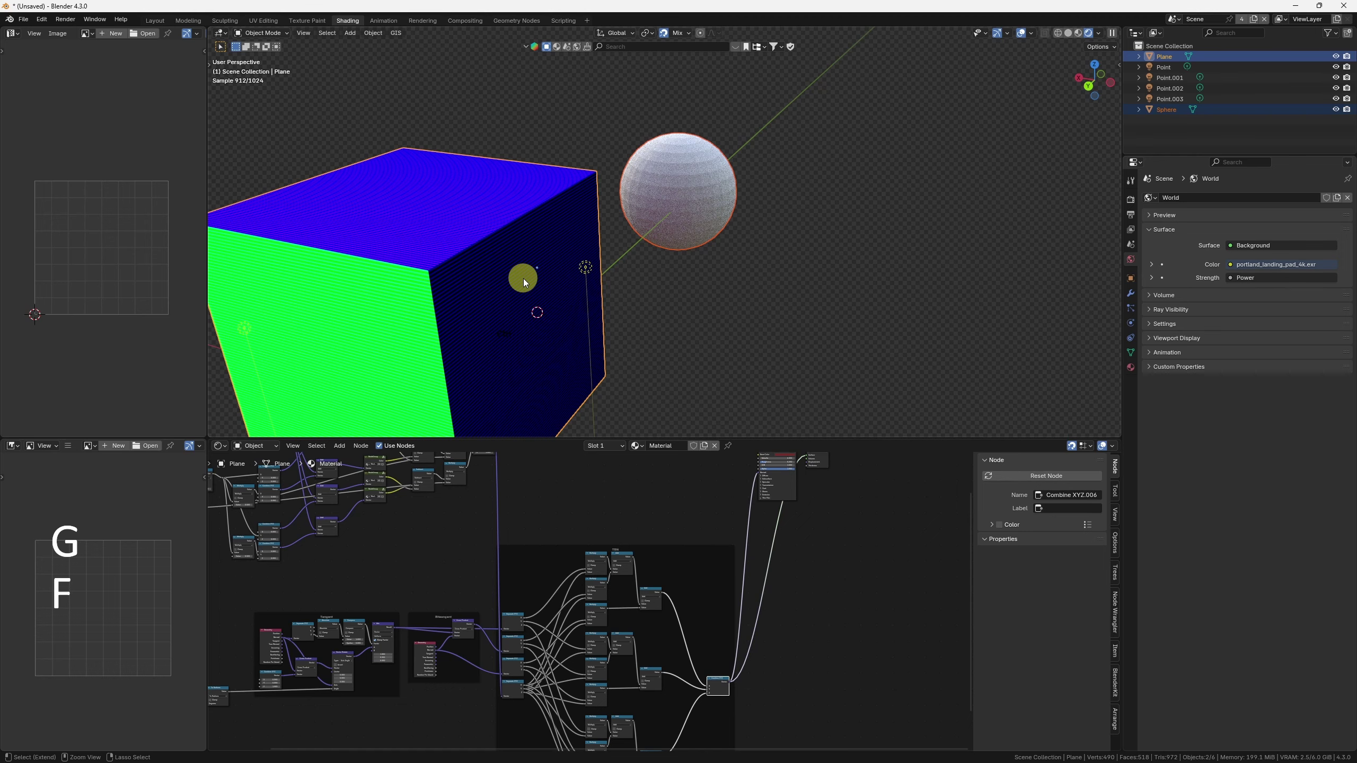
key("ctrl+l")
key("m")
left_click(766, 199)
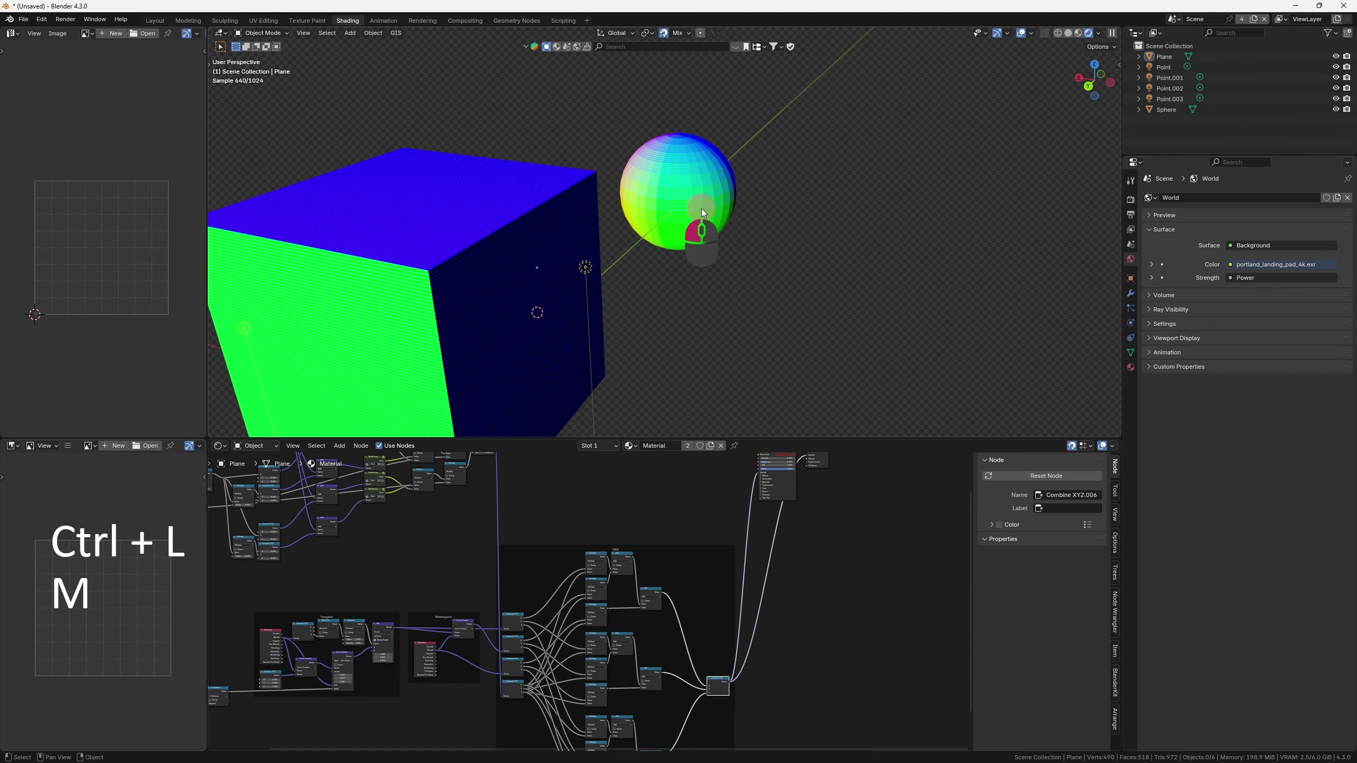
Step: Apply smooth shading to the sphere
left_click(702, 208)
key("z")
middle_click_drag(708, 202, 759, 245, "ctrl")
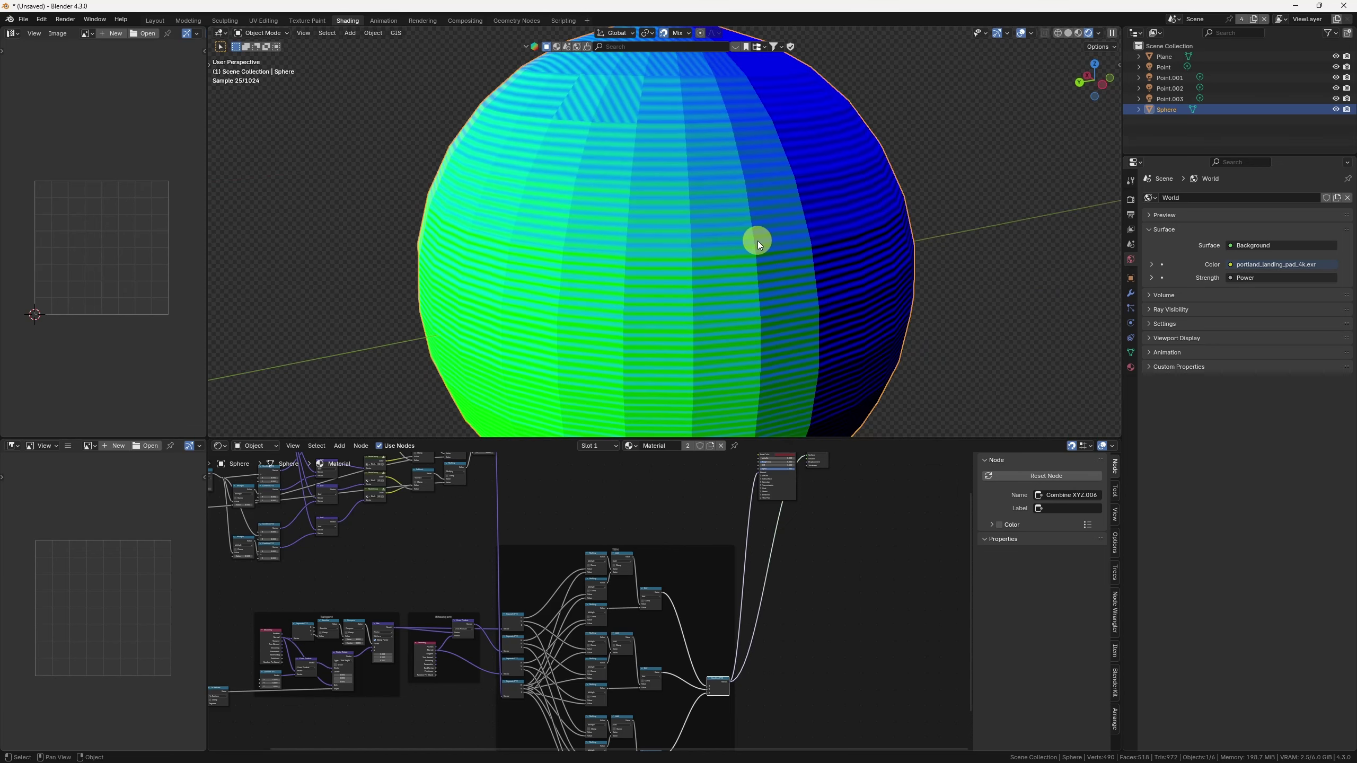
right_click(742, 246)
left_click(698, 257)
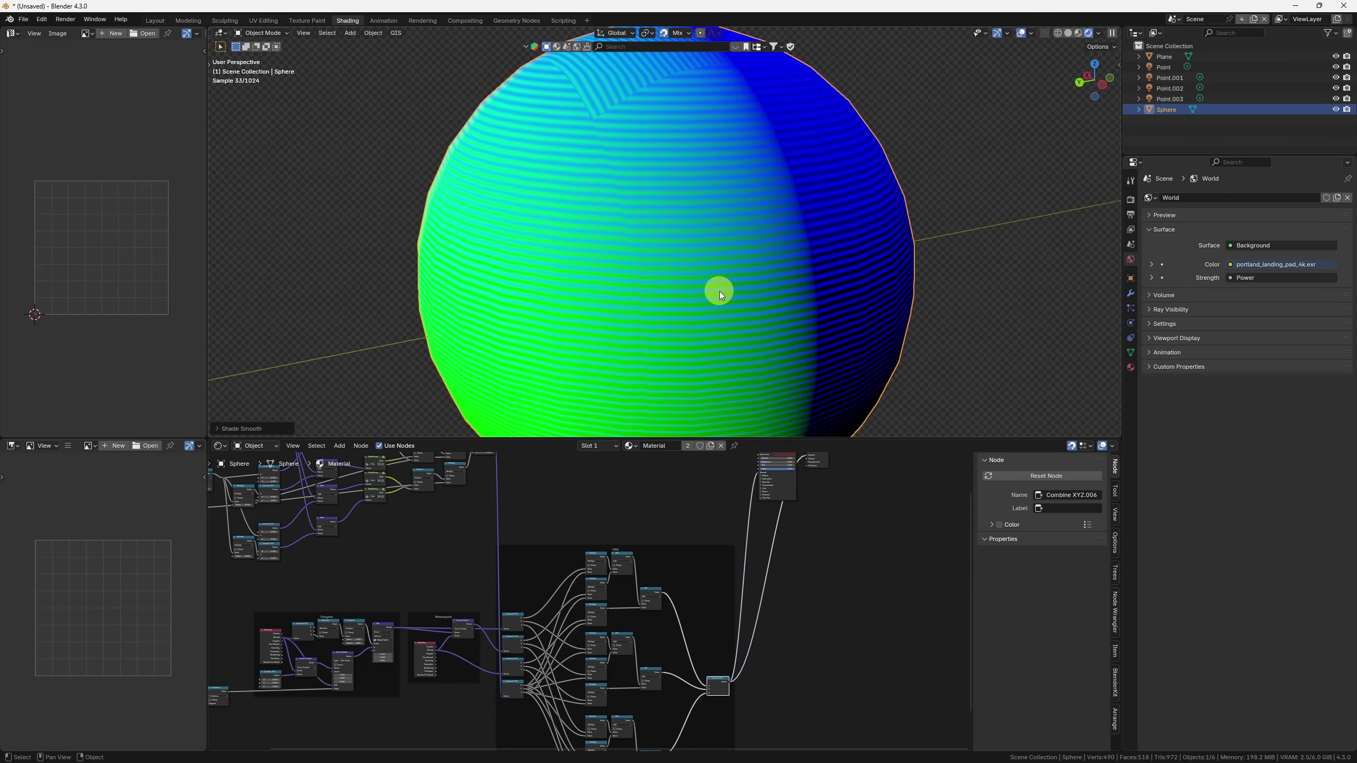
Step: Examine the stripe directions and box-mapping seams across the smooth-shaded sphere
mouse_move(719, 291)
middle_mouse_down("alt")
mouse_move(673, 229)
mouse_move(734, 223)
mouse_move(740, 252)
mouse_move(694, 291)
mouse_move(634, 278)
middle_mouse_up("alt")
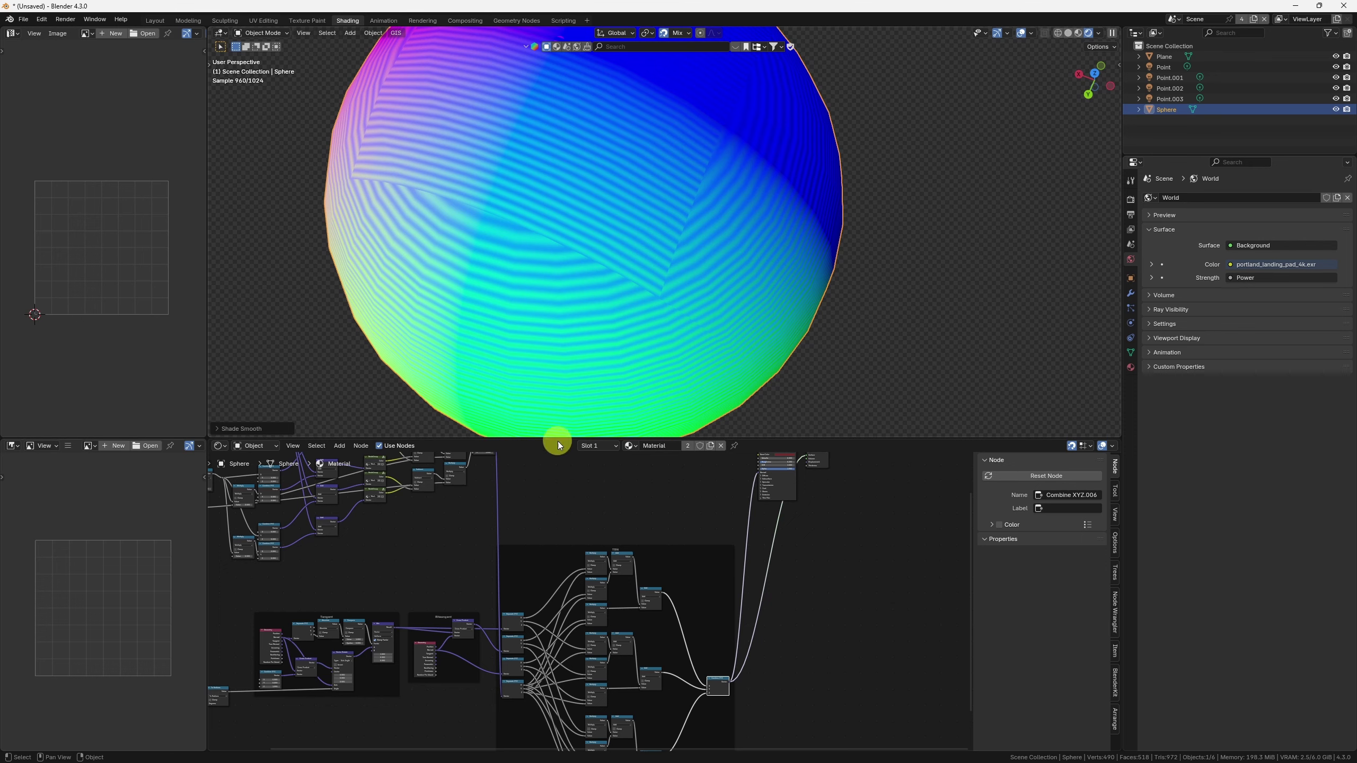
scroll(633, 507, "up", 8)
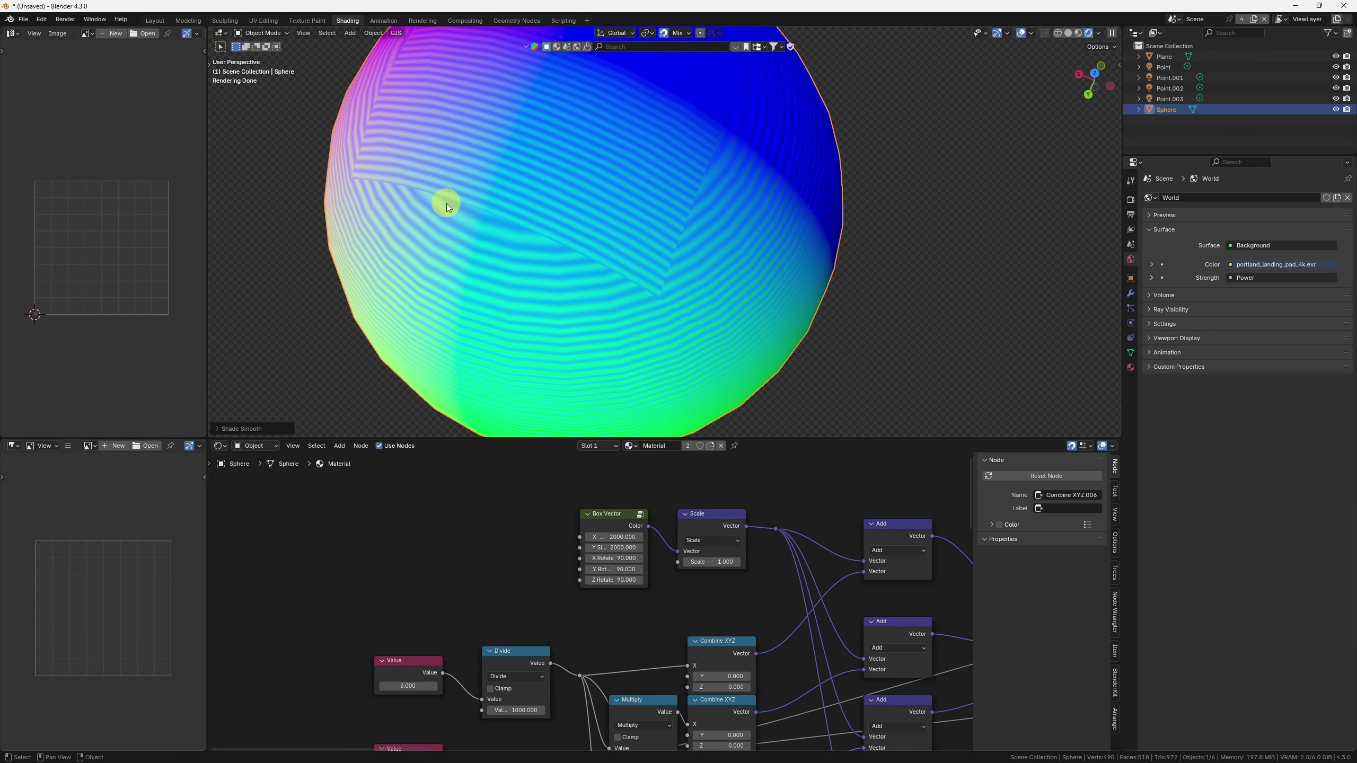
middle_click_drag(591, 271, 717, 103)
scroll(689, 109, "up", 4)
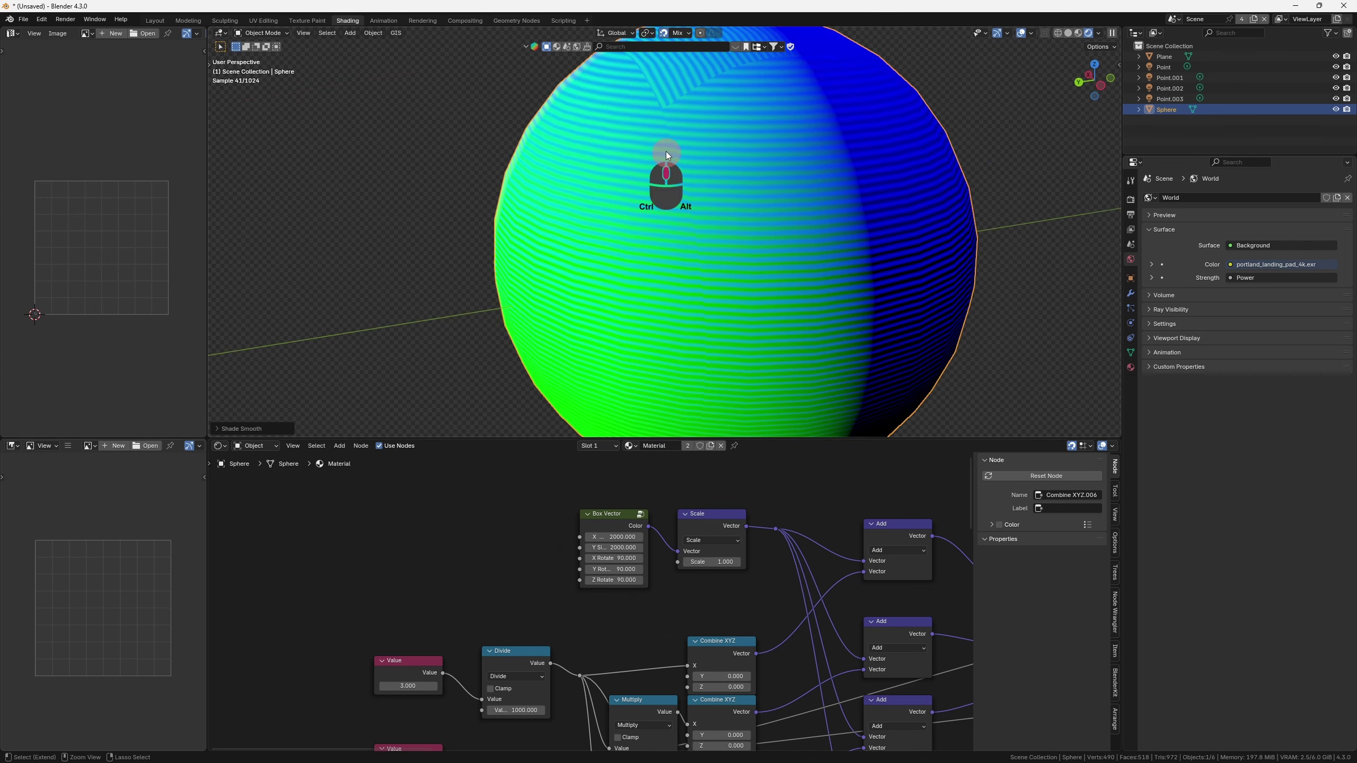
scroll(690, 91, "up", 6)
scroll(793, 331, "down", 8)
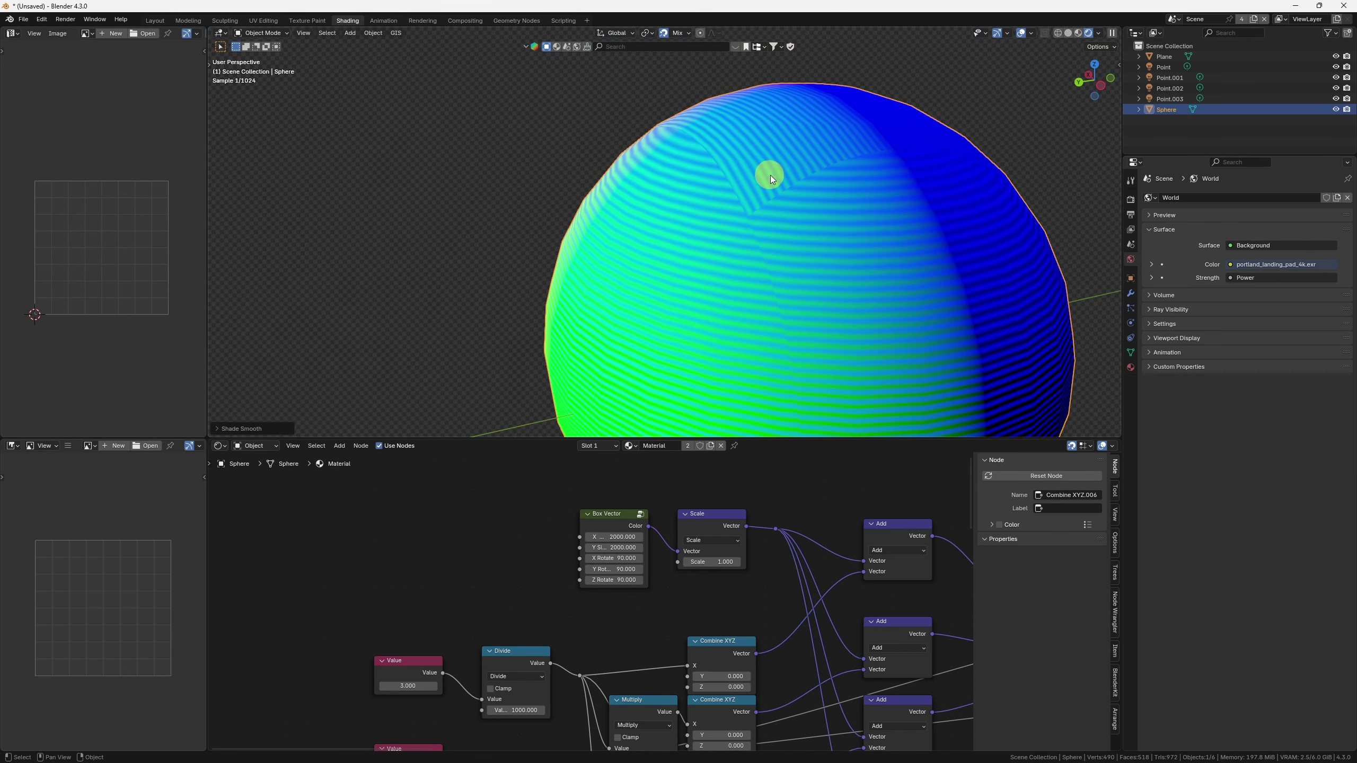
middle_click_drag(770, 175, 743, 298)
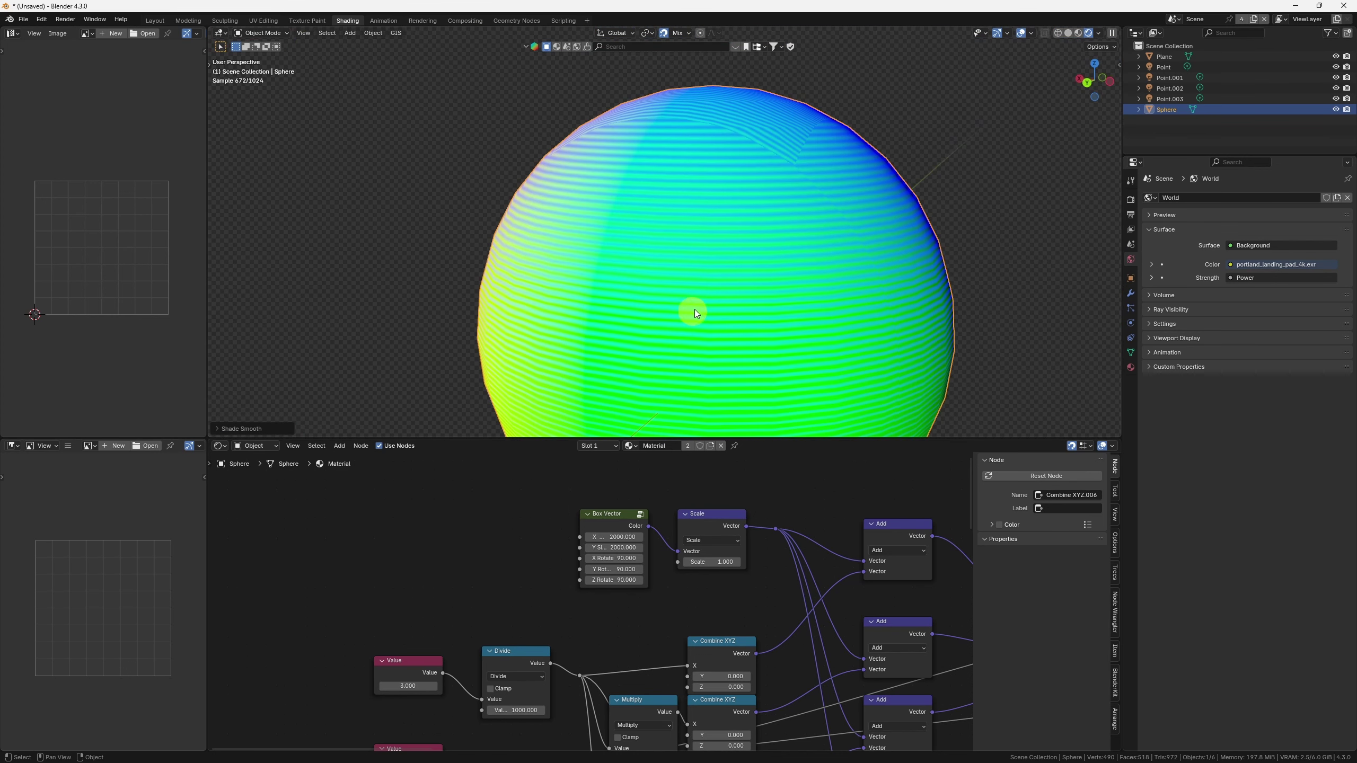
Step: Reconnect the Principled BSDF to the Material Output's surface
middle_click_drag(854, 617, 344, 552)
scroll(679, 642, "down", 8)
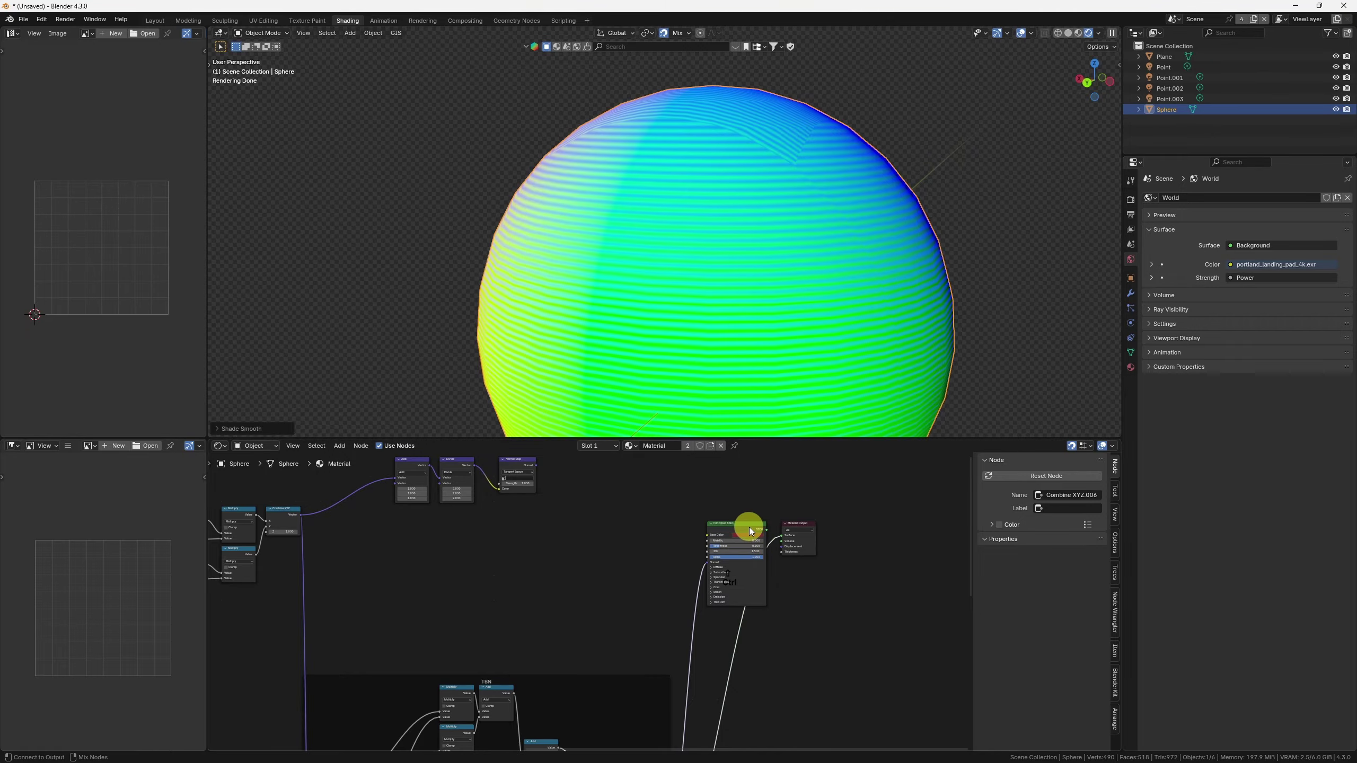
left_click(750, 528, "ctrl+shift")
Step: Set the Principled BSDF's Metallic to 1.000 and Roughness to 0.100
middle_click_drag(795, 215, 681, 295)
middle_click_drag(632, 331, 642, 308)
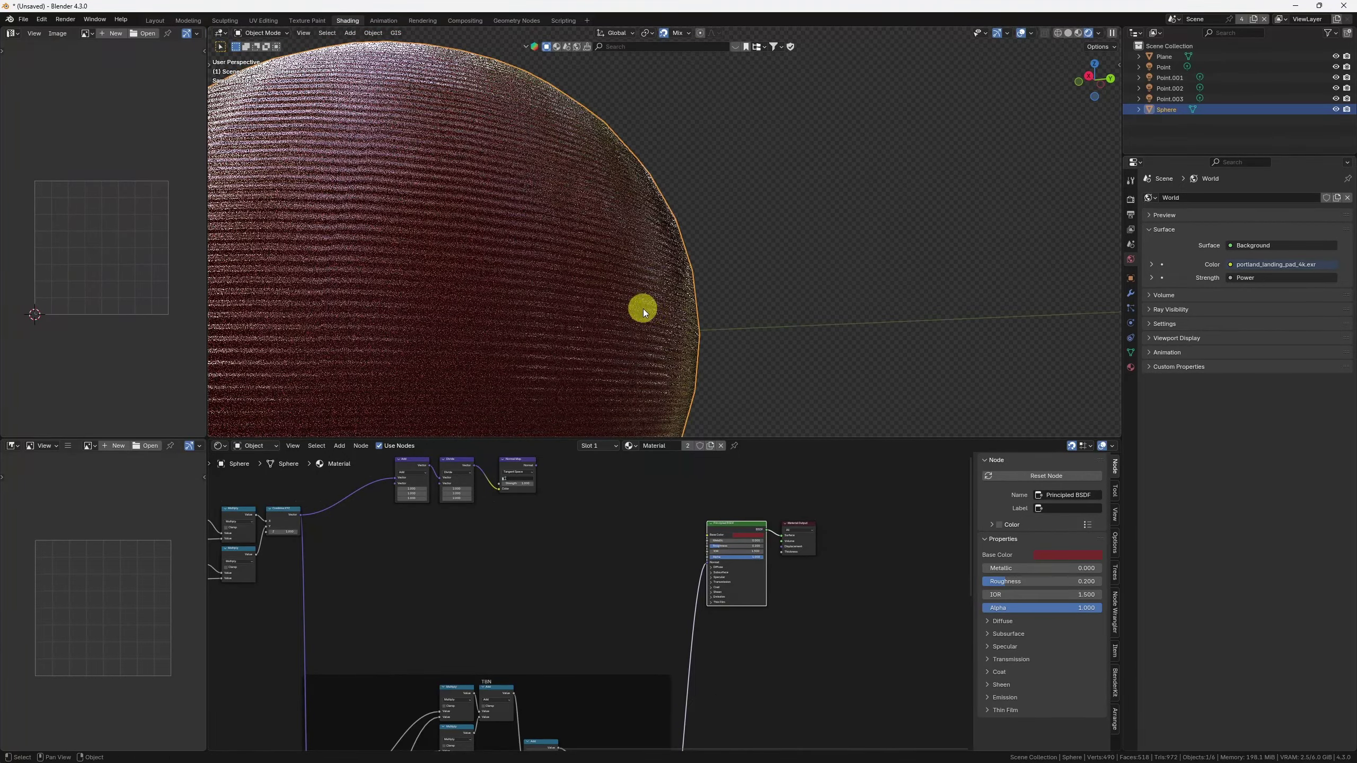
middle_click_drag(658, 621, 607, 678, "ctrl")
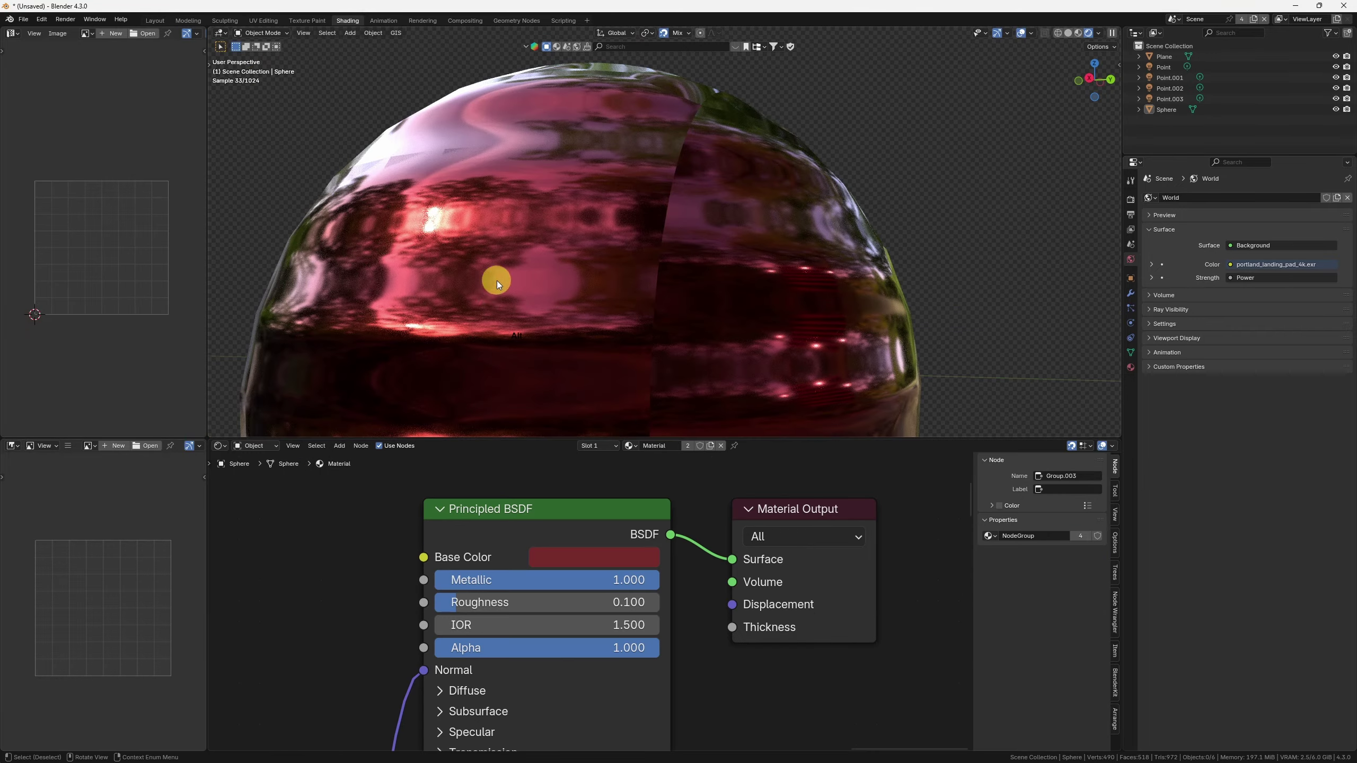
middle_click_drag(498, 279, 632, 243)
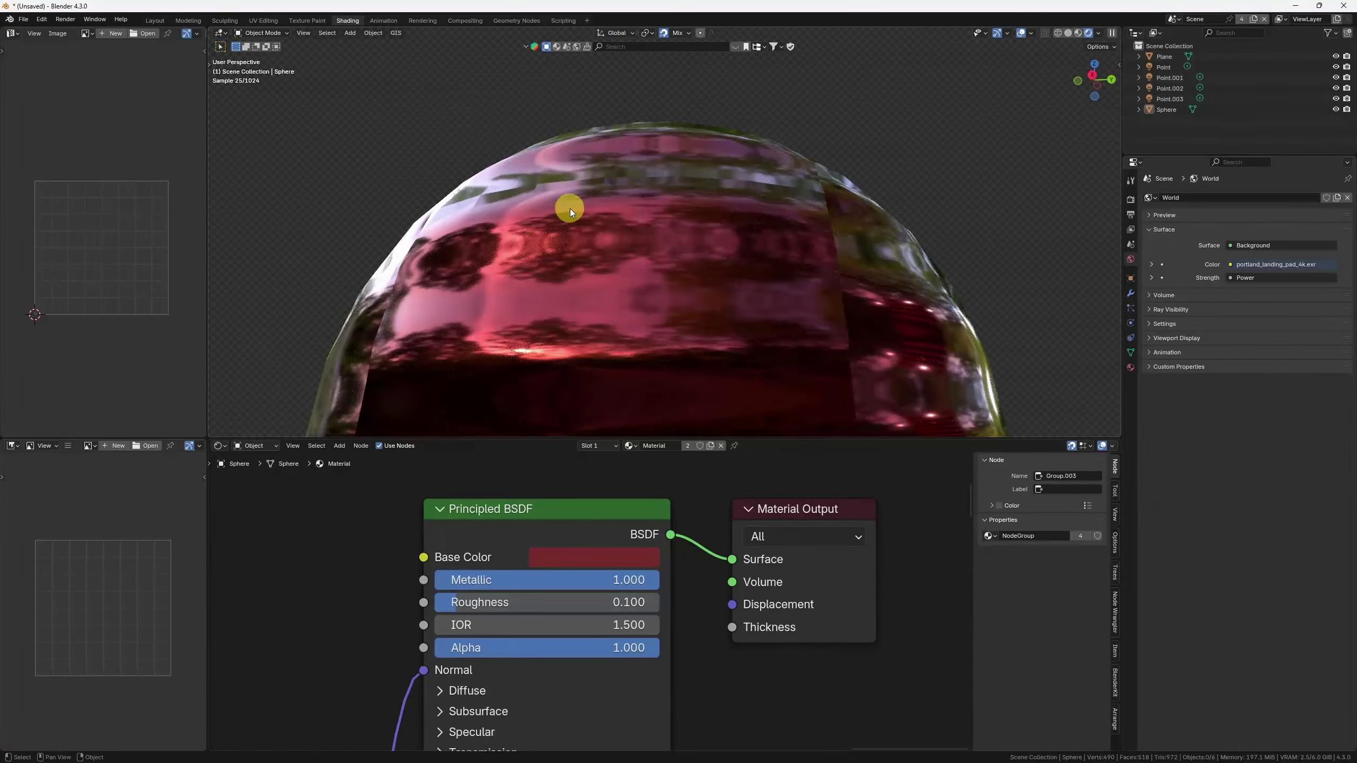
Step: Annotate the reflections on the sphere's upper part with arcing and downward strokes and clear them
key("d")
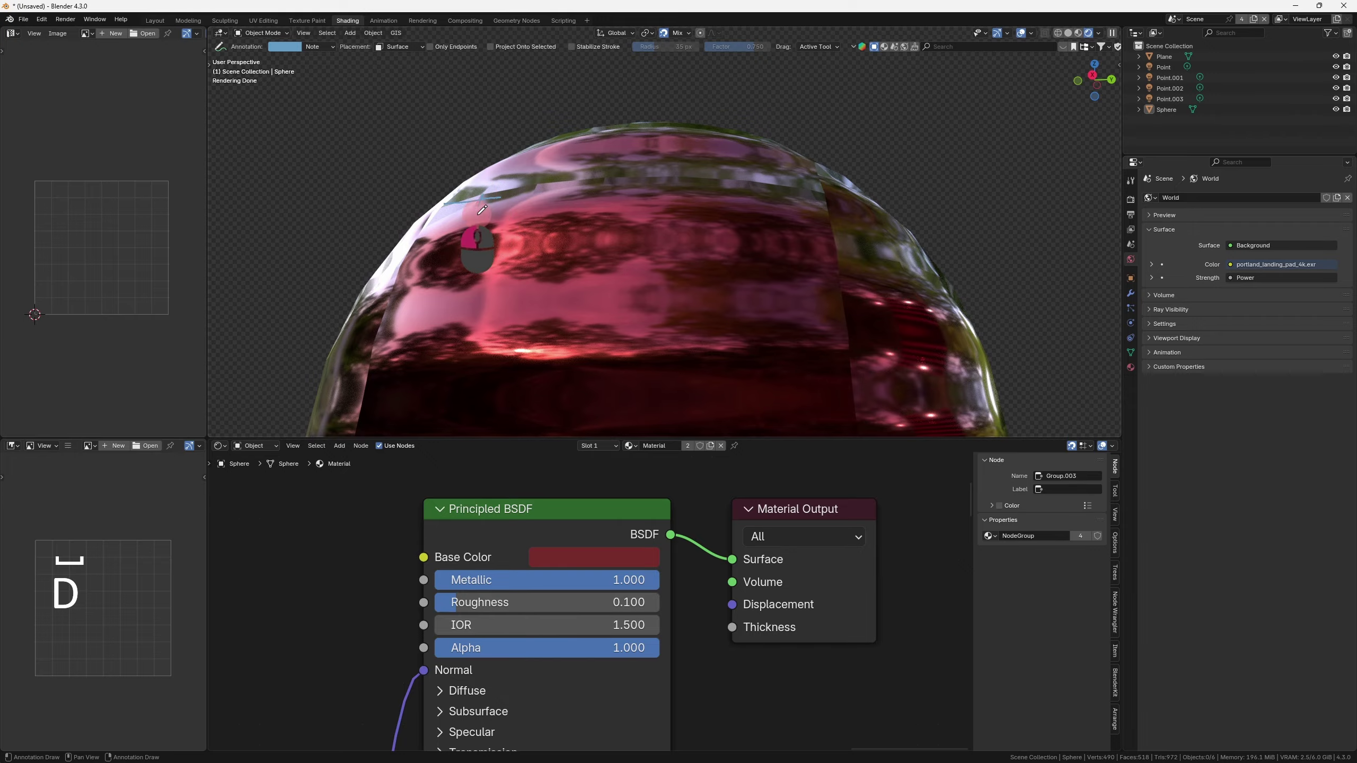
left_click_drag(442, 204, 515, 181)
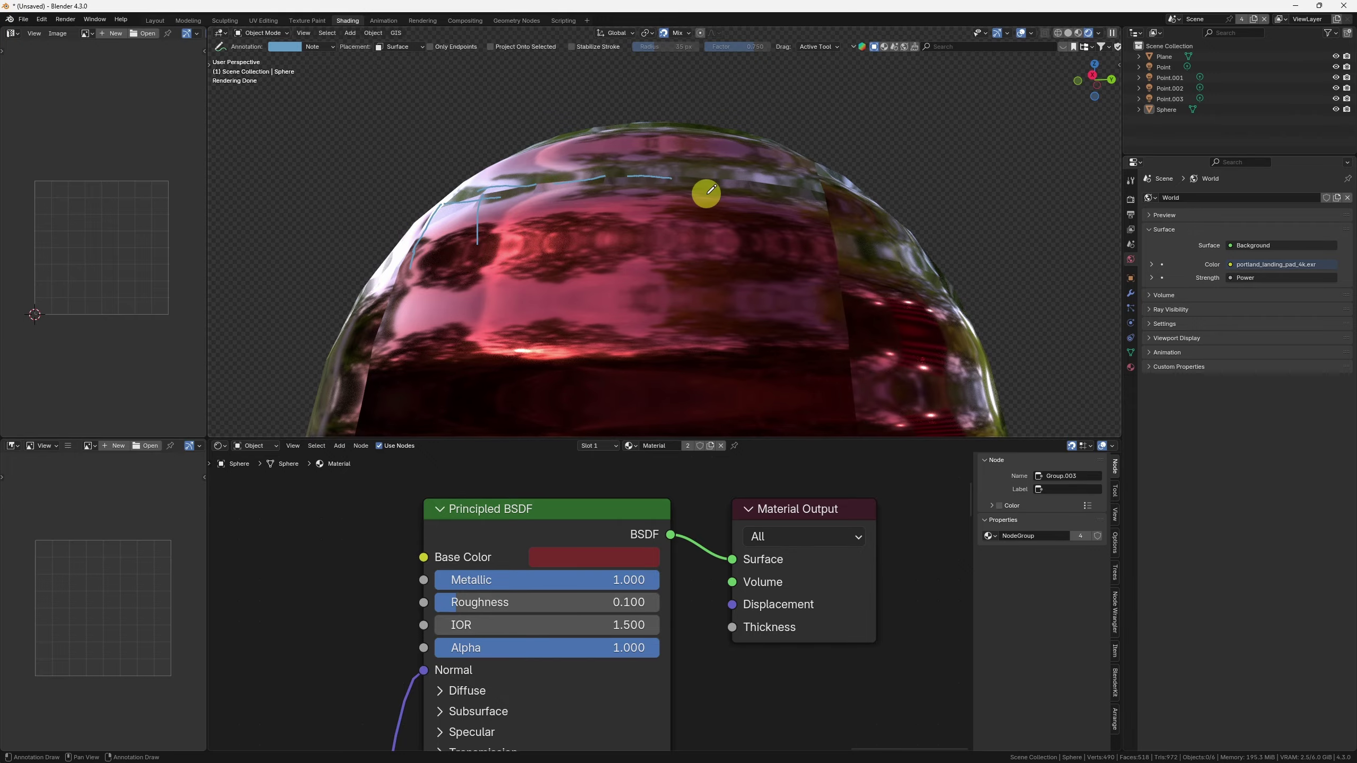
key("q")
middle_click_drag(689, 191, 665, 250)
key("shift+ctrl+alt+Delete")
key("q")
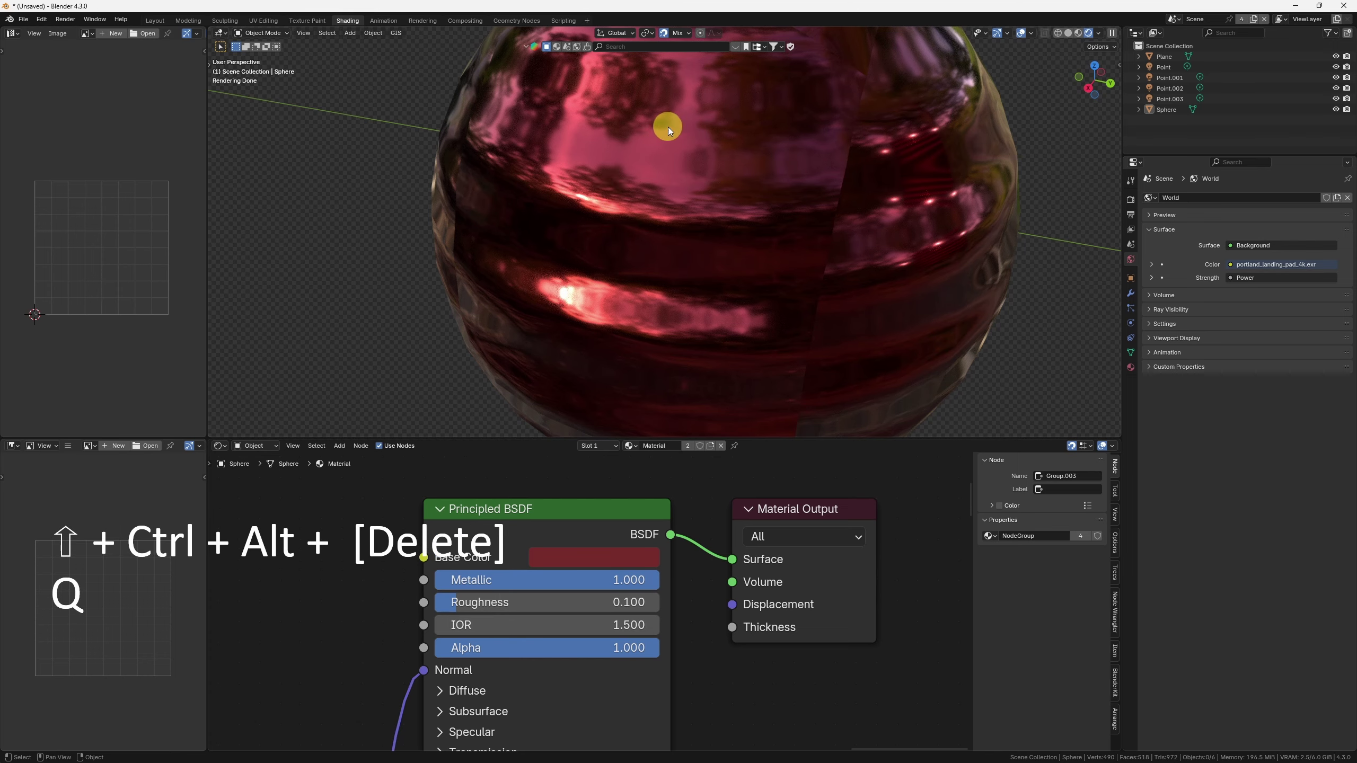
mouse_move(666, 121)
middle_mouse_down()
mouse_move(585, 324)
mouse_move(672, 228)
middle_mouse_up()
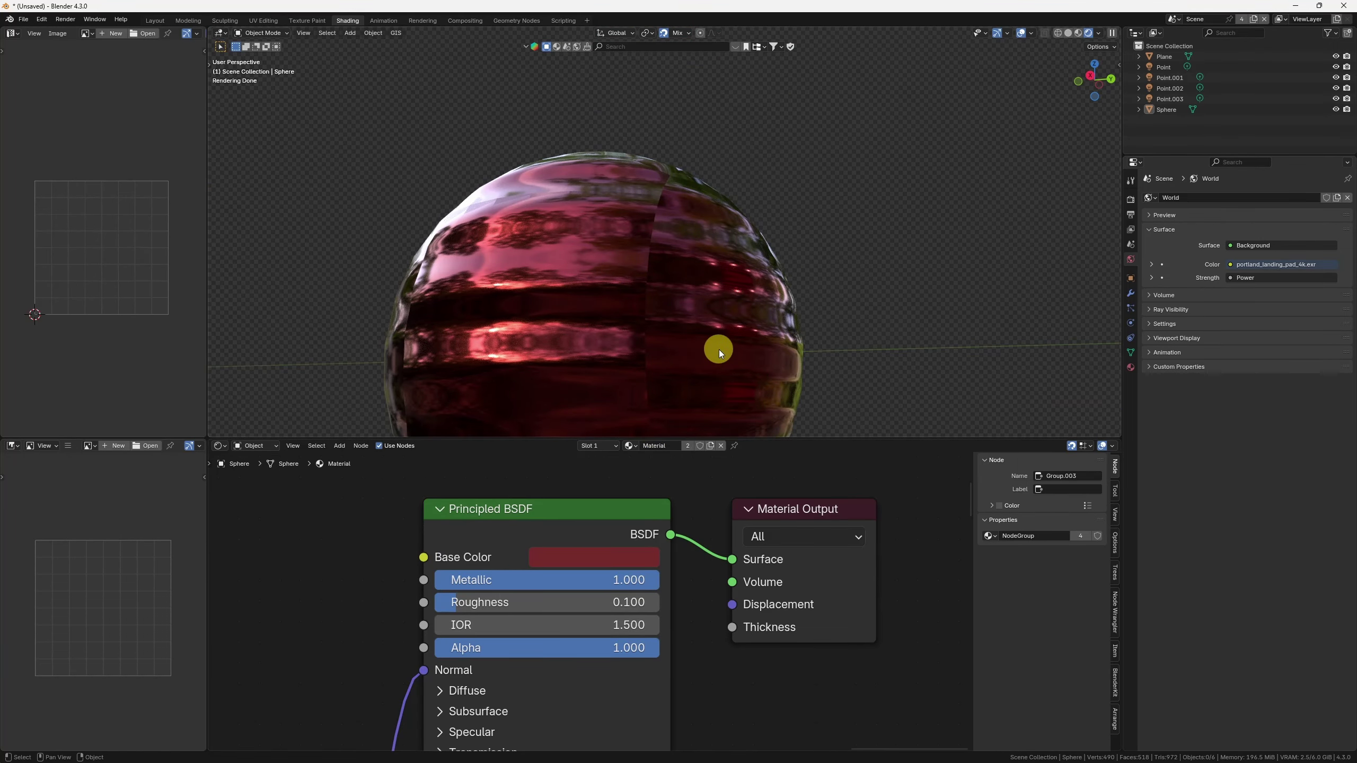
Step: Set the Value node below the 3.000 one to 3.688 on the block's material
key("alt+w")
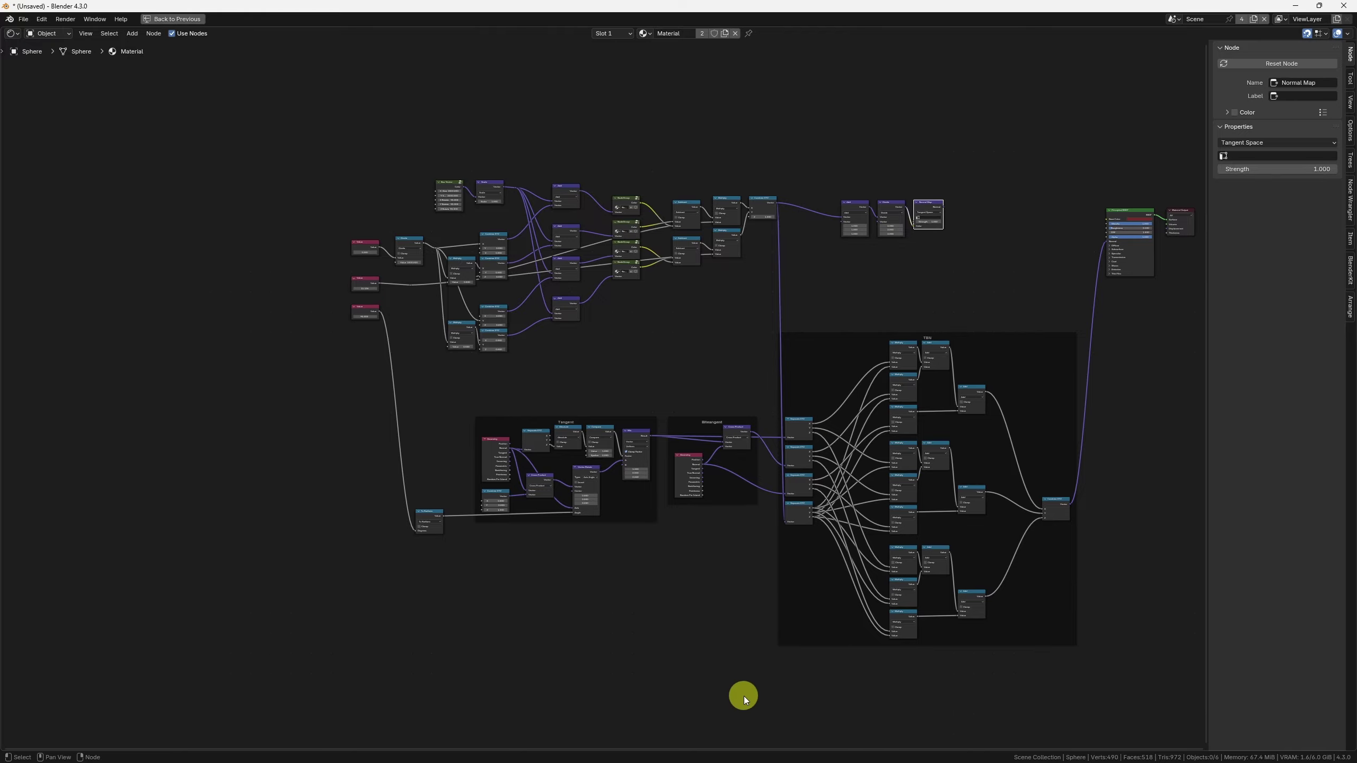
key("alt+w")
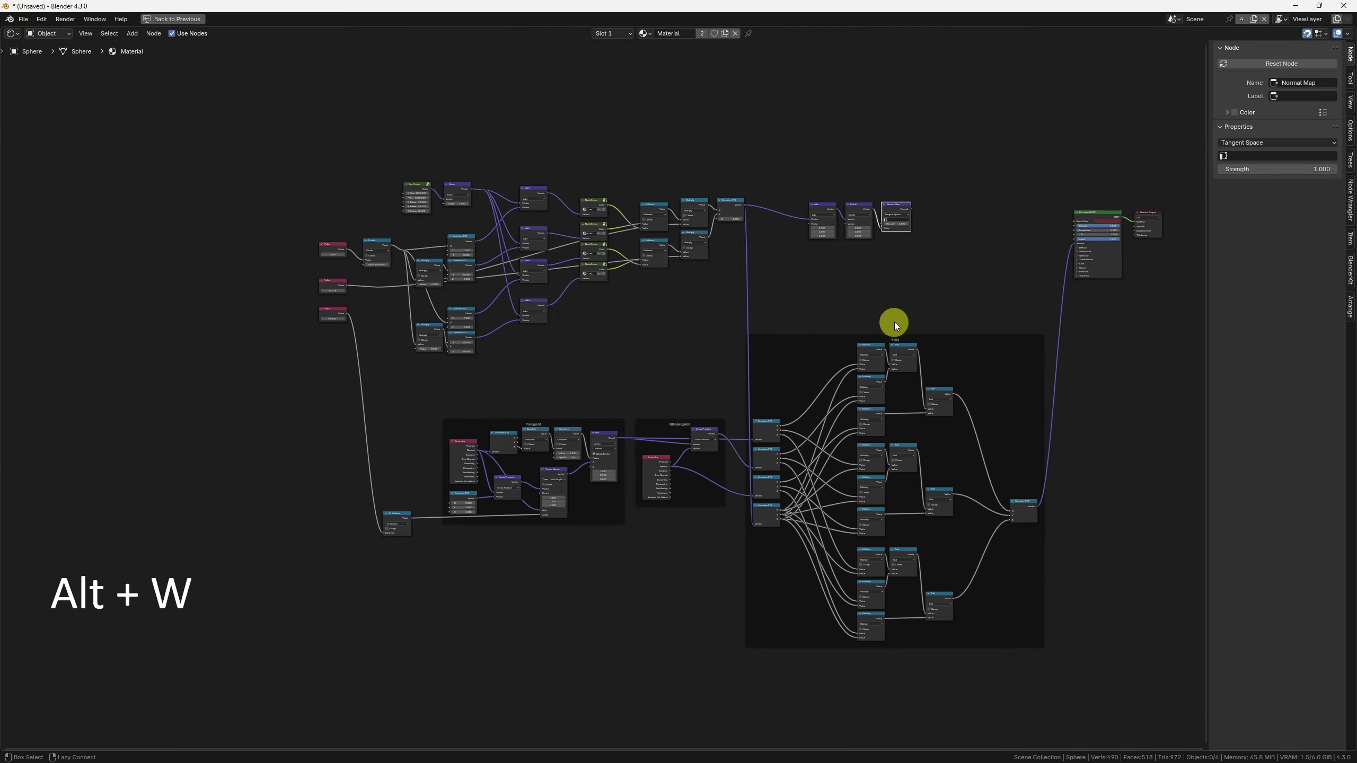
scroll(730, 251, "up", 4)
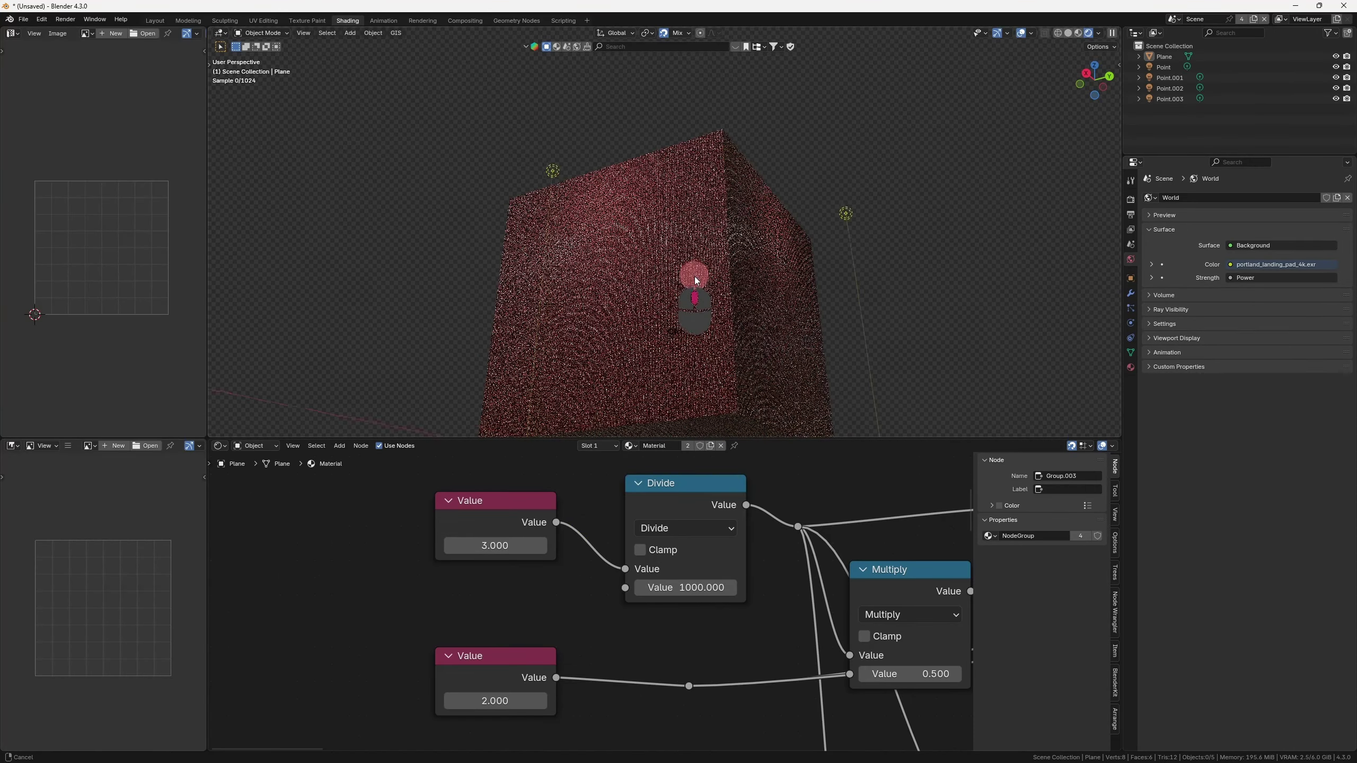
middle_click_drag(694, 288, 524, 273)
scroll(497, 716, "up", 1)
left_click_drag(497, 716, 539, 636)
key("ctrl+z")
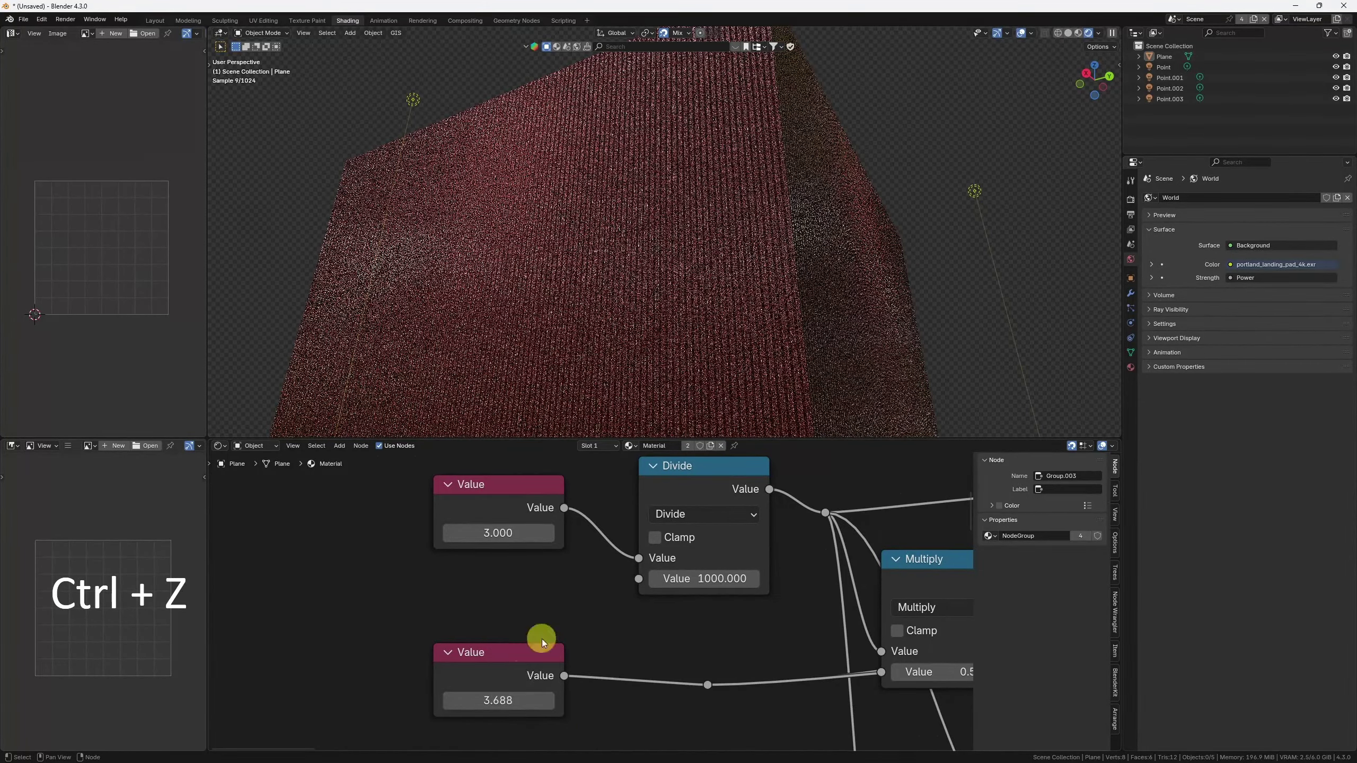
Step: Try a different number in the Value node feeding Divide and undo the change
middle_click_drag(657, 210, 721, 340, "ctrl")
left_click_drag(514, 533, 521, 537)
key("ctrl+z")
key("ctrl+z")
key("ctrl+z")
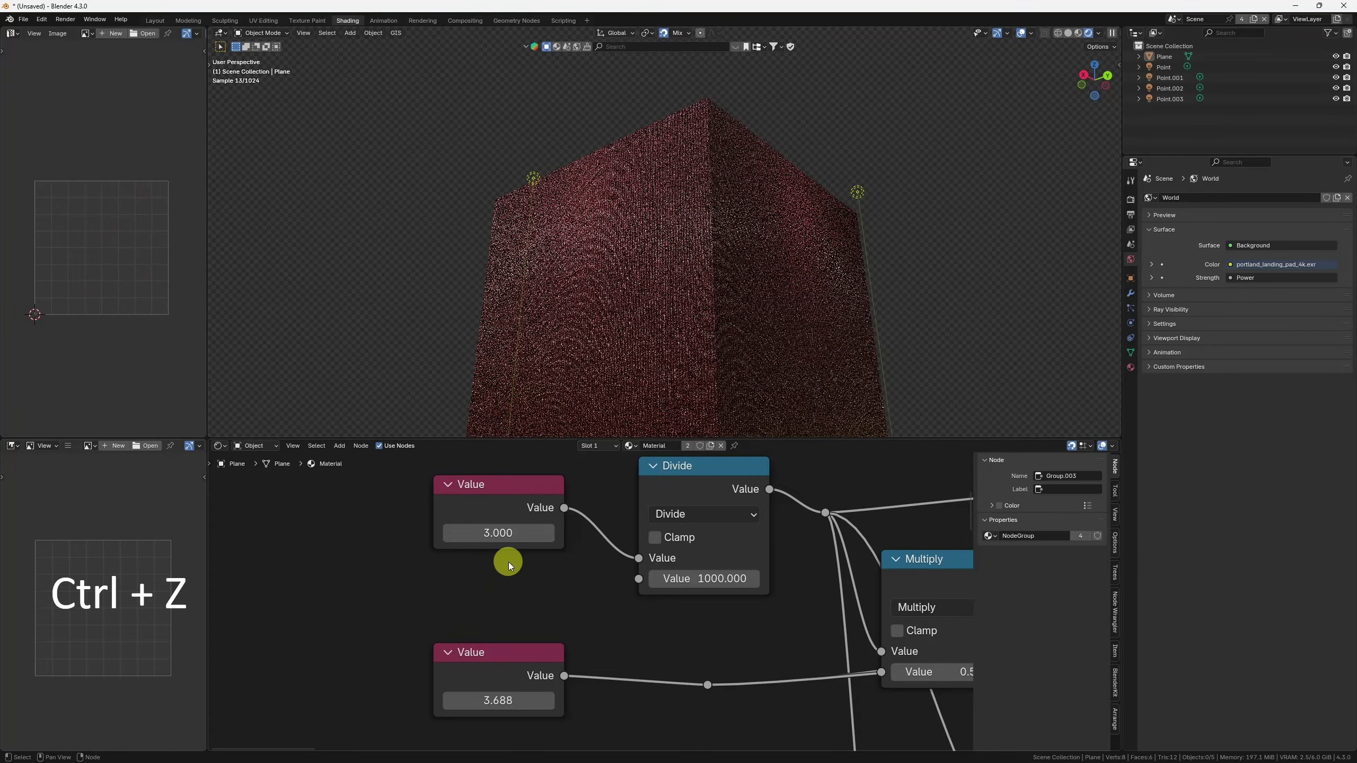
key("ctrl+z")
key("ctrl+z")
Step: Move the upper Multiply node next to the Combine XYZ node it feeds
scroll(481, 583, "down", 3)
key("ctrl+space")
key("g")
key("g")
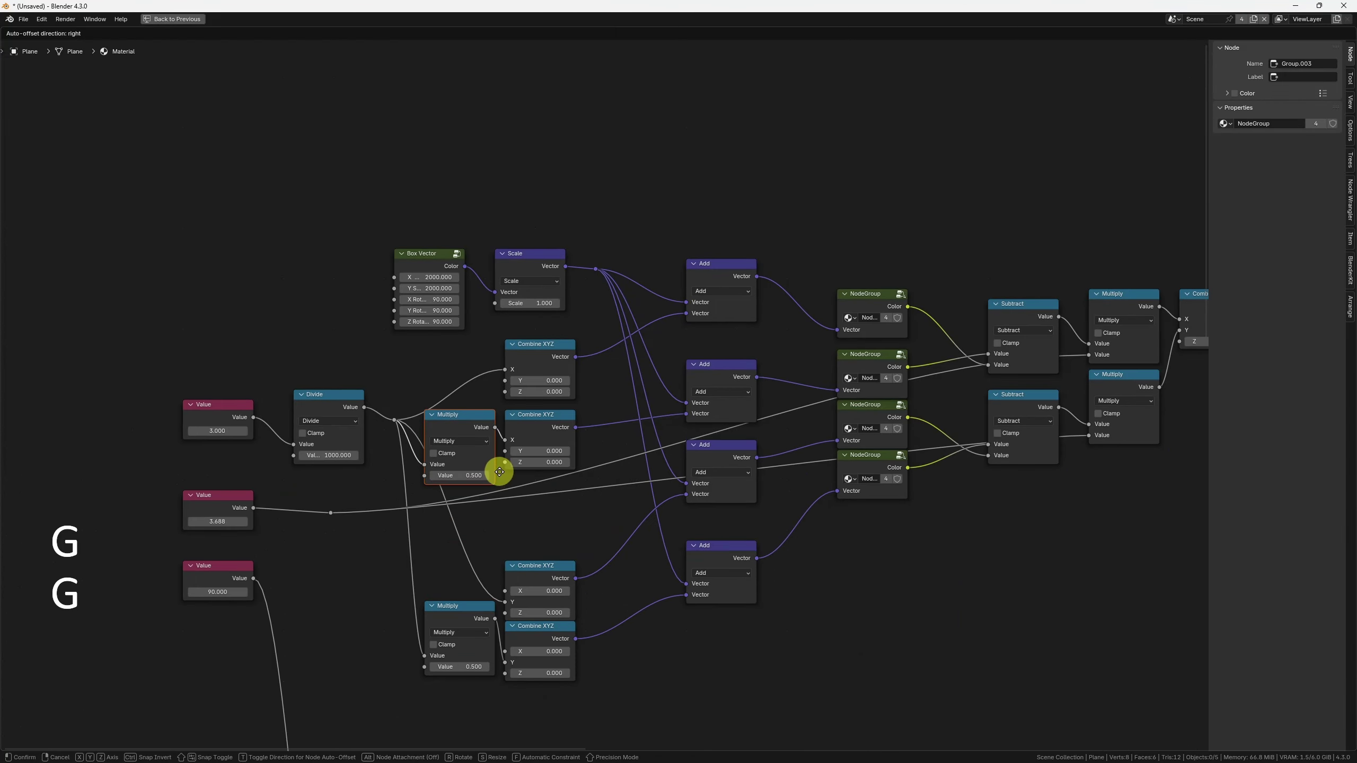
left_click(498, 473)
middle_click_drag(531, 569, 569, 455)
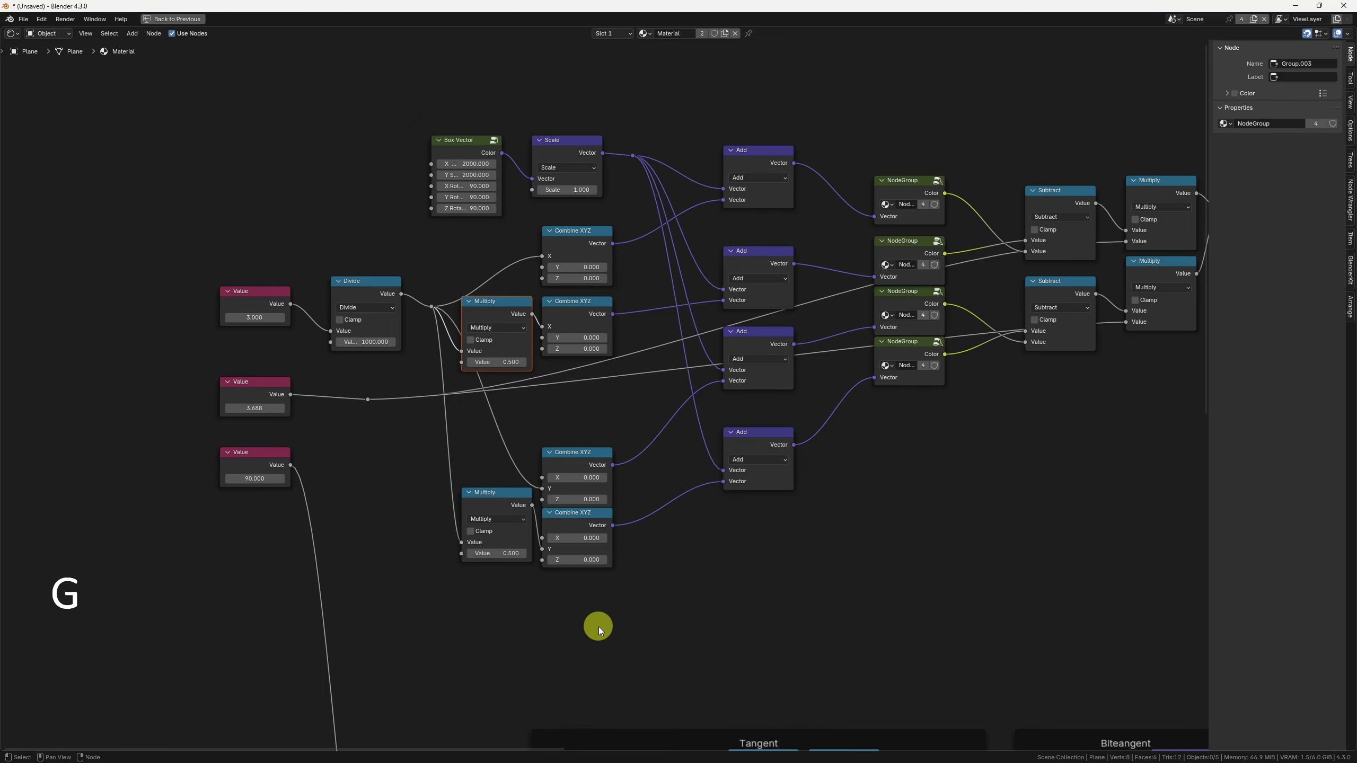
Step: Space the two lower Combine XYZ nodes apart and shift them up with their Multiply node
key("g")
left_click(575, 463)
left_click(602, 546, "shift")
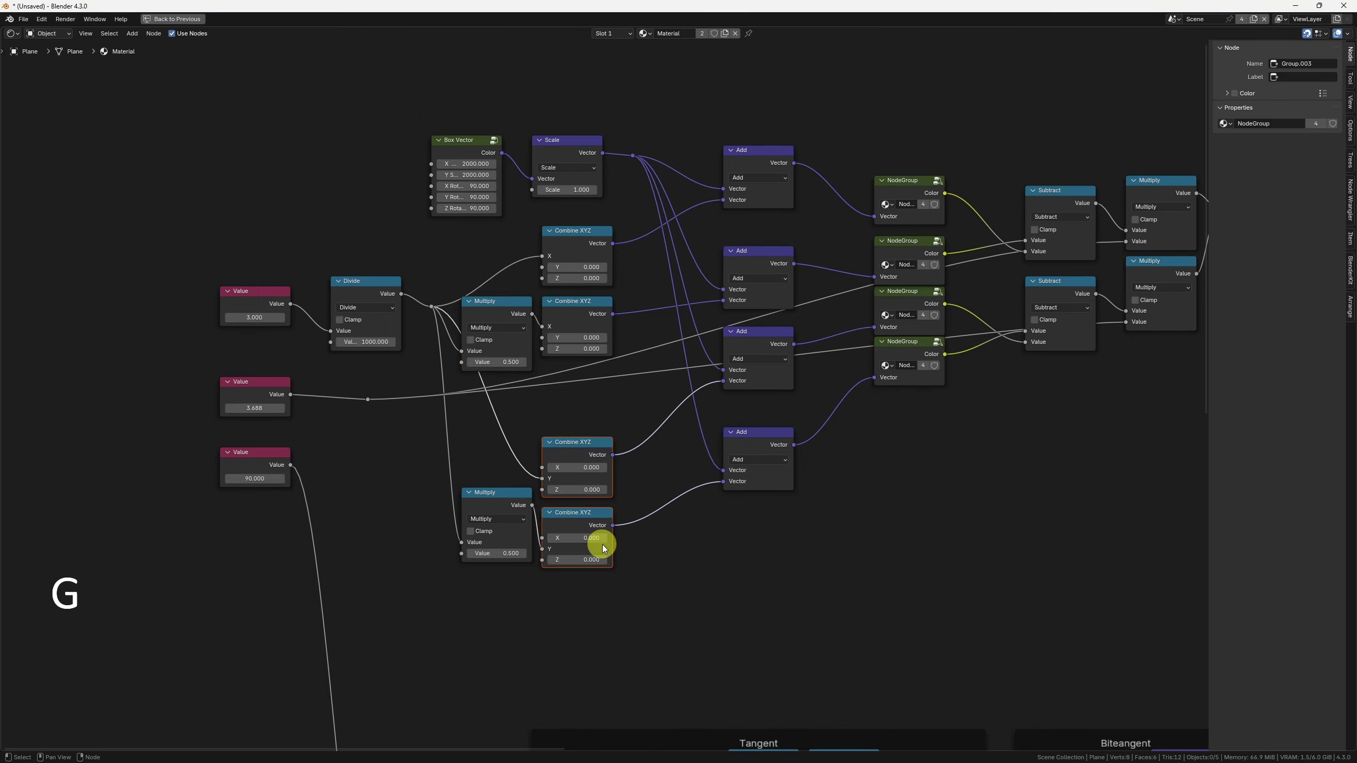
key("g")
left_click(606, 499)
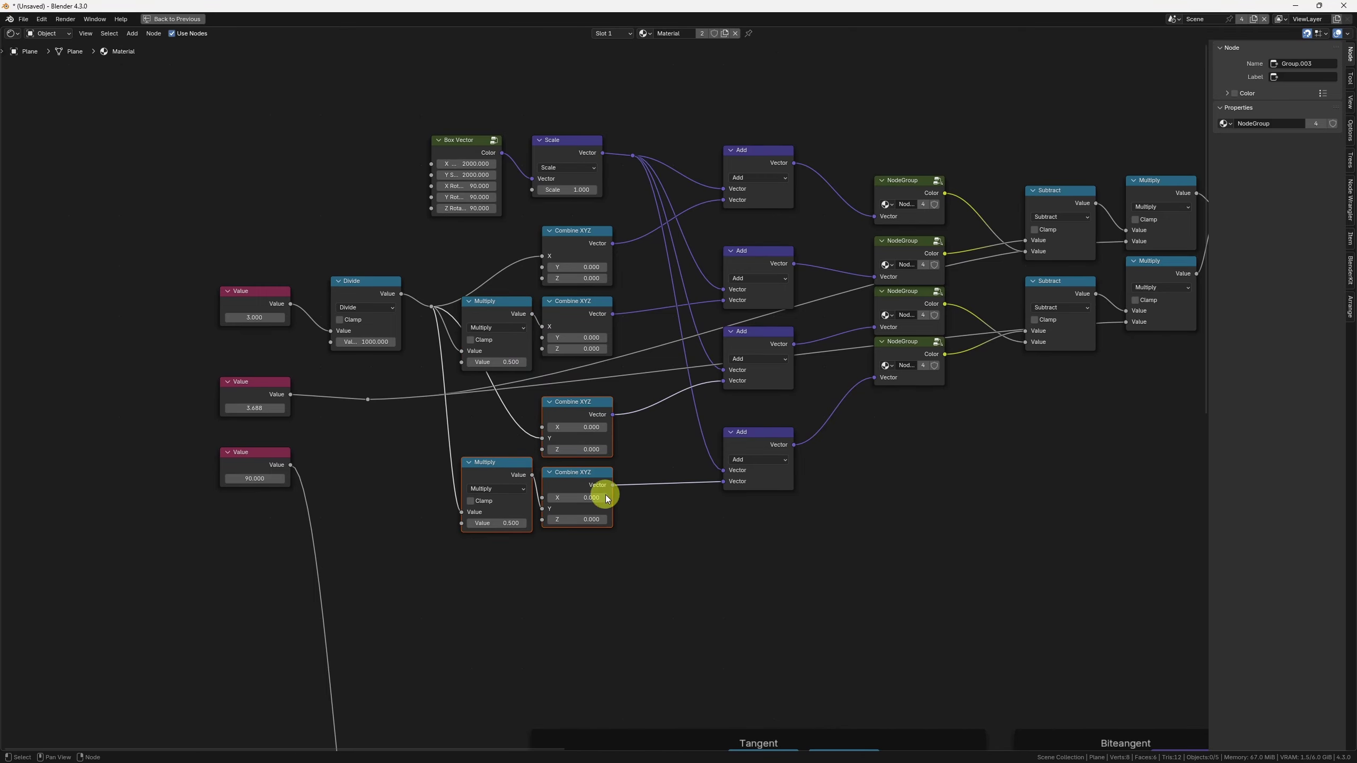
Step: Delete the leftover vector math nodes and Normal Map node between the height samples and the Principled BSDF
middle_click_drag(992, 505, 570, 497)
scroll(639, 447, "down", 6)
middle_click_drag(676, 524, 523, 420)
key("ctrl+z")
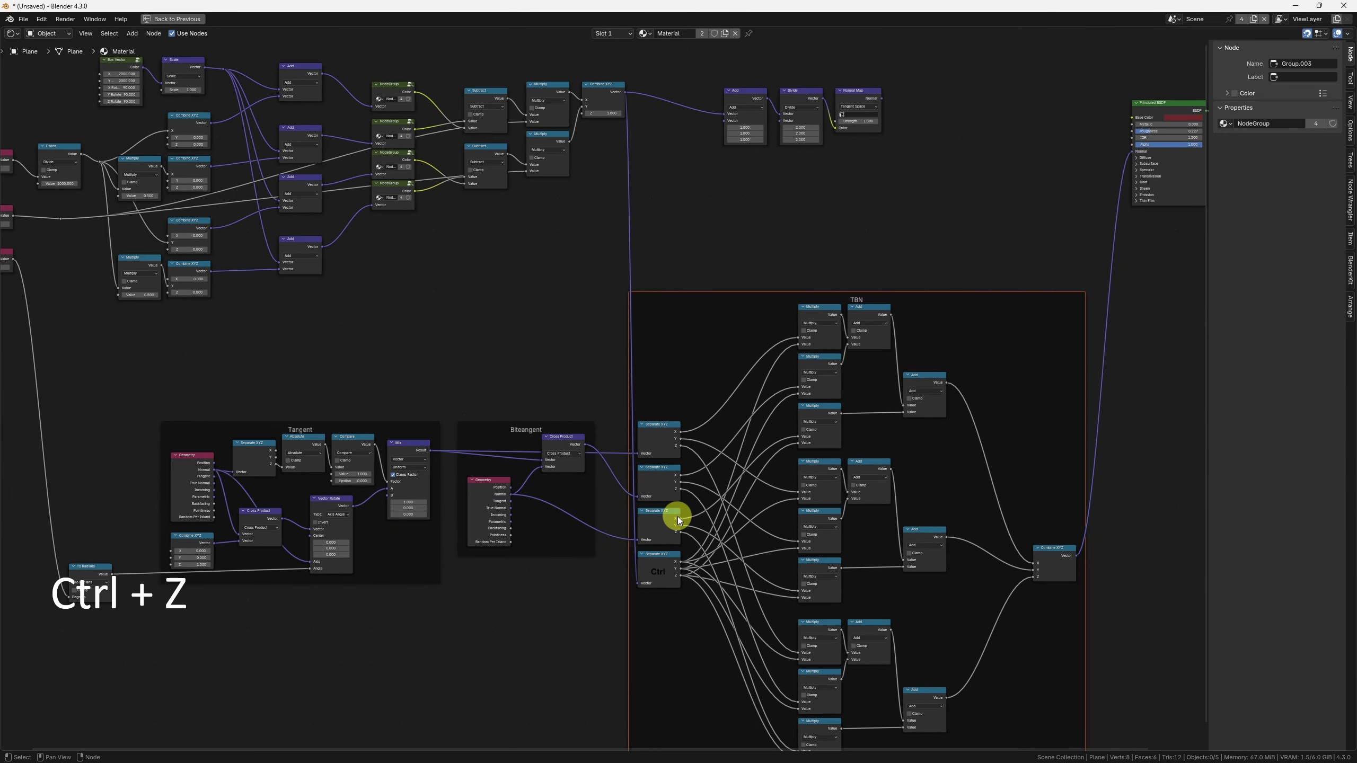
scroll(678, 516, "down", 2)
left_click_drag(699, 261, 842, 212)
key("ctrl+x")
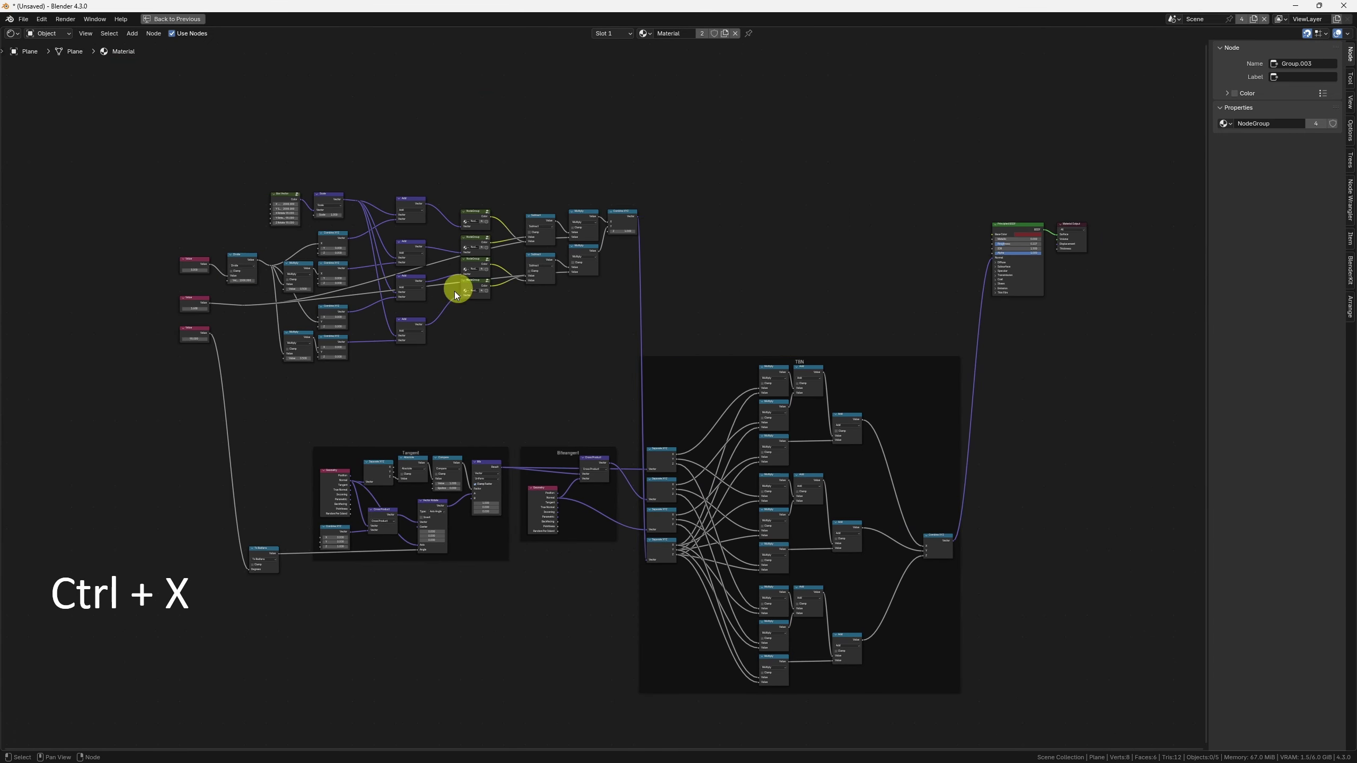
Step: Move the three Value nodes farther away from the rest of the tree
middle_click_drag(347, 550, 405, 540)
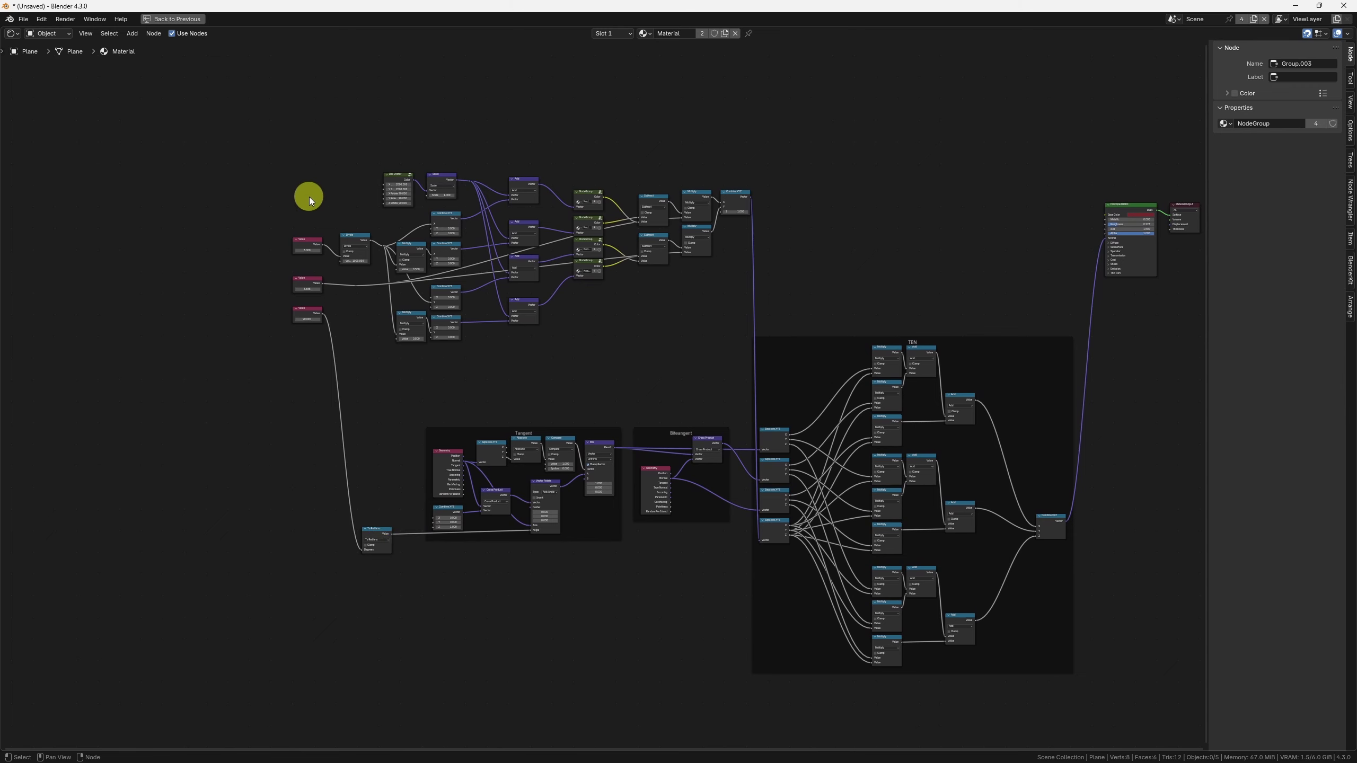
left_click_drag(306, 197, 272, 401)
key("g")
left_click(193, 378)
key("ctrl+space")
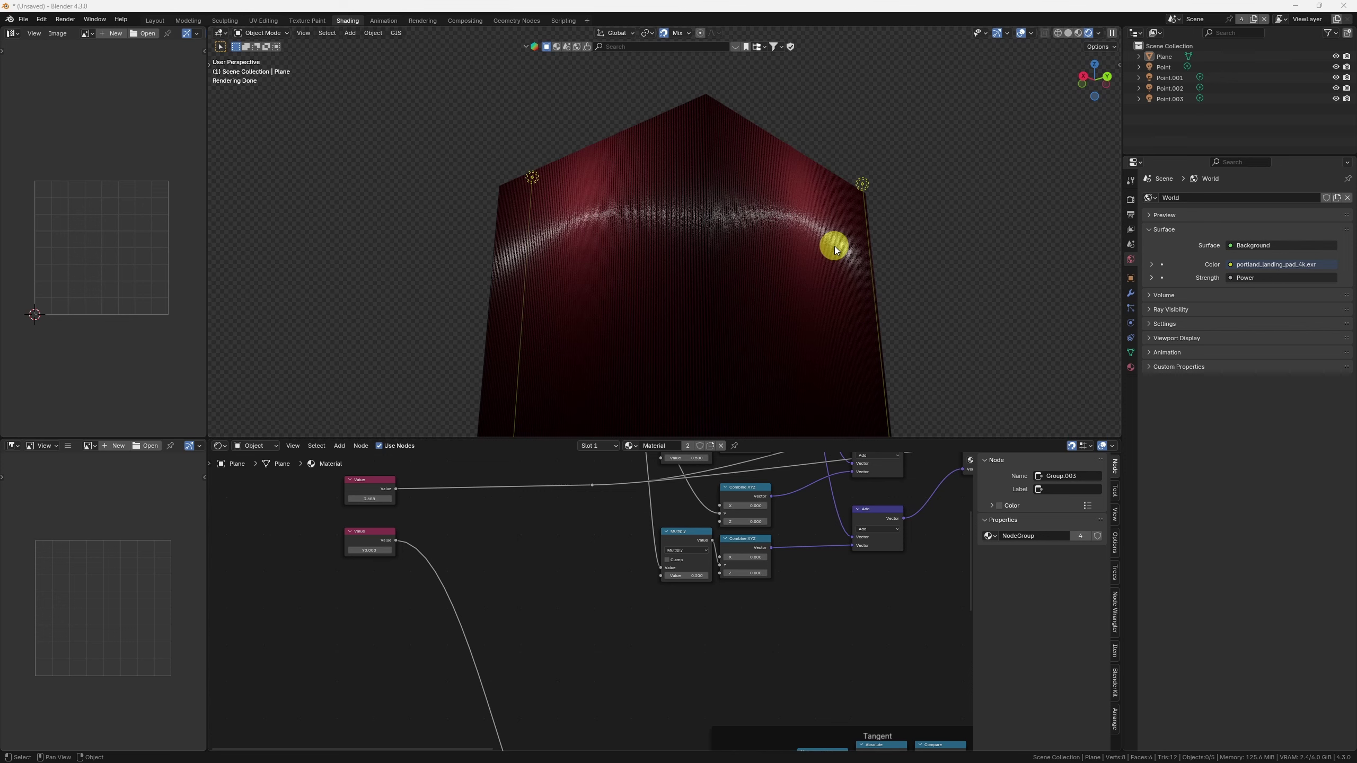
Step: Move the Point.001 light over the block's top face
scroll(770, 312, "down", 5)
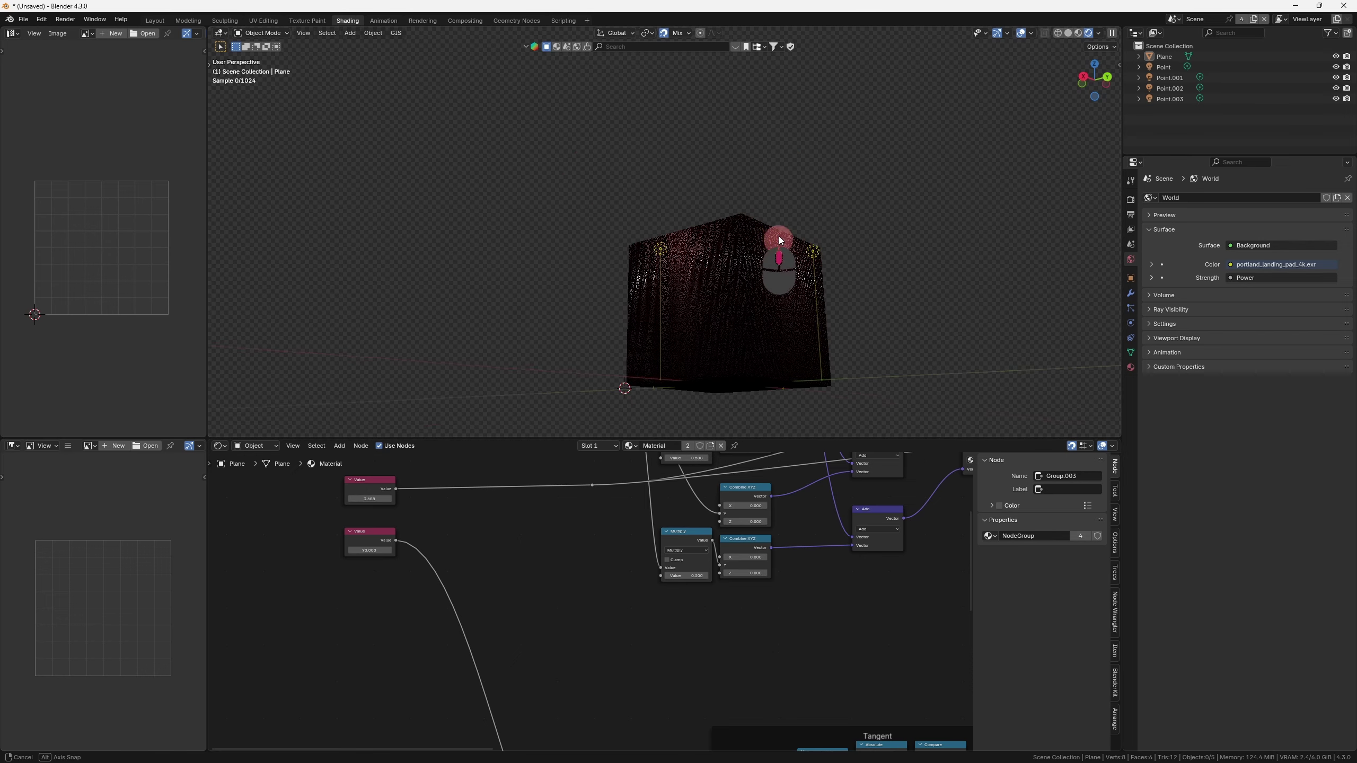
middle_click_drag(778, 236, 828, 288)
scroll(823, 308, "up", 5)
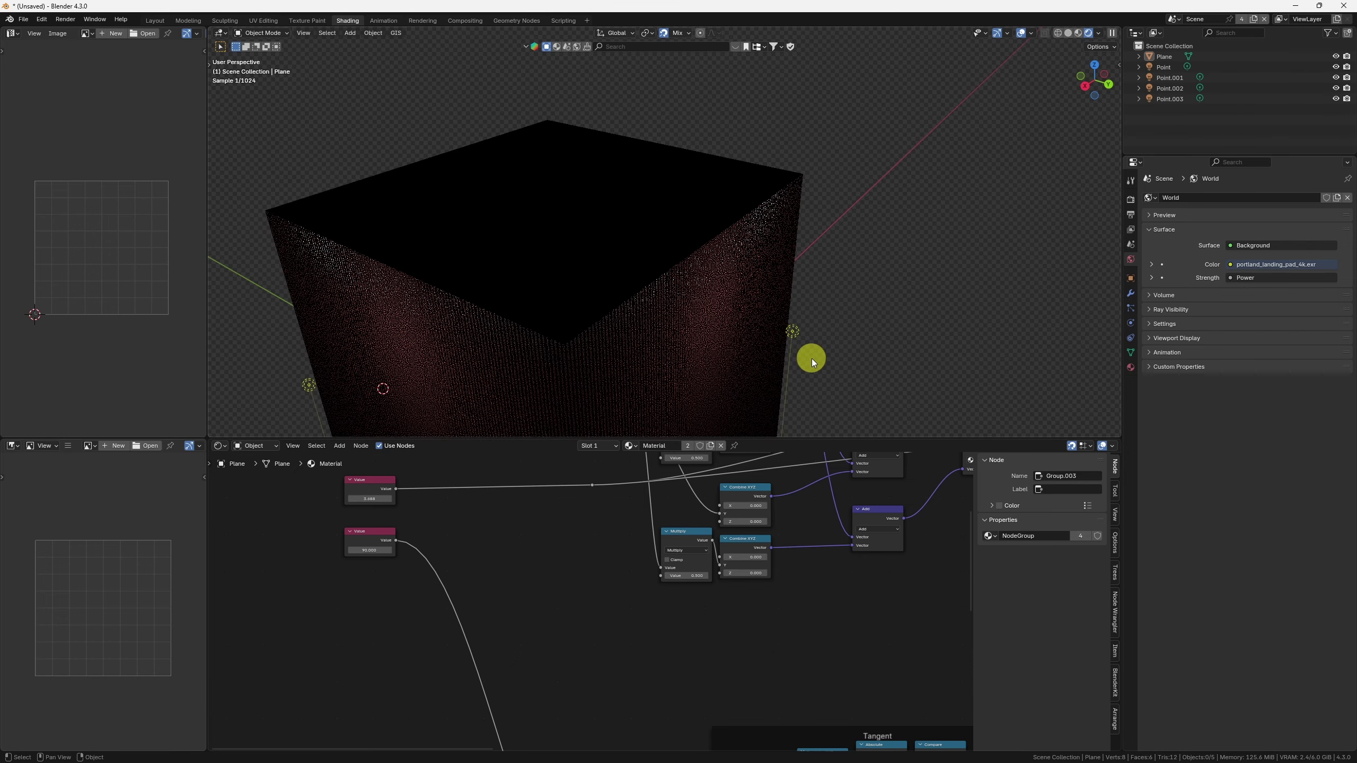
left_click(800, 334)
key("g")
key("f")
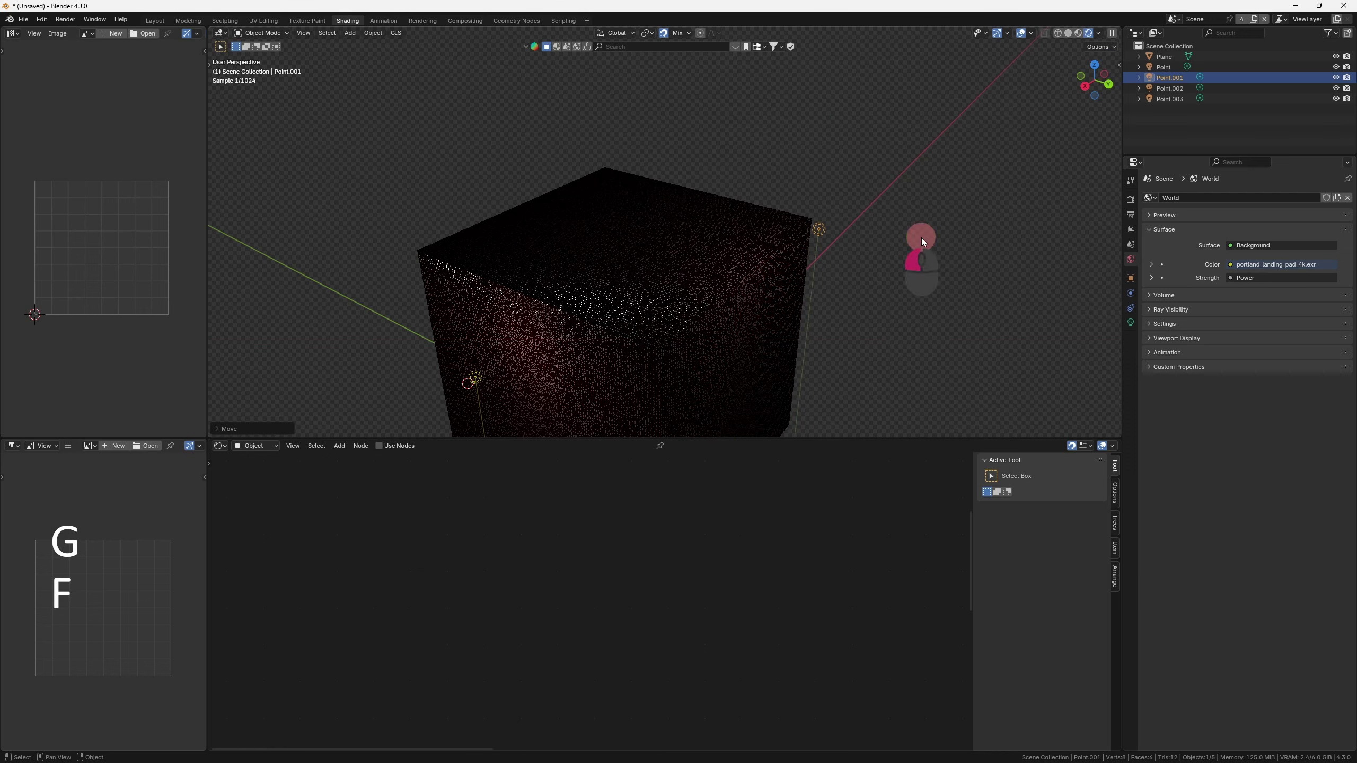
key("g")
key("f")
left_click(918, 292)
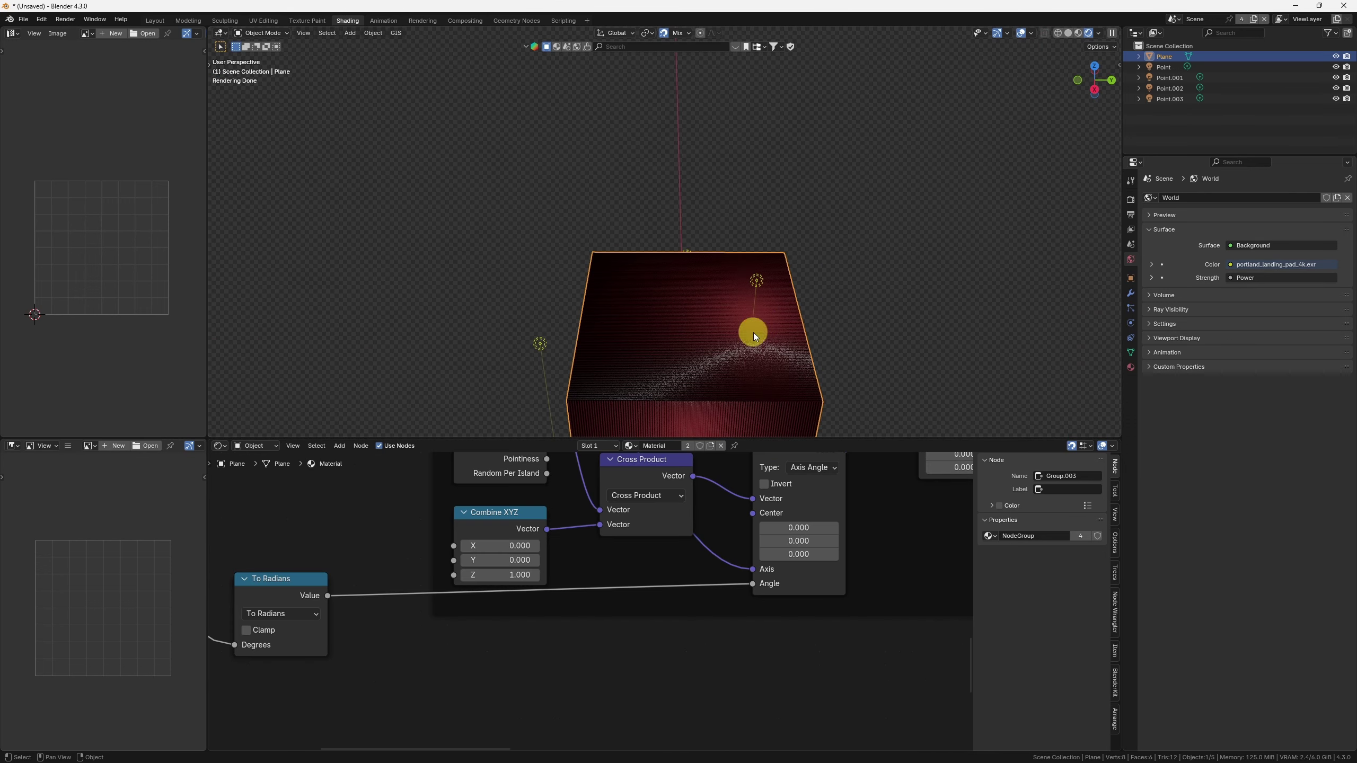
Step: Set input B of the Tangent frame's Mix node to 0, 1, 0
middle_click_drag(929, 492, 768, 568)
scroll(742, 535, "up", 2)
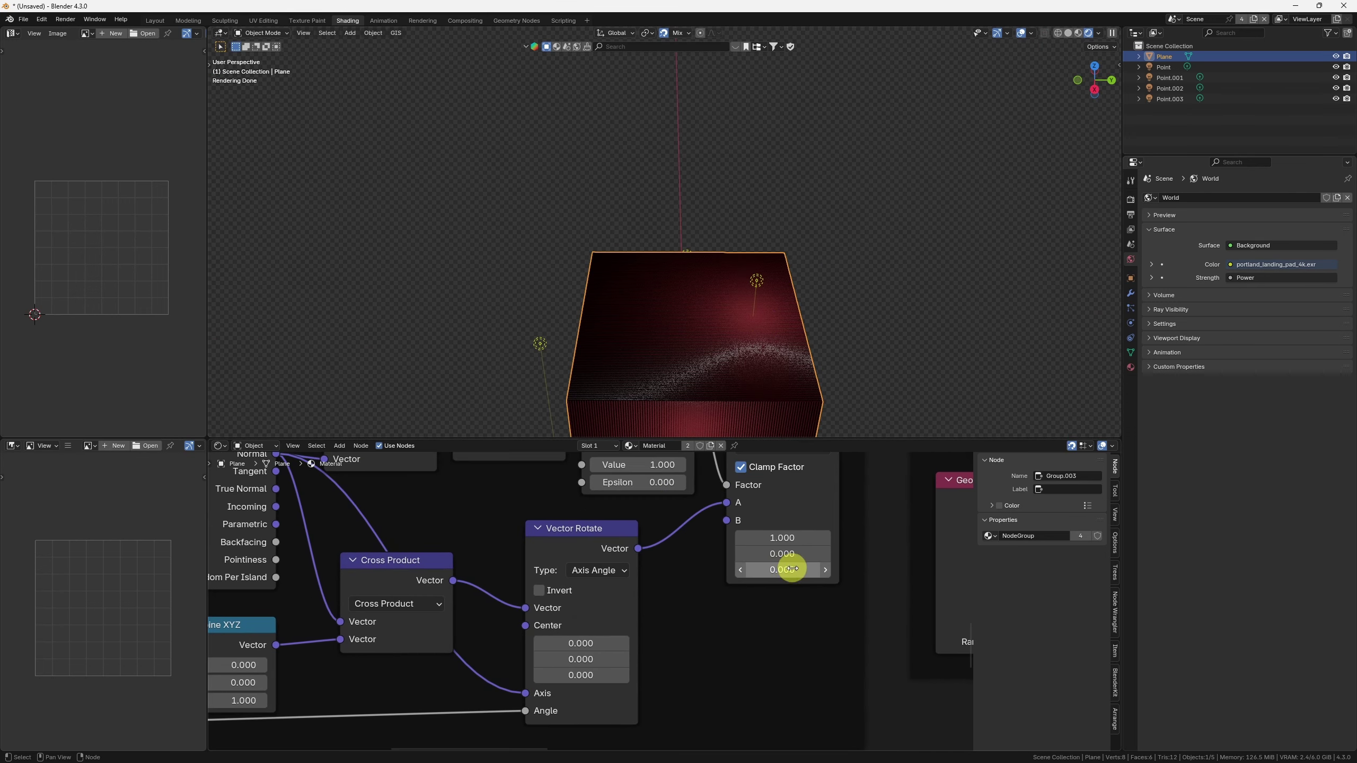
left_click(783, 539)
type("0")
key("Tab")
type("1")
key("Return")
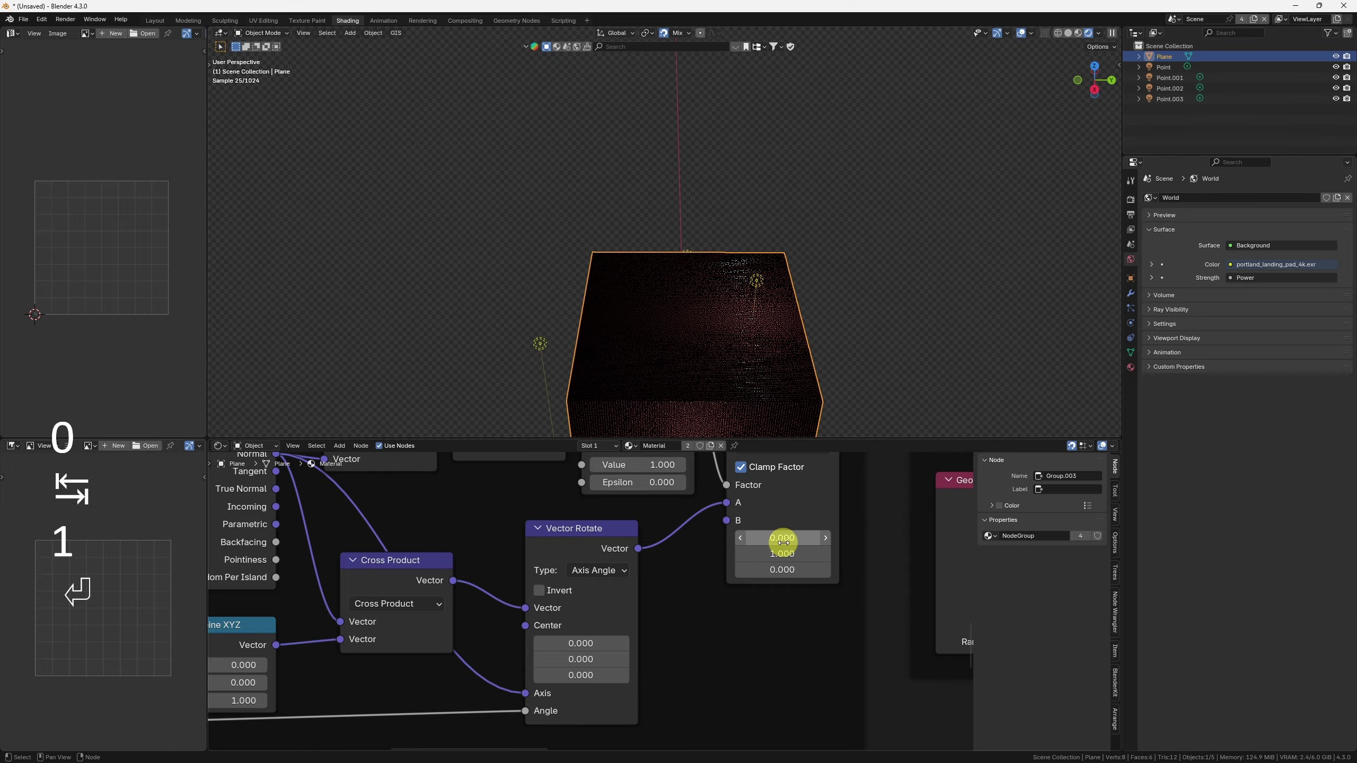
Step: Examine the highlight direction on the block's top face and sides from several angles
middle_click_drag(798, 386, 802, 439)
scroll(772, 570, "down", 3)
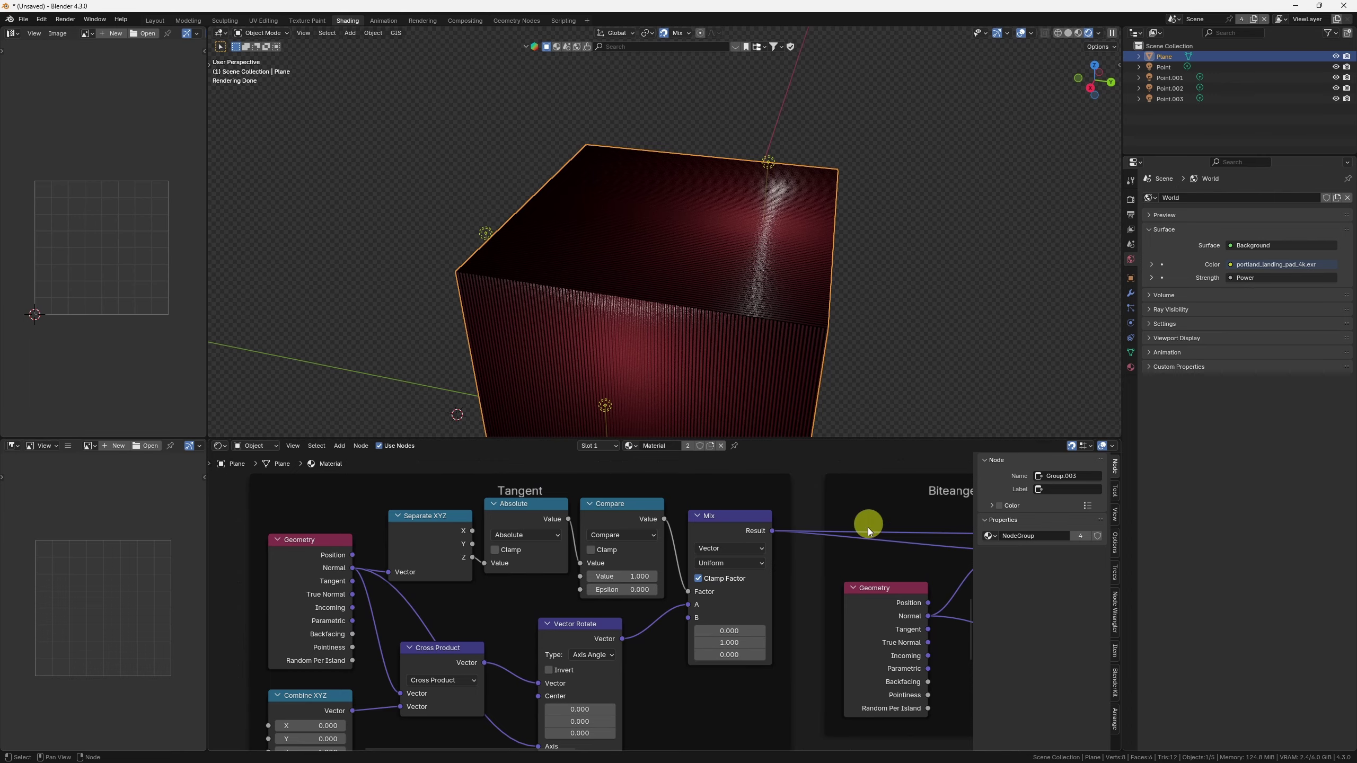
middle_click_drag(901, 251, 827, 279)
scroll(763, 293, "down", 1)
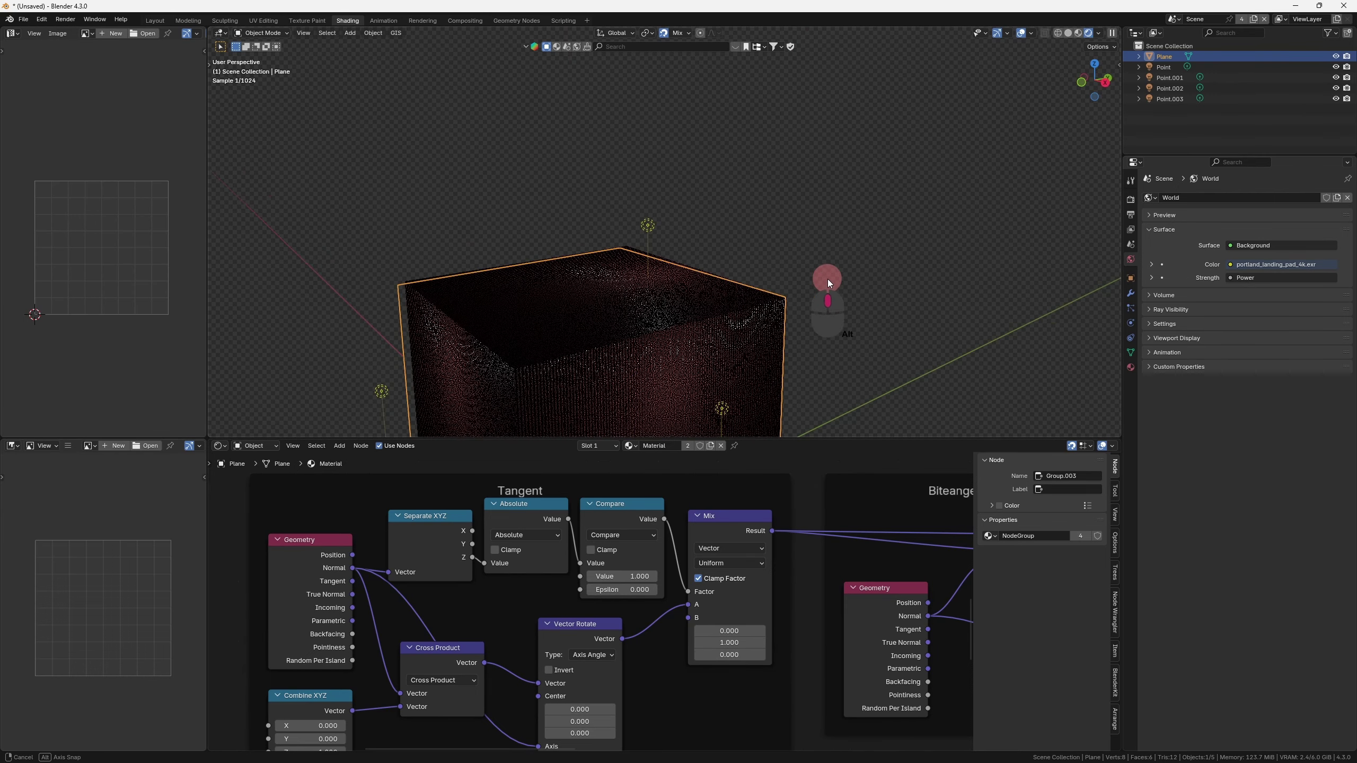